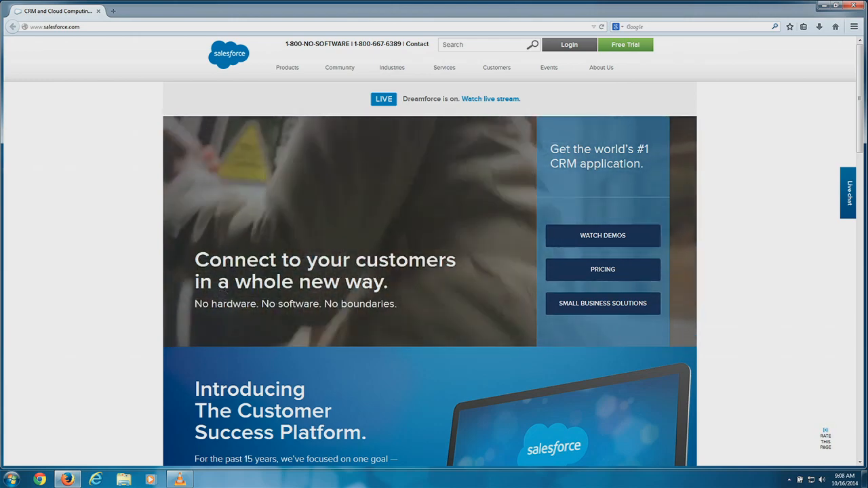
Go to login.salesforce.com from the Firefox address bar.
click(137, 26)
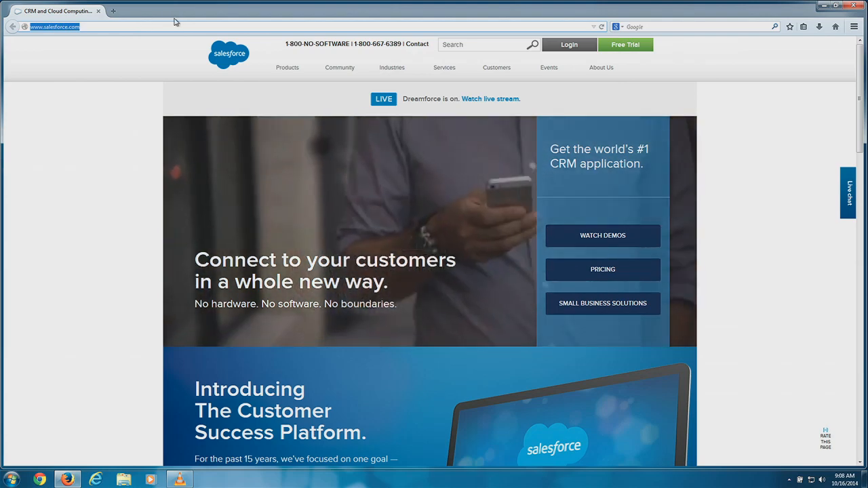
text(iph)
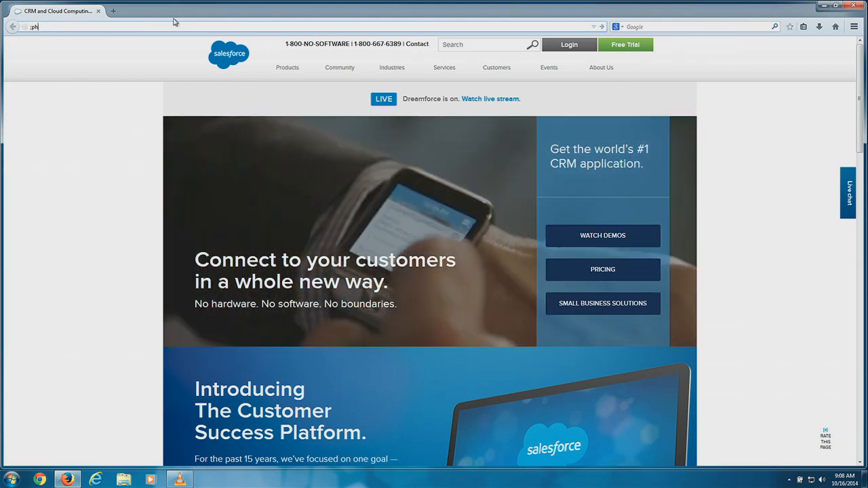
key(BackSpace)
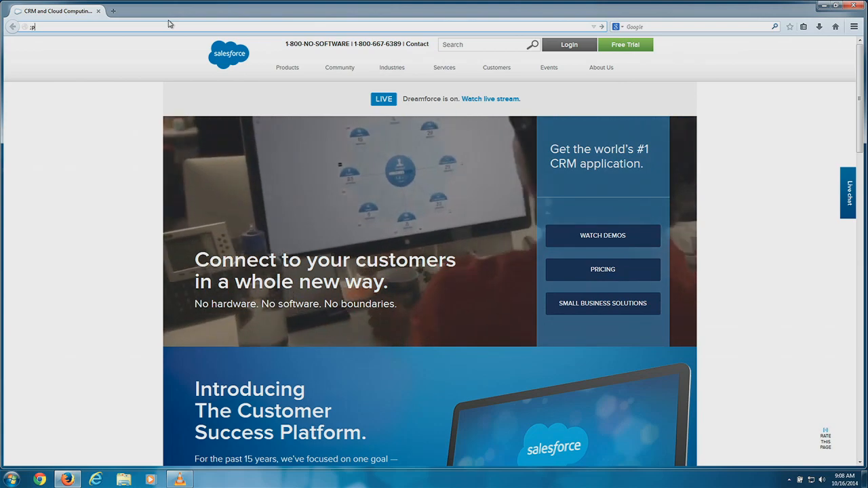
key(BackSpace)
key(BackSpace)
text(lo)
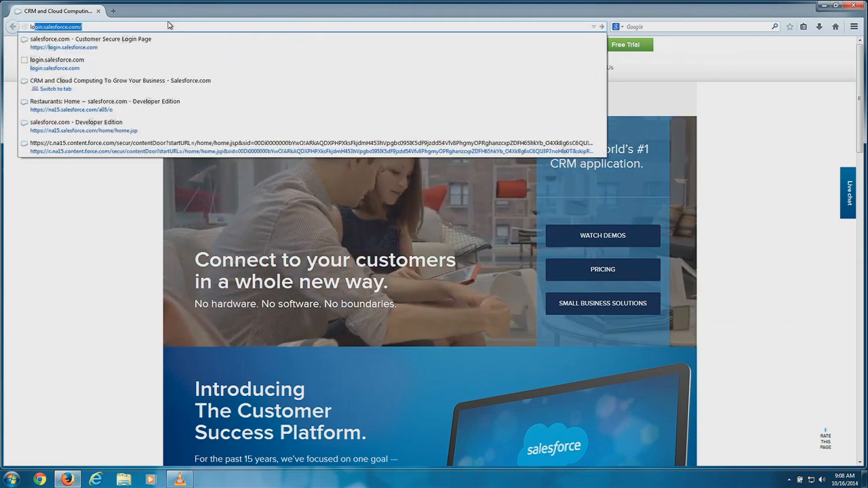
text(gin)
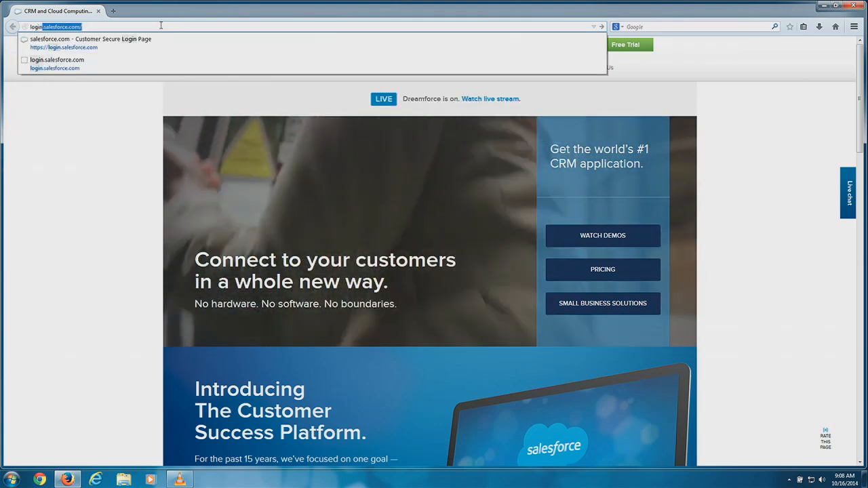
text(.sa)
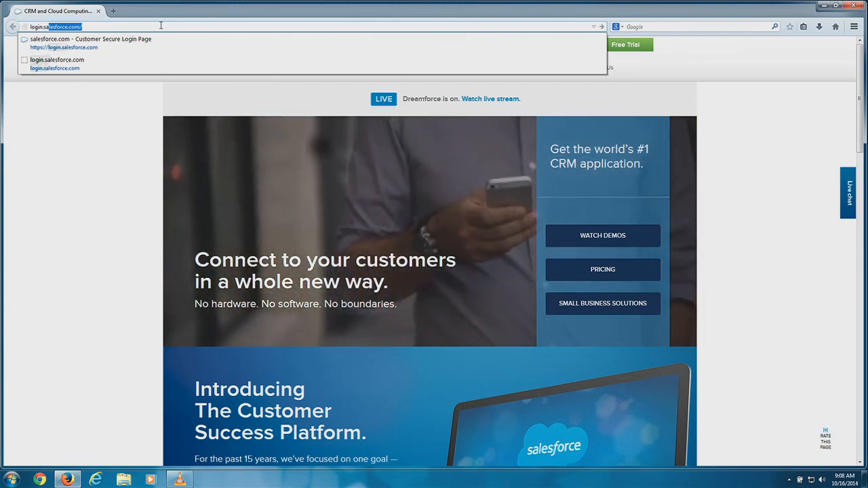
key(Return)
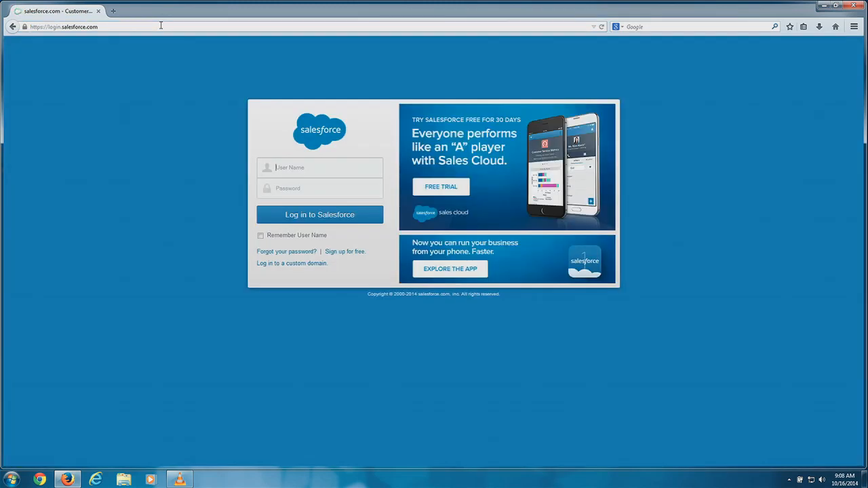
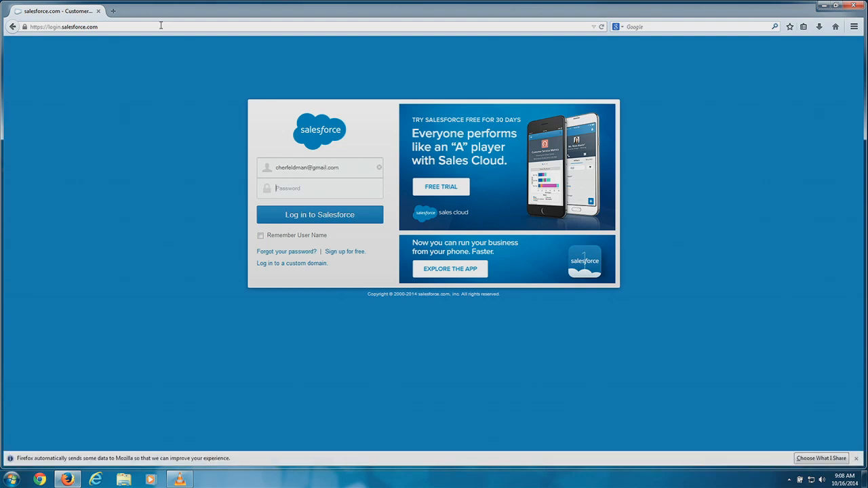
Sign in with the account's e-mail and password, and dismiss Firefox's save-password offer.
key(Tab)
text(••••••••)
key(Return)
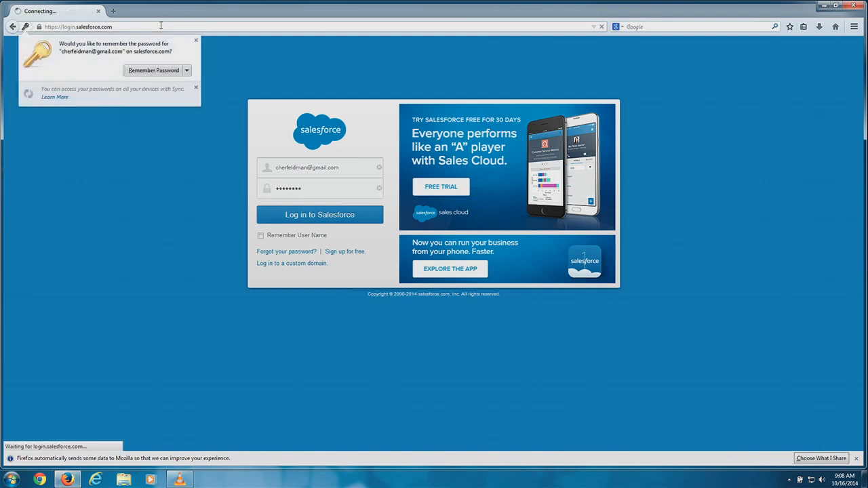
click(195, 41)
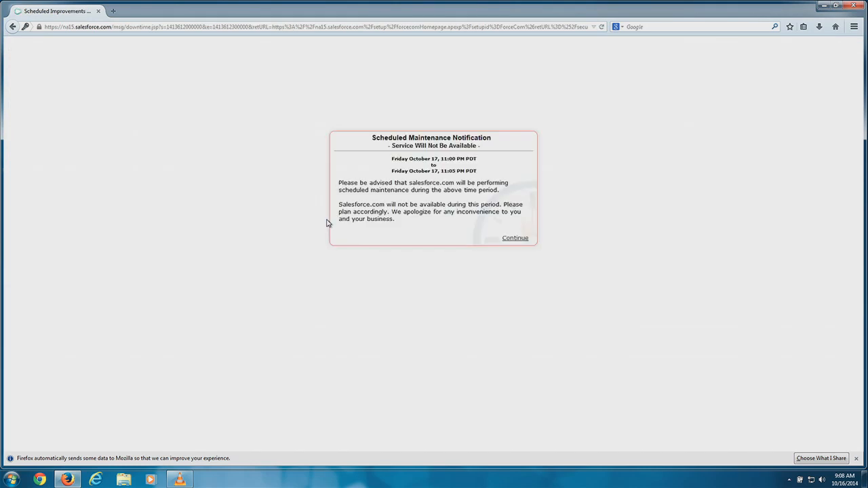
Continue past the Scheduled Maintenance Notification to the Force.com Home page.
click(512, 242)
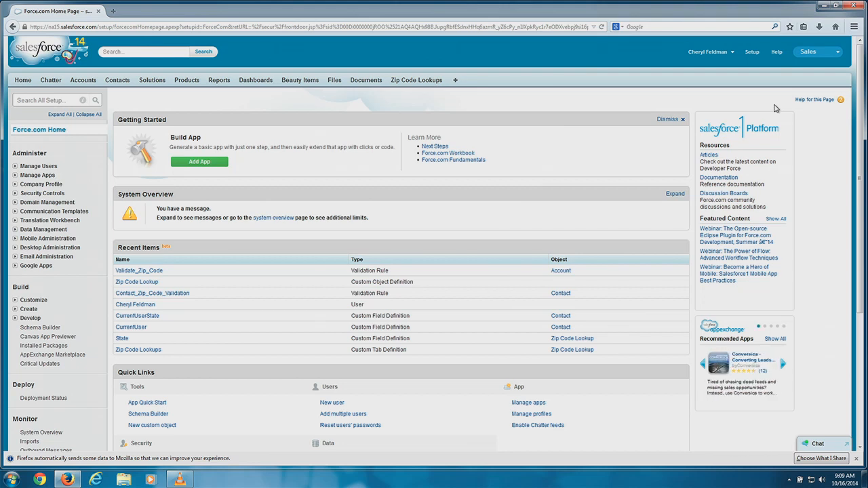
Zoom the Salesforce page in to 150% using the Firefox menu's zoom control.
click(854, 27)
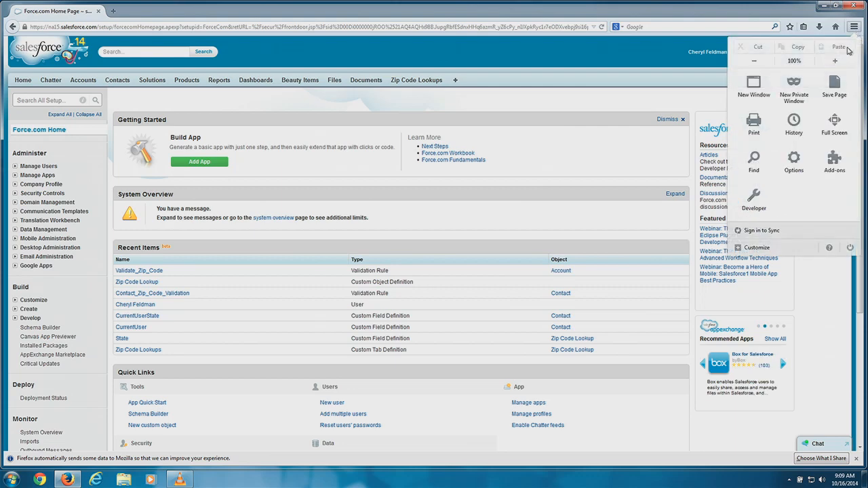
click(835, 61)
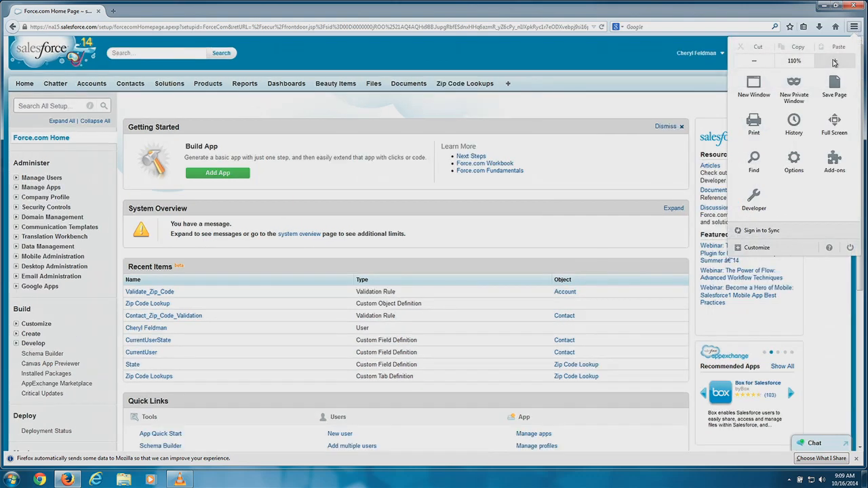
click(835, 62)
click(835, 61)
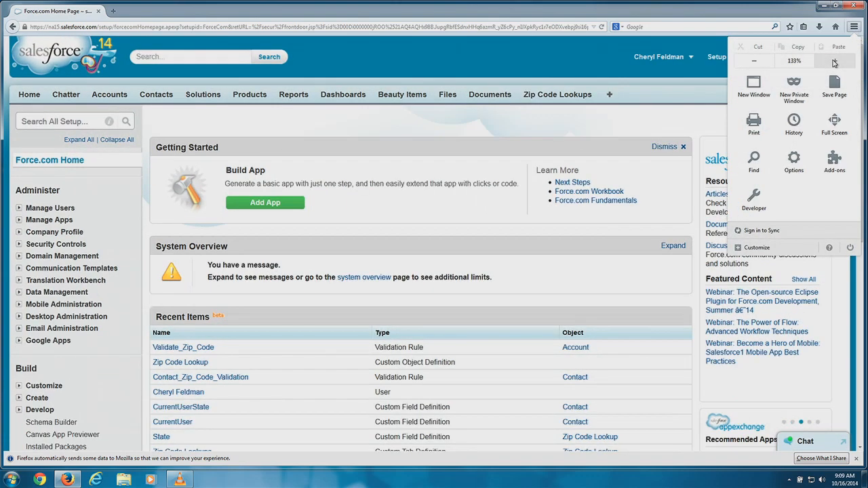
click(834, 61)
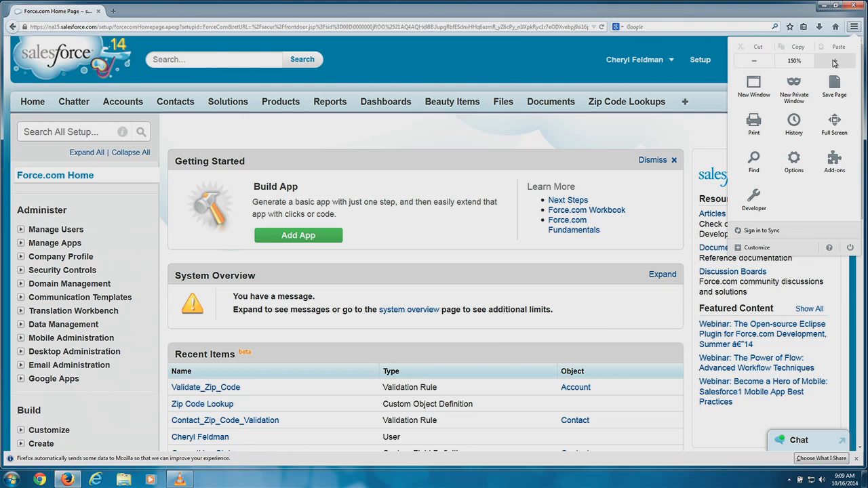
click(438, 70)
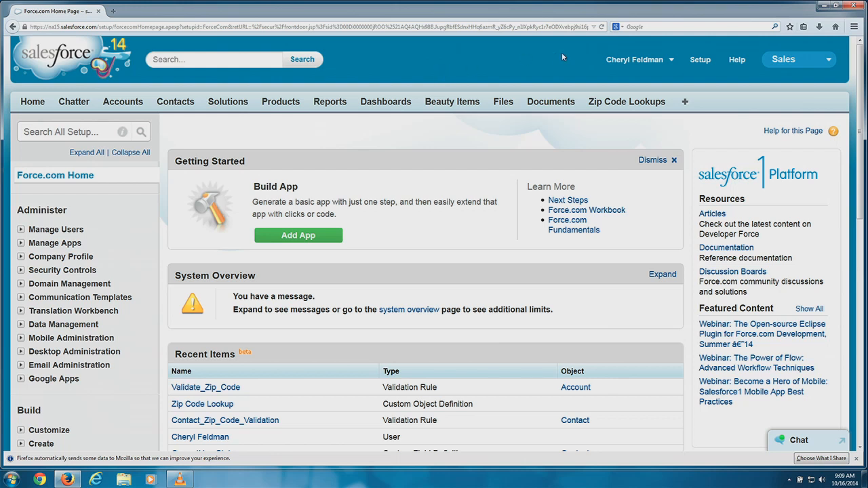
click(673, 61)
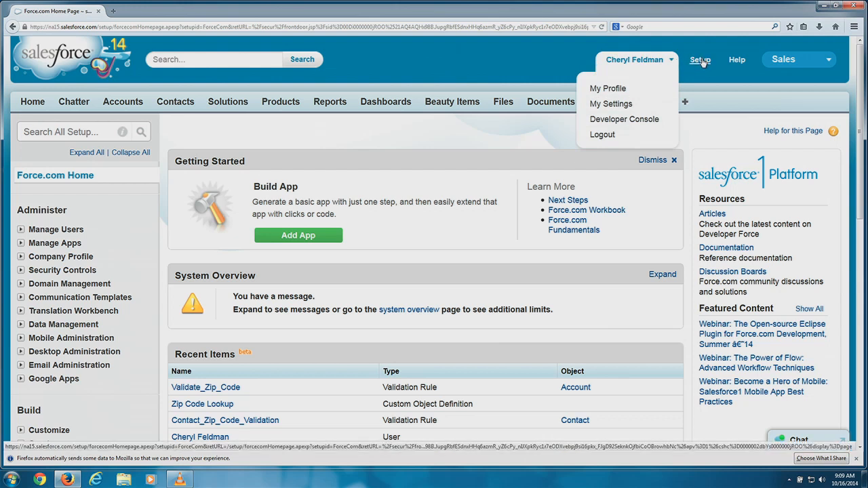
click(702, 56)
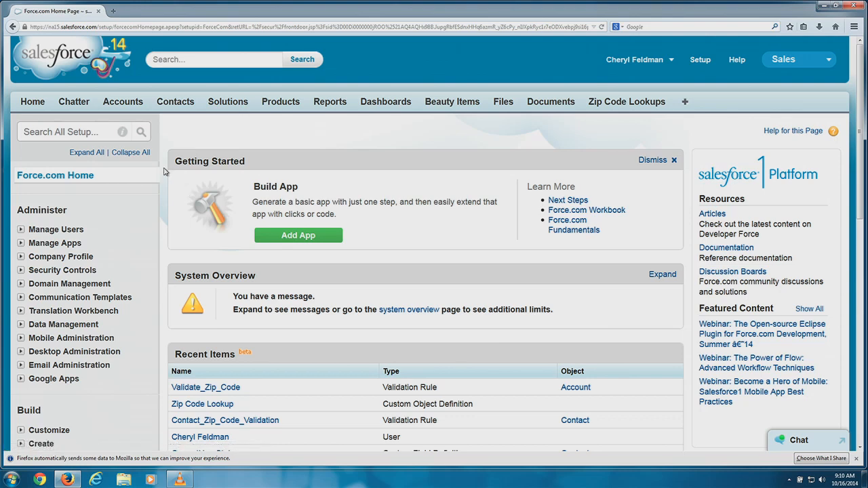
Expand Build > Create in the setup sidebar to show Apps, Objects and Tabs.
scroll(163, 171, down, 5)
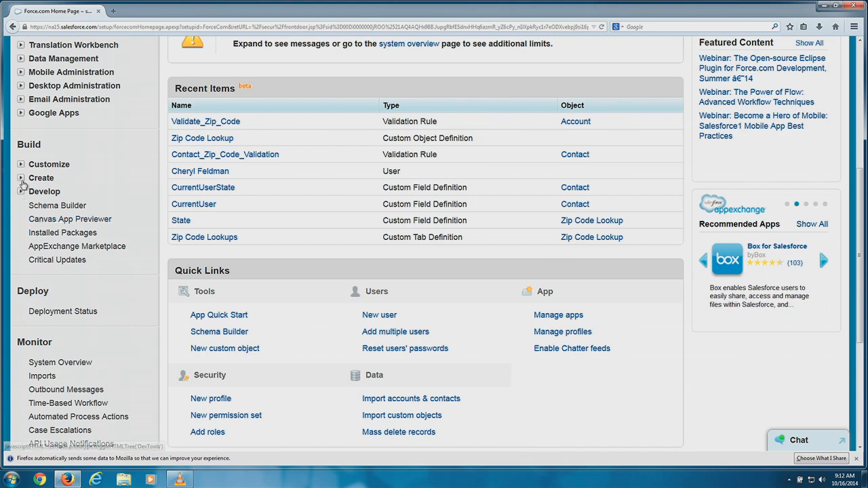
click(21, 179)
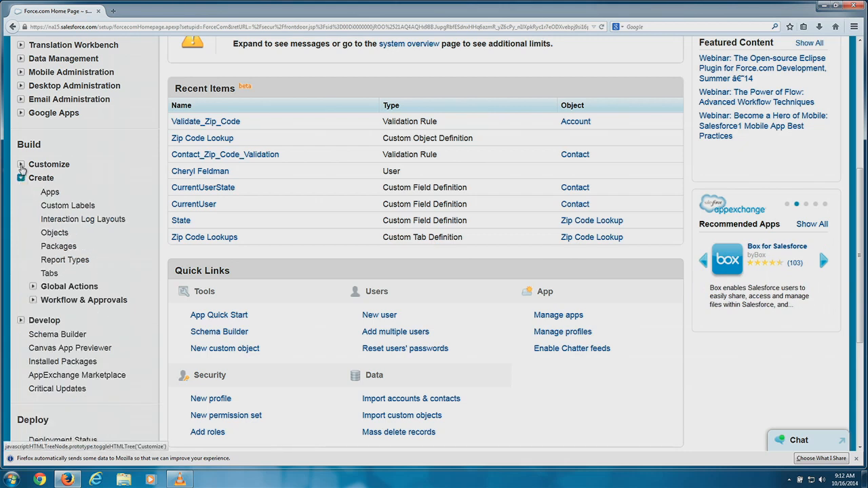
Go to the Custom Objects list and start a New Custom Object.
click(22, 164)
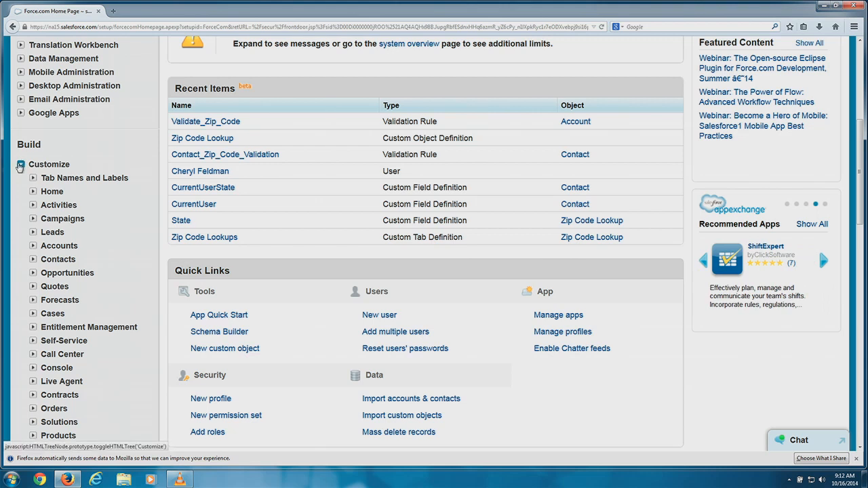
click(21, 165)
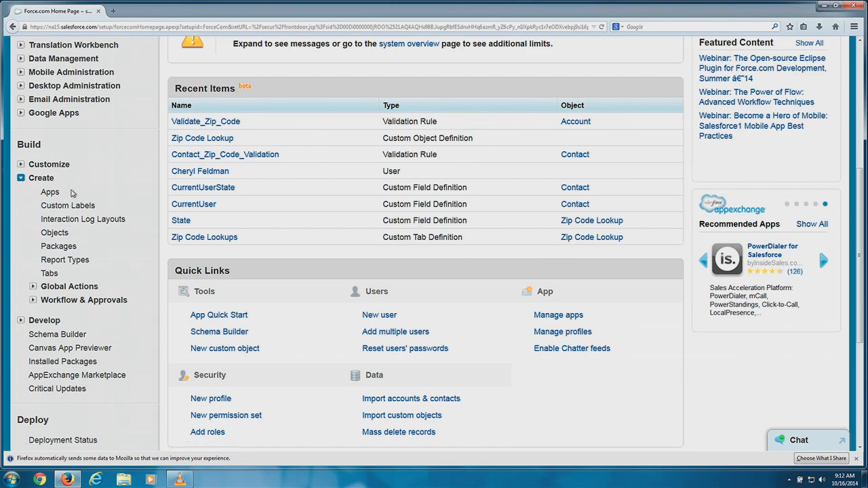
click(55, 234)
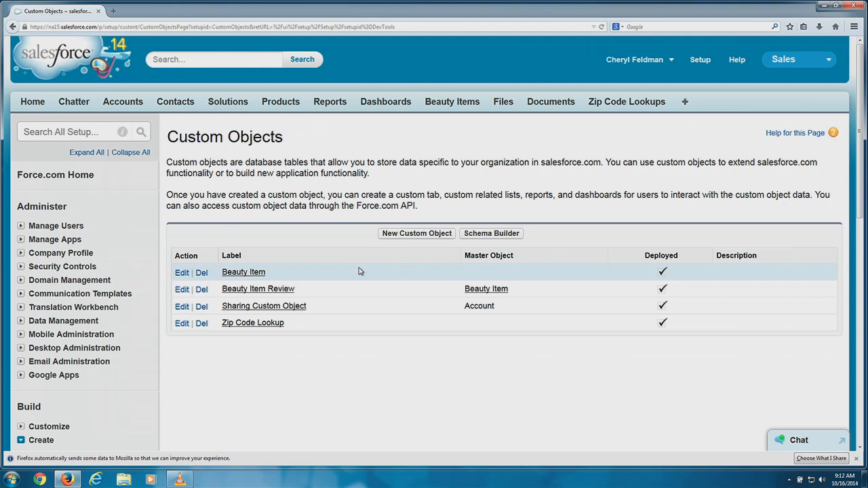
click(416, 234)
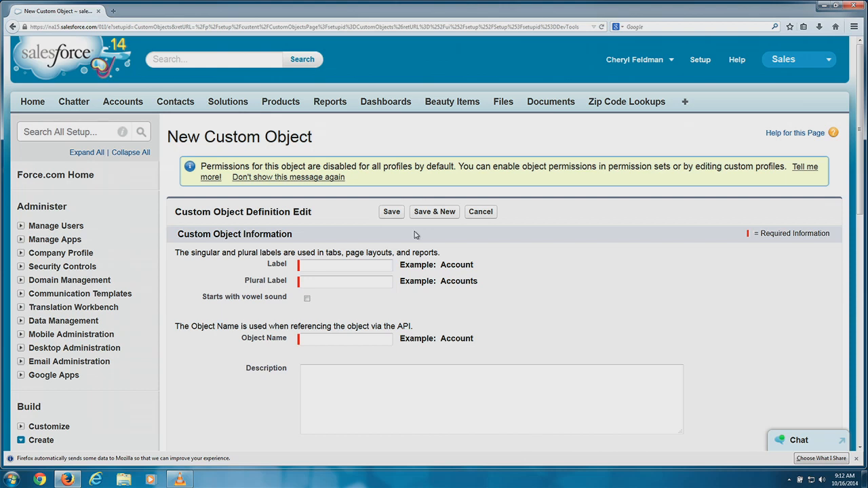
Enter Label 'Admin Request' and Plural Label 'Admin Requests', and tick Starts with vowel sound.
click(354, 267)
text(Admin Request)
click(346, 279)
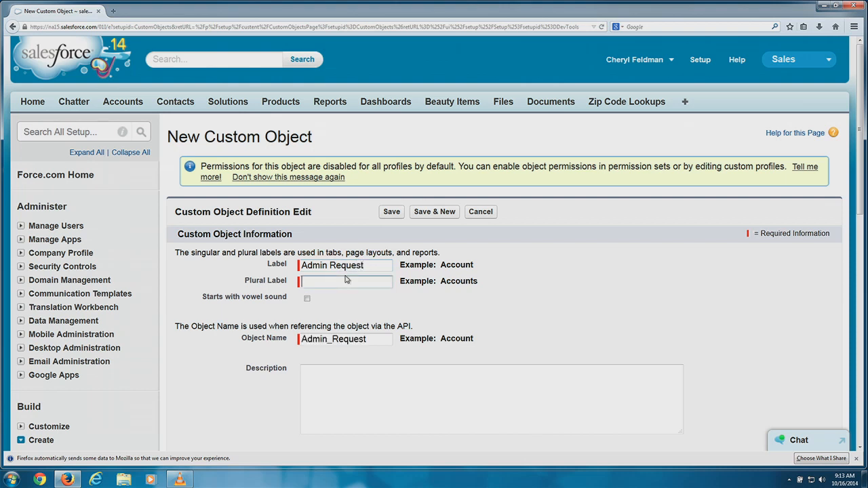
text(Admin Requests)
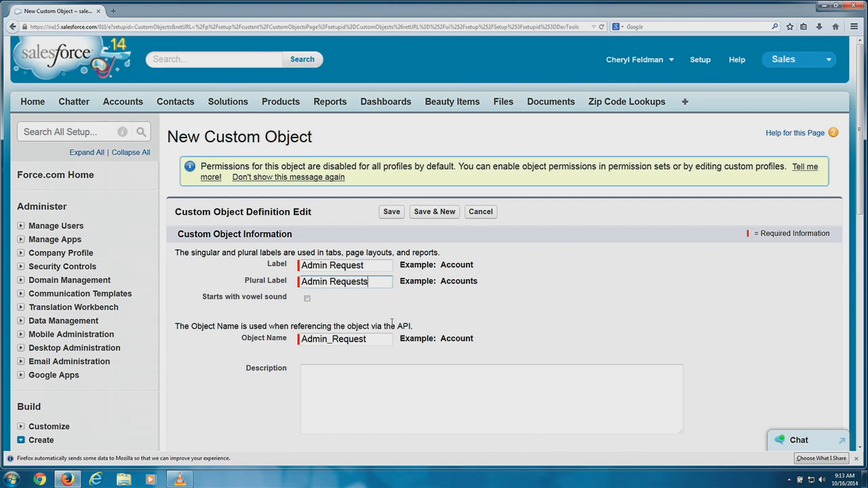
scroll(861, 195, down, 2)
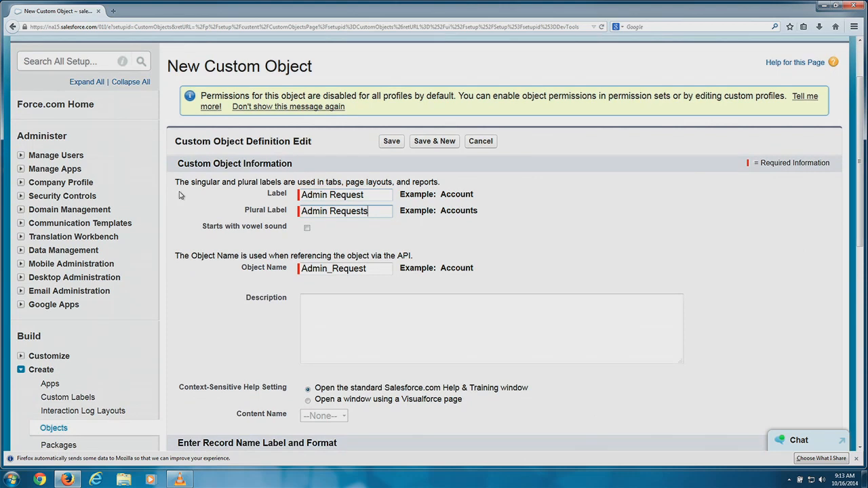
click(308, 229)
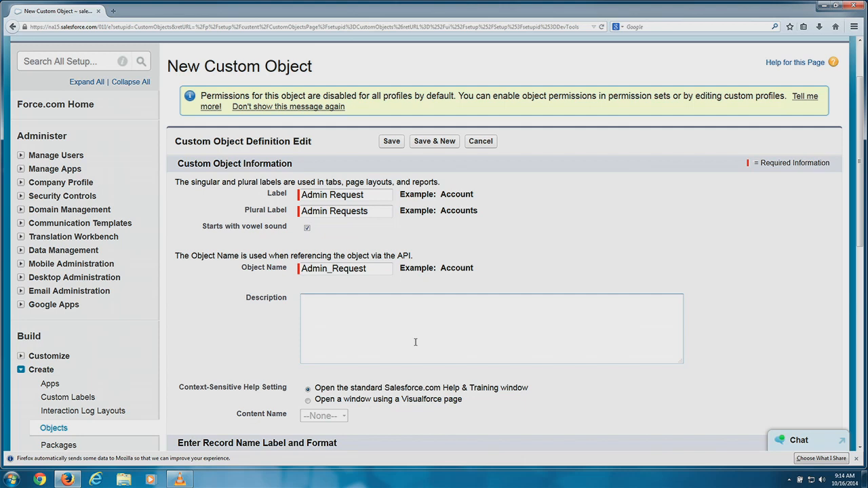
Enter the object description 'Admin Request for training at Dreamforce'.
text(As)
key(BackSpace)
text(dmin Request for training at )
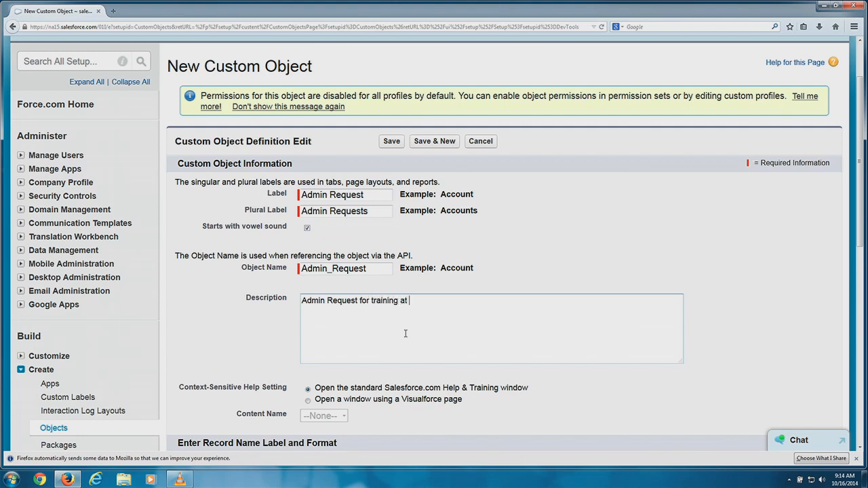
text(Dreamforce)
click(699, 233)
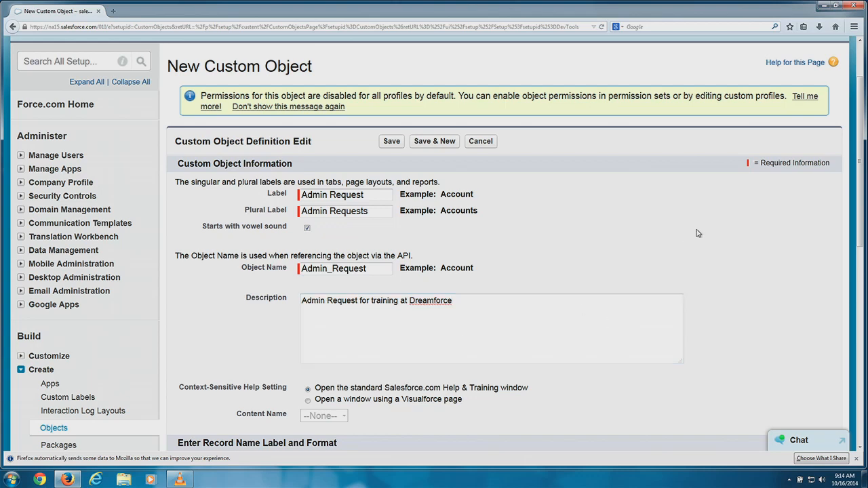
scroll(698, 233, down, 5)
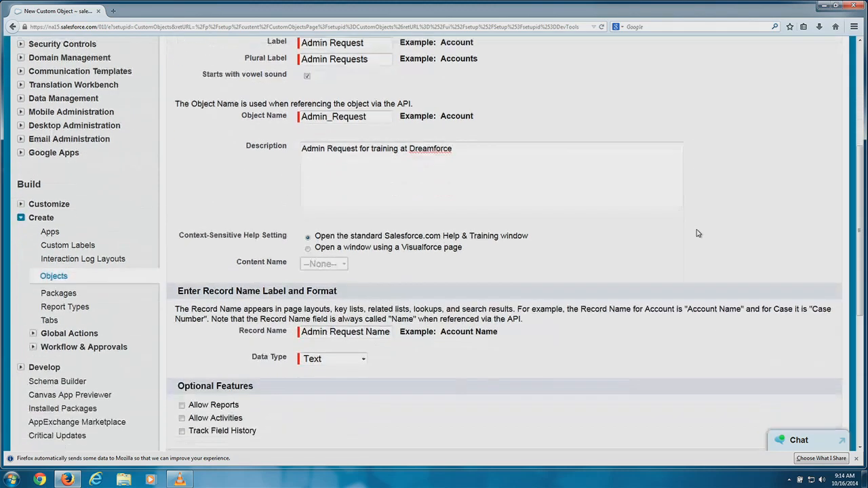
scroll(699, 234, down, 2)
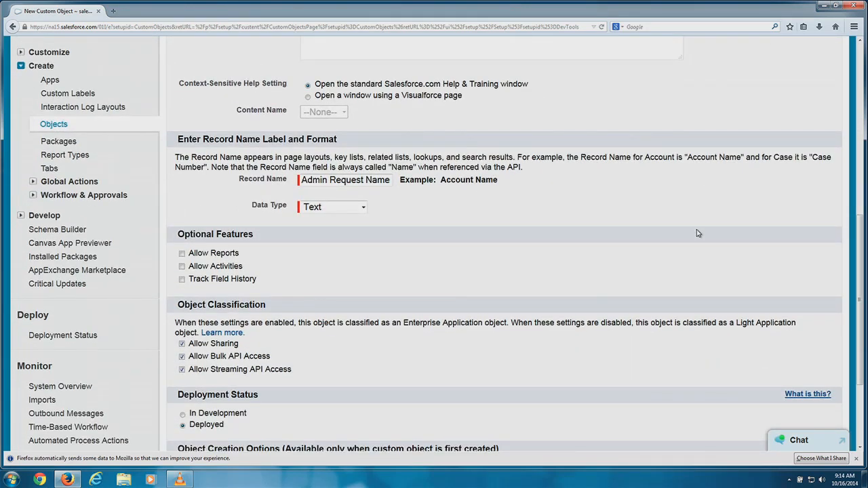
scroll(697, 232, down, 2)
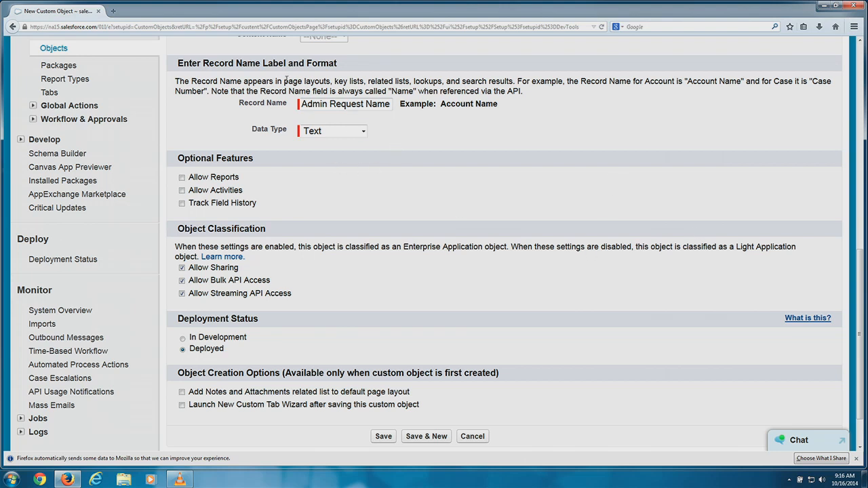
Set the Record Name data type to Auto Number with Display Format AR-{0000}.
click(312, 132)
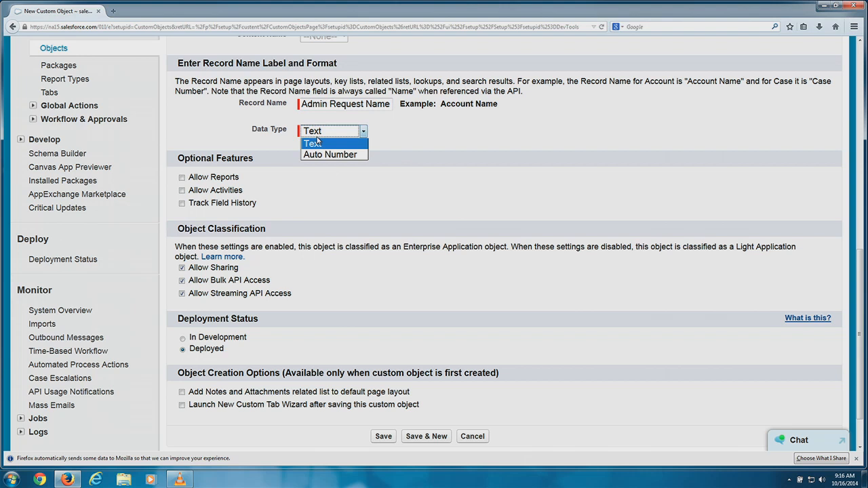
click(317, 154)
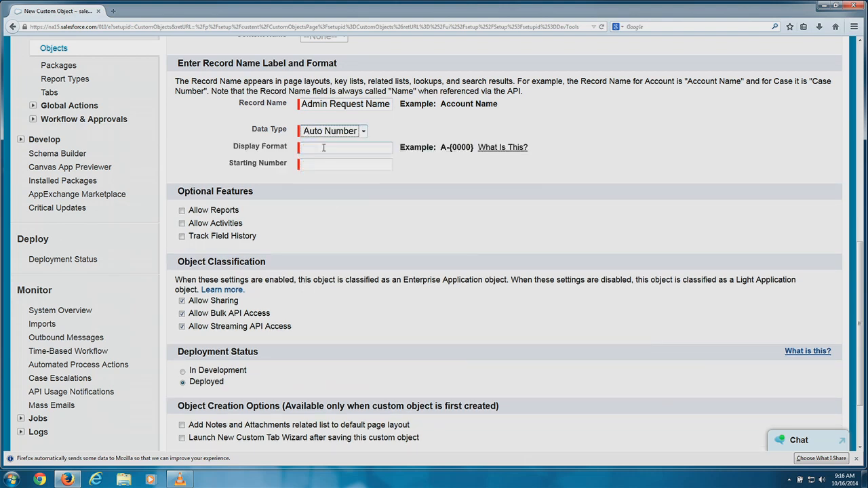
click(324, 147)
text(AR-)
drag(473, 147, 449, 147)
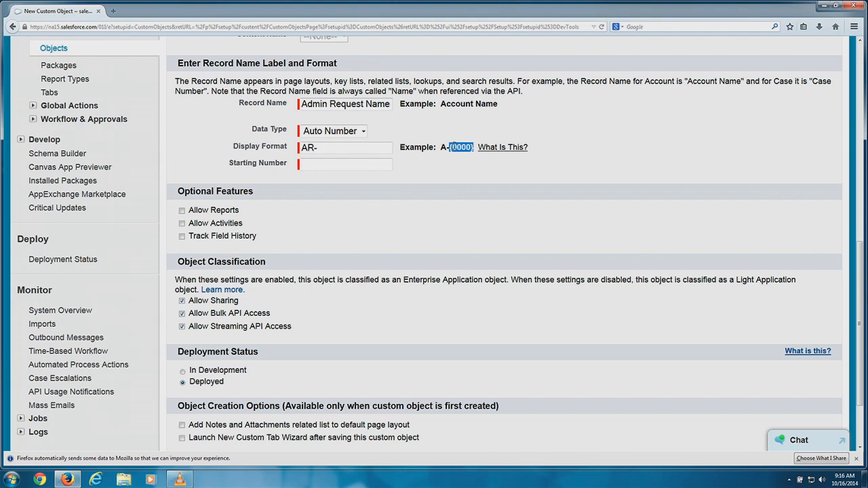
right_click(453, 147)
click(467, 155)
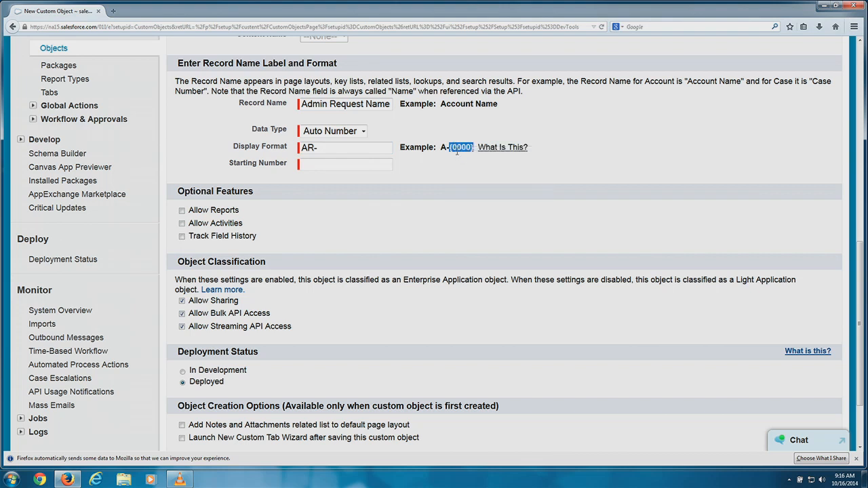
click(351, 148)
right_click(343, 146)
click(366, 192)
click(329, 167)
Set Starting Number 100 and enable Allow Reports, Allow Activities and Track Field History.
text(100)
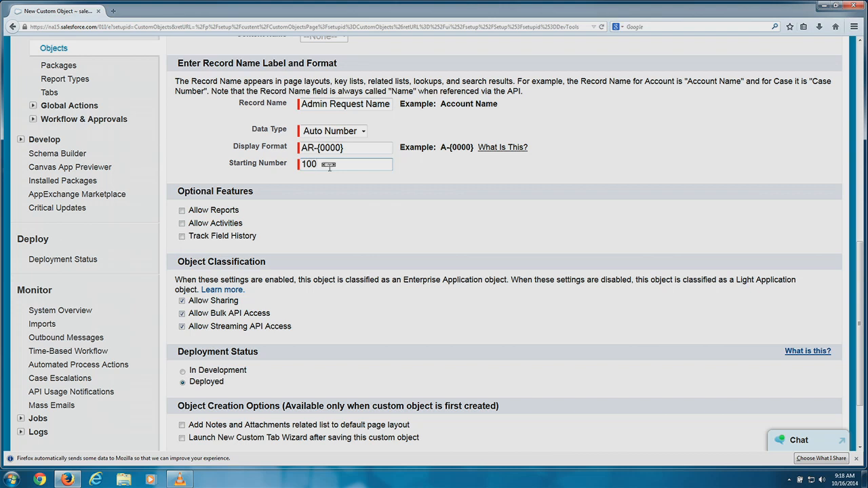
click(183, 213)
click(182, 212)
click(183, 224)
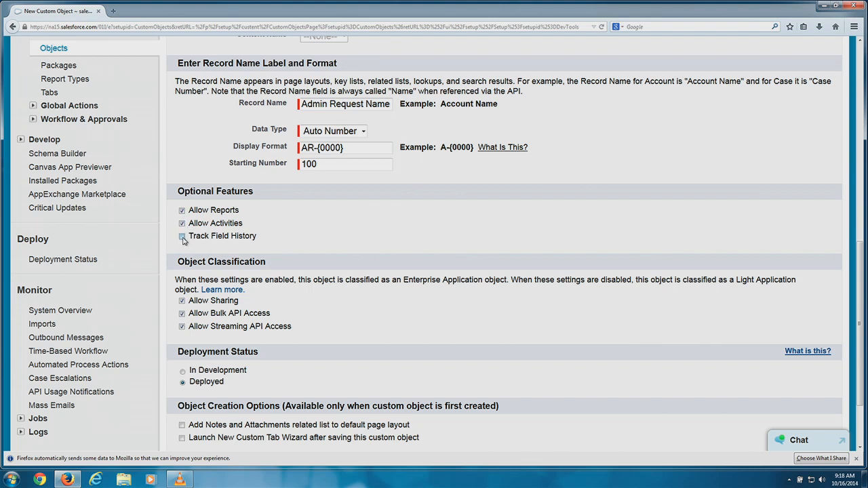
click(183, 238)
scroll(289, 304, down, 2)
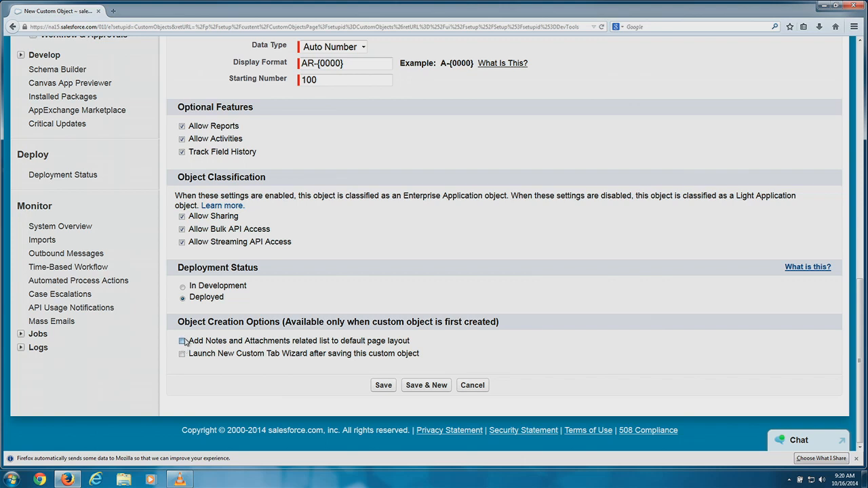
Save the Admin Request object with Add Notes and Attachments and Launch New Custom Tab Wizard checked.
click(182, 341)
click(182, 355)
click(383, 385)
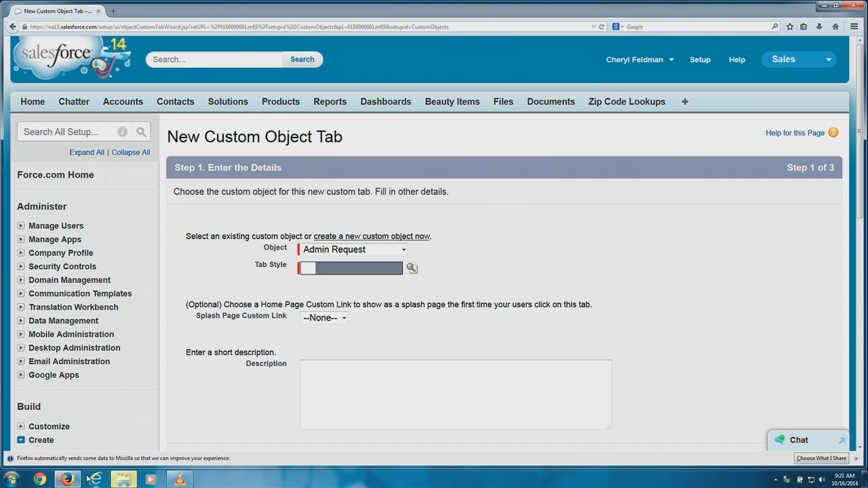
Keep Admin Request as the object for the new custom object tab.
mouse_move(68, 478)
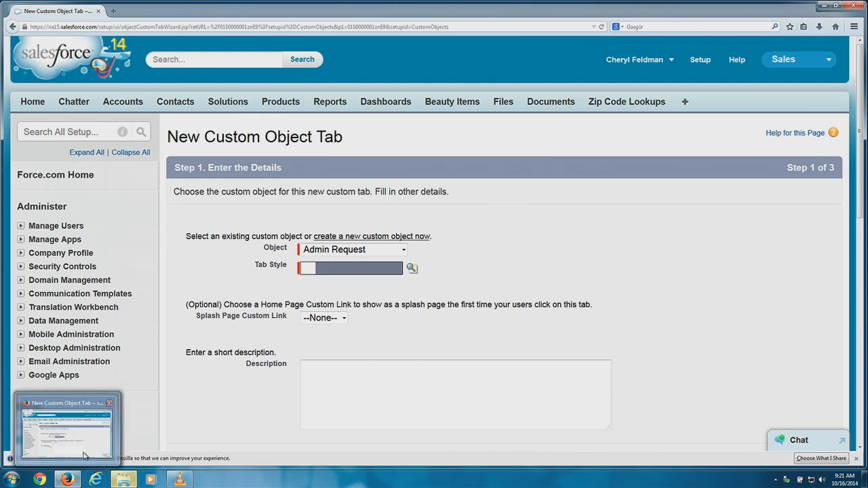
Open Windows Explorer from the Start orb and browse to Removable Disk (D:).
click(11, 480)
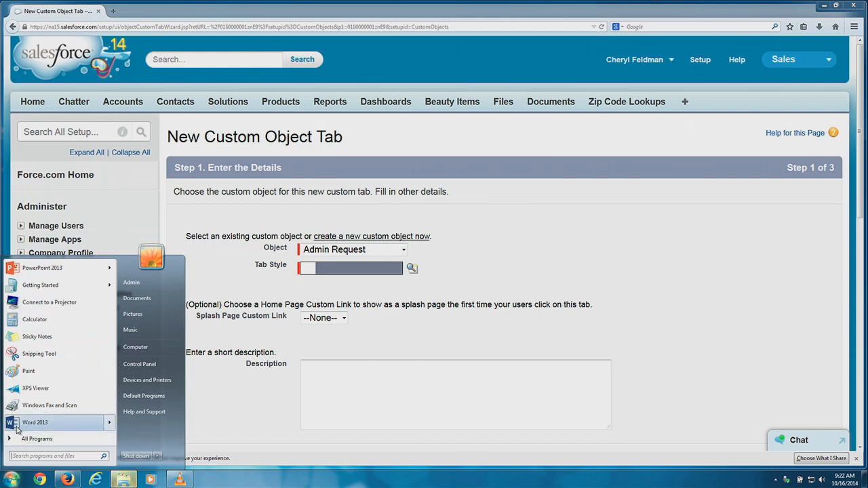
right_click(11, 479)
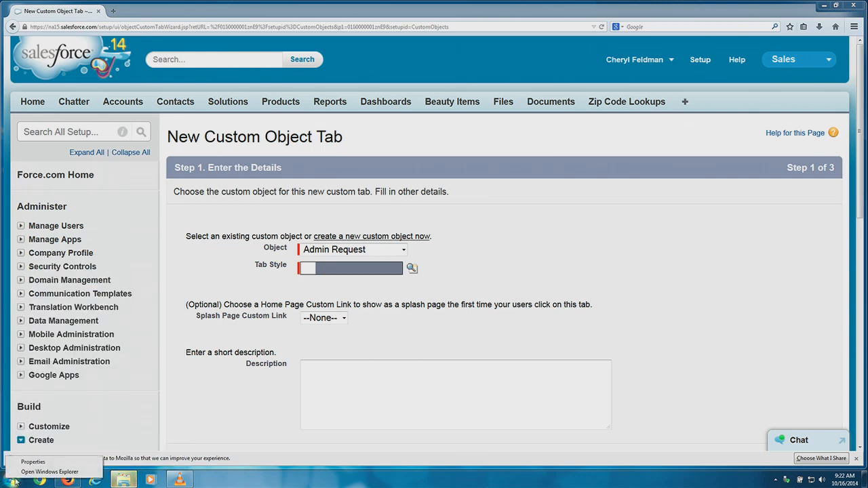
click(37, 472)
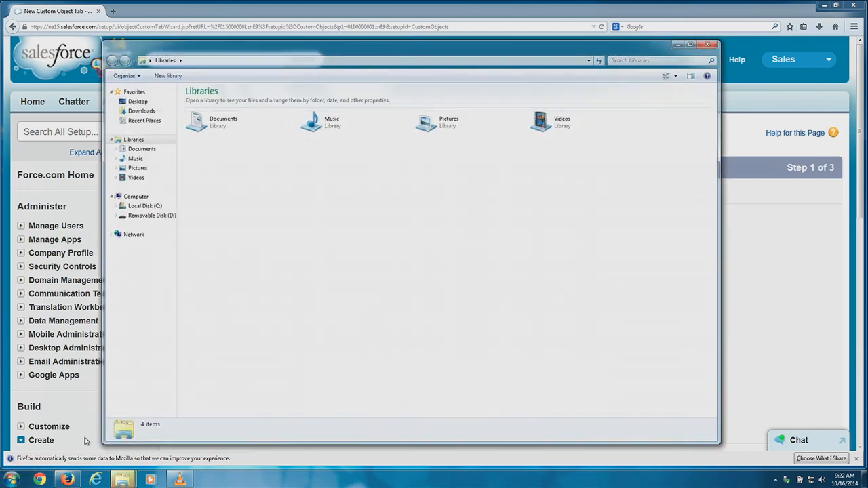
click(143, 215)
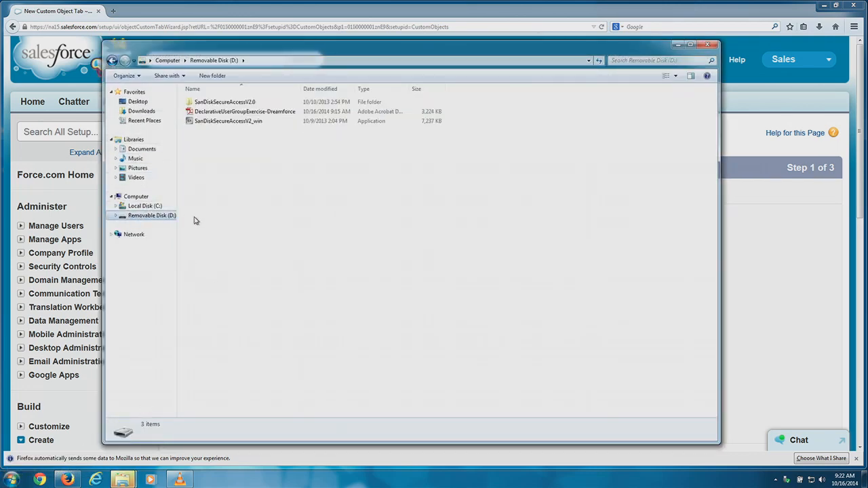
Open DeclarativeUserGroupExercise-Dreamforce PDF, save a copy to the Desktop, then minimize Reader and close Explorer.
double_click(216, 112)
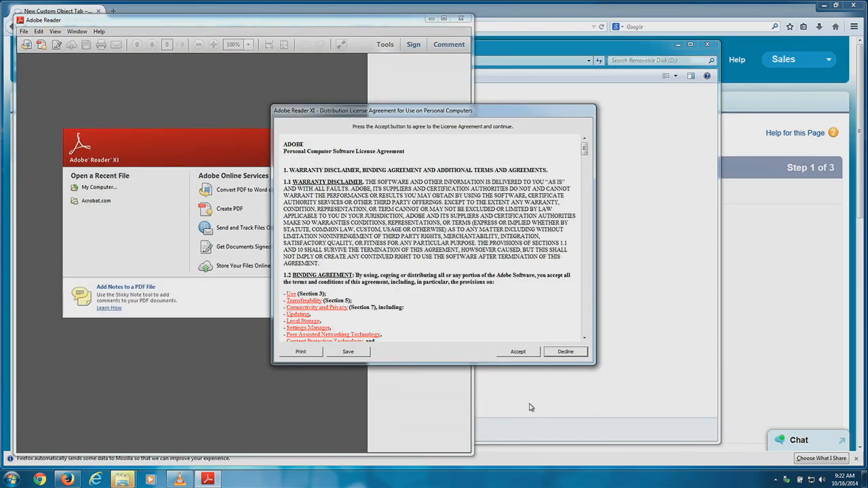
click(521, 354)
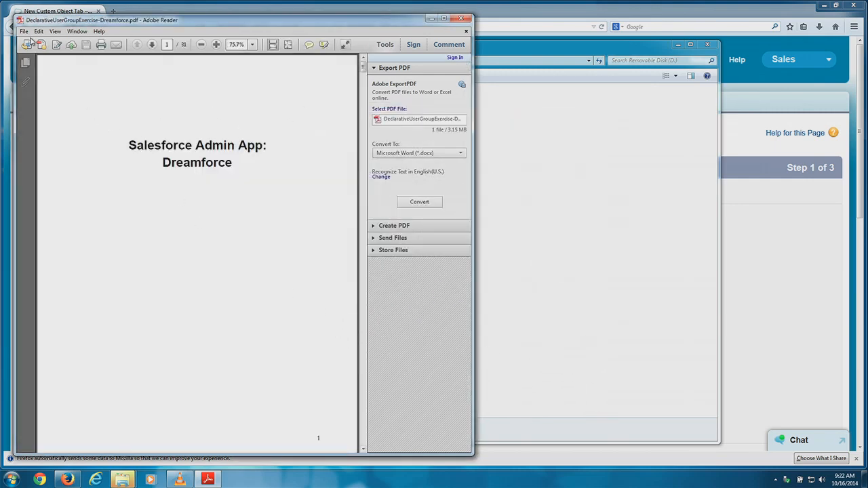
click(38, 32)
mouse_move(24, 32)
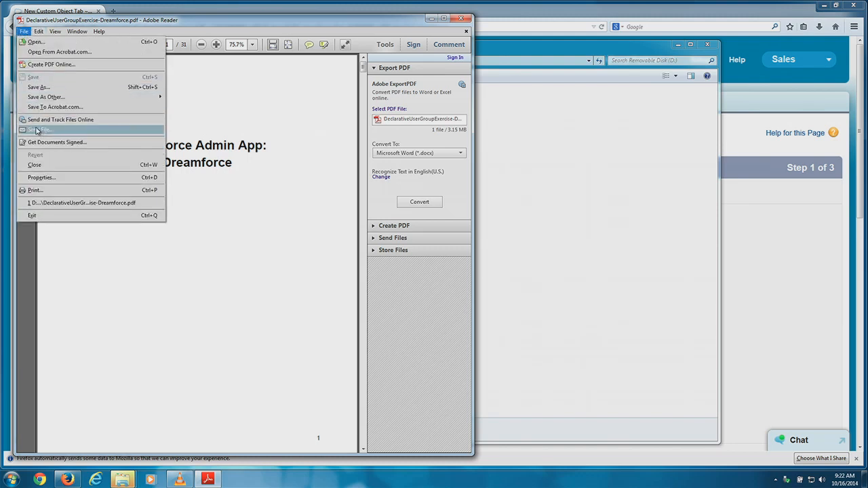
click(50, 88)
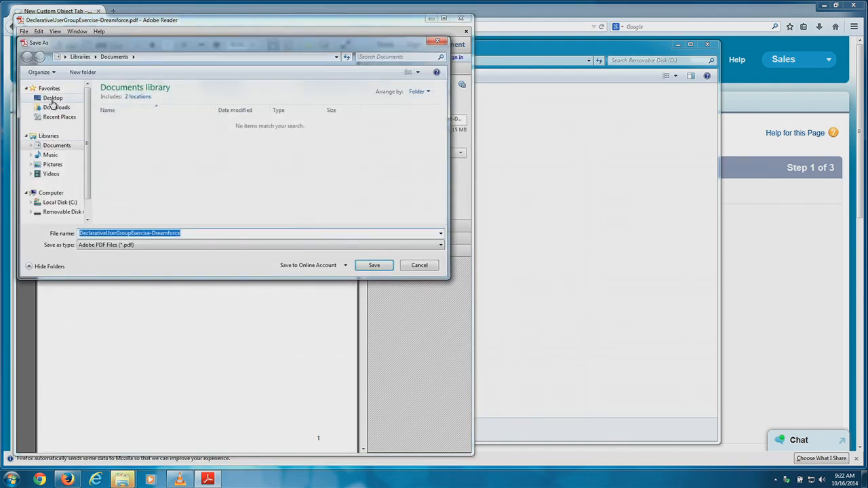
click(53, 99)
click(375, 265)
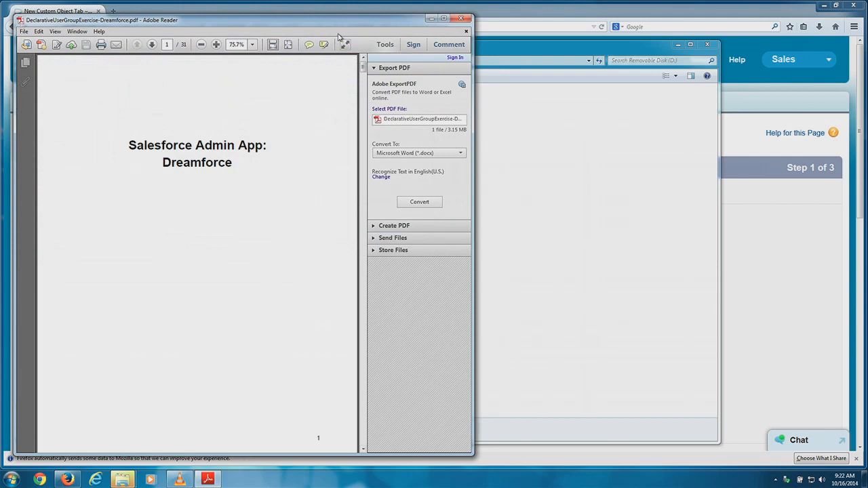
click(431, 19)
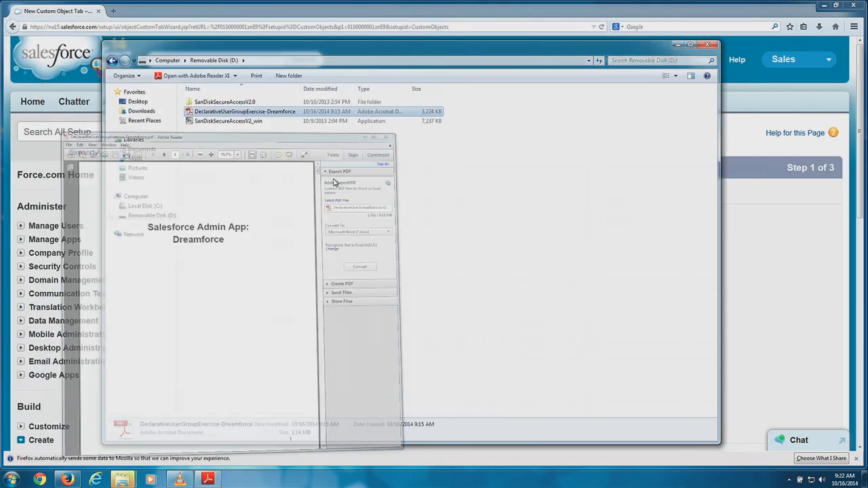
click(708, 44)
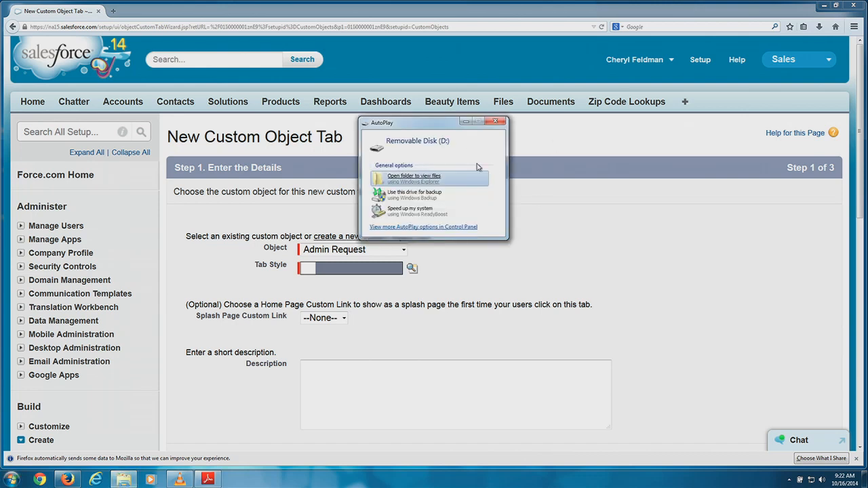
Dismiss the AutoPlay prompt for Removable Disk (D:).
click(497, 121)
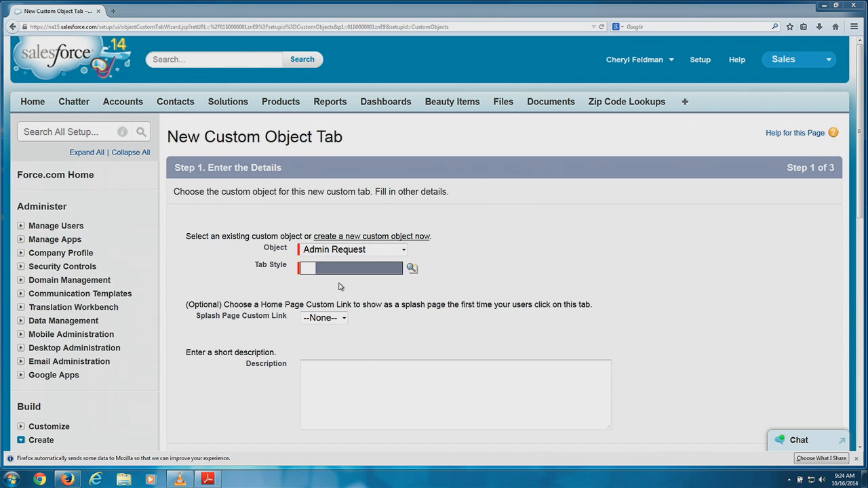
Choose the green Desk style in the Tab Style Selector for the Admin Request tab.
click(412, 268)
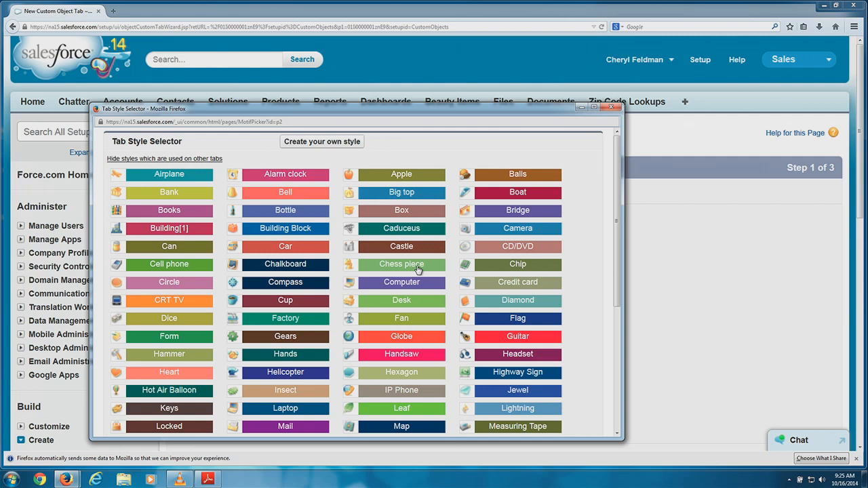
click(371, 304)
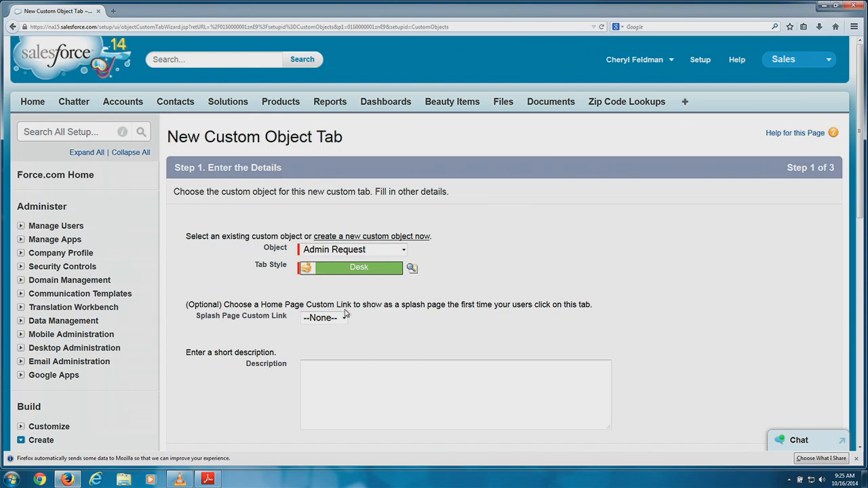
click(342, 318)
Leave the splash page link at --None-- and enter description 'This tab is for Admin Requests object'.
click(353, 318)
drag(859, 82, 859, 120)
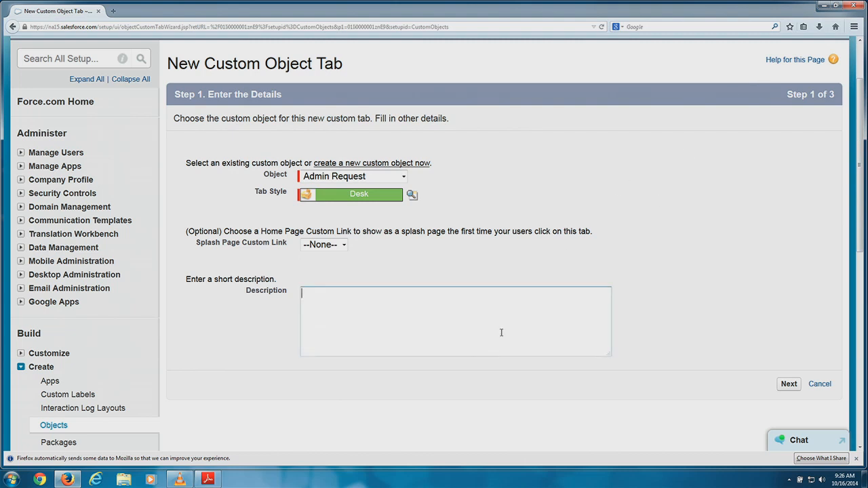
text(This tab)
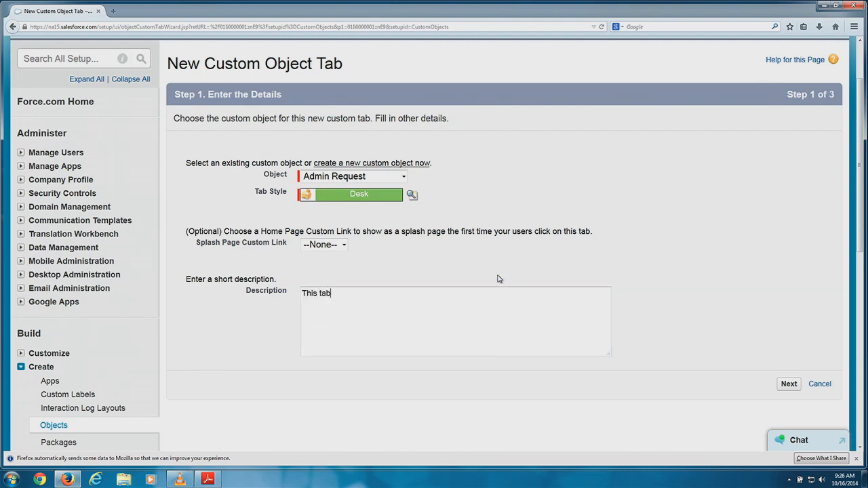
text( is for Admin Requests object)
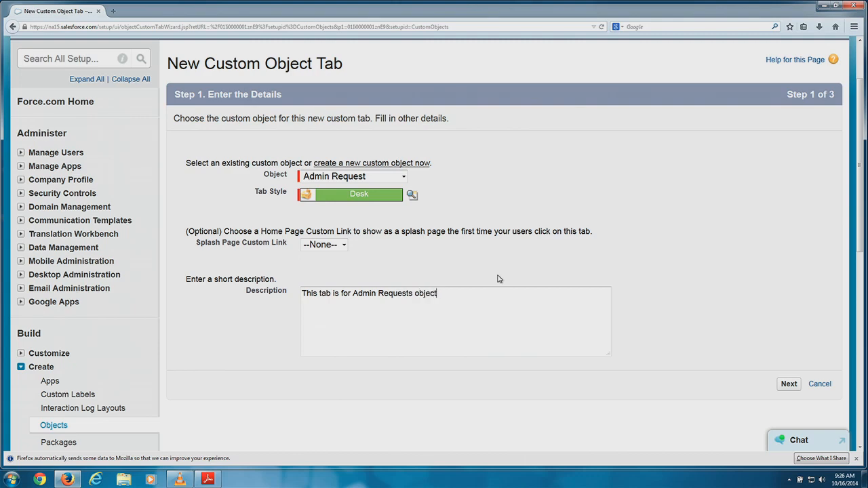
On the profile visibility step, keep one Default On visibility applied to all profiles.
click(790, 384)
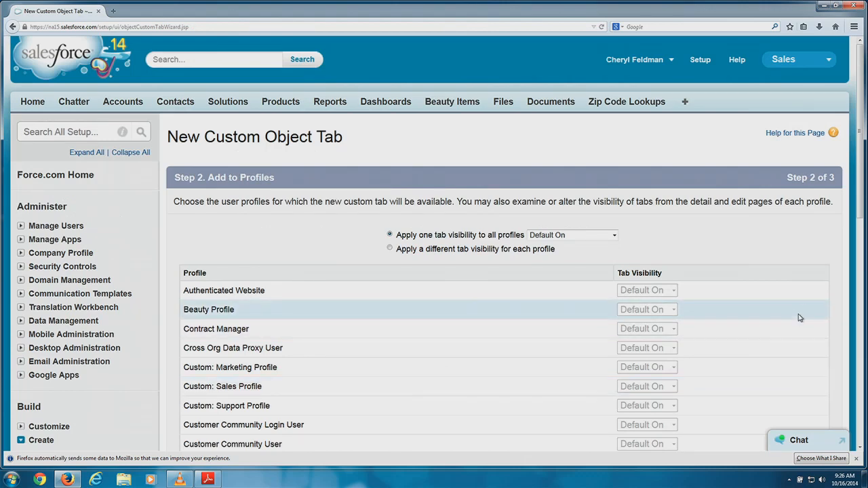
drag(858, 126, 862, 204)
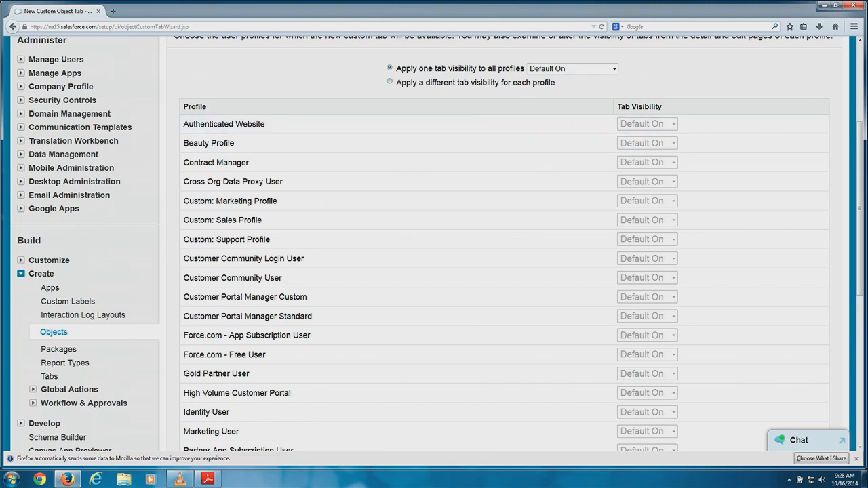
drag(859, 136, 858, 273)
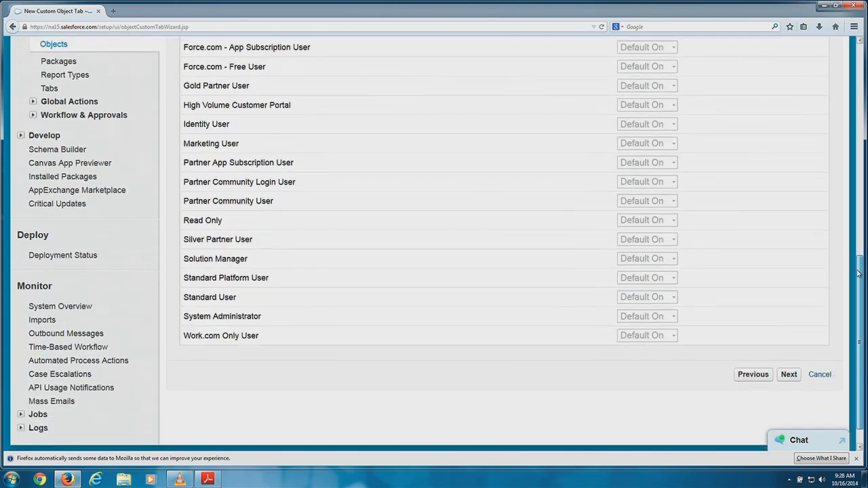
On Add to Custom Apps, uncheck the Include Tab header to exclude every app, including Beautyforce.
click(790, 376)
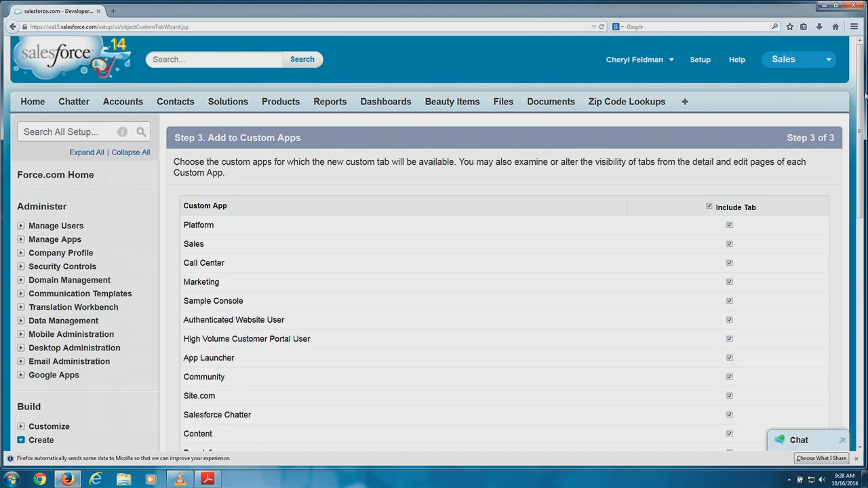
scroll(434, 244, down, 3)
mouse_move(860, 180)
mouse_down()
mouse_move(860, 196)
mouse_move(860, 183)
mouse_up()
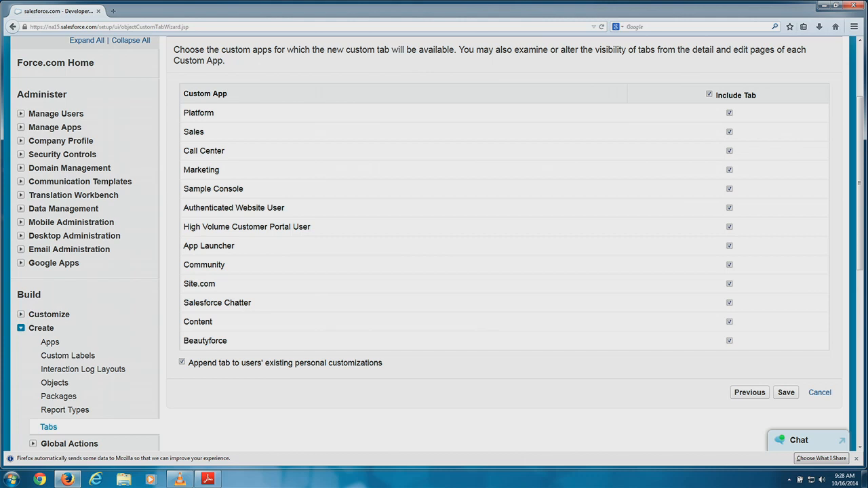
click(709, 95)
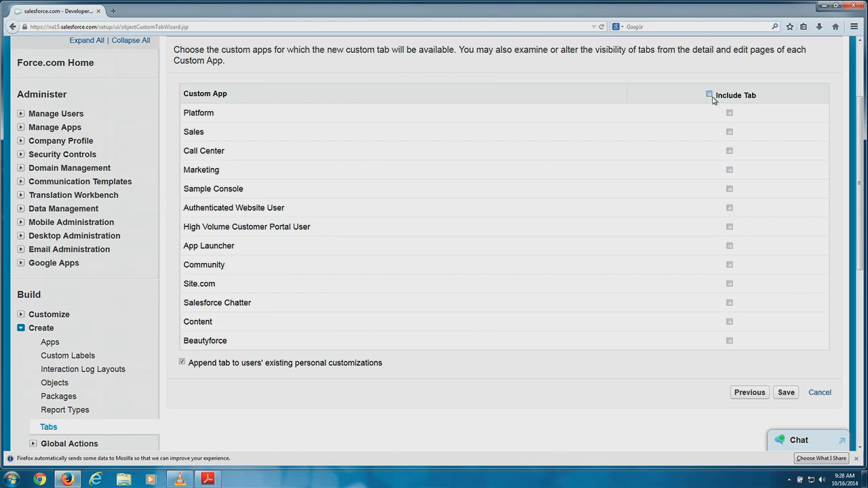
Save the Admin Request tab, then start a New Custom App under Setup > Create > Apps, type Custom.
click(785, 392)
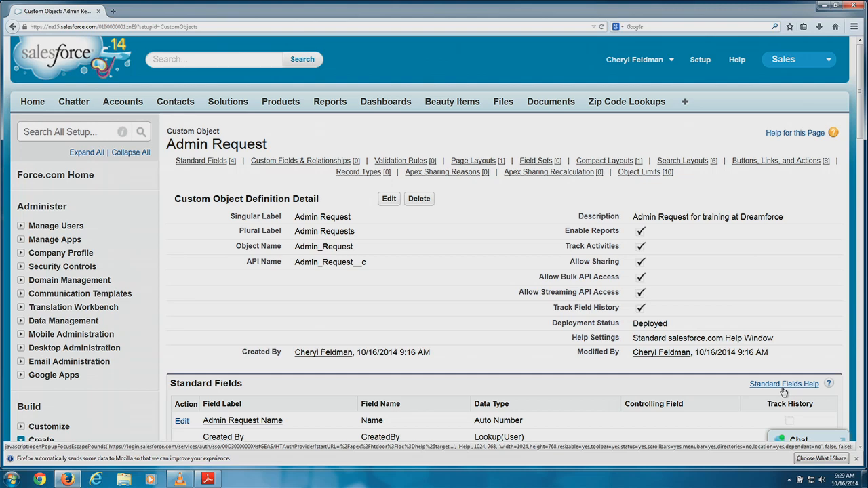
scroll(783, 392, down, 5)
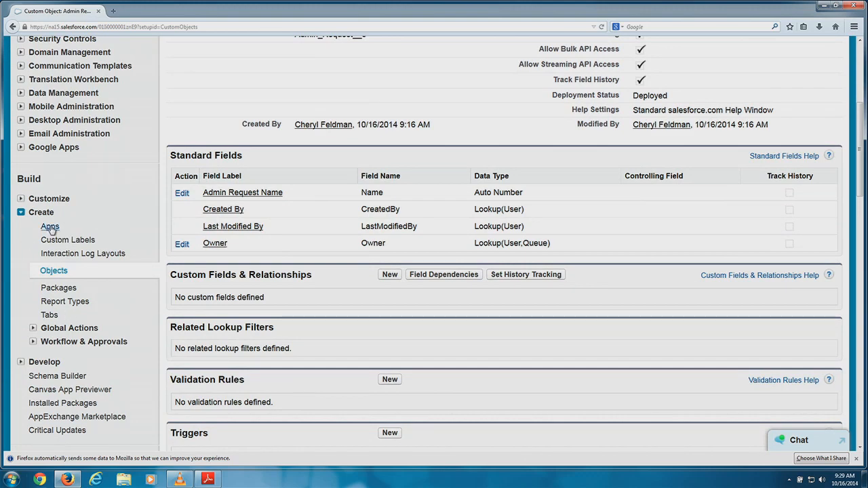
click(50, 228)
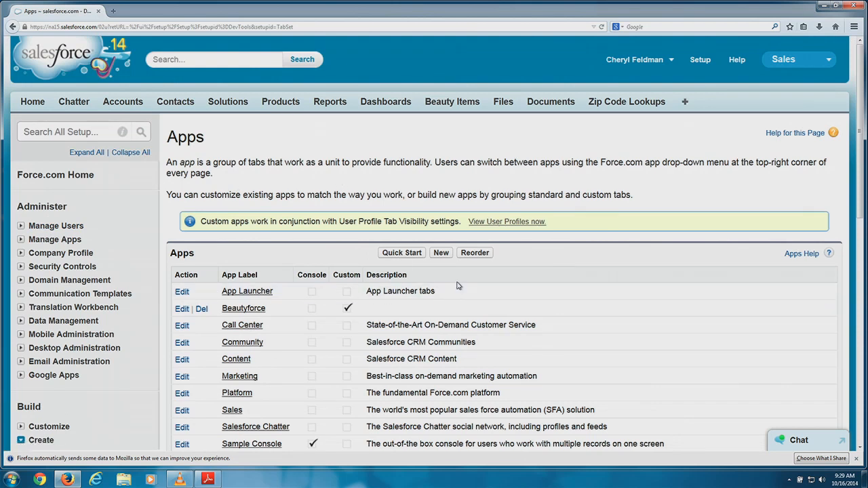
click(444, 256)
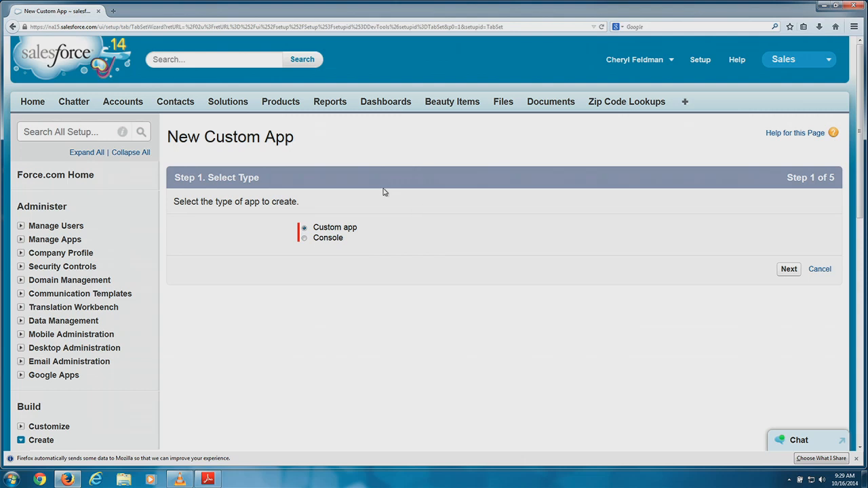
click(793, 269)
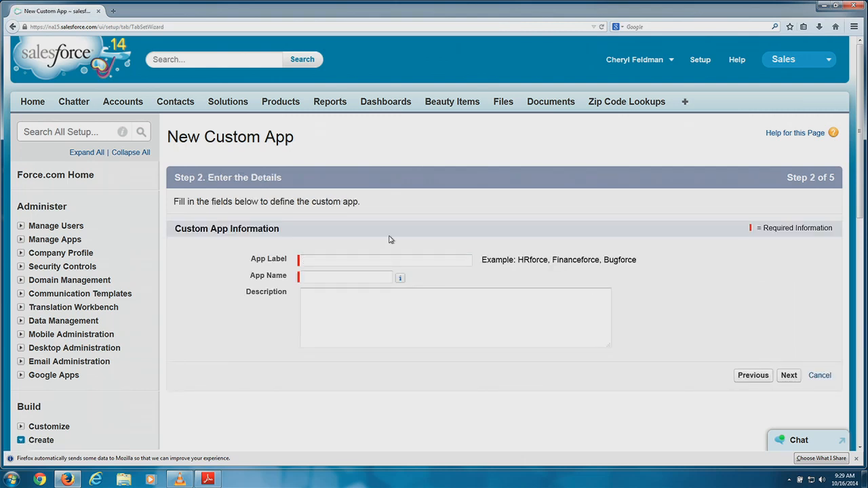
Enter 'AdminRequestforce' as the App Label so the App Name fills in automatically.
click(382, 258)
click(372, 257)
text(AdminRequest Fo)
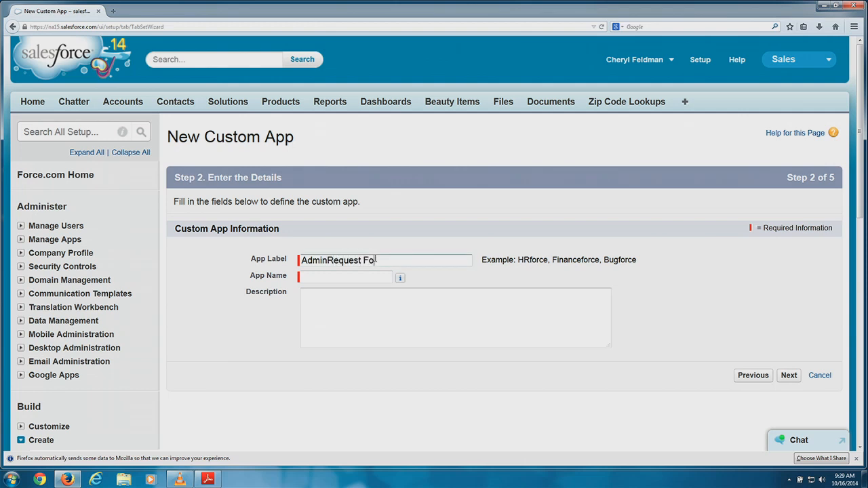
key(BackSpace)
key(BackSpace)
key(BackSpace)
text(Fo)
key(BackSpace)
key(BackSpace)
key(BackSpace)
key(BackSpace)
key(BackSpace)
key(BackSpace)
key(BackSpace)
key(BackSpace)
key(BackSpace)
key(BackSpace)
text(nRequestF)
key(BackSpace)
text(force)
key(Tab)
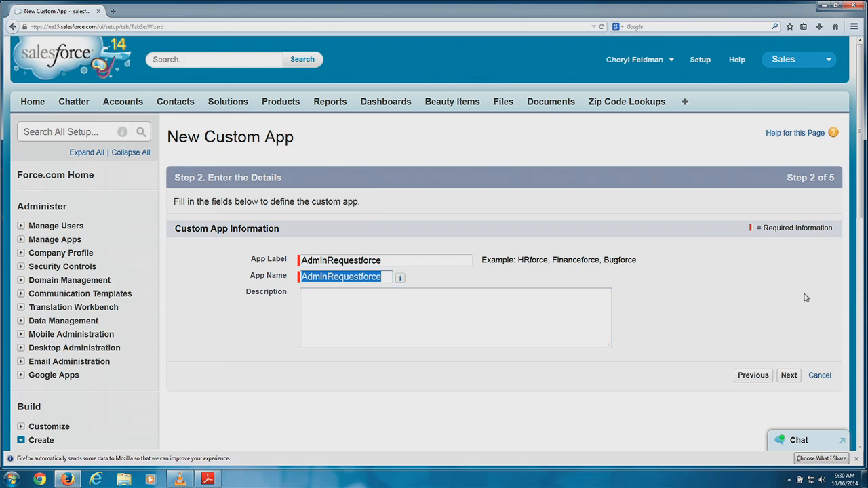
Add the description 'used for dreamforce training' to the app.
click(440, 299)
text(used )
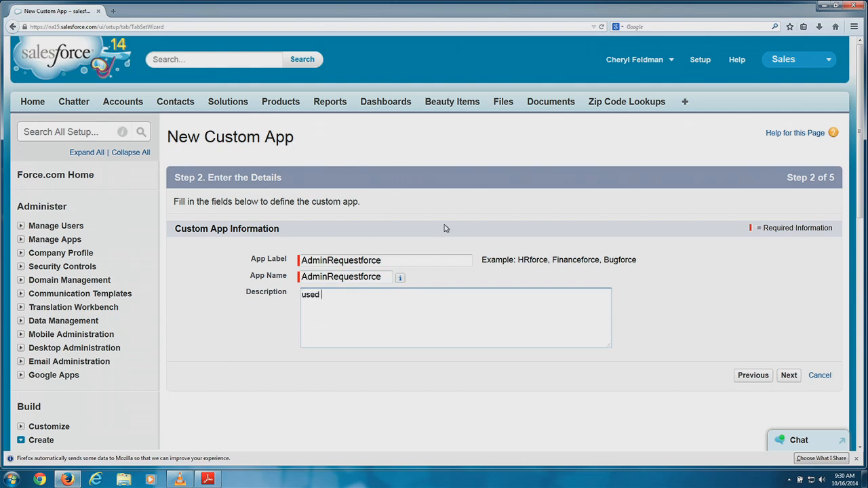
text(for dreamforce training)
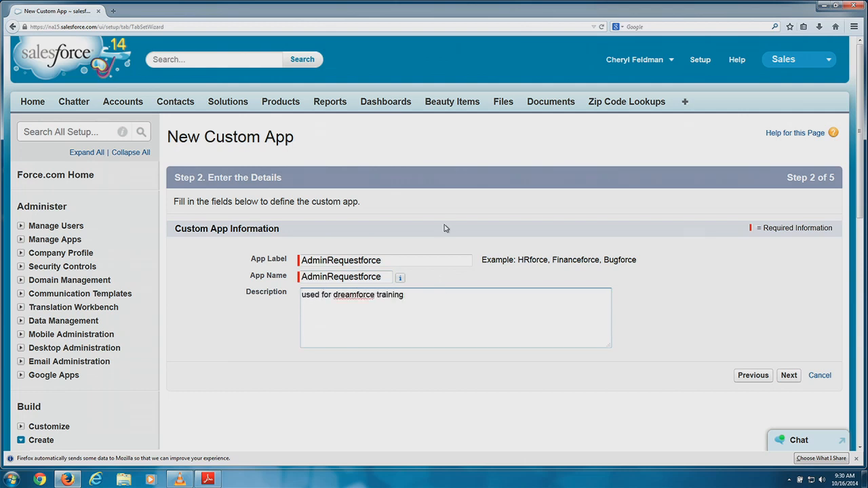
scroll(483, 231, down, 2)
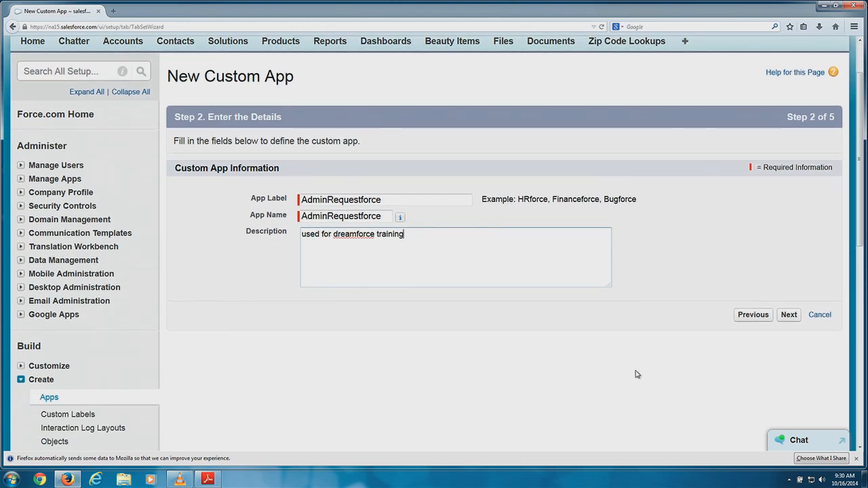
Advance the wizard to Step 3, where the default salesforce logo is shown.
click(789, 315)
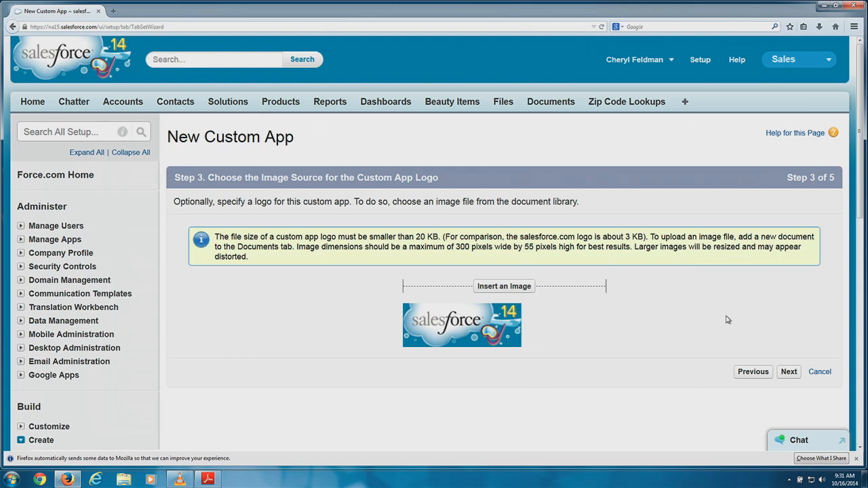
Keep the default logo and add the Admin Requests tab next to Home.
click(789, 372)
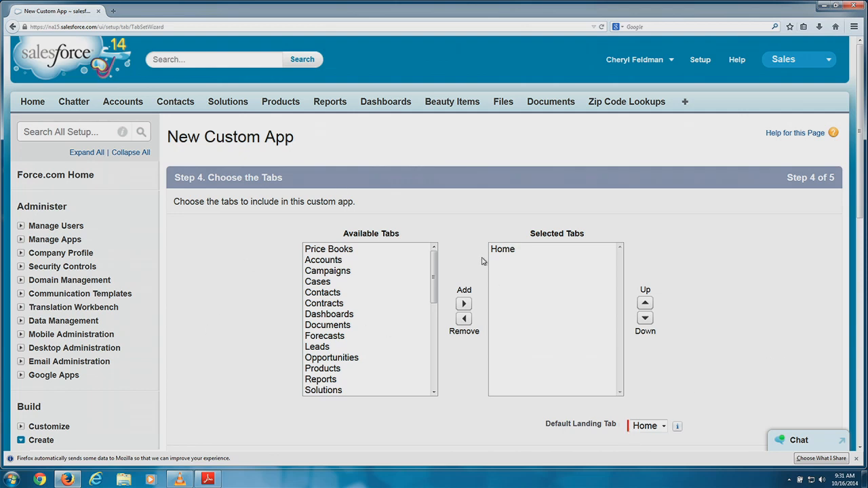
click(436, 270)
drag(436, 270, 428, 366)
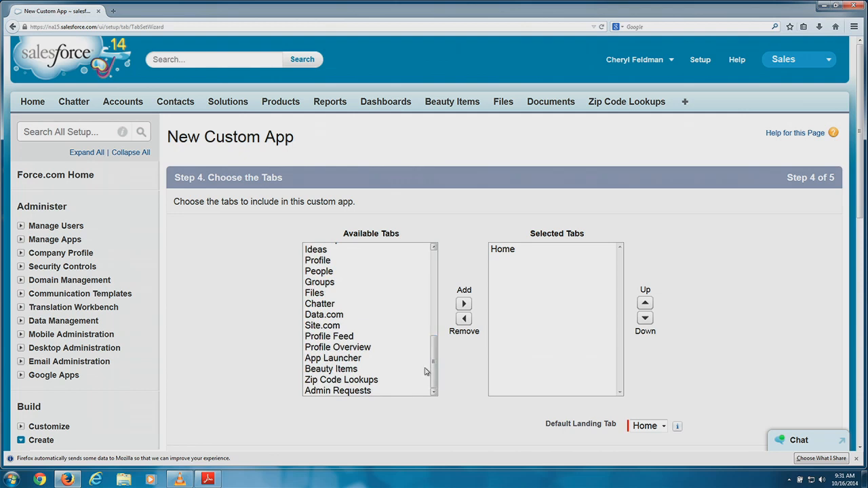
click(326, 398)
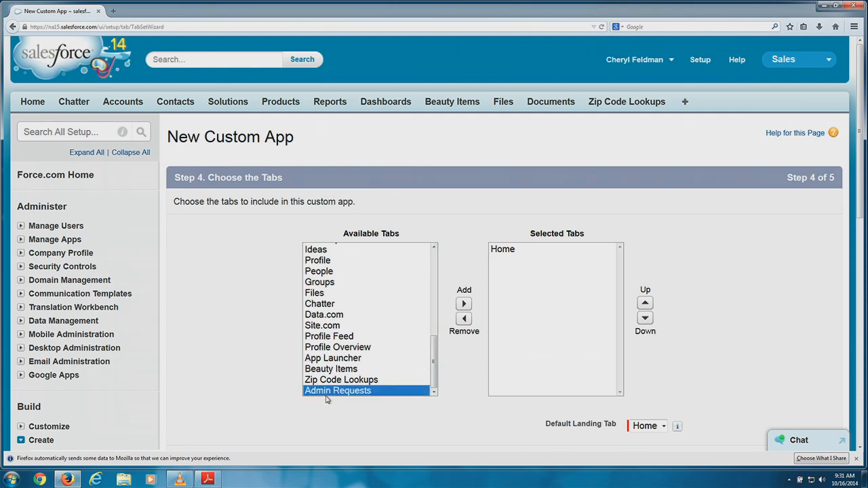
click(464, 304)
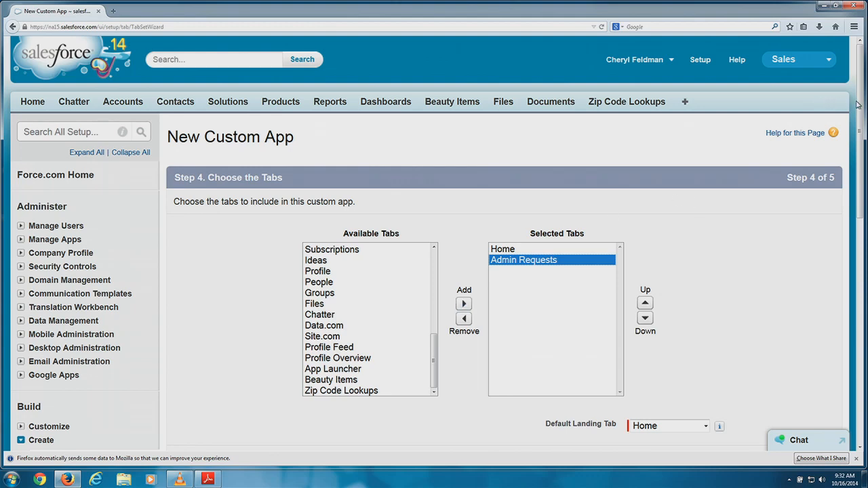
Make Admin Requests the app's Default Landing Tab.
drag(859, 106, 854, 164)
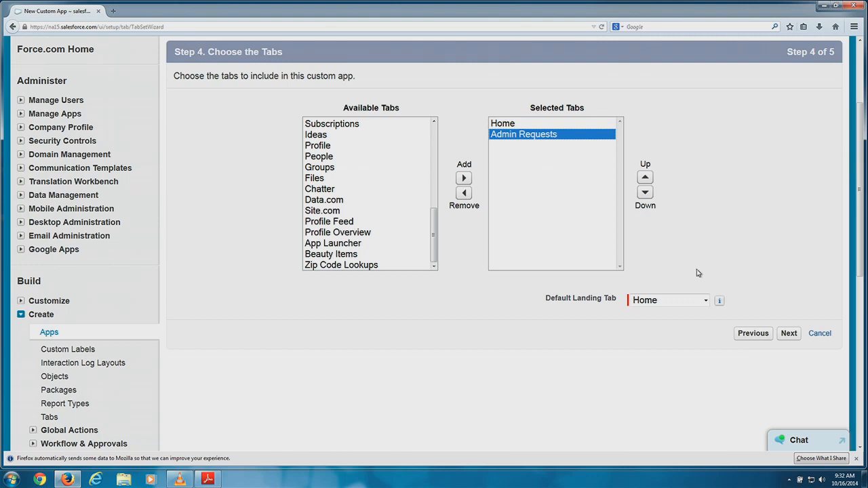
click(677, 301)
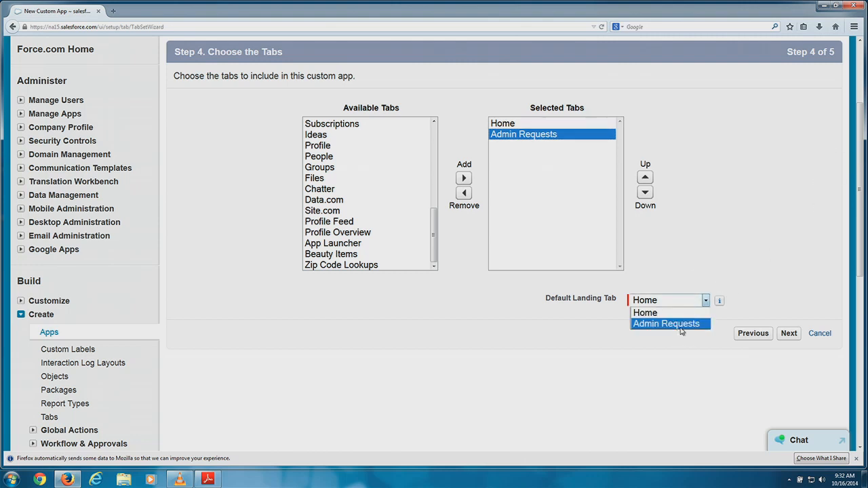
click(681, 327)
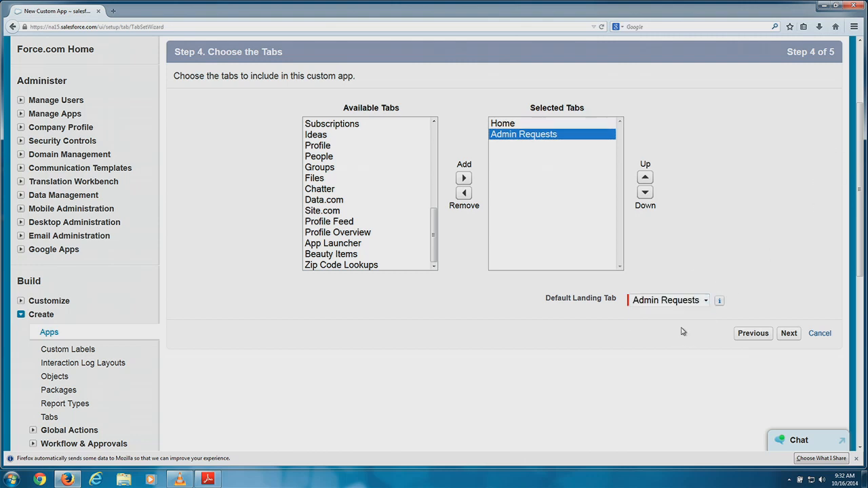
On Step 5, tick the Visible header checkbox so every profile can see the app.
click(793, 335)
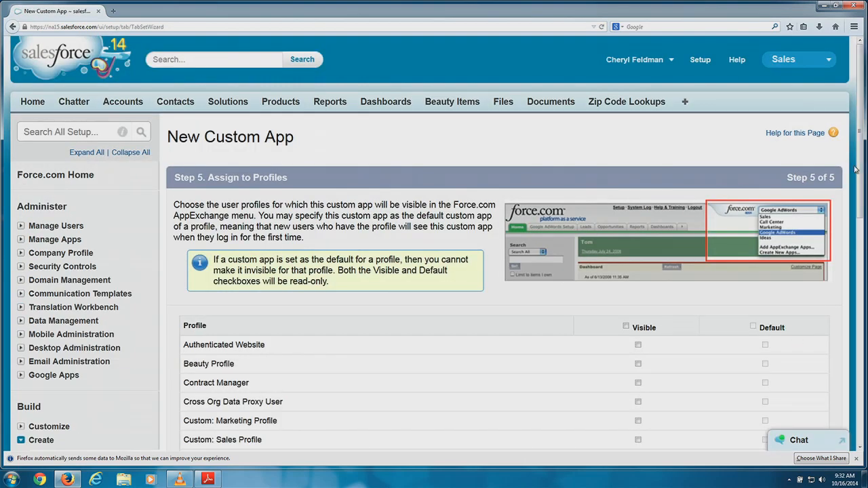
scroll(861, 165, down, 5)
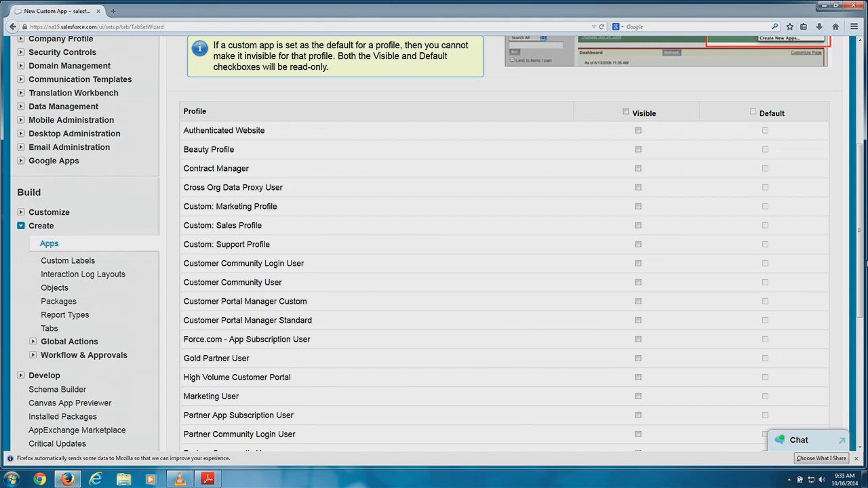
click(626, 112)
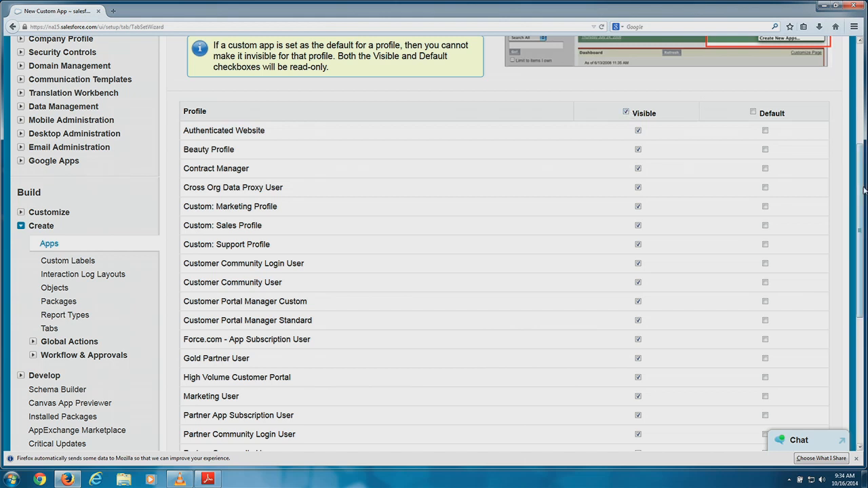
drag(864, 191, 865, 318)
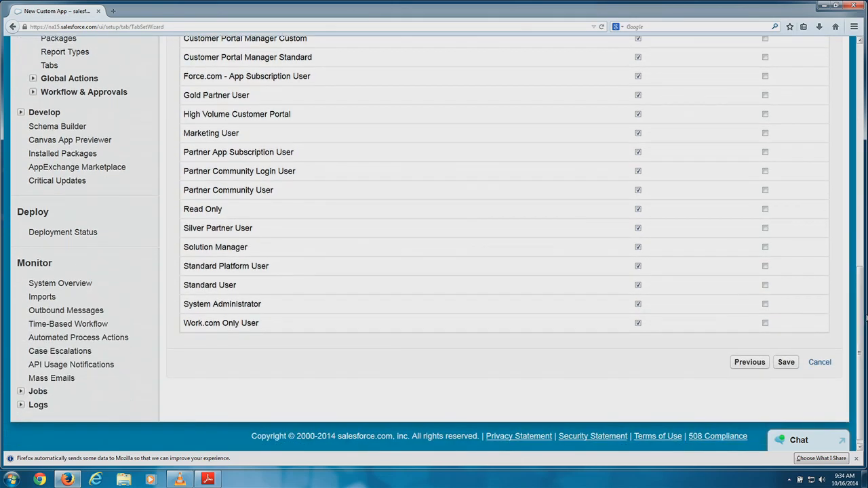
Save AdminRequestforce, switch to it from the app menu, and open a blank New Admin Request form.
click(790, 364)
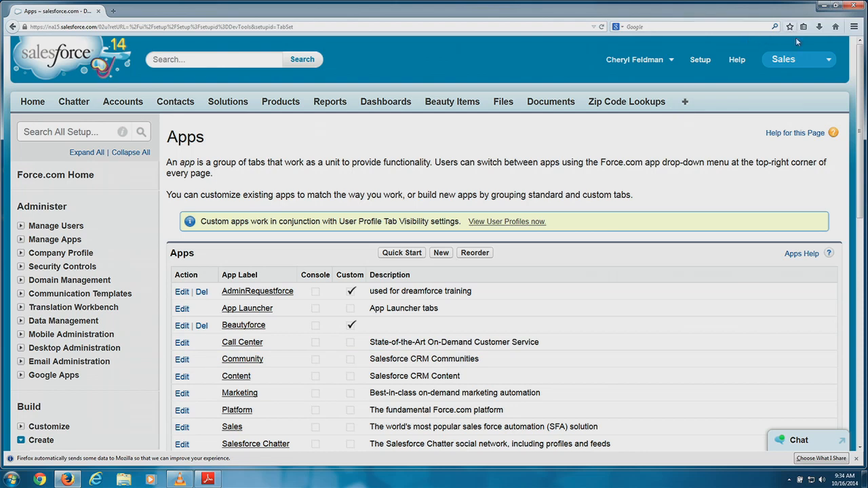
click(799, 60)
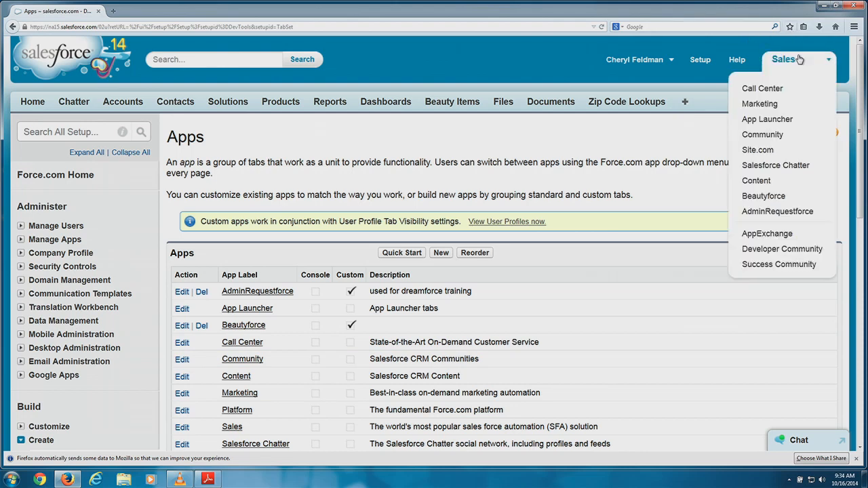
click(781, 216)
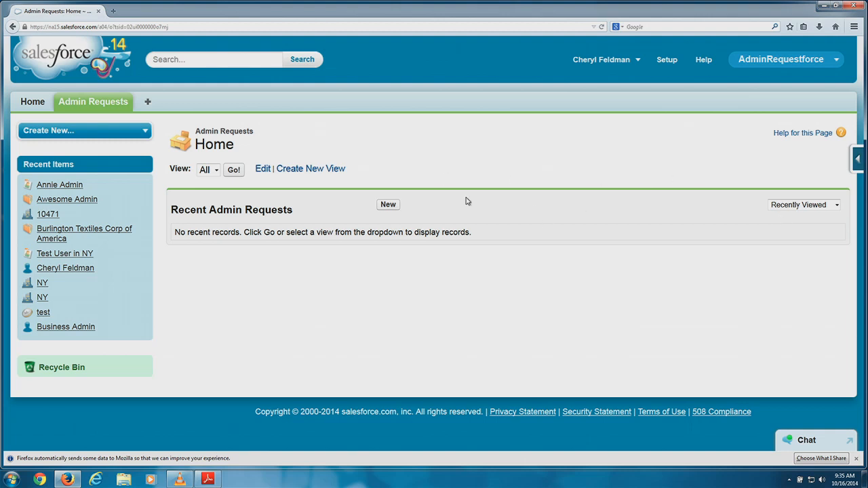
click(386, 211)
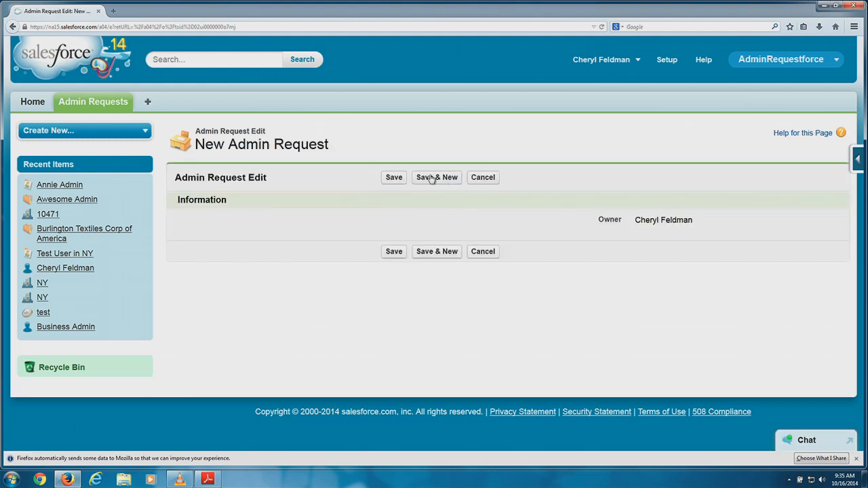
key(ctrl+plus)
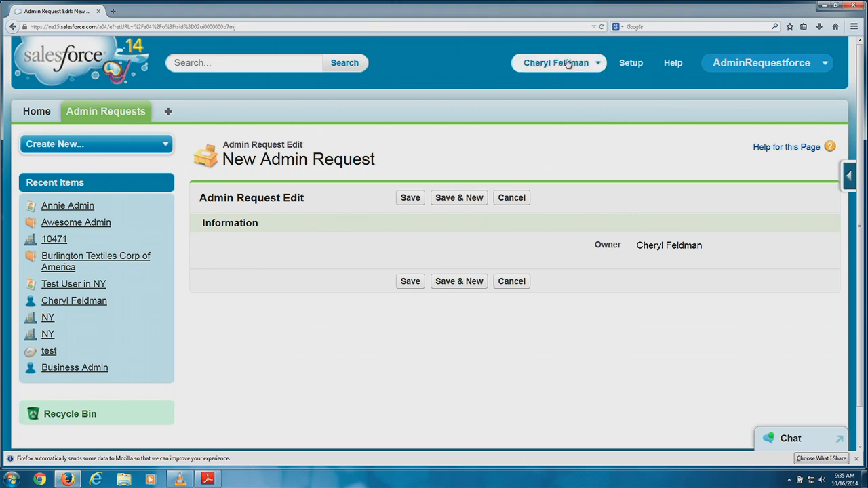
In Setup under Build > Create > Objects, open Admin Request and view its four standard fields.
click(622, 67)
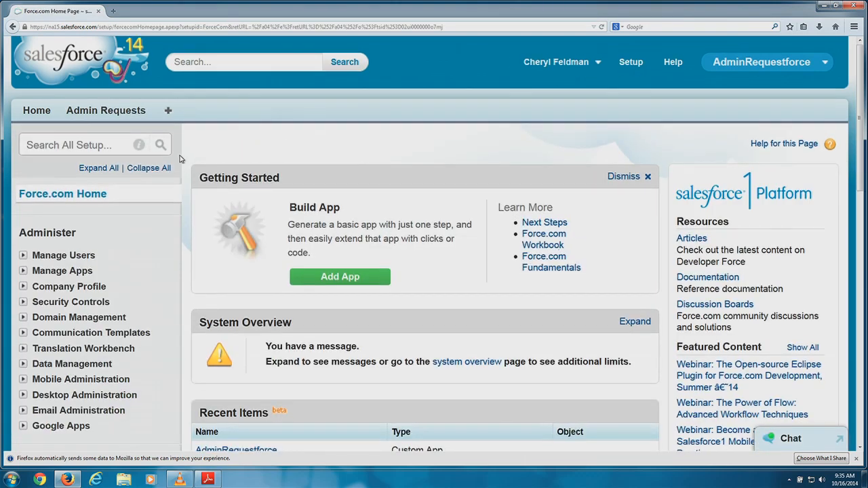
scroll(175, 163, down, 4)
scroll(175, 162, down, 3)
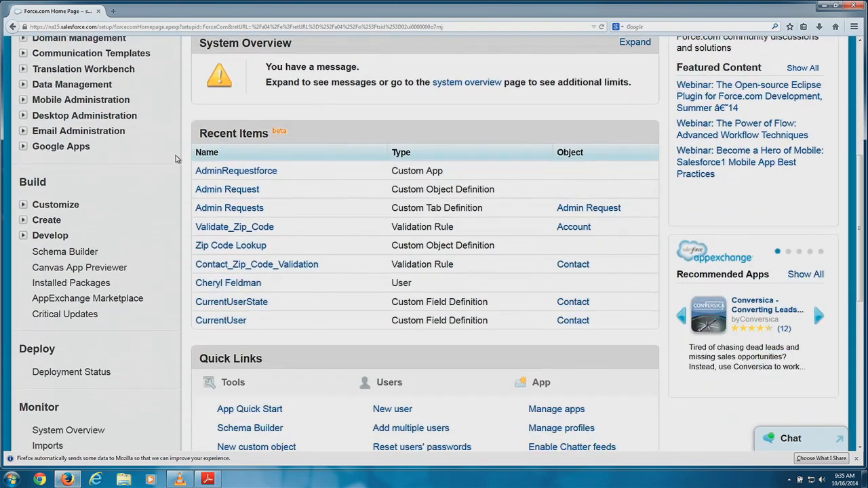
scroll(171, 161, down, 2)
scroll(170, 160, down, 2)
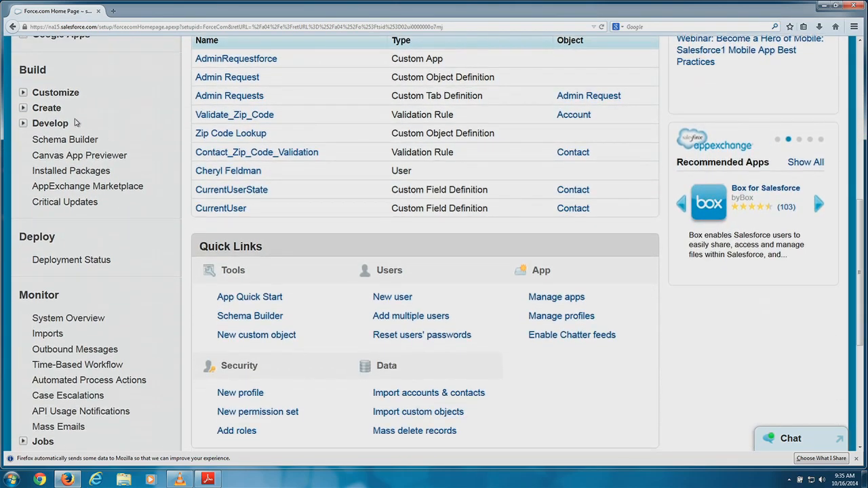
click(23, 108)
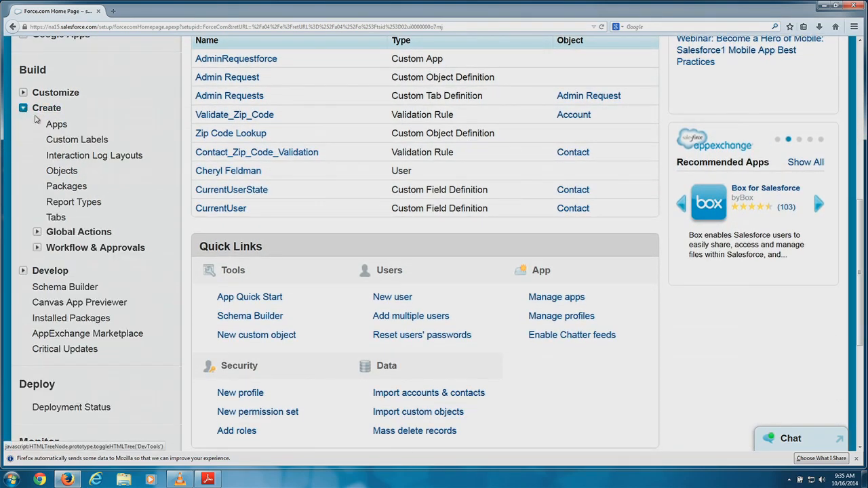
click(60, 170)
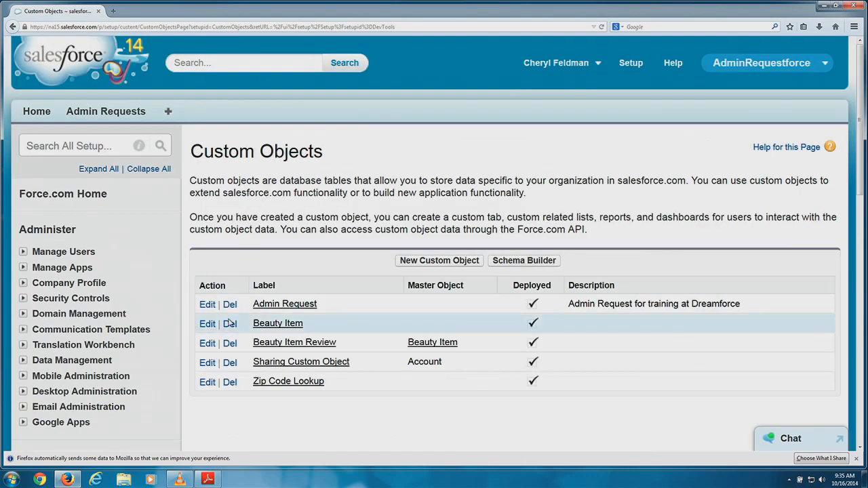
click(271, 307)
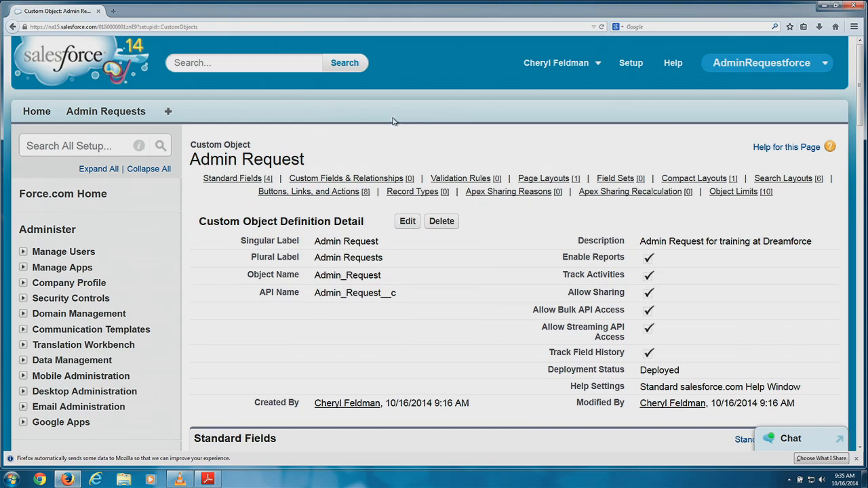
scroll(395, 119, down, 3)
scroll(394, 120, down, 3)
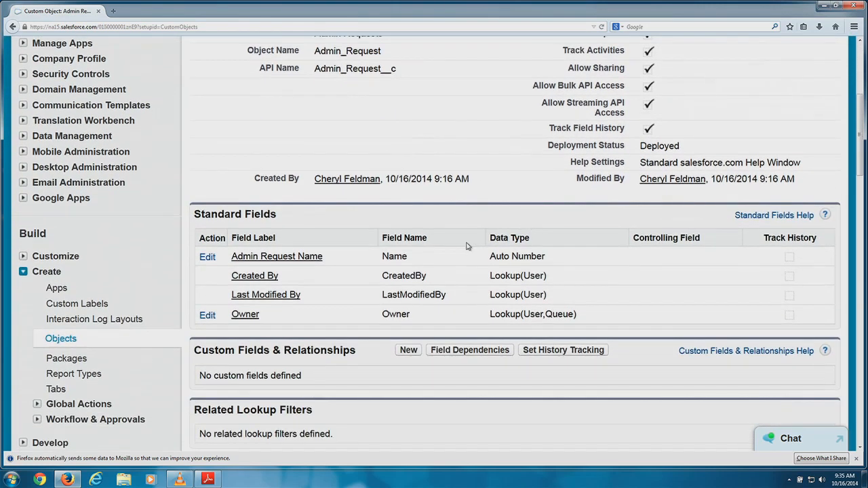
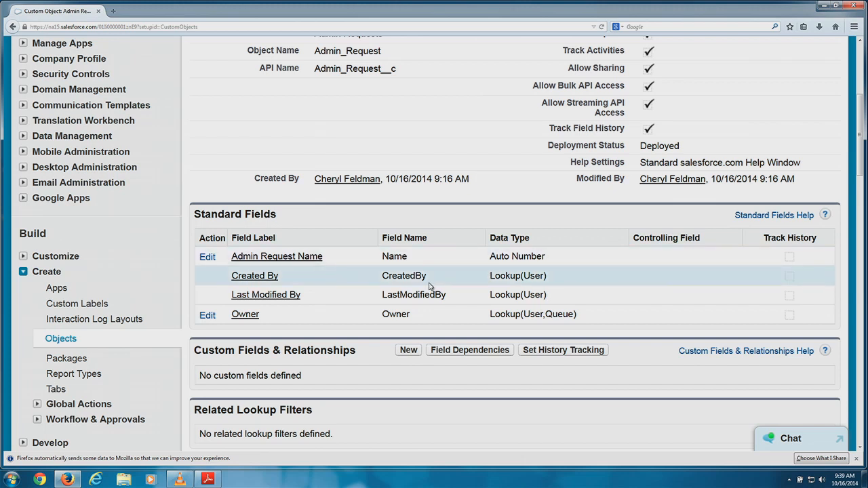
Begin a new Admin Request custom field and scroll through the Step 1 data type list.
click(408, 351)
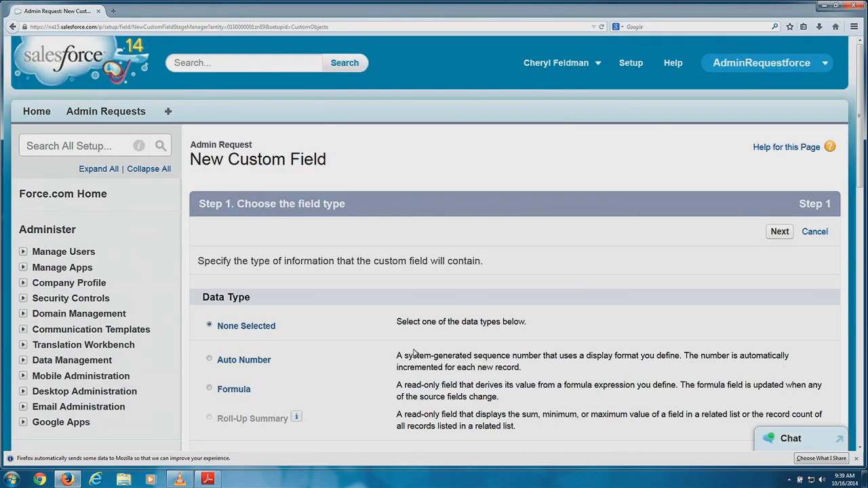
scroll(536, 269, down, 5)
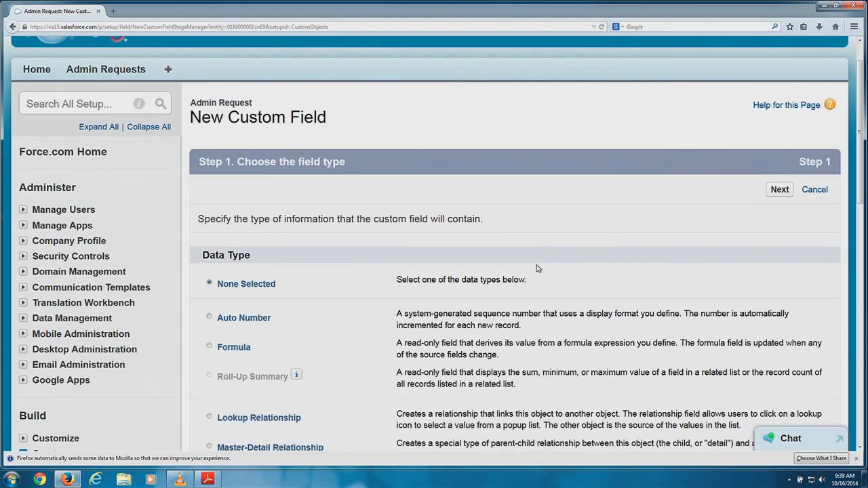
scroll(536, 268, down, 2)
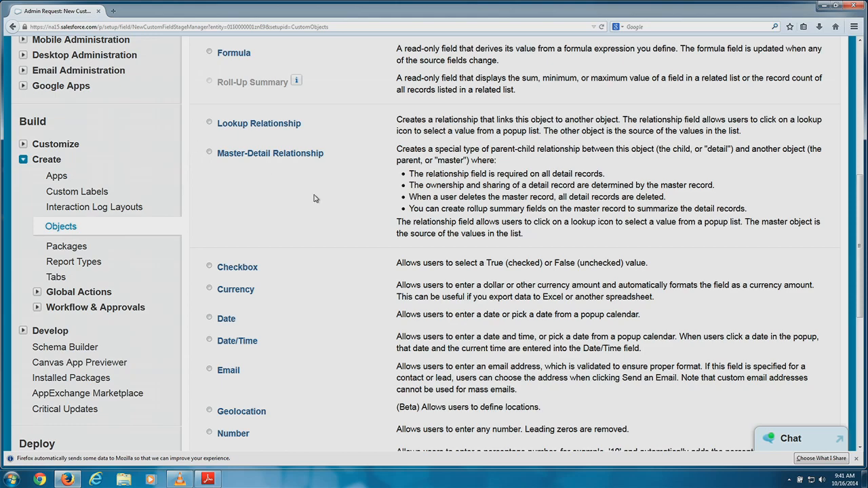
Choose Text as the field's data type and advance to Step 2.
scroll(314, 198, down, 5)
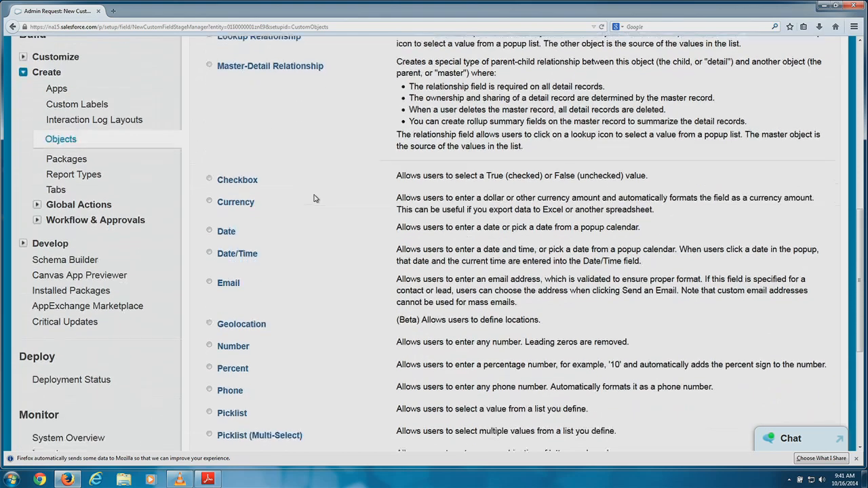
scroll(314, 197, down, 1)
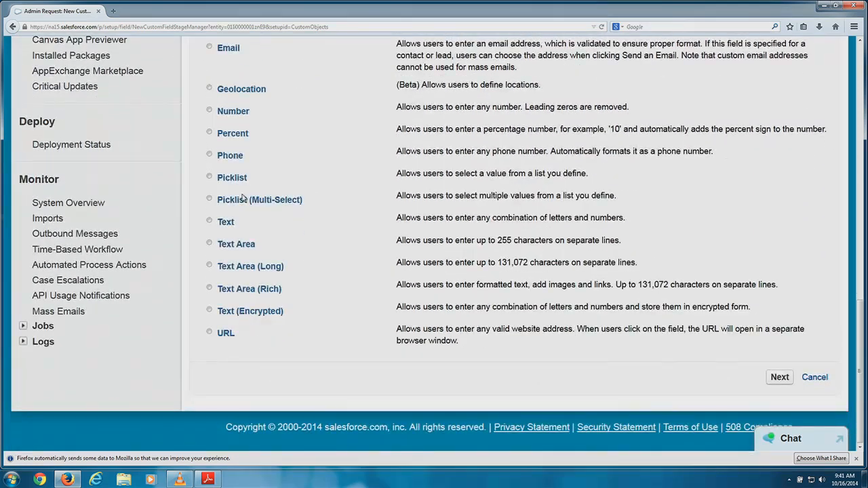
click(210, 222)
click(210, 222)
click(785, 383)
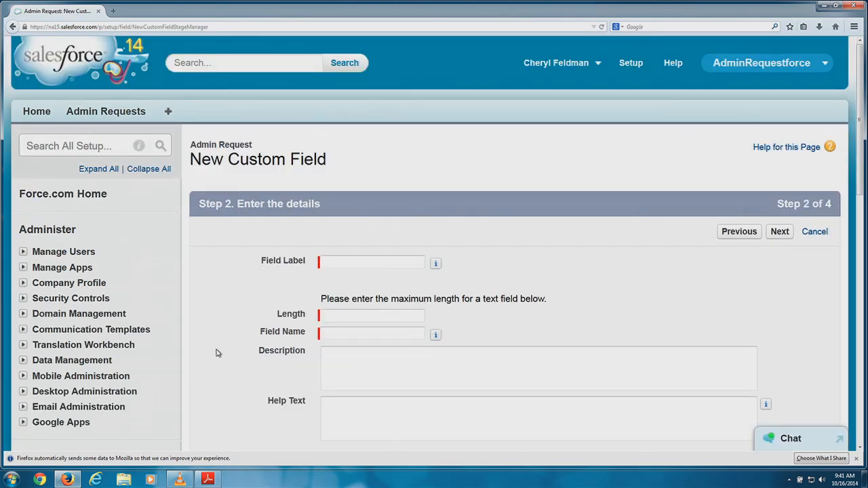
Enter the field label 'First Name' with a length of 80.
click(358, 261)
text(First Name)
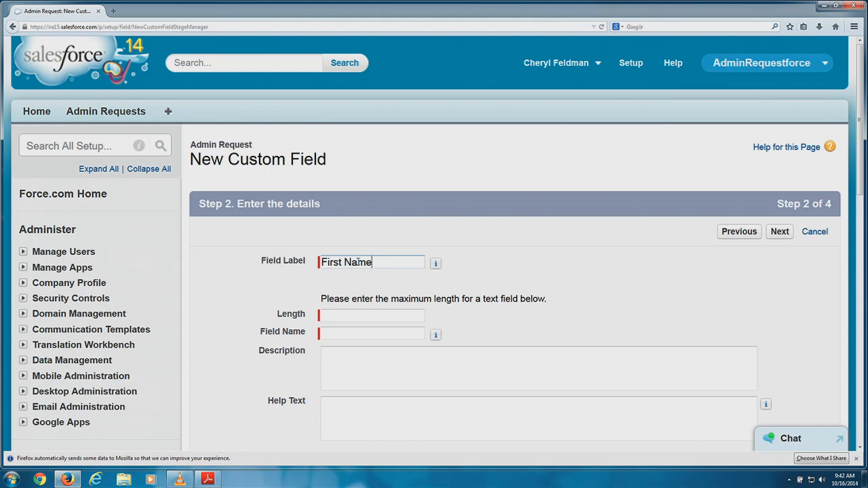
key(Tab)
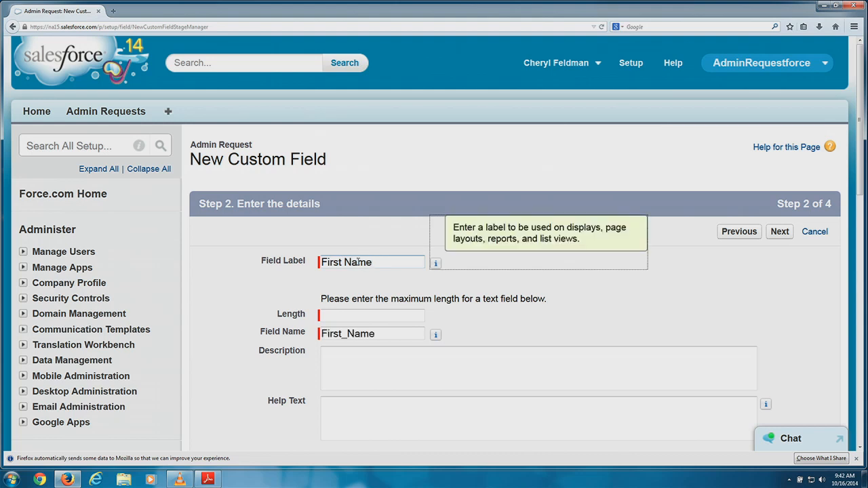
click(326, 315)
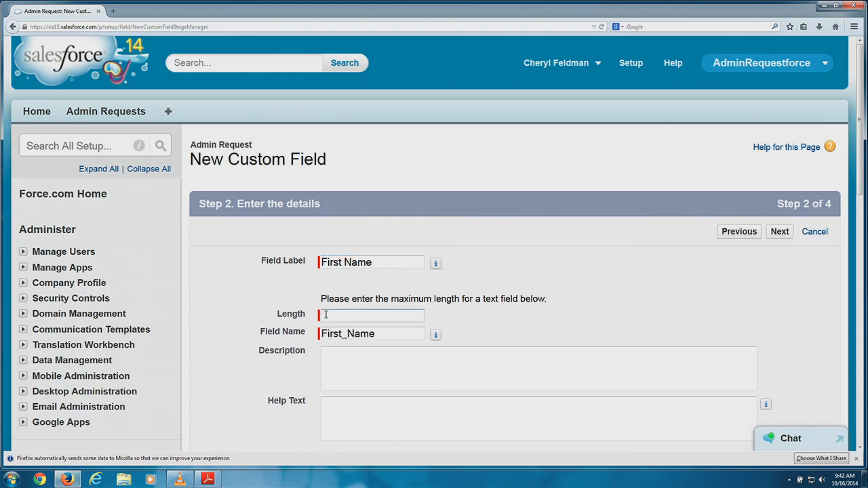
text(80)
Add description 'First Name of user requesting something from me' and help text 'Enter your first name here'.
click(357, 360)
text(Firs)
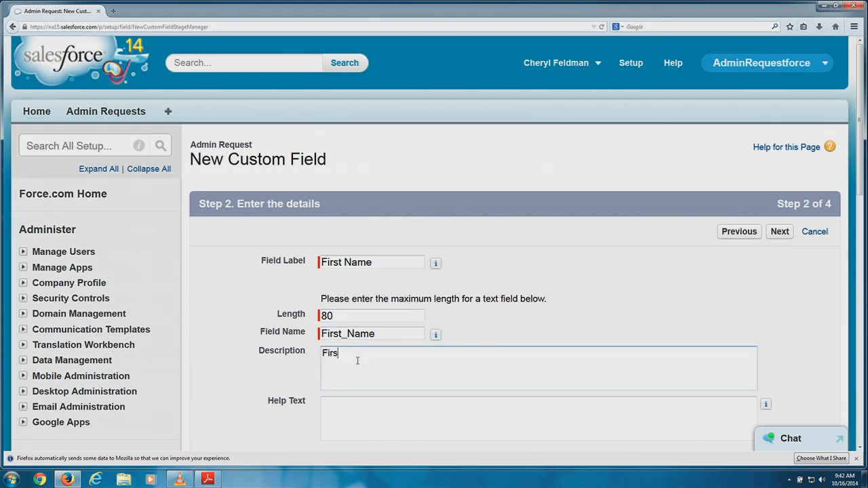
text(t Name of user requesting something from me)
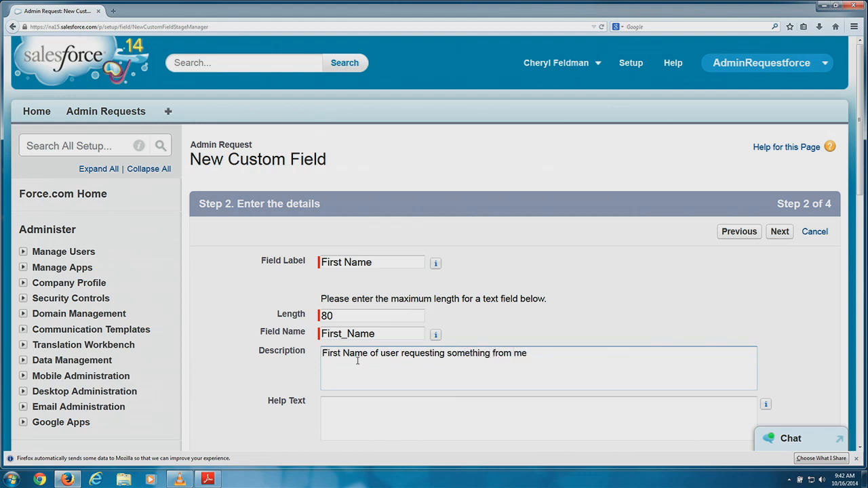
click(346, 420)
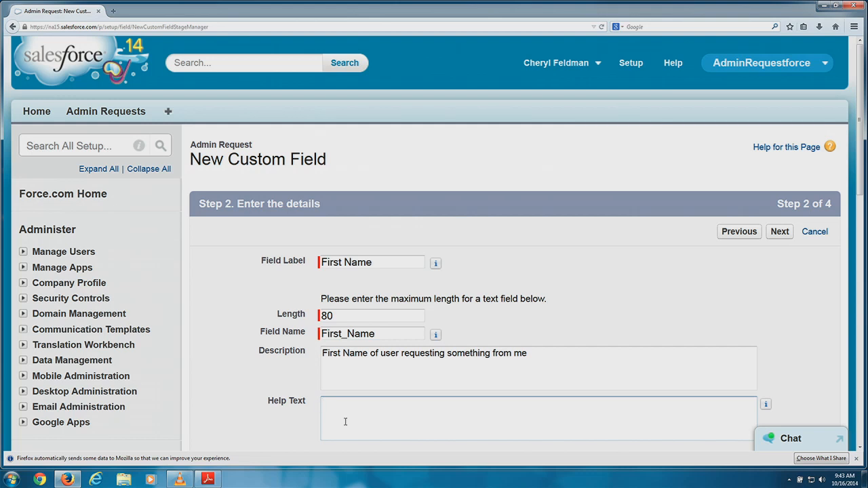
text(Enter your first name here)
scroll(583, 250, down, 5)
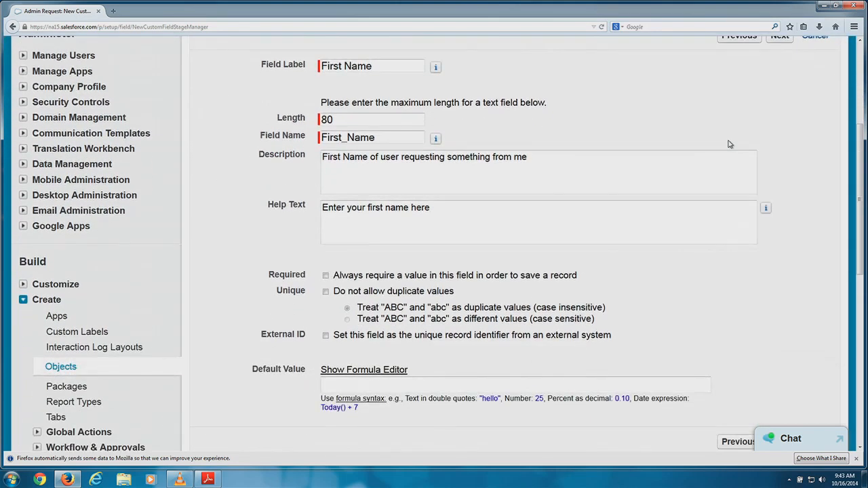
scroll(554, 180, down, 1)
scroll(554, 179, down, 2)
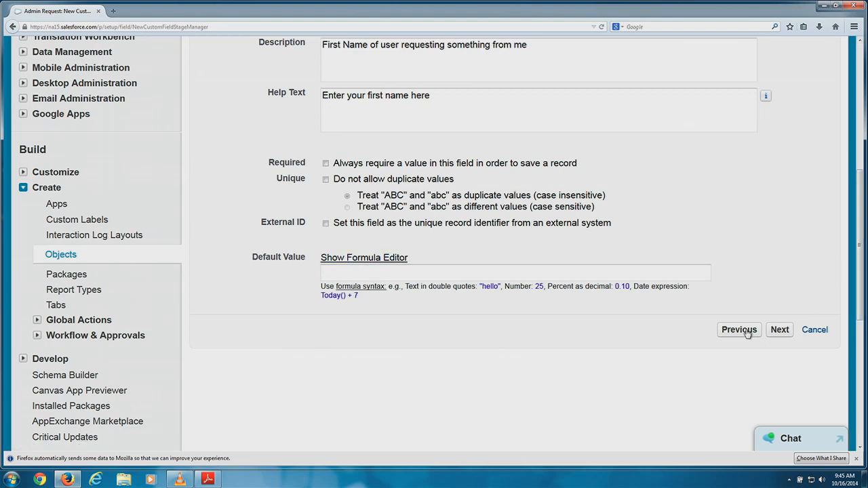
Leave First Name visible to the default profiles and continue to the page layout step.
click(779, 329)
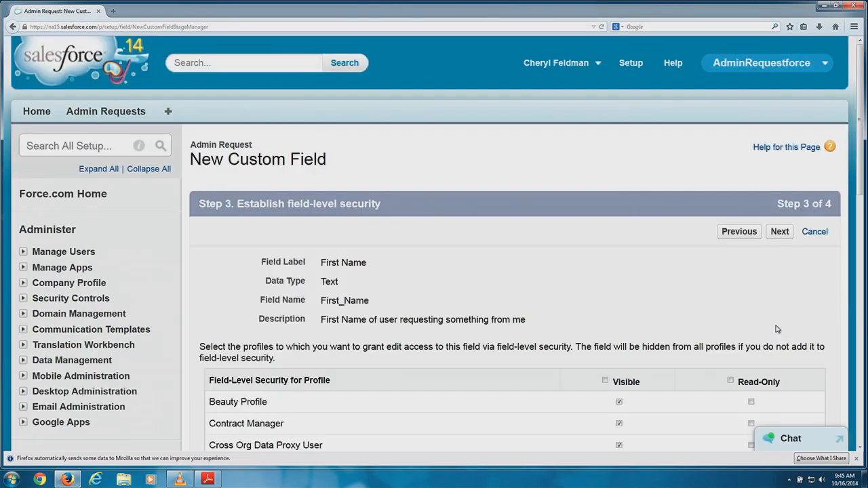
scroll(777, 328, down, 1)
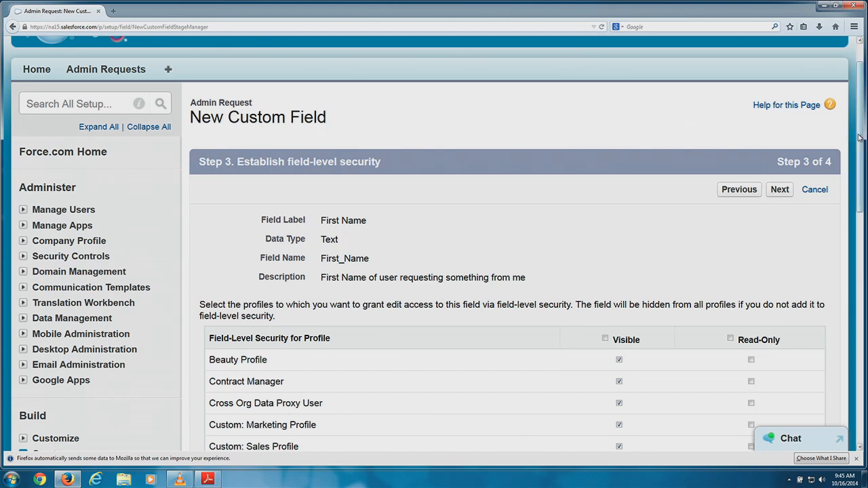
drag(860, 139, 858, 163)
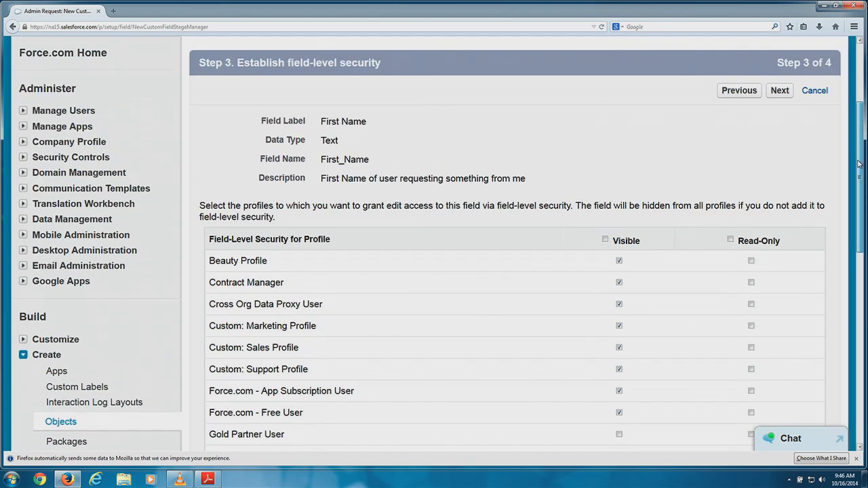
click(786, 90)
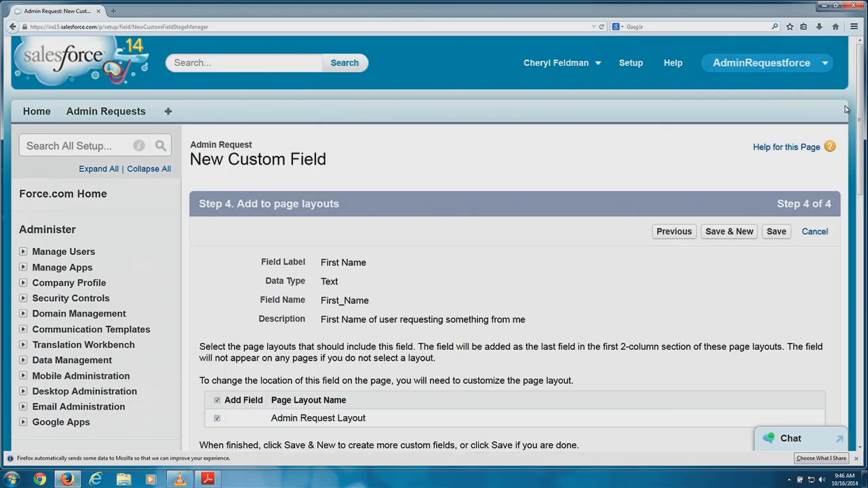
Save the First Name field with Admin Request Layout kept checked.
drag(865, 118, 861, 156)
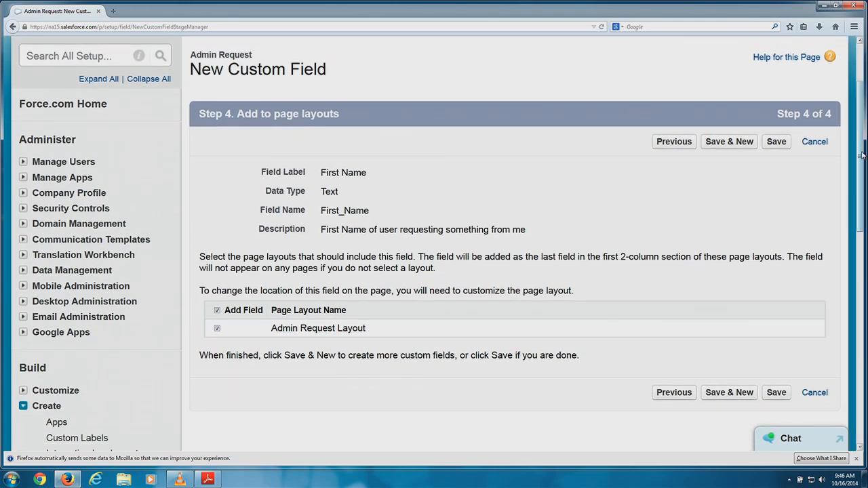
click(773, 144)
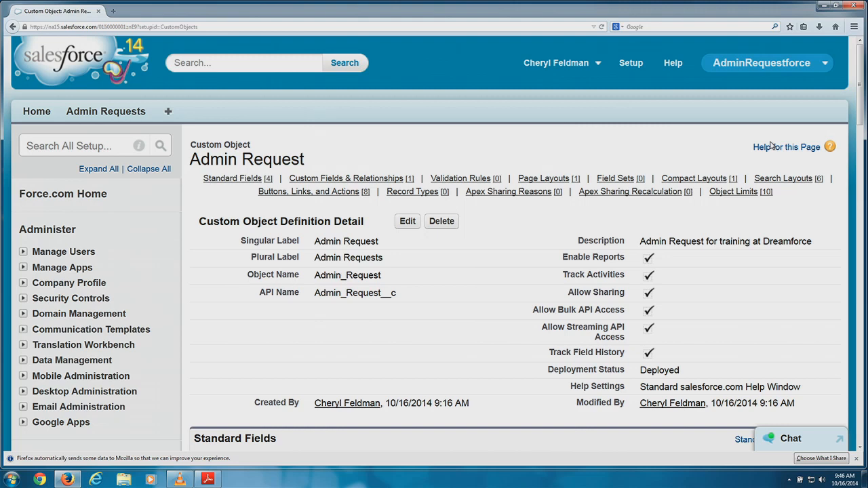
Scroll to Custom Fields & Relationships and open the First Name field.
scroll(772, 145, down, 5)
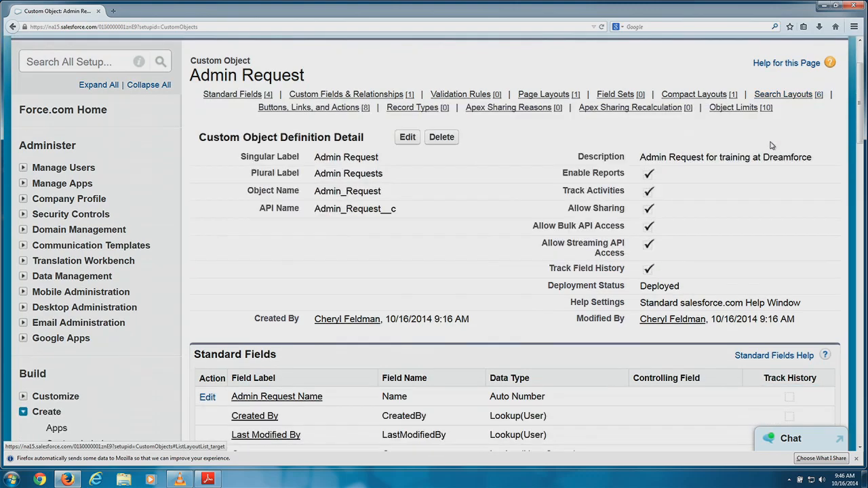
scroll(773, 142, down, 5)
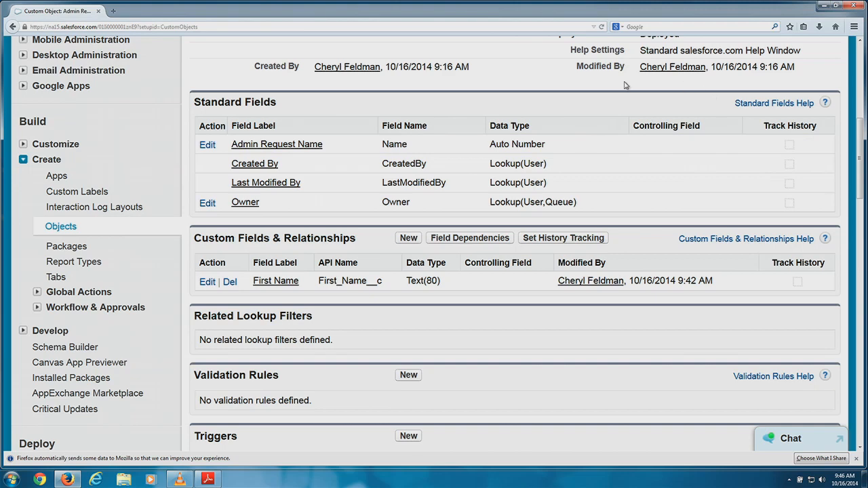
click(275, 281)
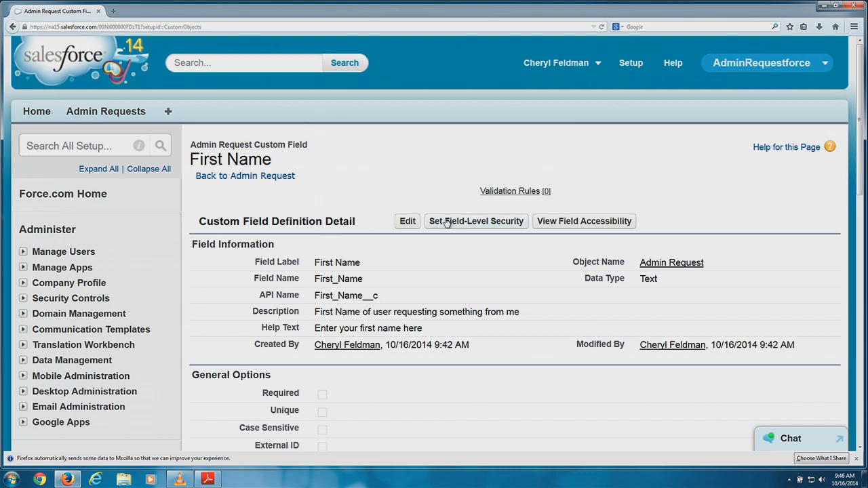
Check which profiles can access First Name under View Field Accessibility, then go back.
click(611, 225)
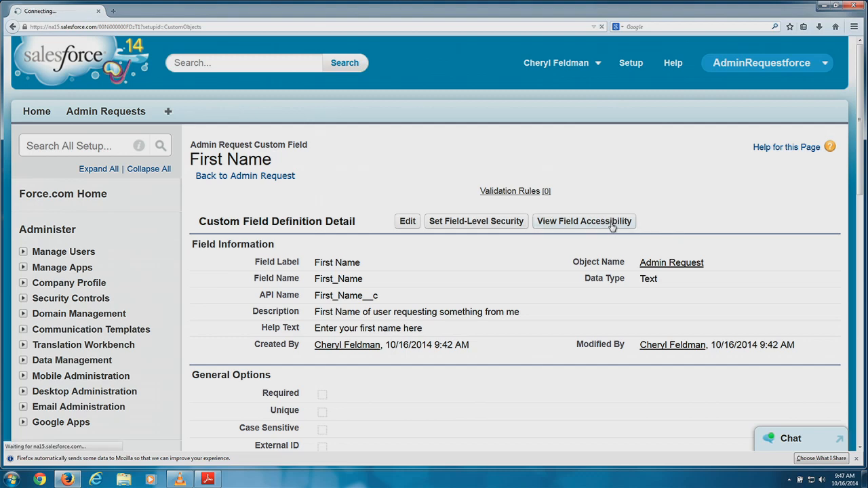
scroll(583, 234, down, 5)
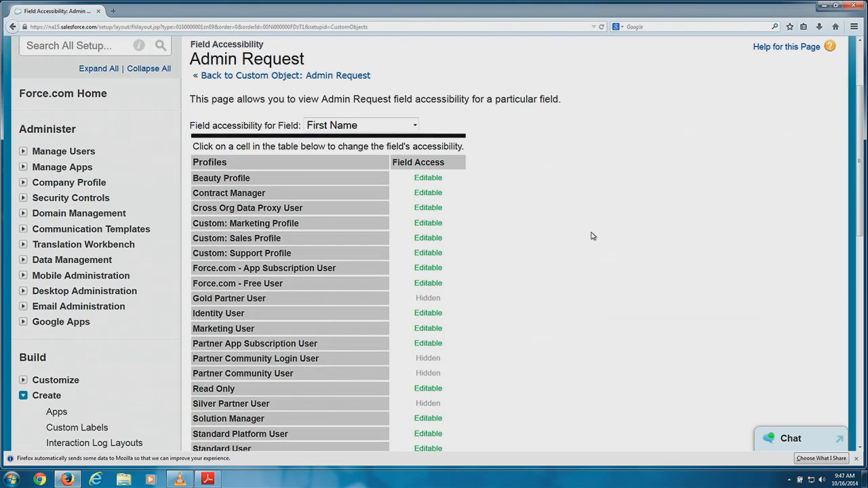
scroll(575, 238, down, 2)
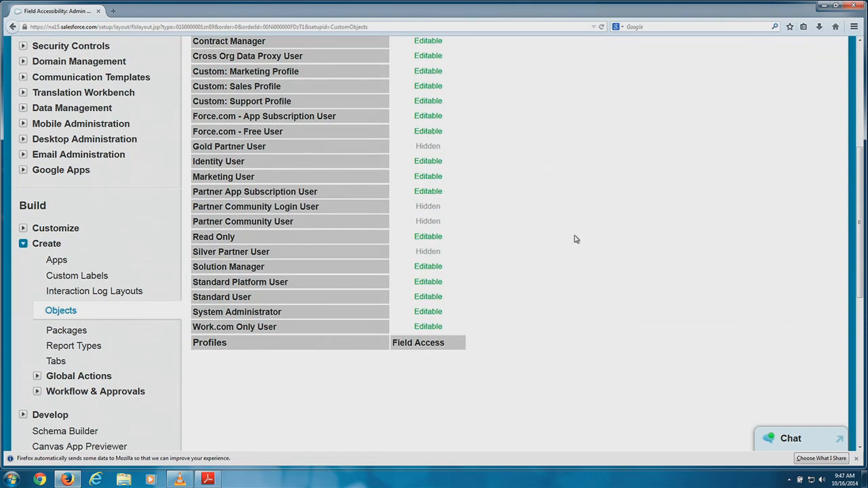
scroll(566, 244, up, 8)
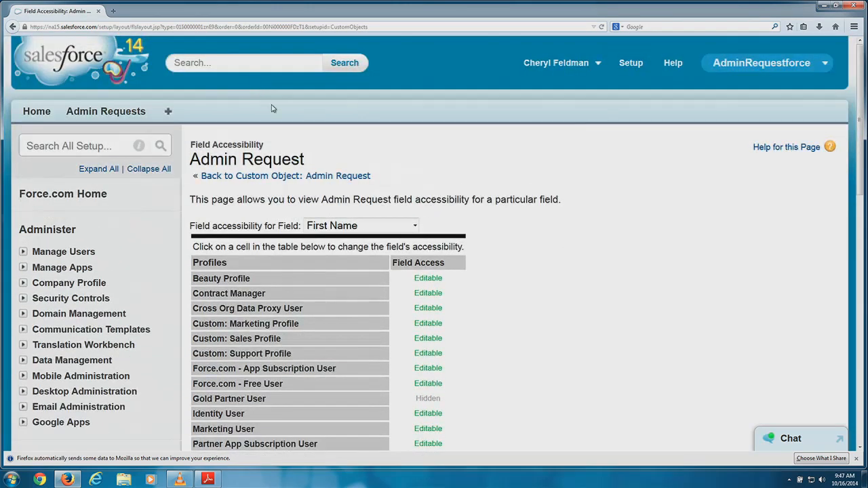
click(13, 27)
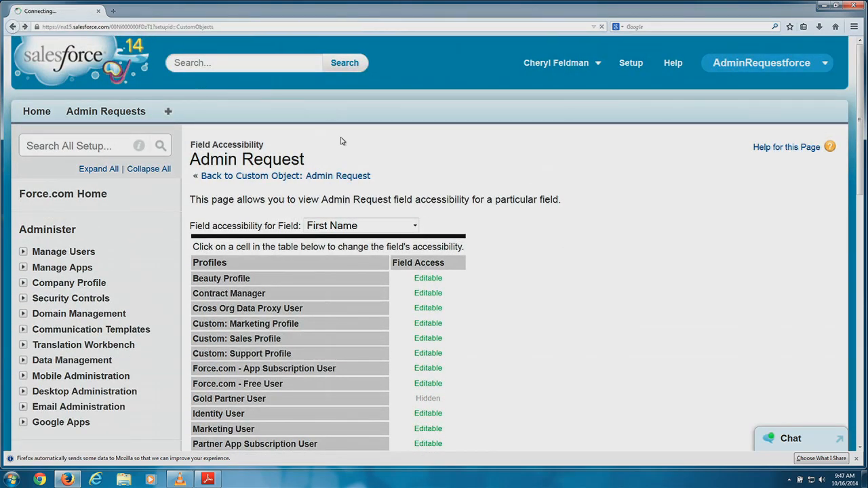
Review First Name's Visible and Read-Only settings per profile on Set Field-Level Security.
click(454, 224)
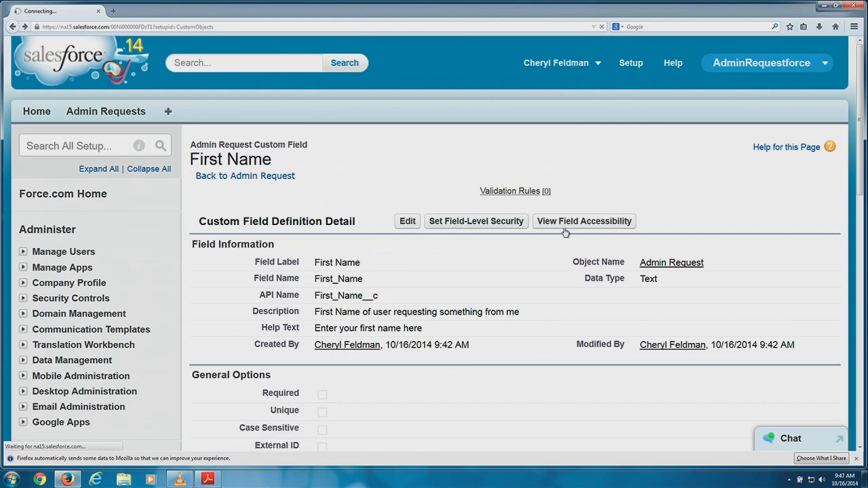
scroll(606, 187, down, 4)
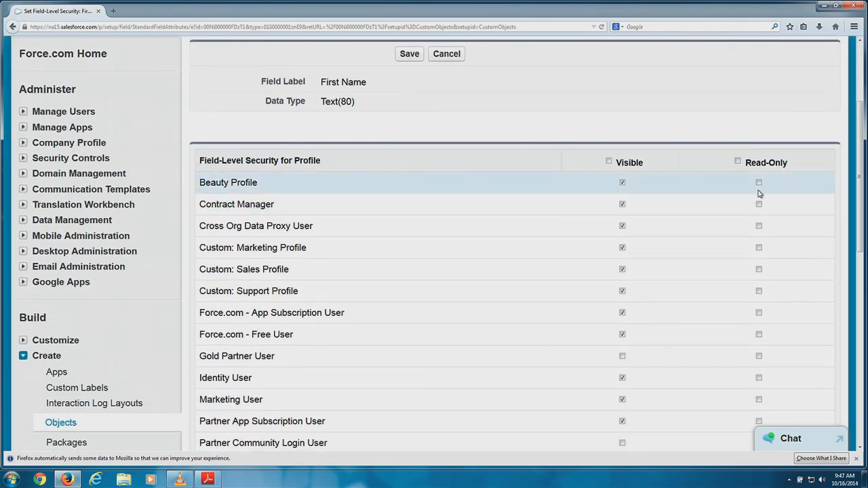
scroll(758, 195, down, 3)
scroll(757, 199, down, 4)
scroll(746, 198, up, 10)
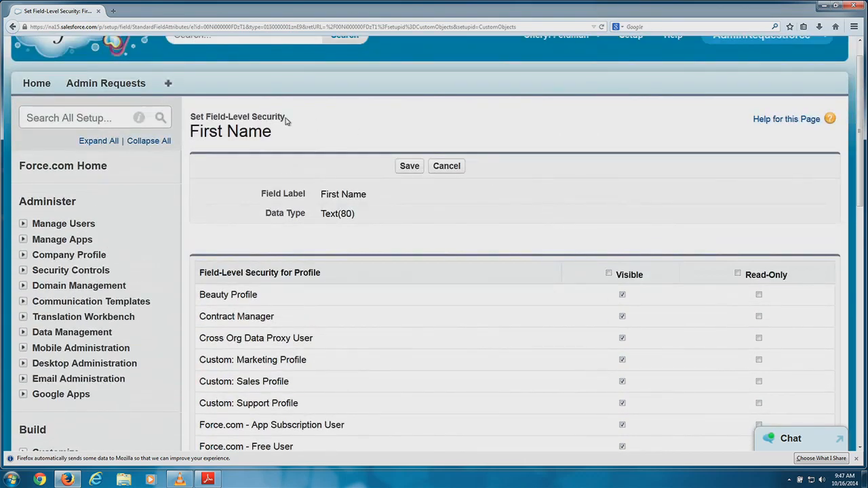
Return to the First Name field detail page and look over its definition.
click(13, 27)
scroll(488, 194, down, 6)
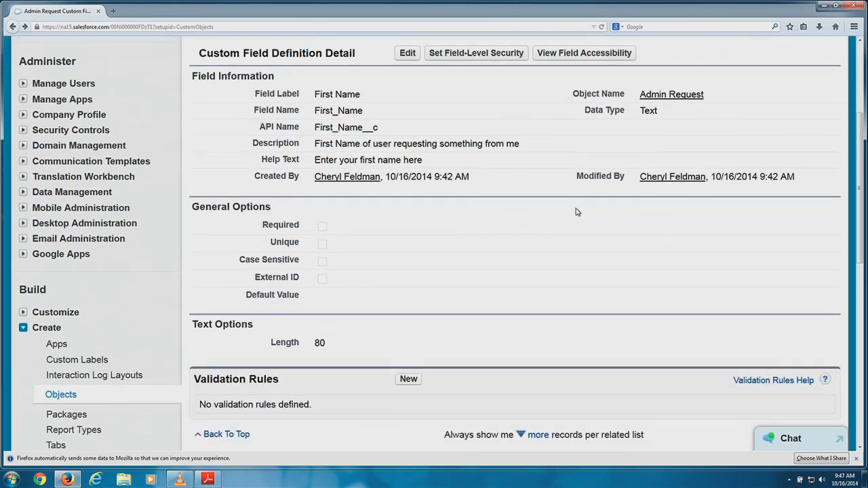
scroll(430, 178, up, 1)
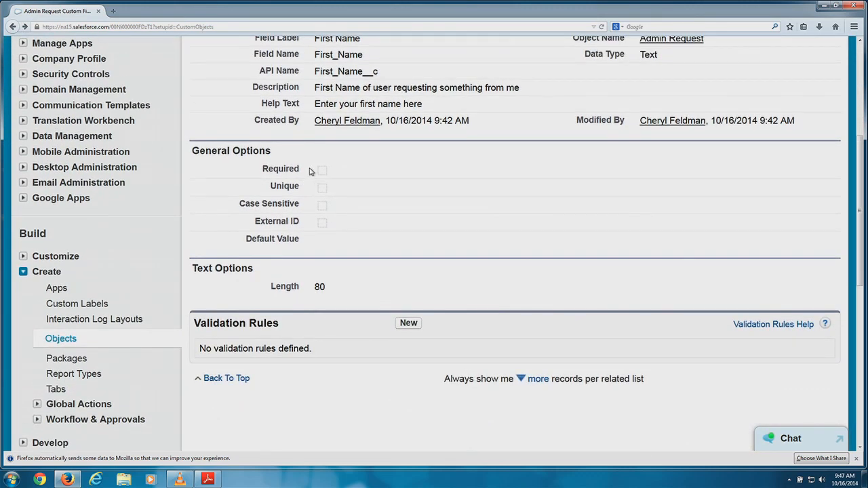
scroll(378, 178, up, 3)
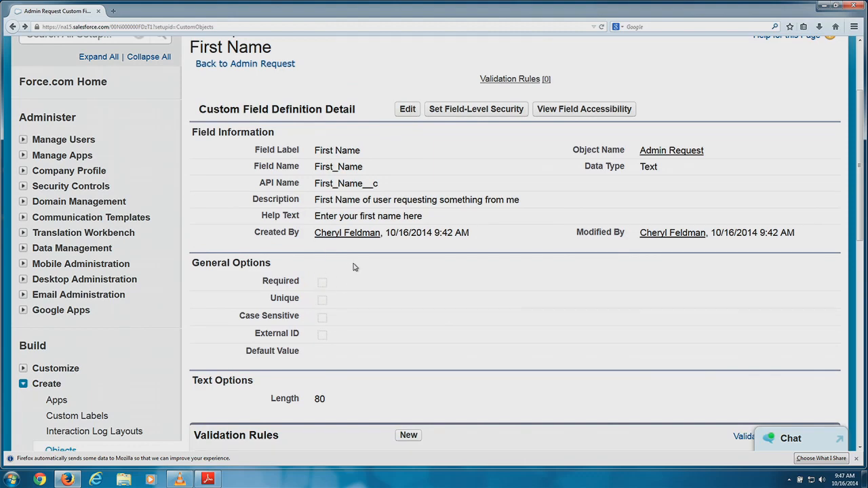
scroll(358, 277, up, 1)
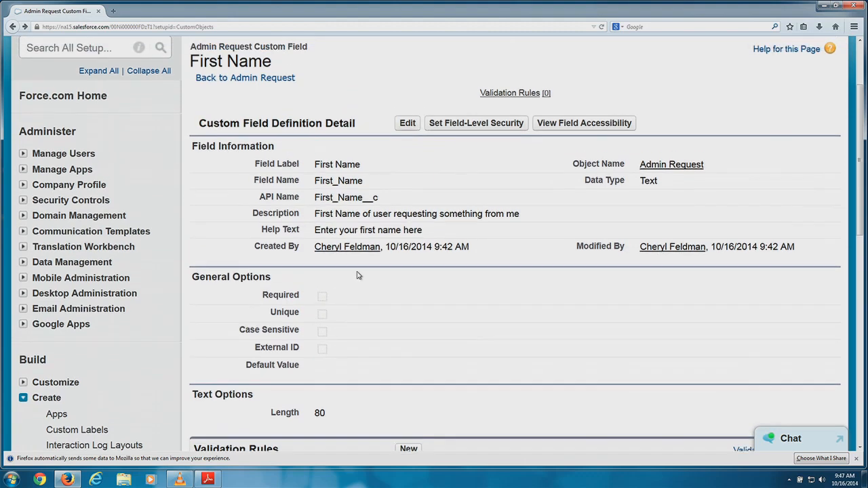
scroll(376, 290, down, 5)
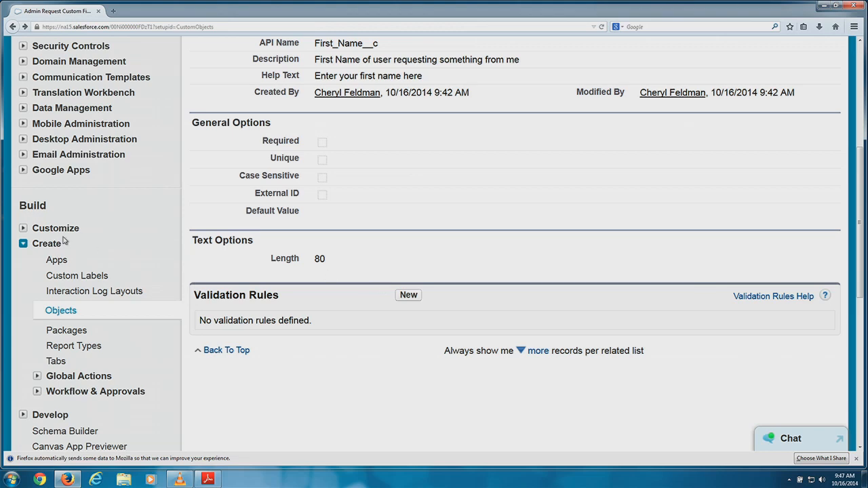
scroll(64, 241, up, 3)
scroll(42, 271, up, 2)
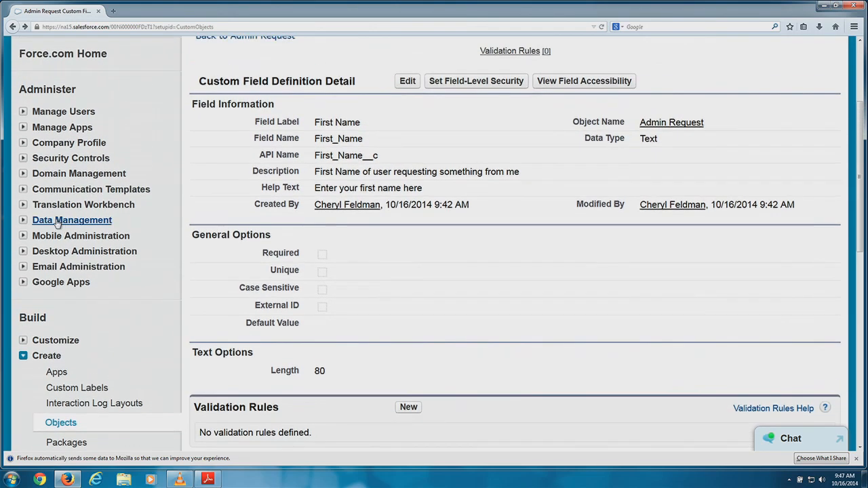
scroll(46, 339, down, 1)
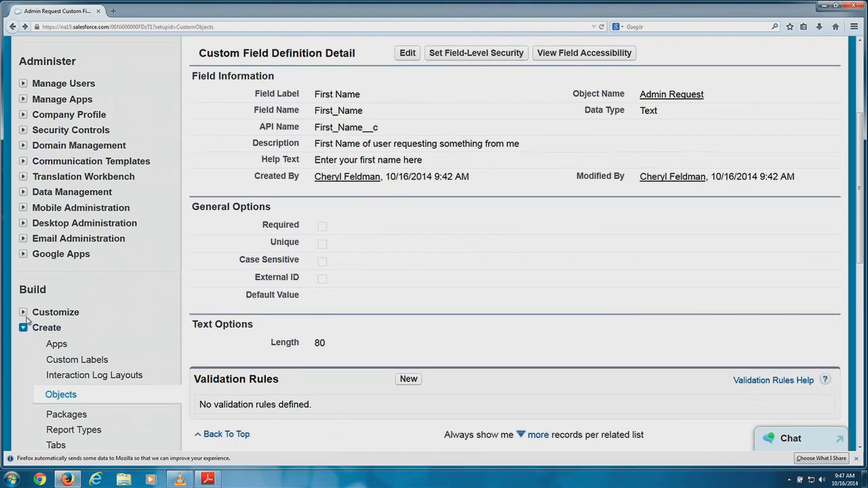
Expand Customize and Administer > Manage Users in the Setup sidebar.
click(24, 313)
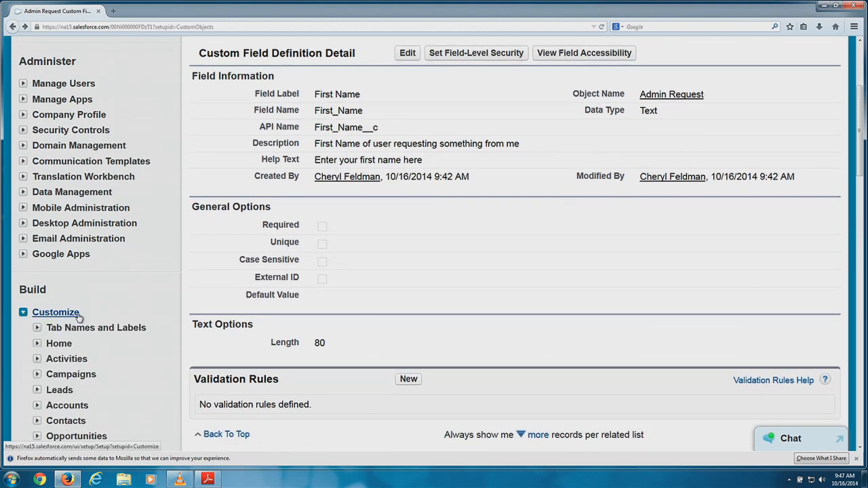
scroll(94, 325, down, 13)
scroll(96, 328, down, 5)
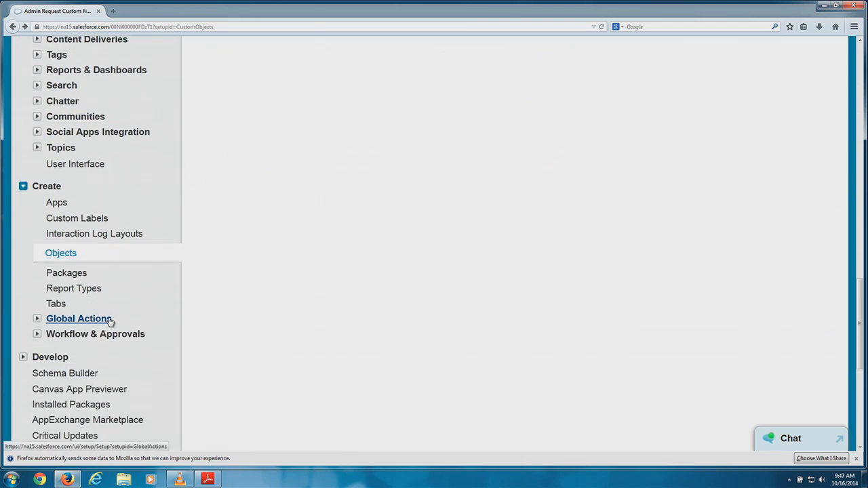
scroll(128, 293, up, 4)
scroll(131, 294, up, 13)
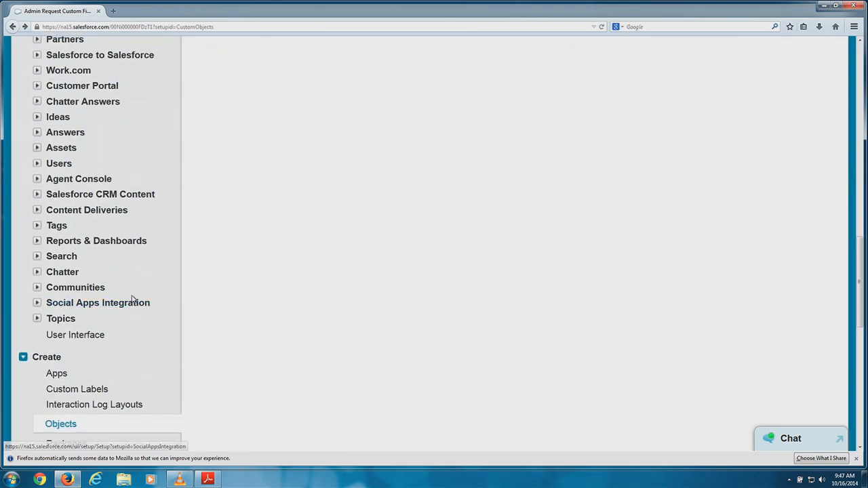
scroll(133, 295, up, 11)
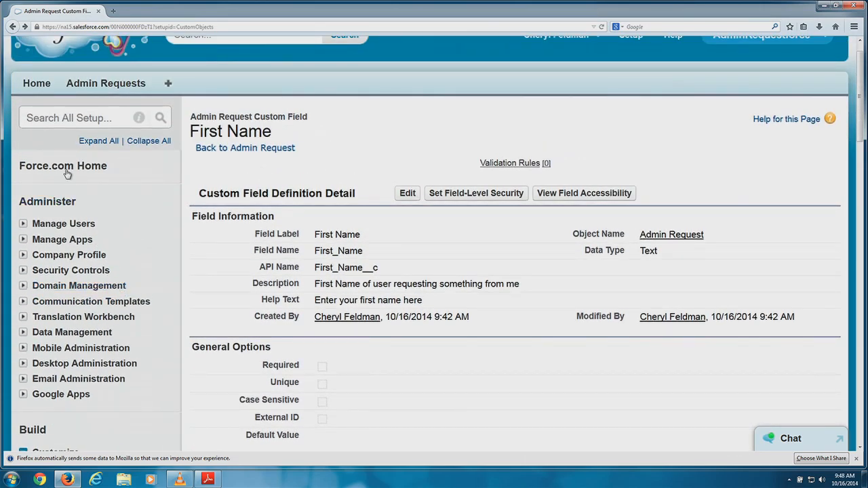
click(23, 224)
scroll(146, 278, down, 1)
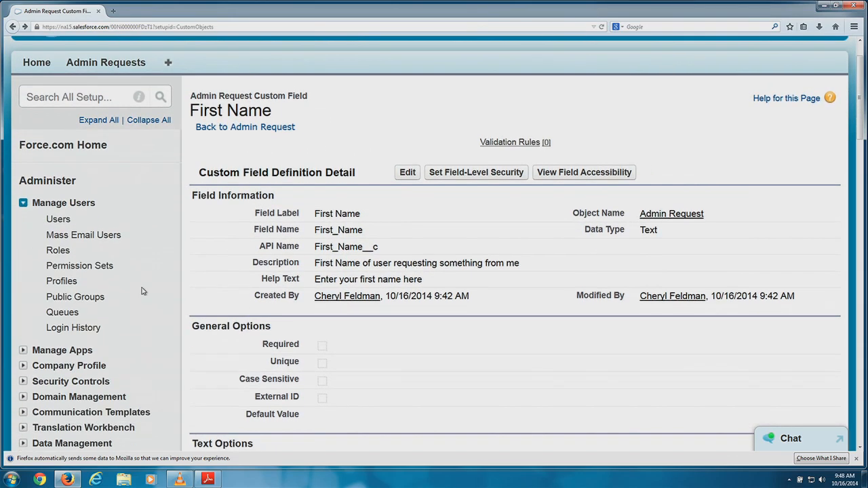
Open the Profiles list under Manage Users.
click(86, 275)
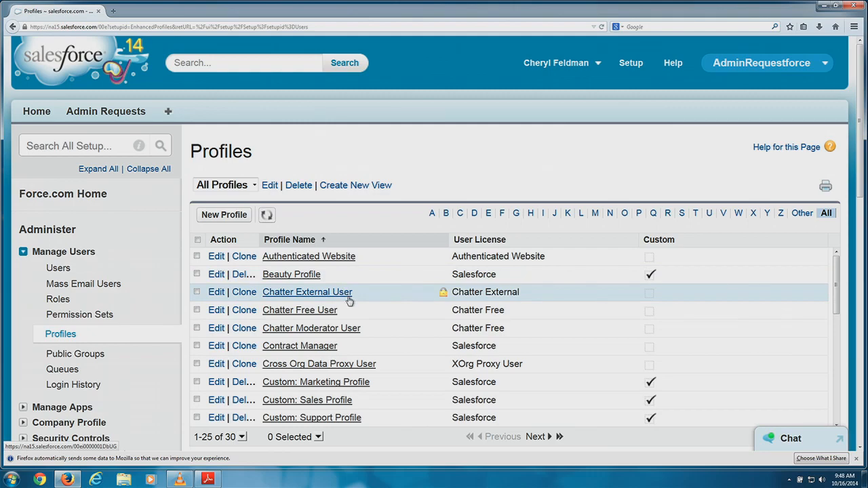
scroll(347, 298, down, 3)
scroll(349, 319, down, 10)
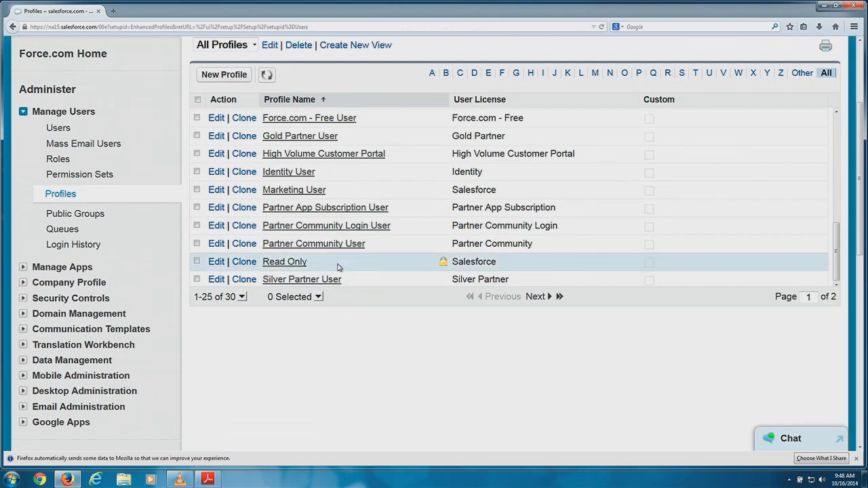
scroll(337, 264, up, 8)
scroll(327, 258, up, 4)
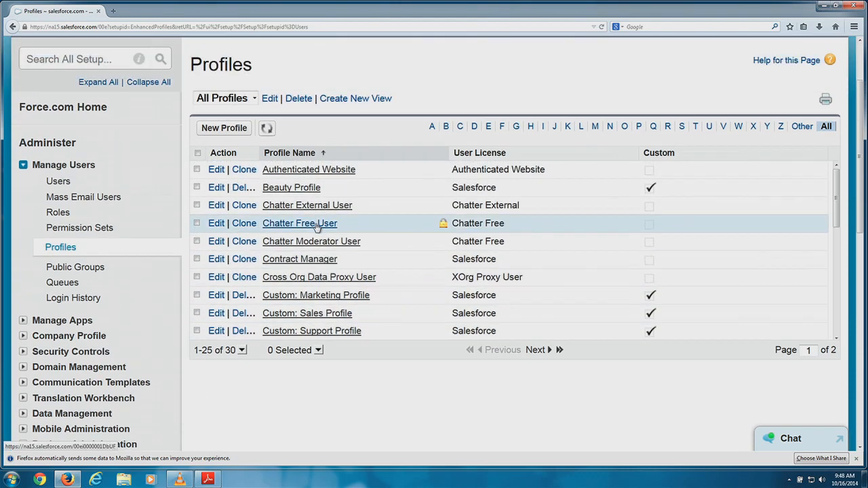
Open Beauty Profile and scroll to its Custom Field-Level Security section.
click(307, 248)
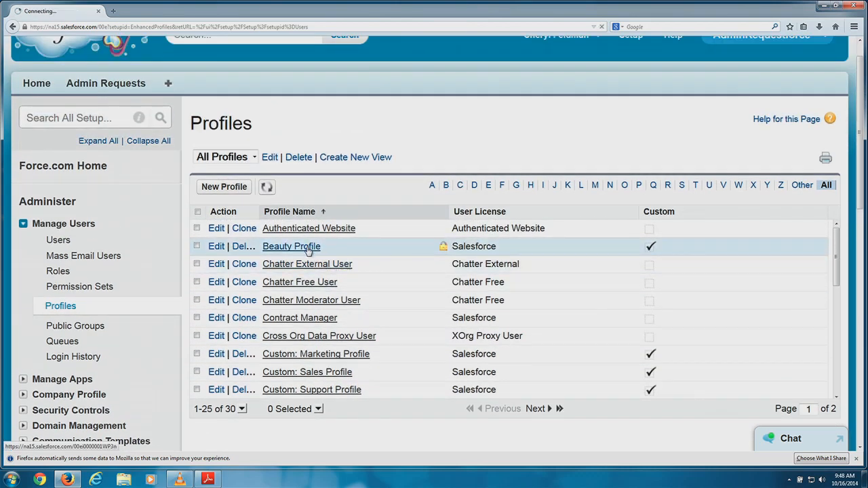
scroll(577, 190, down, 5)
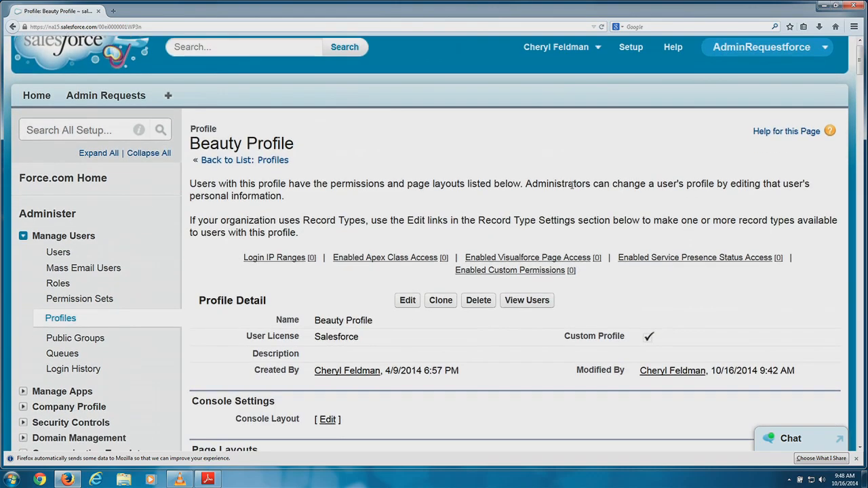
scroll(556, 184, down, 5)
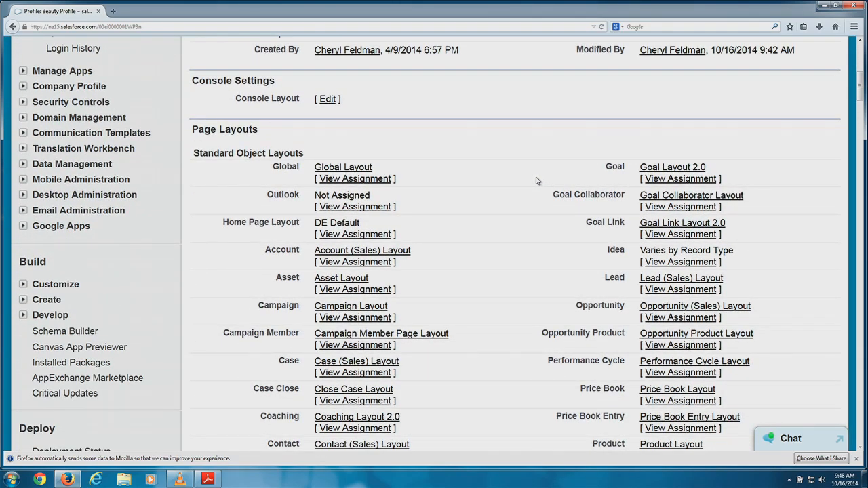
scroll(536, 180, down, 15)
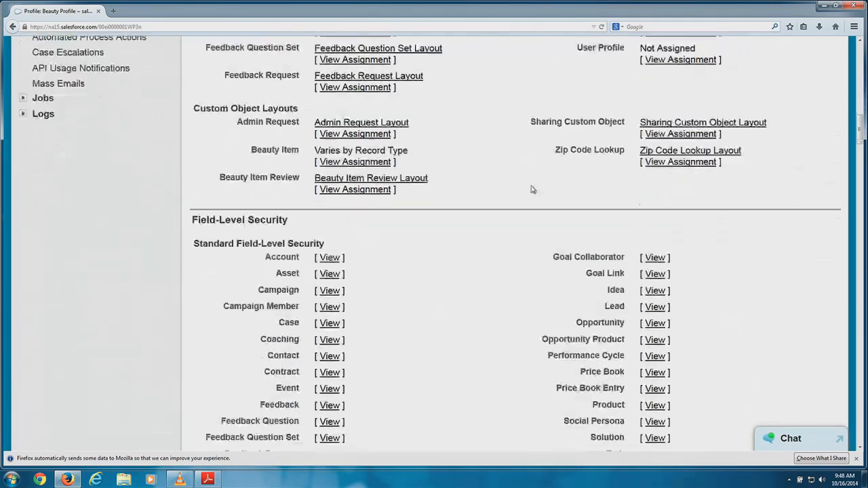
scroll(532, 189, down, 4)
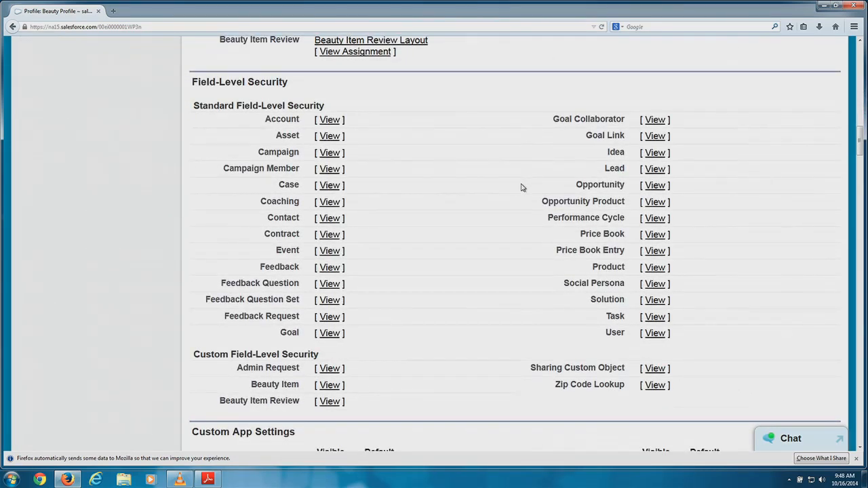
scroll(521, 184, down, 2)
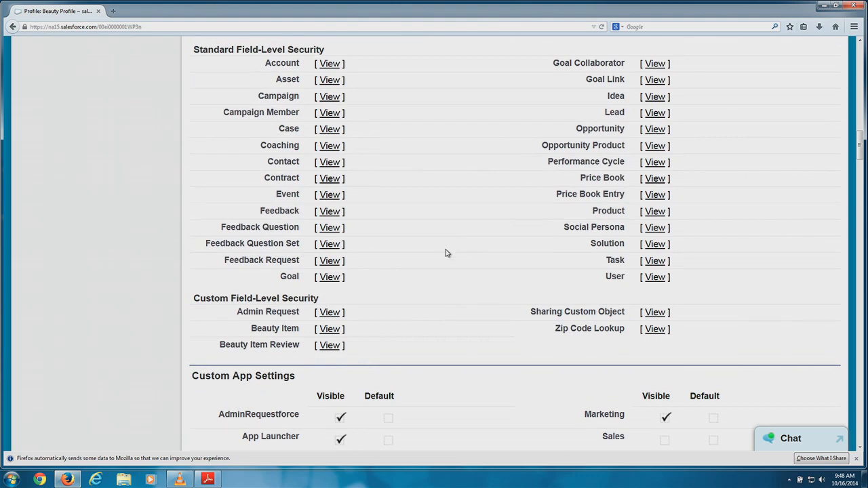
View Beauty Profile's Admin Request field-level security, then return to the profile.
click(329, 316)
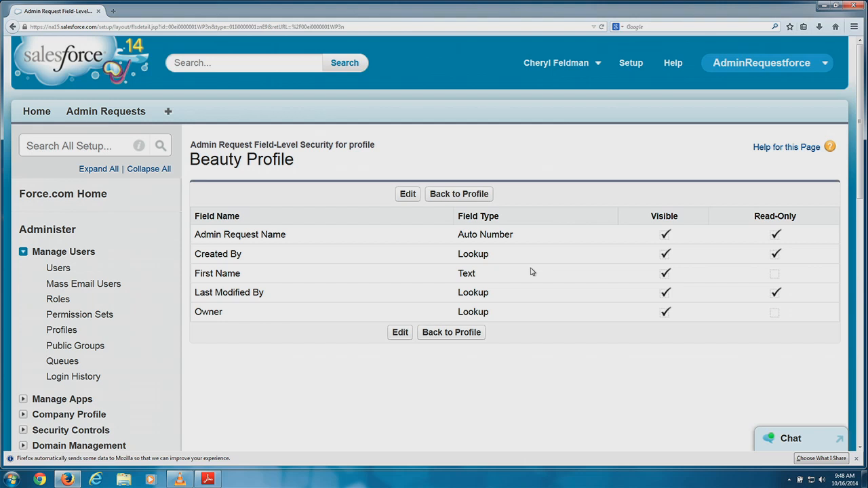
click(12, 27)
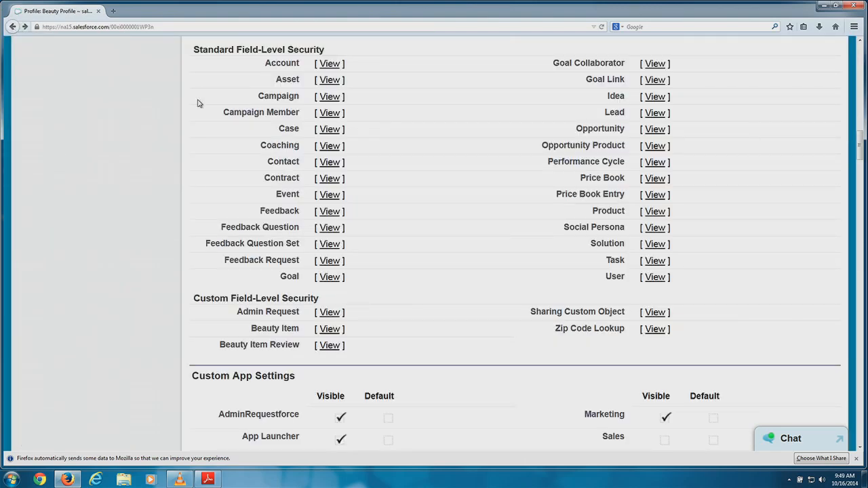
scroll(292, 112, up, 10)
scroll(291, 112, up, 5)
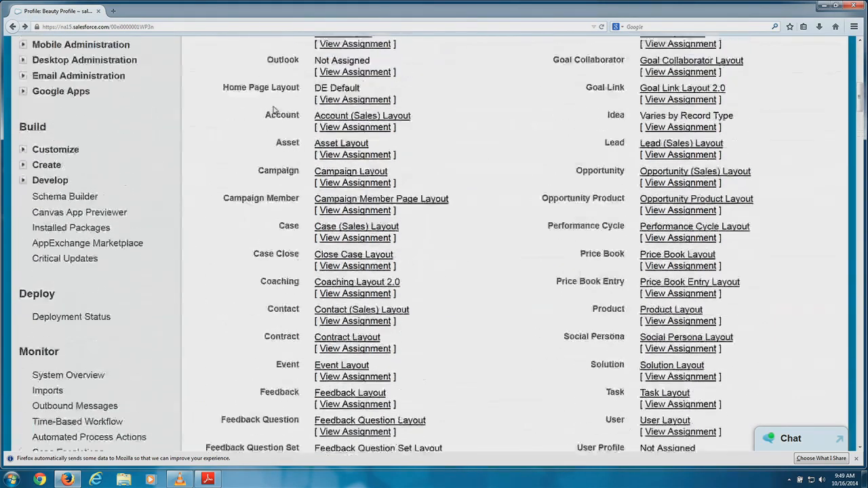
Open the Custom Objects list under Build > Create > Objects.
click(23, 216)
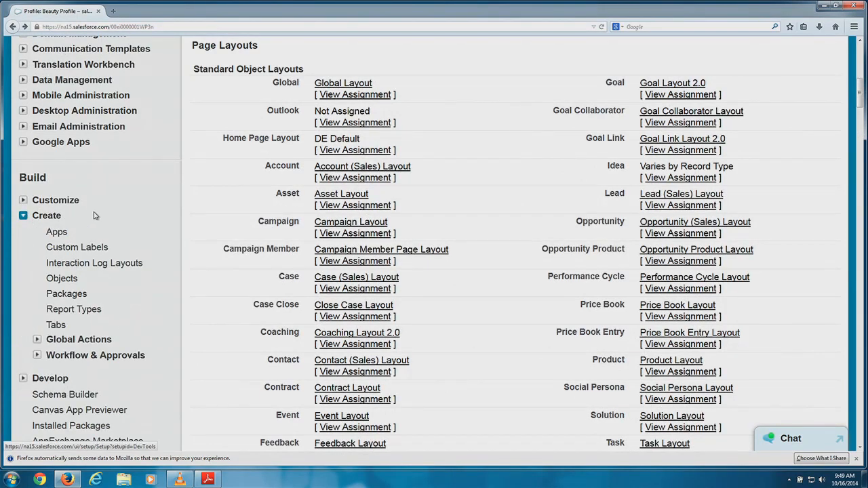
scroll(81, 217, down, 2)
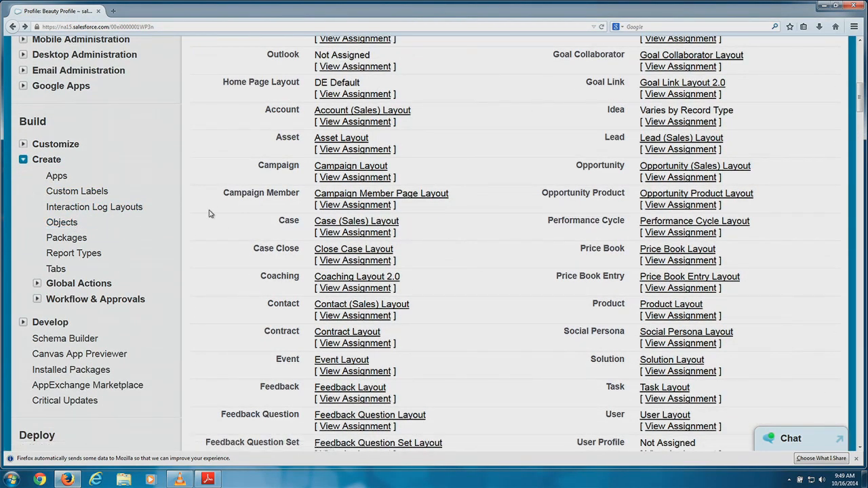
click(64, 224)
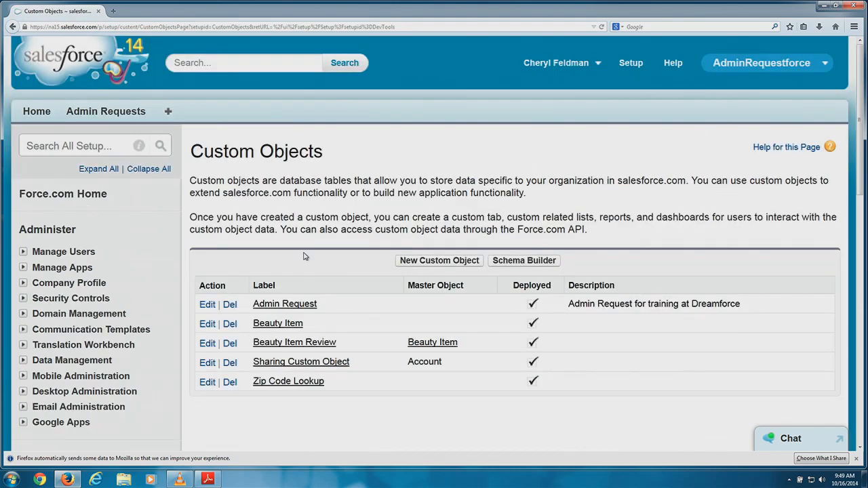
Open the Admin Request object and scroll to its Custom Fields & Relationships list.
click(272, 306)
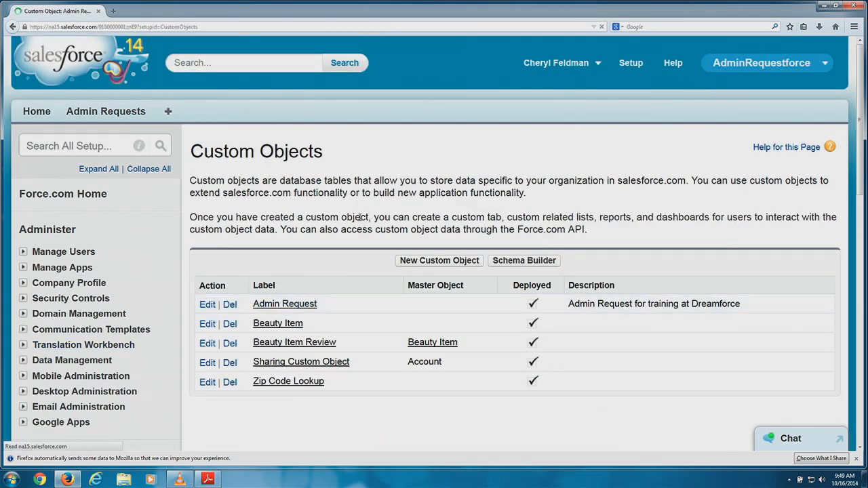
scroll(360, 224, down, 10)
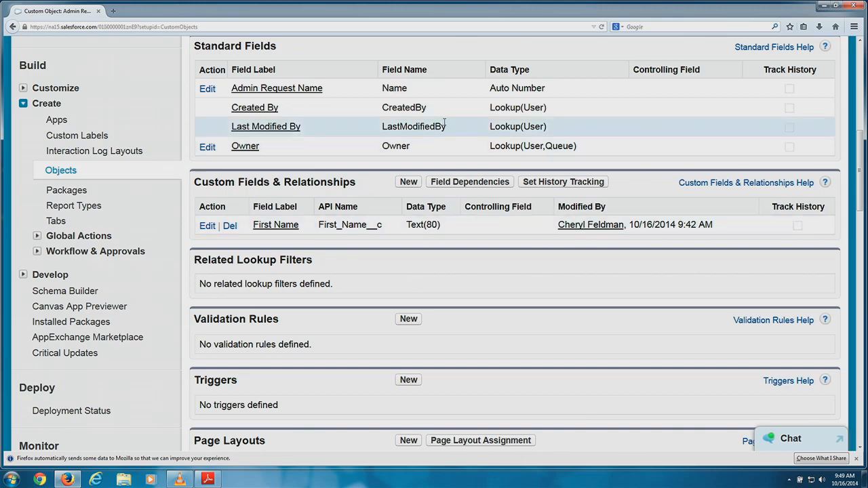
Start a new Admin Request custom field with the Text data type.
click(409, 183)
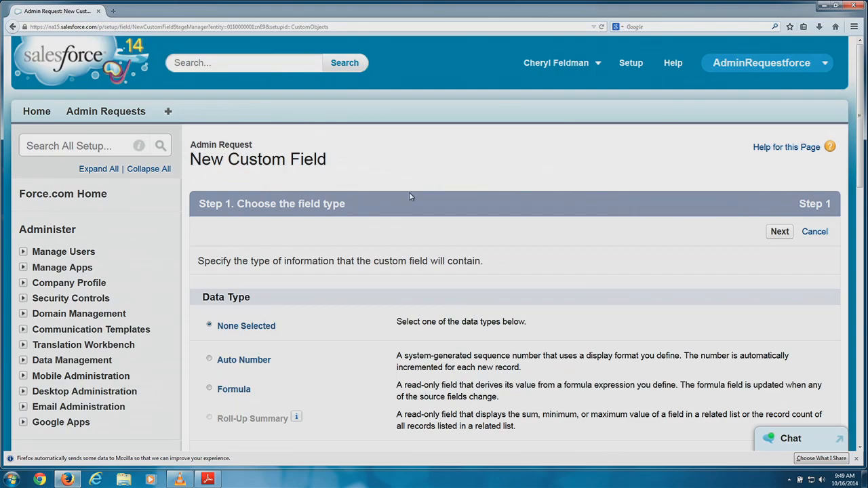
scroll(362, 274, down, 10)
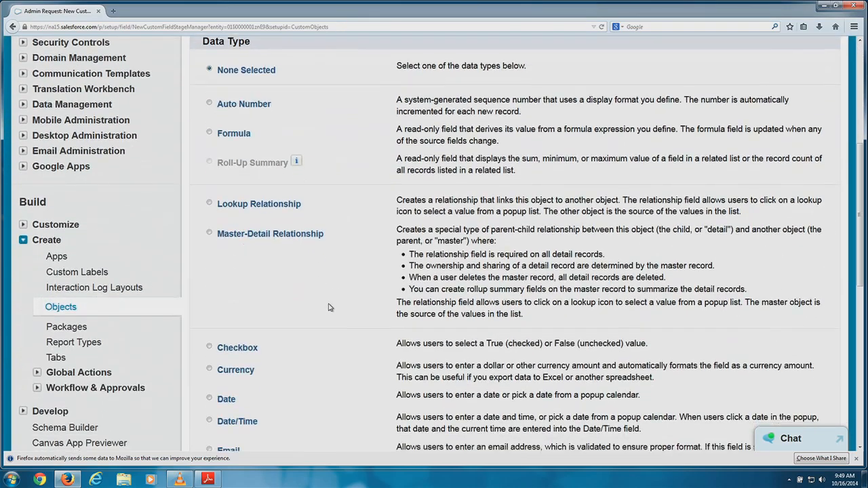
scroll(326, 304, down, 5)
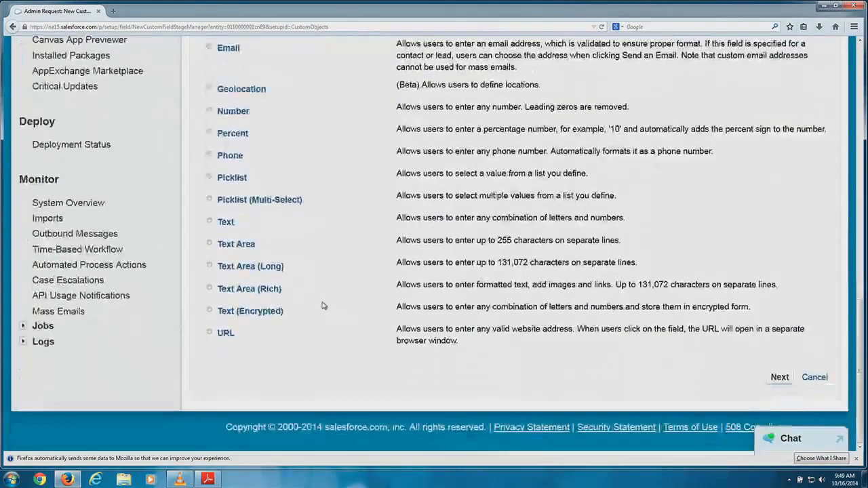
click(210, 221)
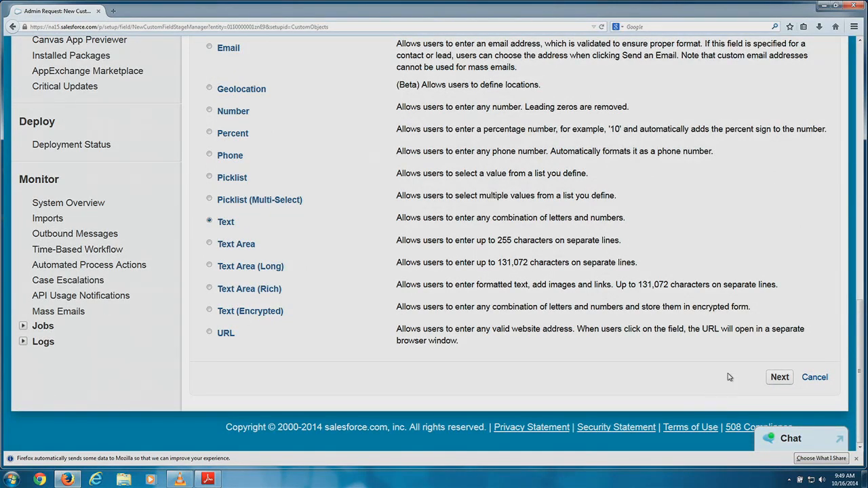
click(778, 378)
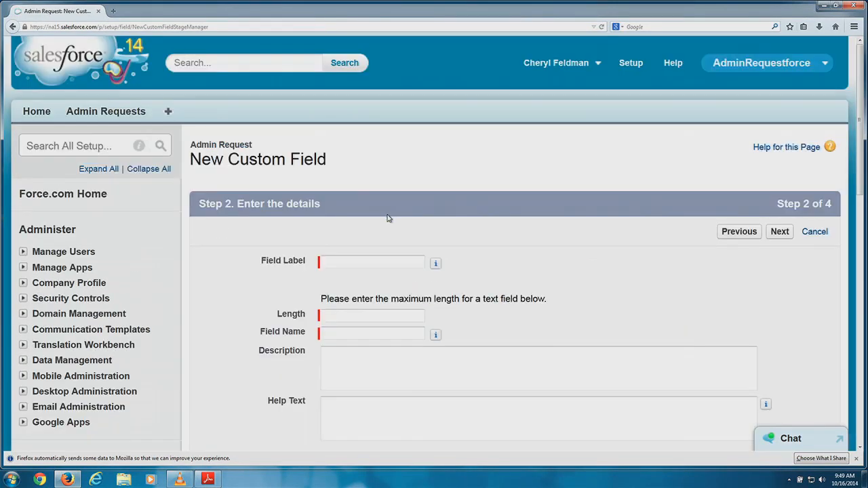
Label the new Text field 'Last Name' with a length of 80.
click(352, 260)
text(Last Name)
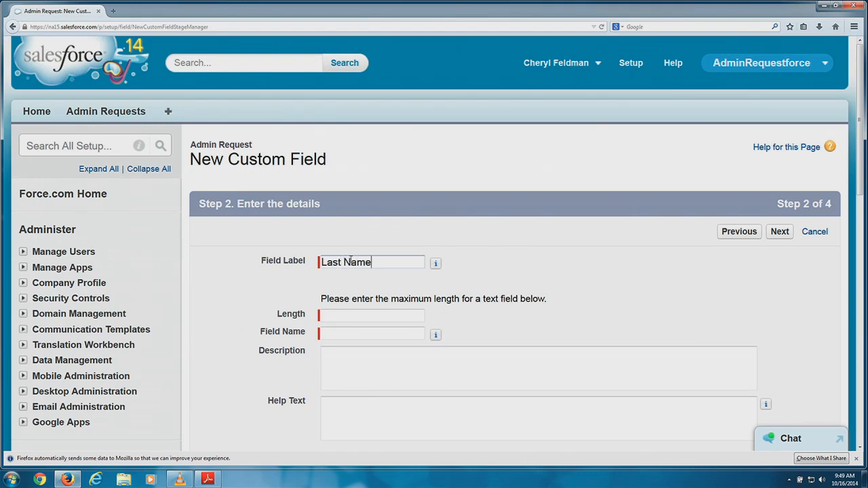
click(364, 312)
text(80)
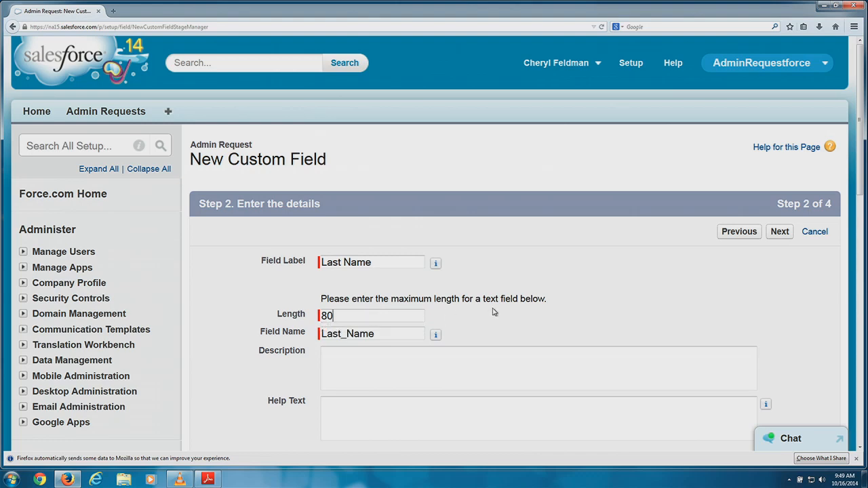
scroll(495, 309, down, 3)
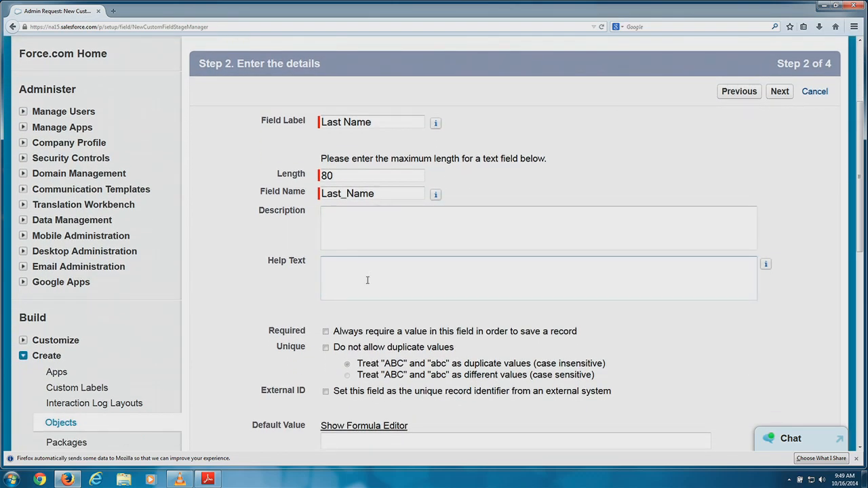
Add the description 'Last Name of user requstesting' and help text 'Please enter your last name'.
click(362, 237)
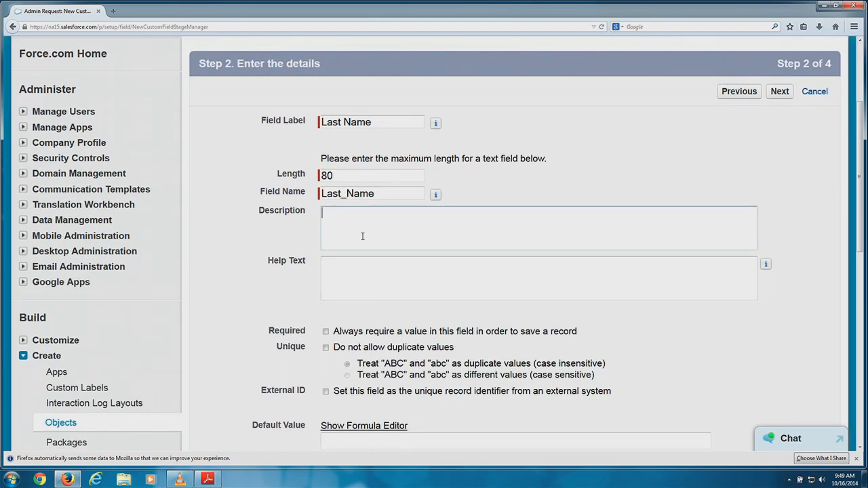
text(Last Name of user requ)
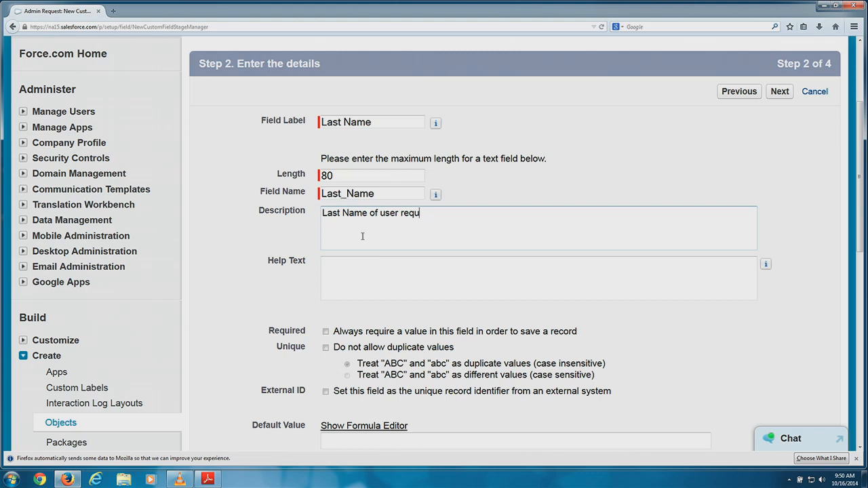
text(stesting)
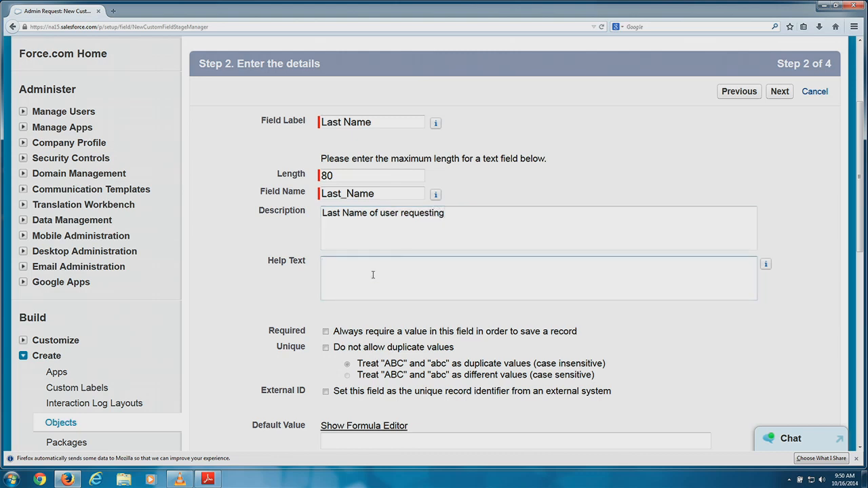
click(373, 274)
text(Please enter your last name)
scroll(400, 281, down, 3)
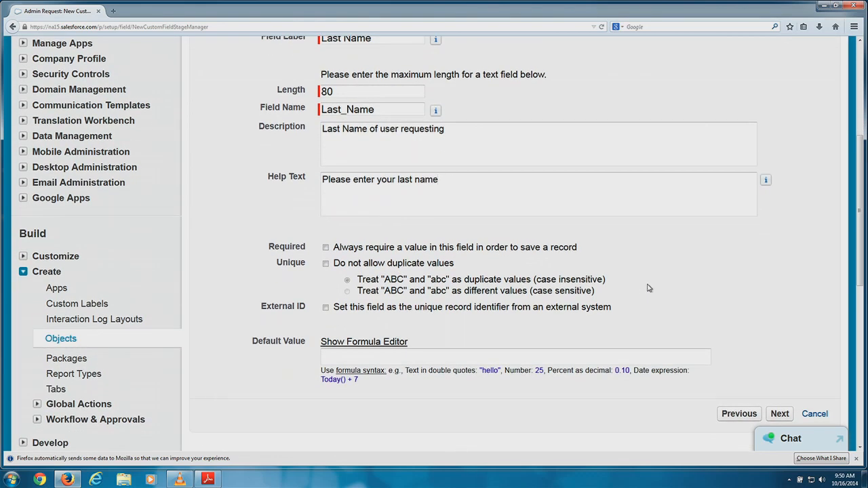
scroll(649, 287, down, 2)
click(776, 357)
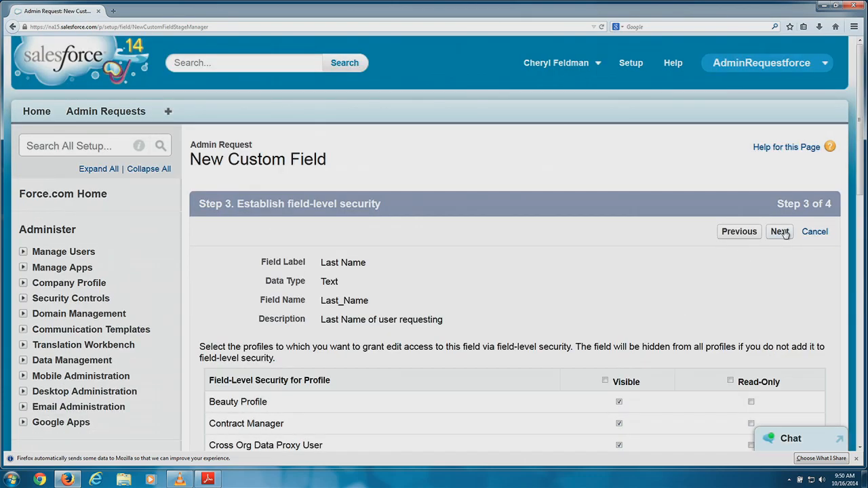
Save the Last Name field with default security on the Admin Request Layout.
click(781, 231)
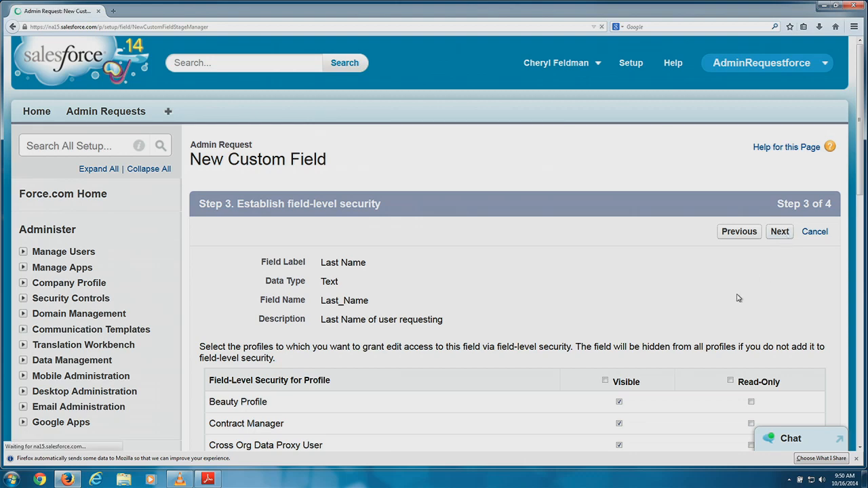
scroll(685, 287, down, 2)
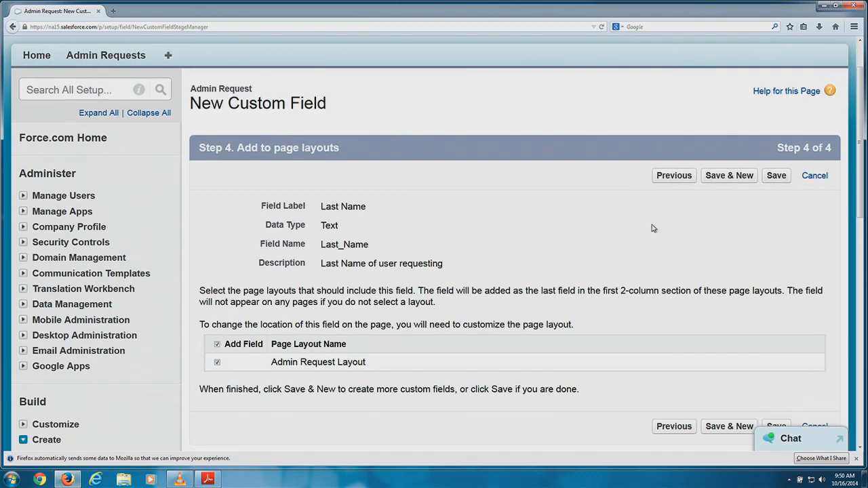
click(776, 178)
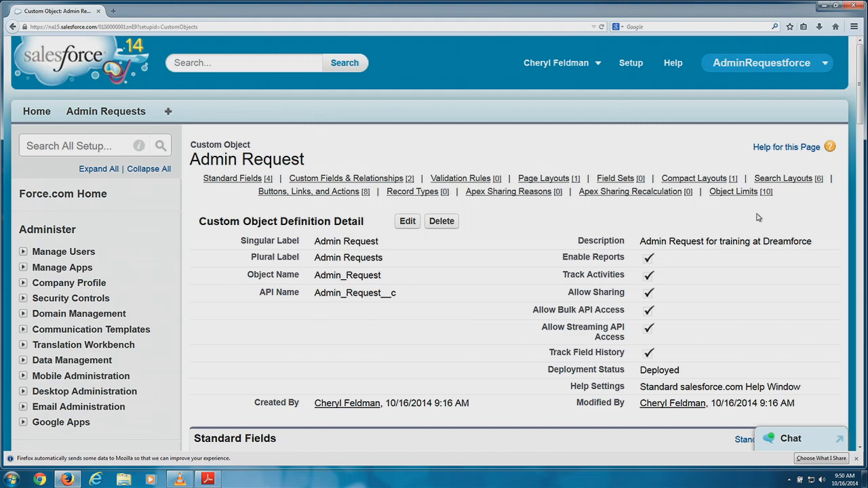
Start another new custom field on the Admin Request object.
scroll(434, 216, down, 4)
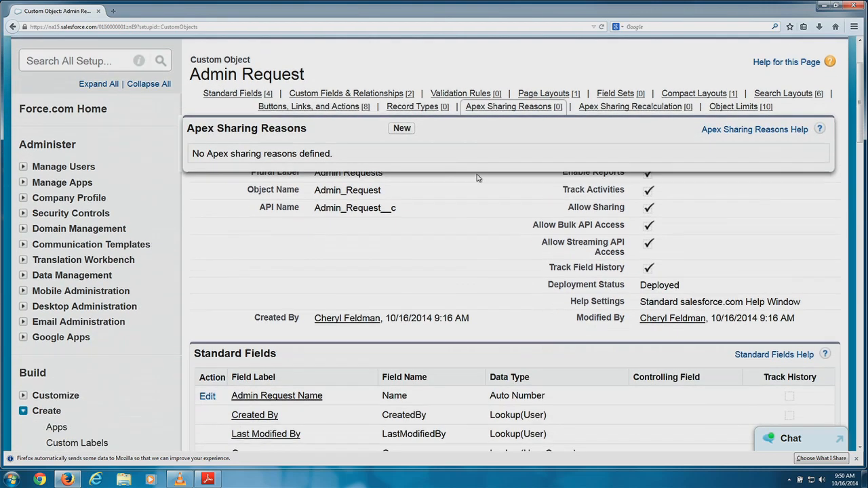
scroll(434, 216, down, 3)
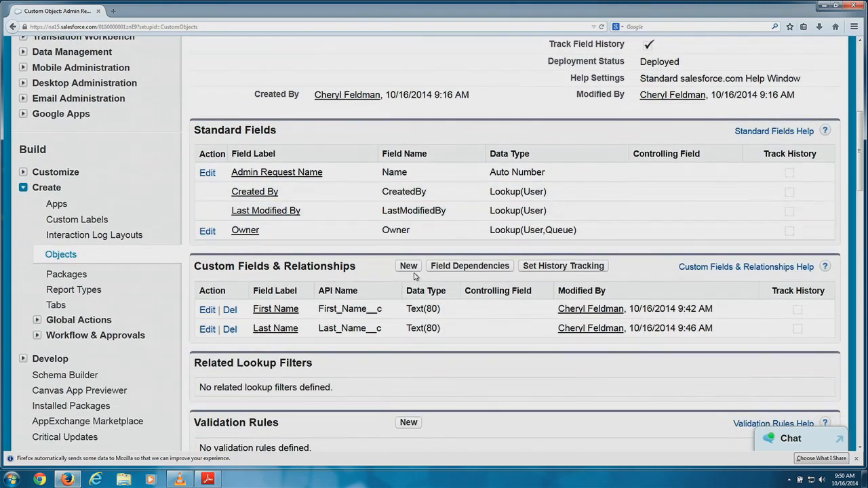
click(409, 272)
Choose Email as the new field's data type and continue to its details.
scroll(360, 225, down, 5)
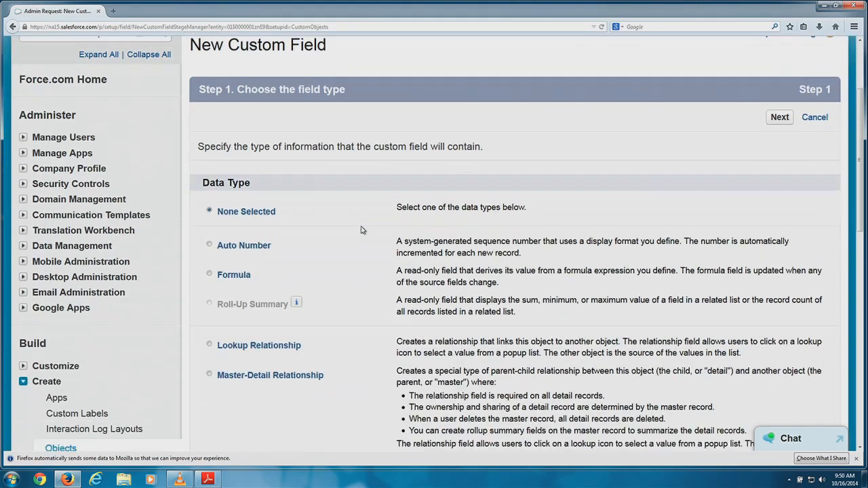
scroll(360, 225, down, 1)
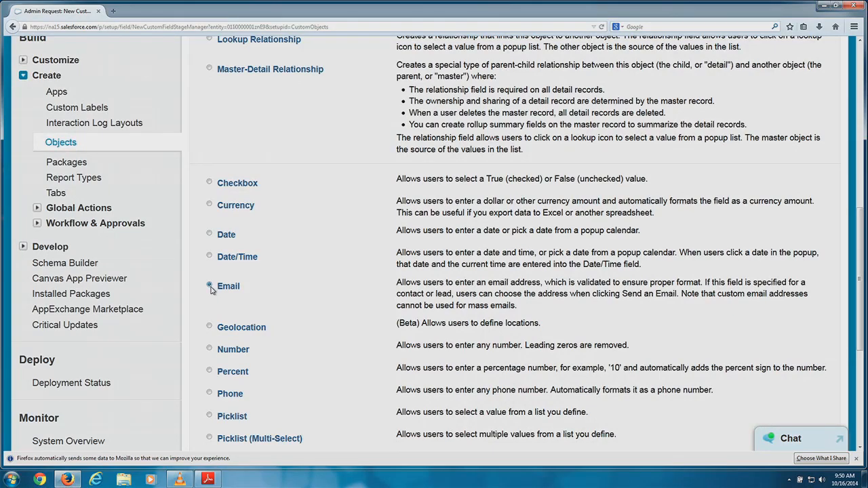
scroll(668, 415, down, 3)
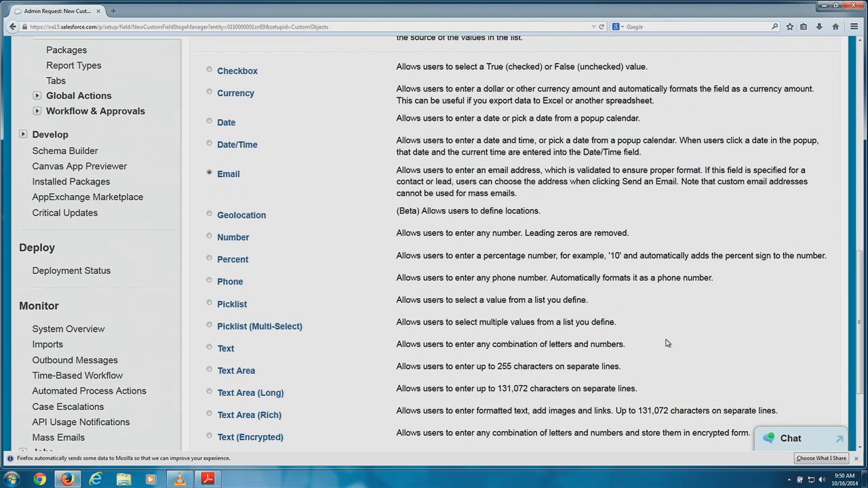
scroll(659, 331, down, 1)
click(779, 378)
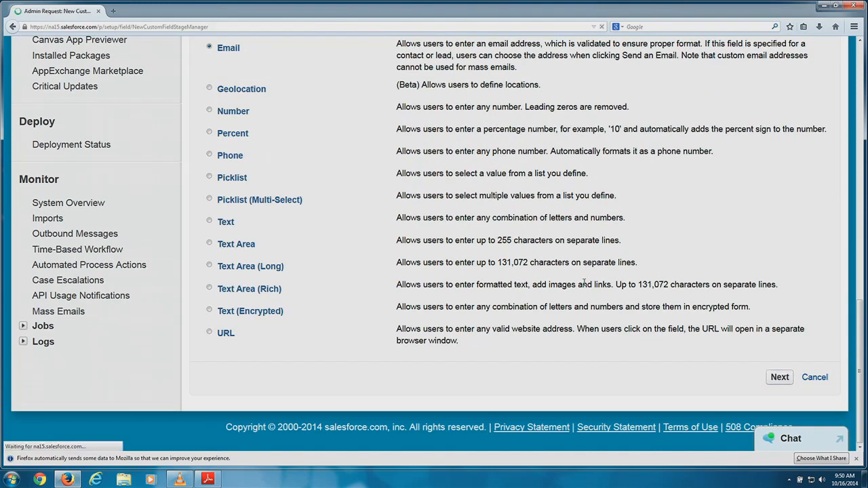
click(381, 262)
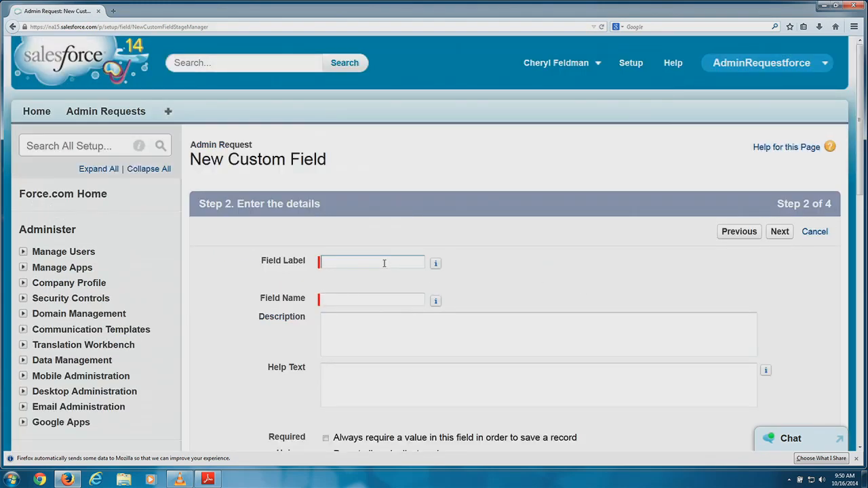
Label the field 'Email Address', add a requester description and help text 'Please enter email address'.
text(Email Address)
key(Tab)
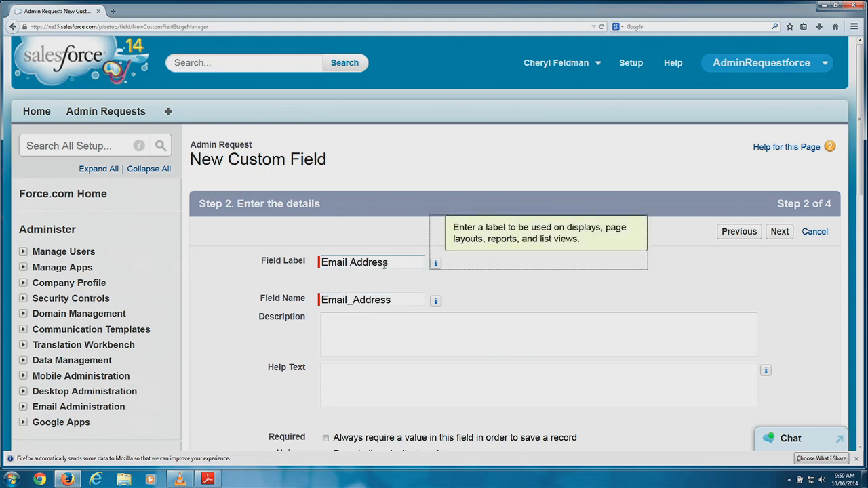
click(342, 330)
text(Email o)
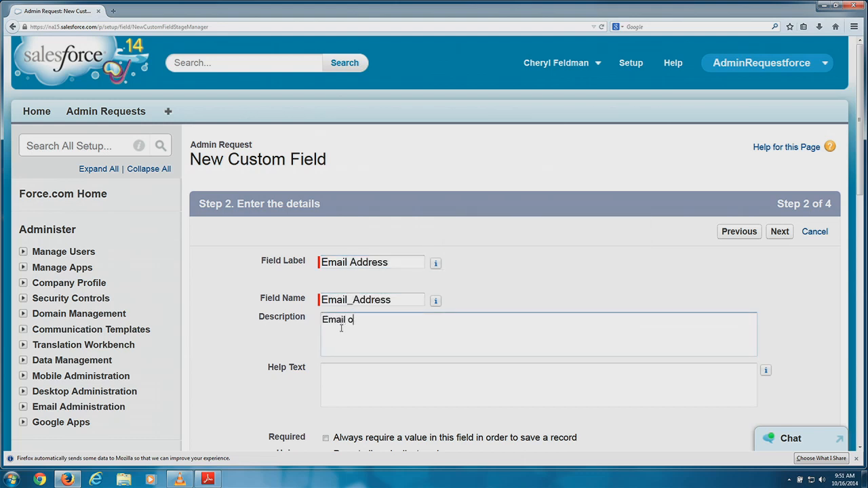
text(f the user requesting sme)
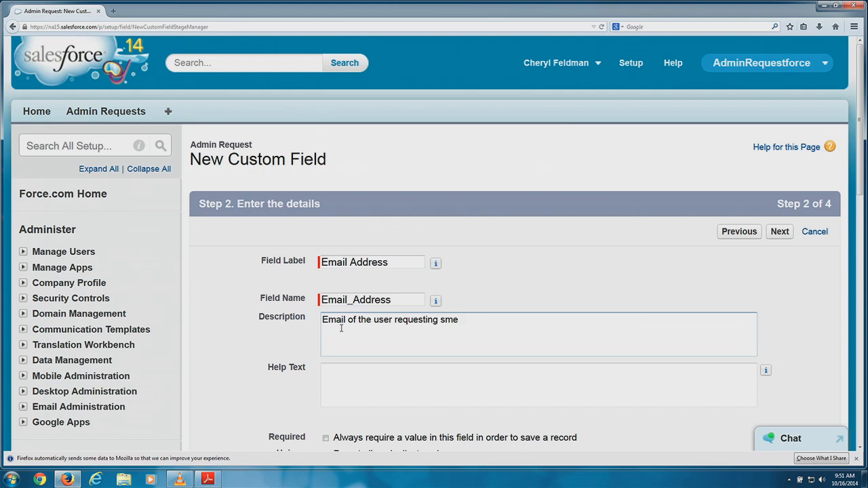
key(BackSpace)
key(BackSpace)
text(omething from me)
click(353, 368)
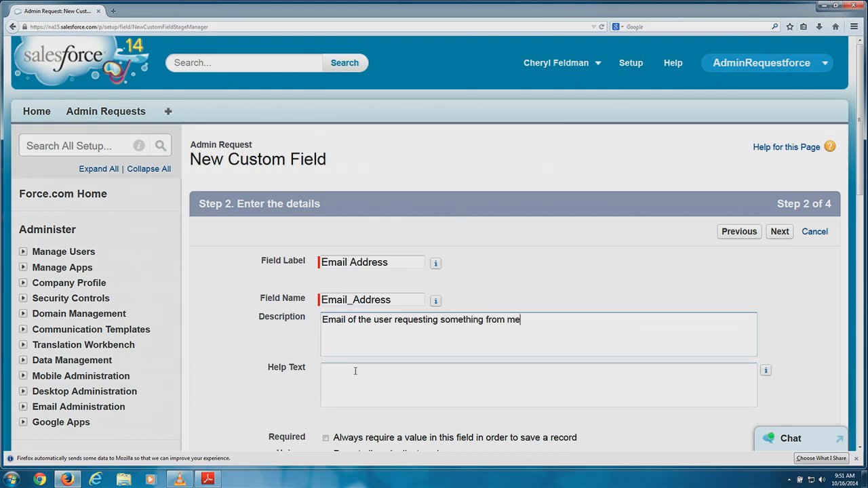
text(Please )
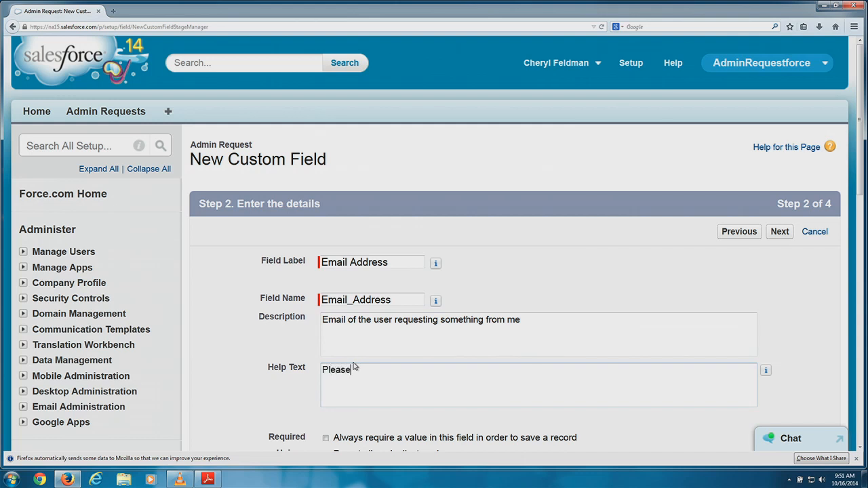
text(enter you)
text(r email address)
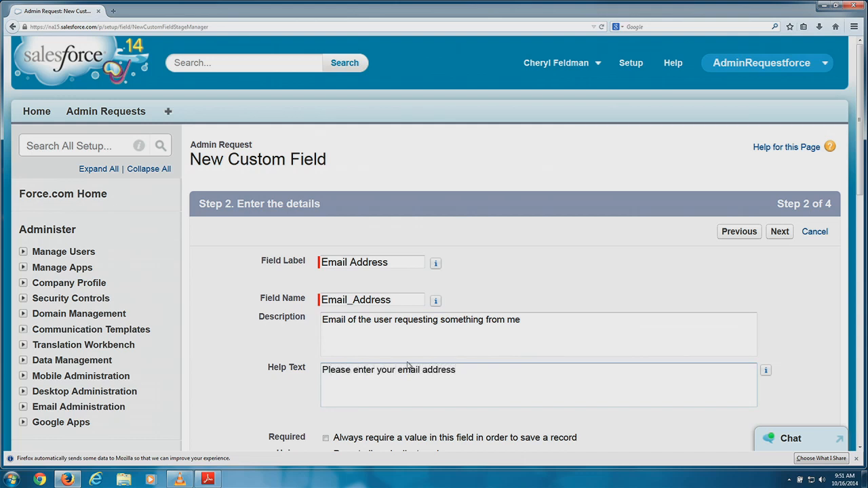
scroll(410, 366, down, 4)
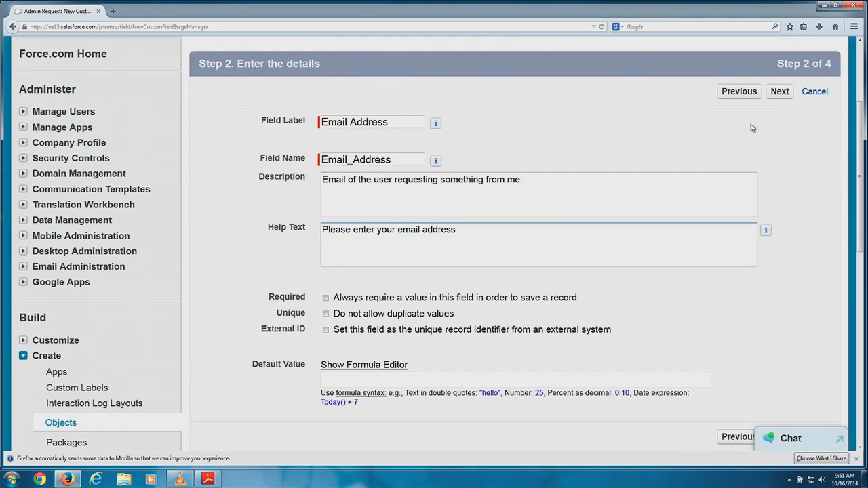
Keep default security and Admin Request Layout, then Save & New the Email Address field.
click(779, 90)
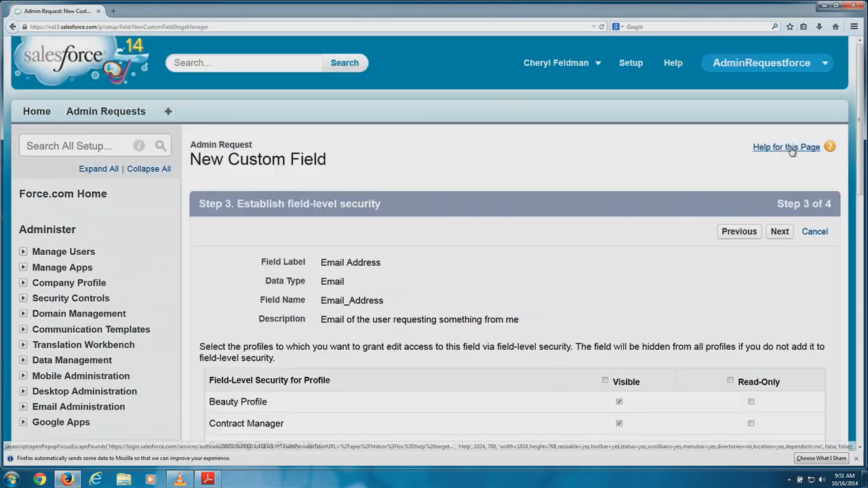
scroll(679, 238, down, 1)
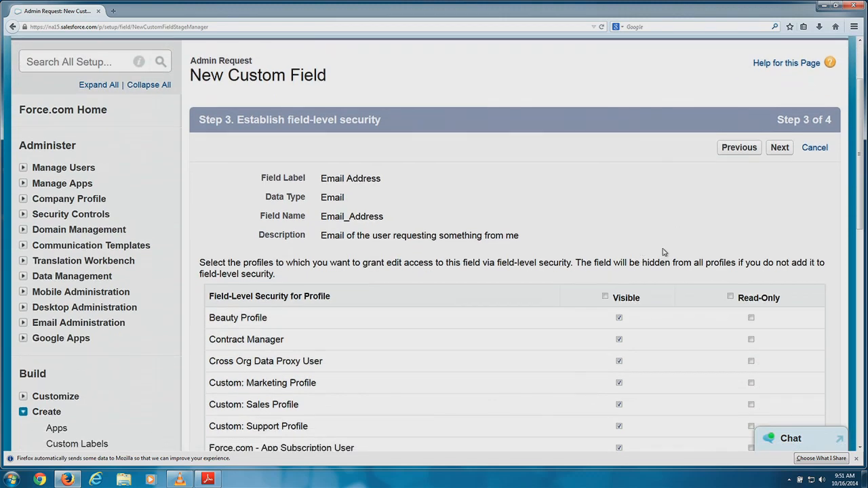
click(780, 150)
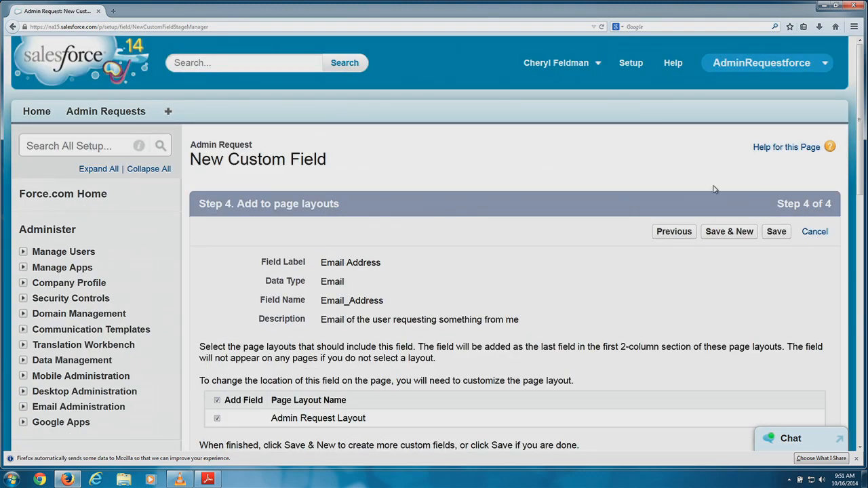
scroll(677, 266, down, 1)
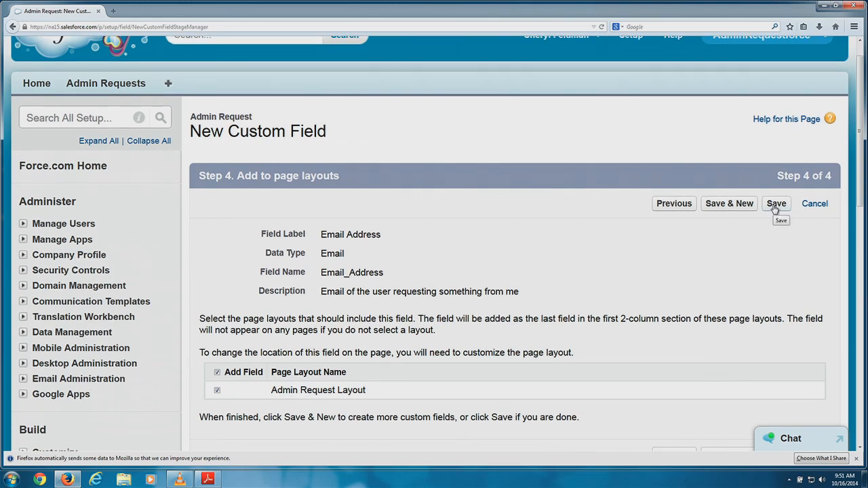
click(739, 205)
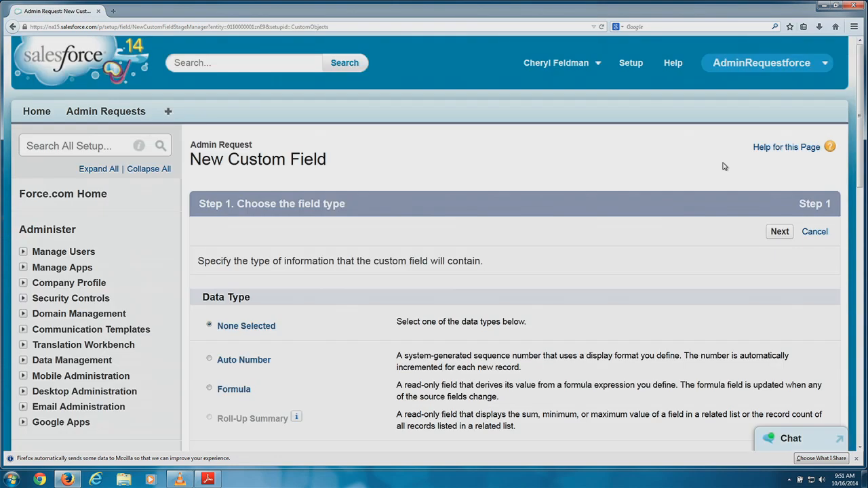
scroll(591, 152, down, 2)
scroll(591, 152, down, 2)
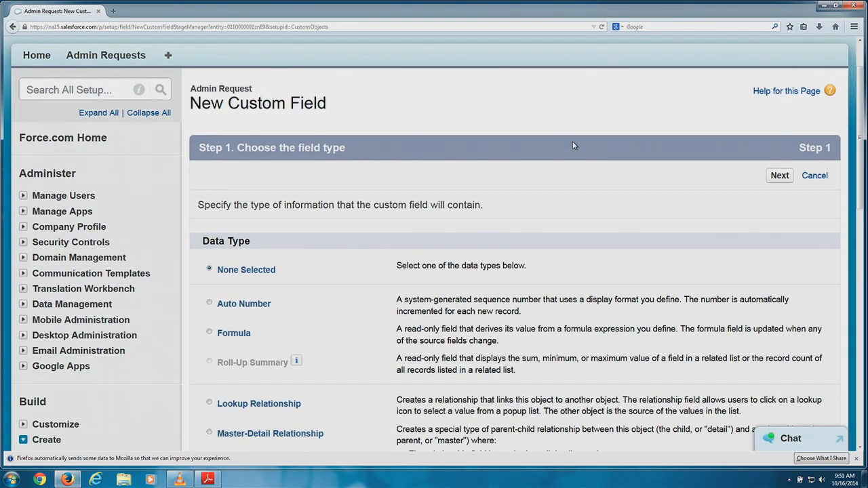
scroll(562, 143, down, 1)
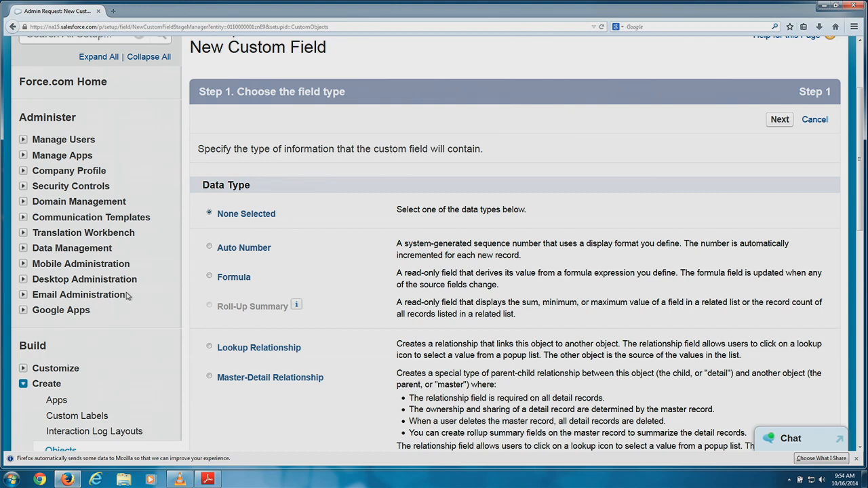
Create a Lookup Relationship field related to the User object.
click(221, 346)
click(780, 121)
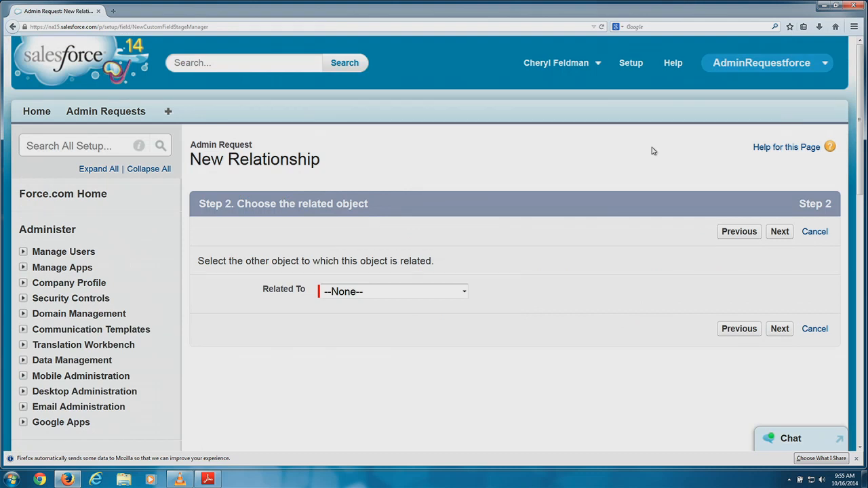
click(355, 293)
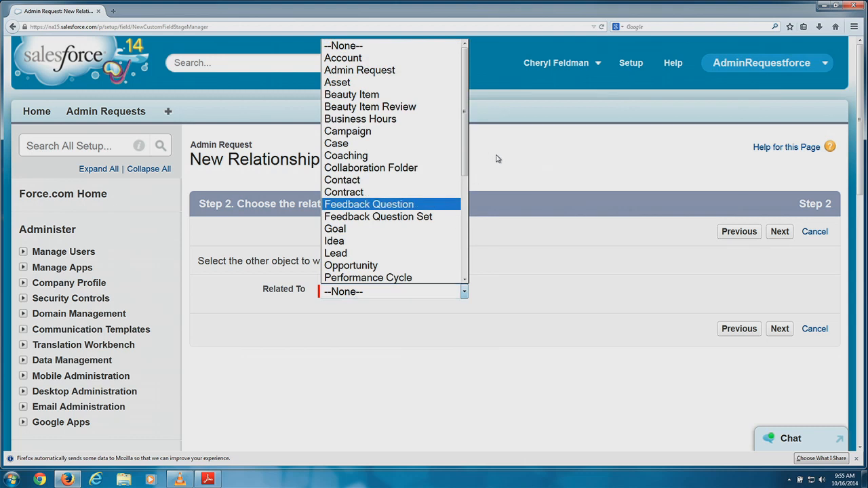
drag(468, 148, 459, 258)
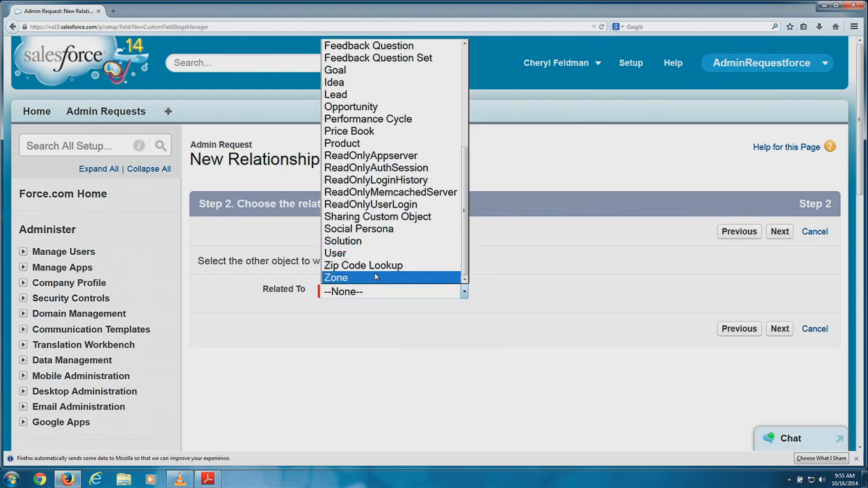
click(387, 254)
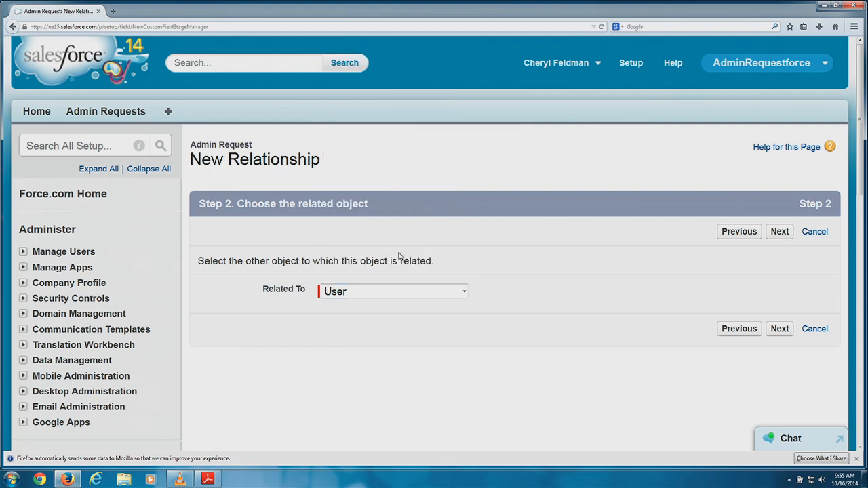
click(781, 232)
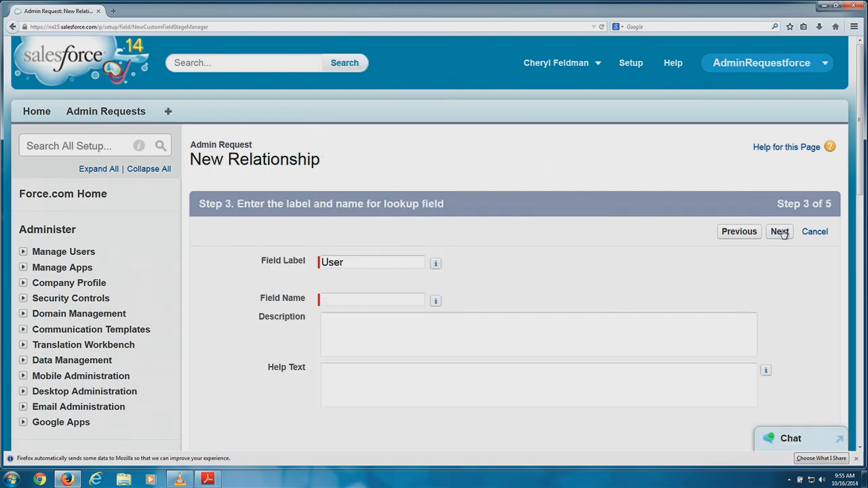
click(334, 302)
Auto-fill Field Name 'User' and describe it as a lookup to the user to be set up like.
click(335, 301)
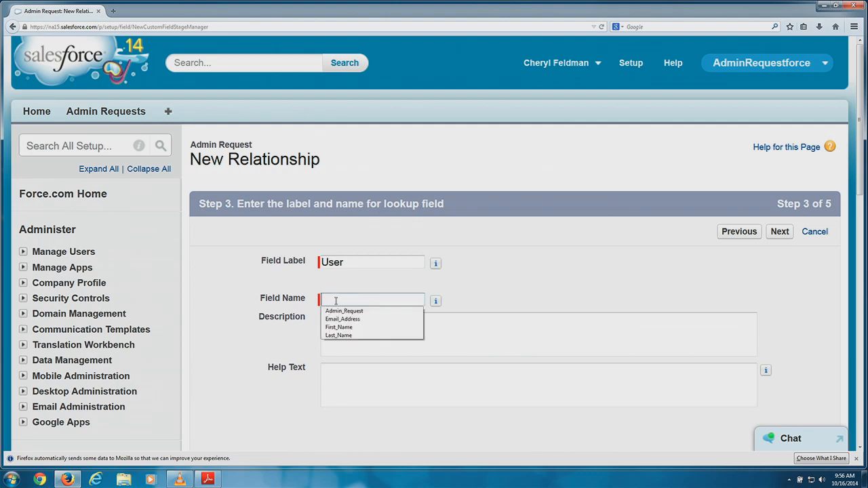
click(370, 259)
key(Tab)
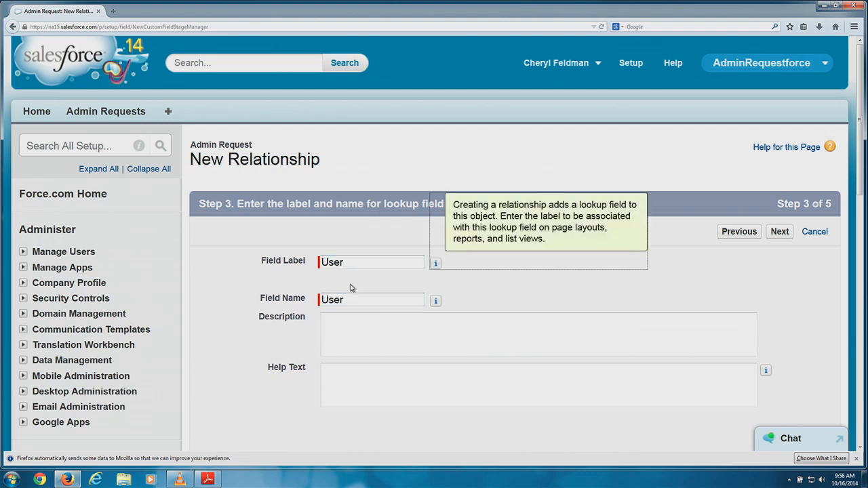
click(380, 336)
text(Look up to u)
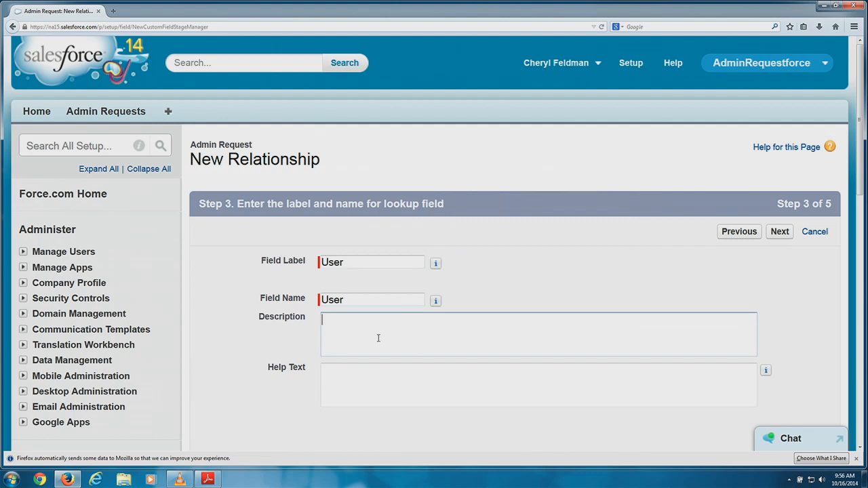
text(ser record so that we c)
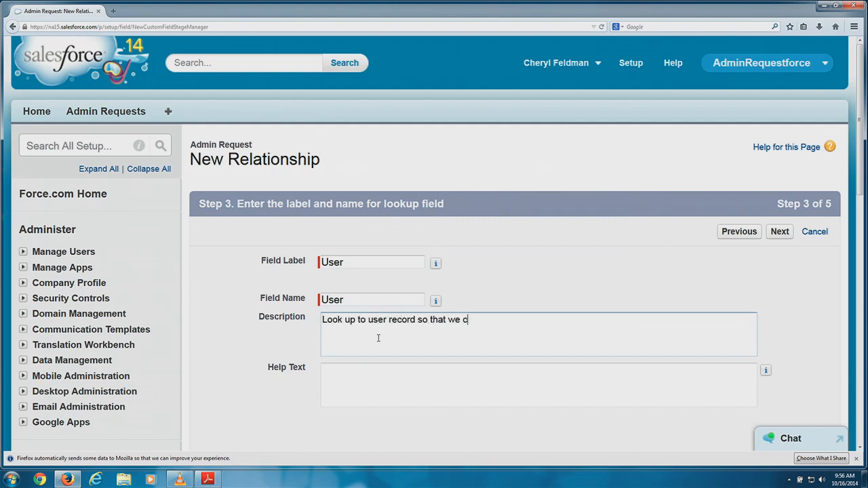
text(an determine who the user wasn)
key(BackSpace)
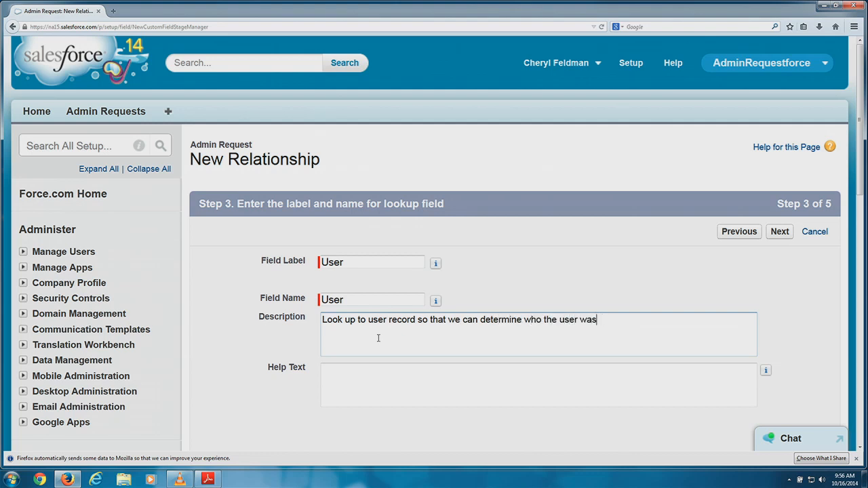
key(BackSpace)
text(nts to be setup like)
Add help text 'Enter the user that the new user should be setup like.'.
click(351, 374)
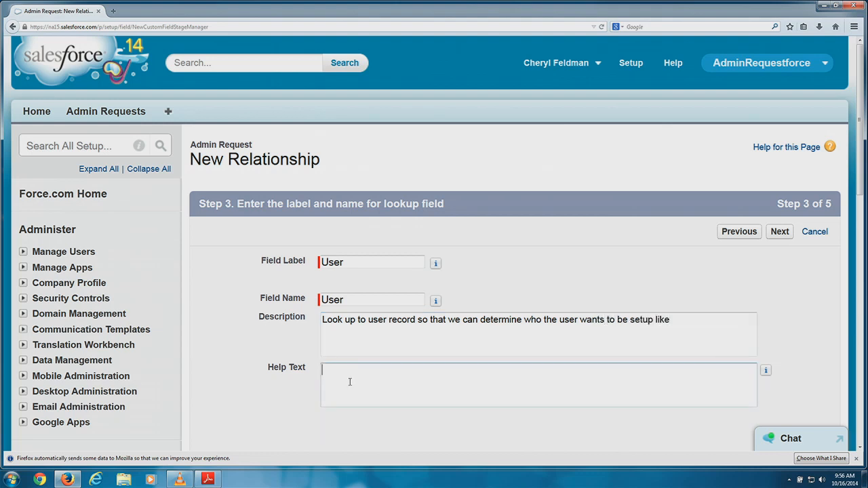
text(Entr)
key(BackSpace)
key(BackSpace)
text(er the user that the new user should be )
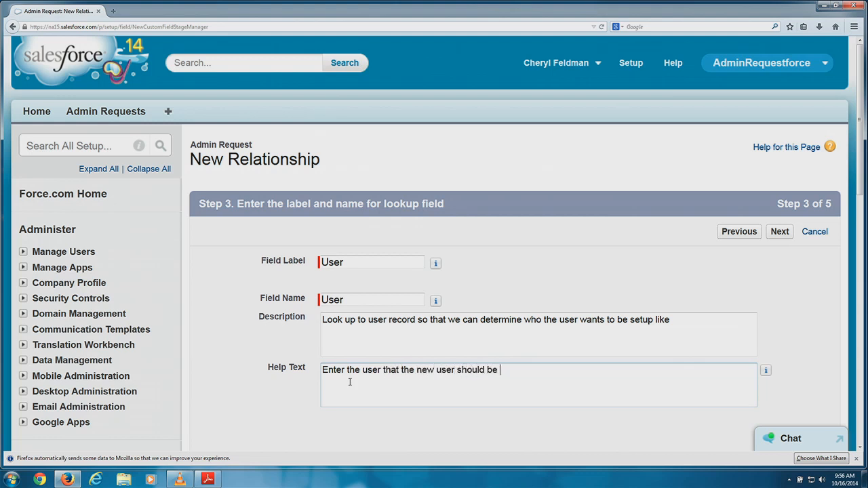
text(setup like.)
Save the User lookup field to the Admin Request Layout, then open Admin Requests in a new tab.
click(777, 232)
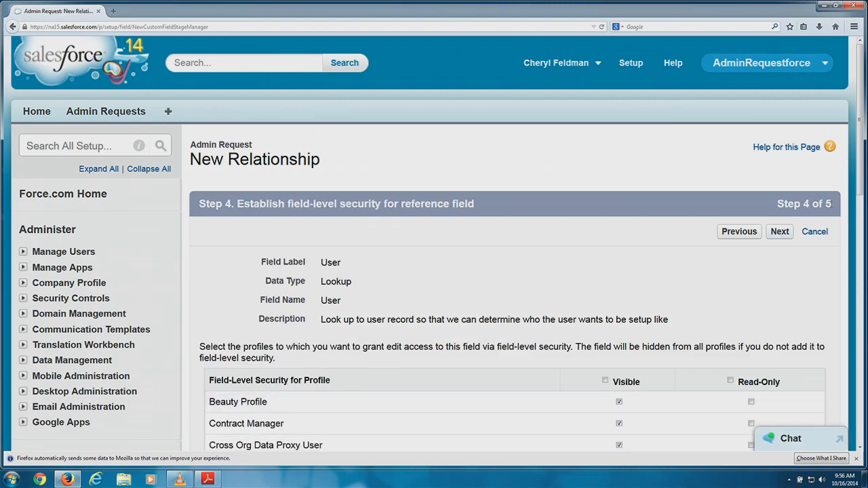
click(779, 232)
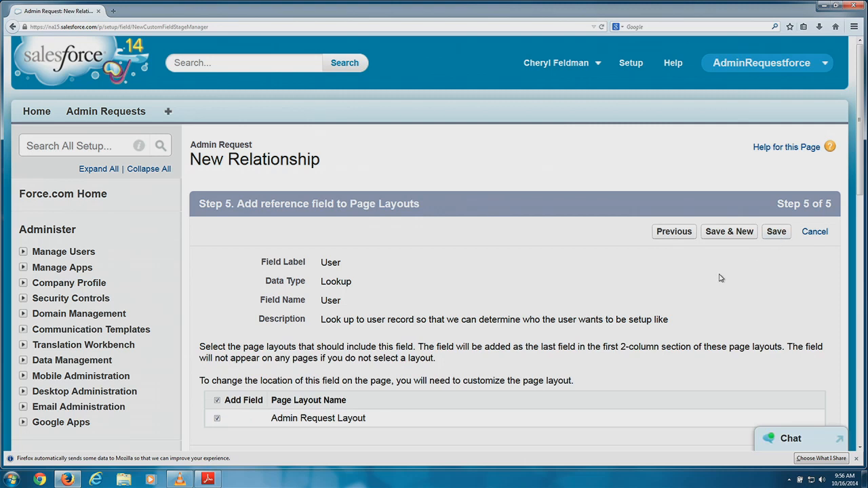
click(736, 235)
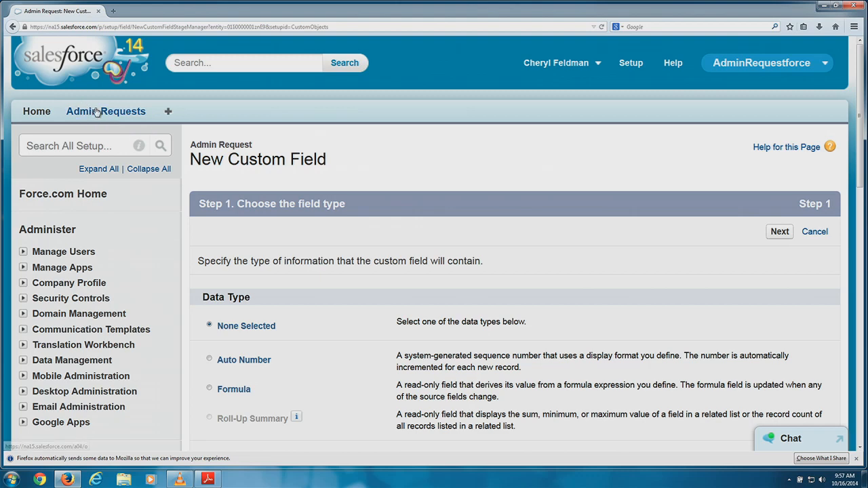
right_click(96, 110)
Open a new Admin Request form to confirm the Email Address and User fields appear.
click(116, 115)
click(149, 12)
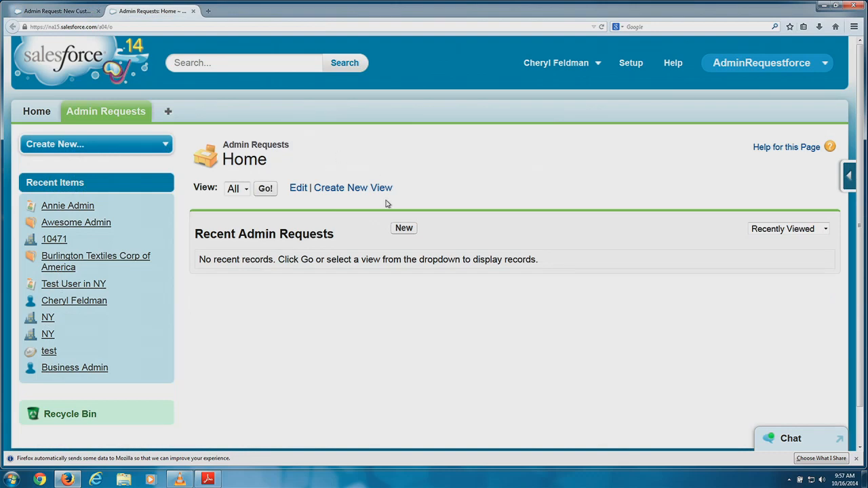
click(403, 228)
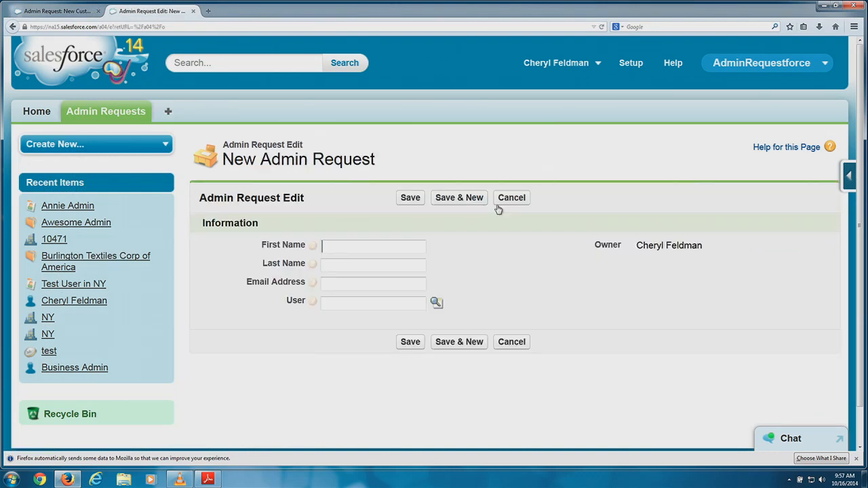
scroll(496, 209, down, 1)
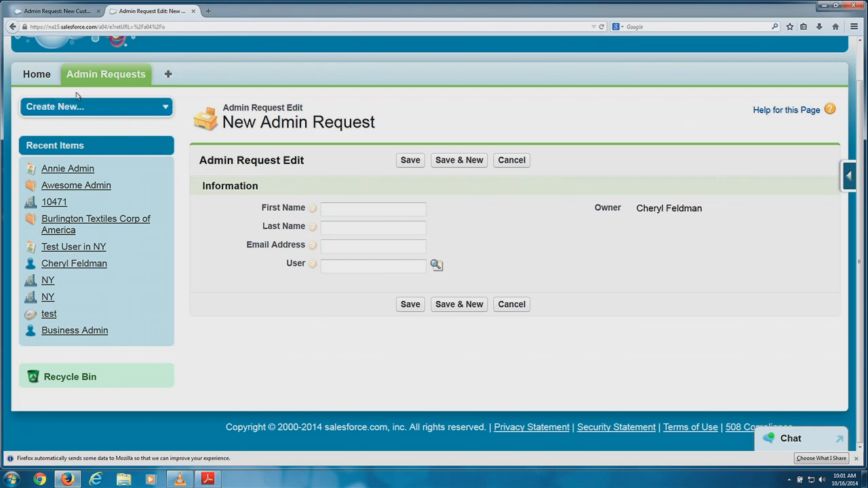
click(33, 12)
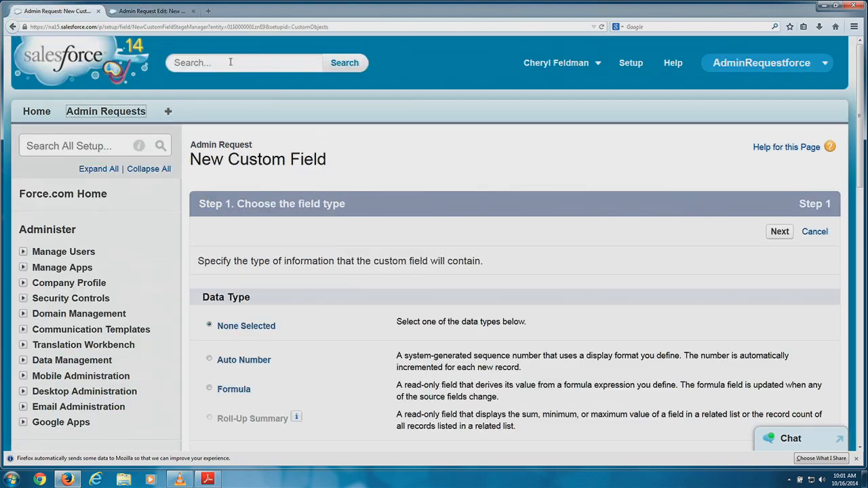
scroll(352, 295, down, 5)
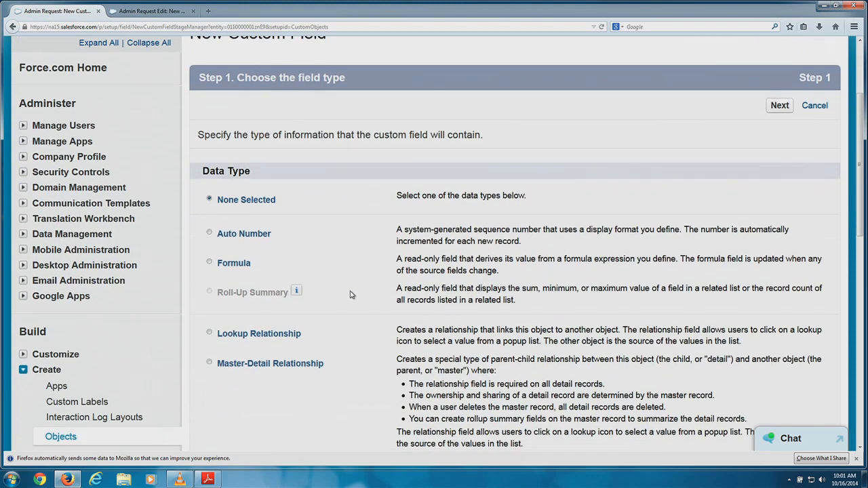
scroll(351, 294, down, 1)
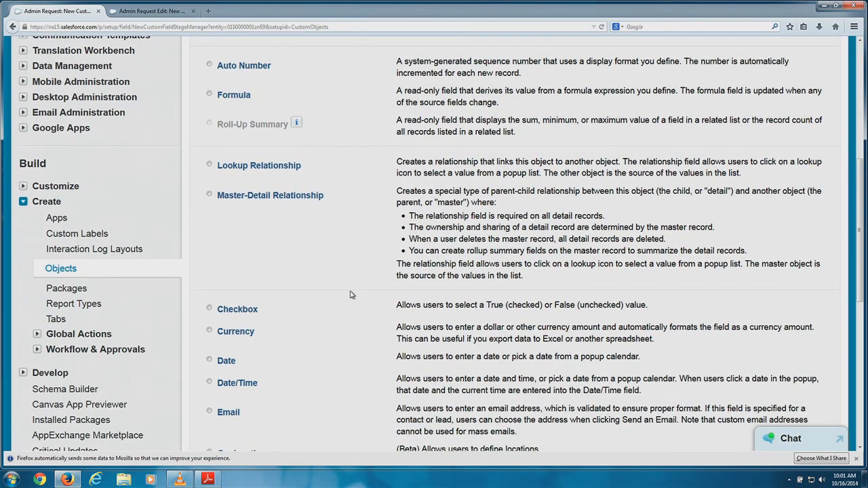
scroll(352, 294, up, 3)
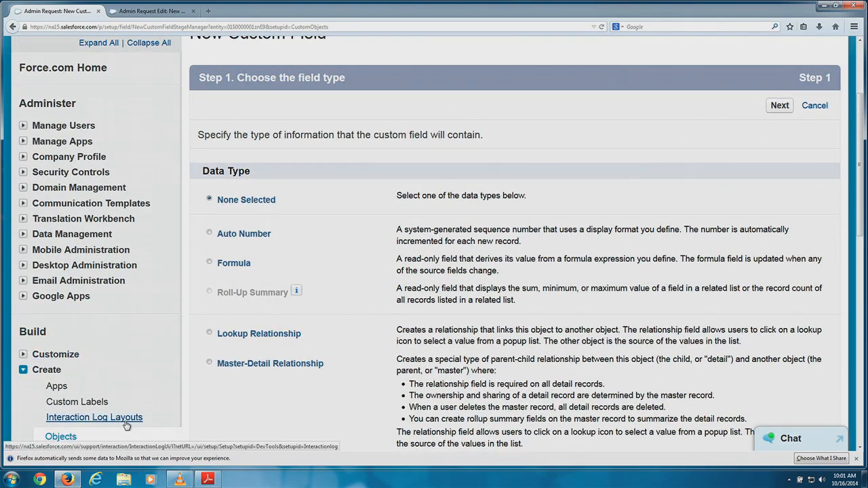
click(61, 438)
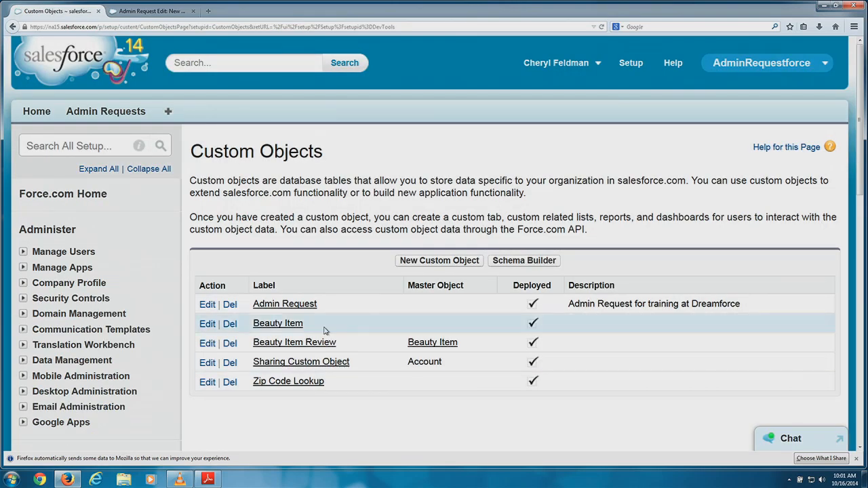
click(302, 309)
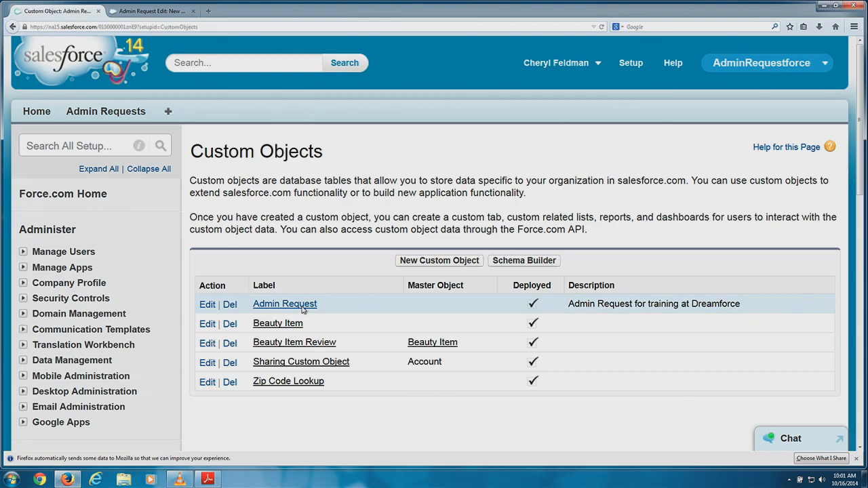
scroll(303, 310, down, 5)
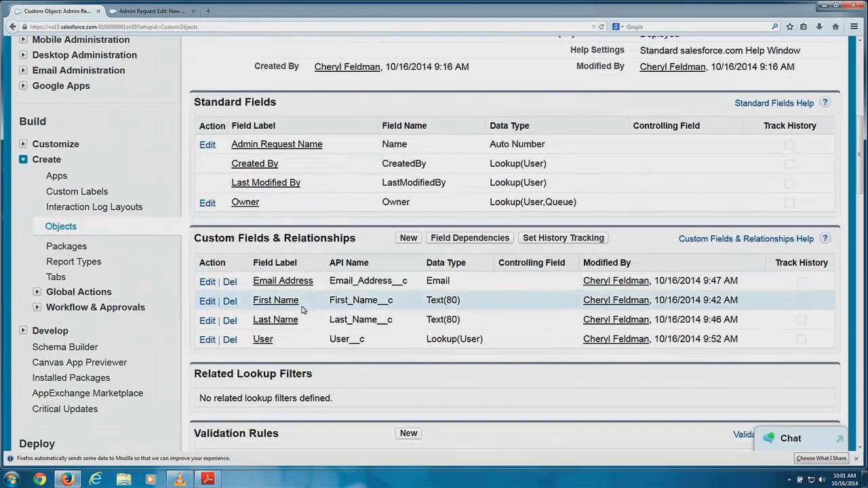
Start a new Admin Request custom field with the Text Area (Rich) data type.
click(408, 238)
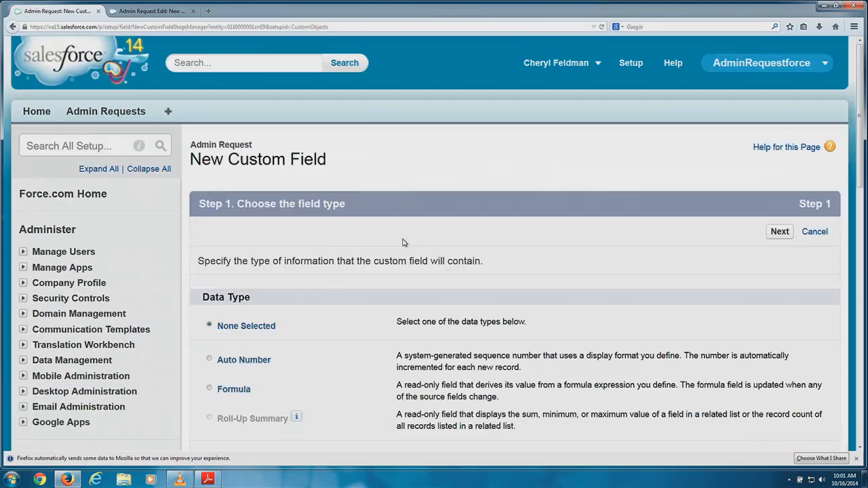
scroll(402, 243, down, 5)
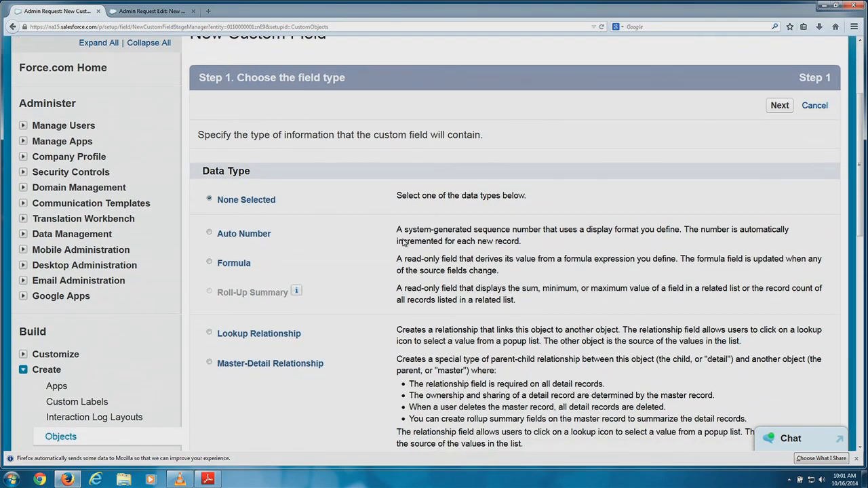
scroll(403, 243, down, 4)
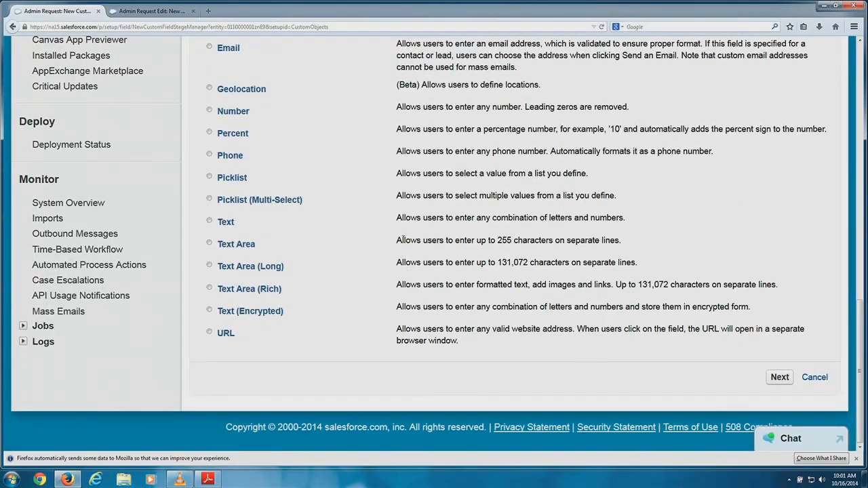
click(209, 289)
Label the rich text field 'Description', which also fills its field name.
click(780, 378)
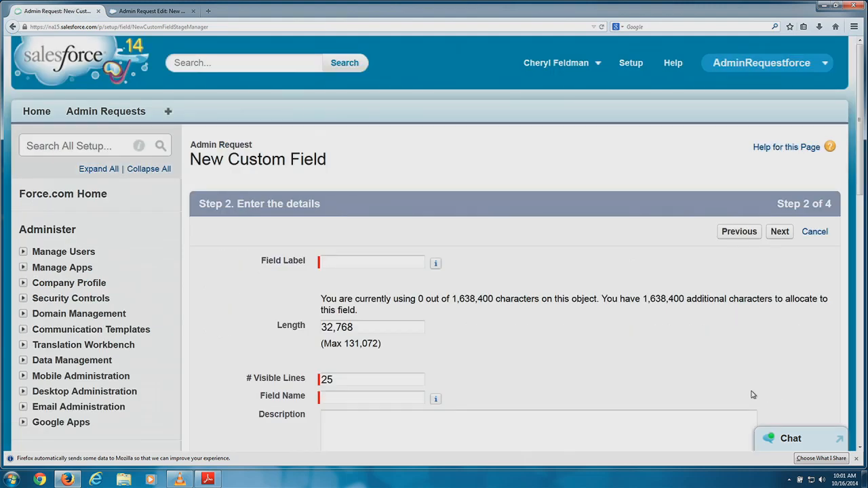
click(351, 260)
click(351, 261)
text(Description)
click(343, 397)
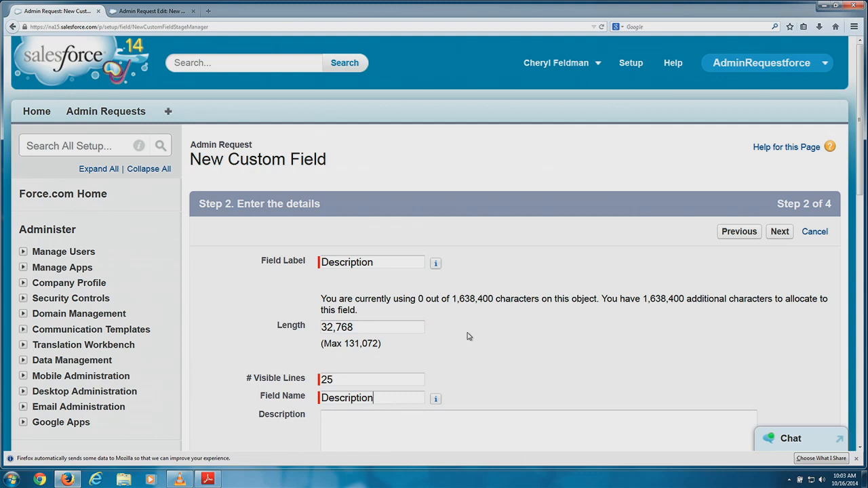
Add description 'Description Request' and help text 'Please enter a description for this request'.
click(330, 432)
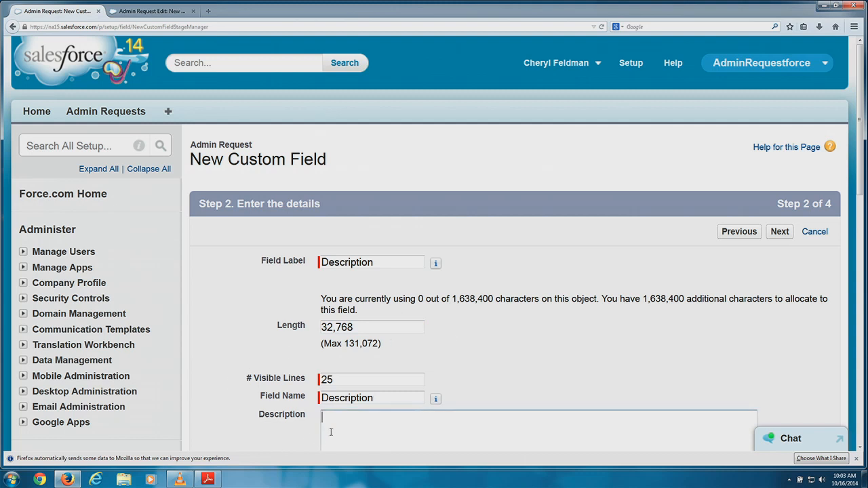
text(Description Request)
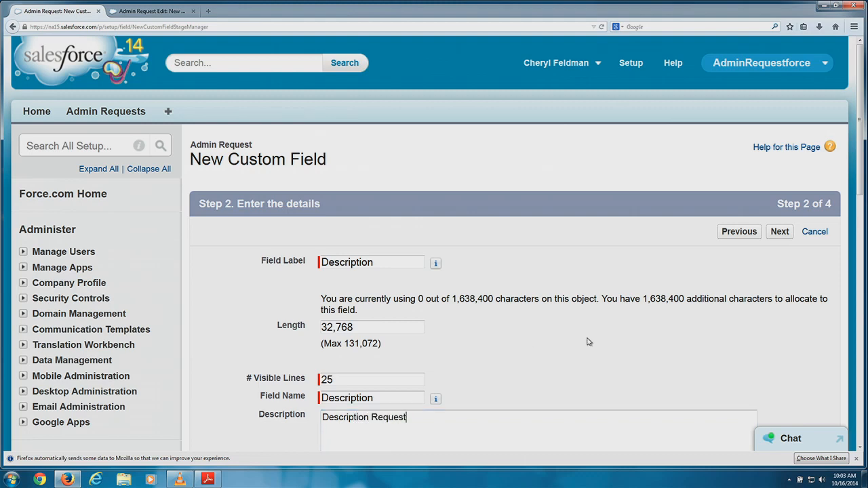
scroll(587, 339, down, 3)
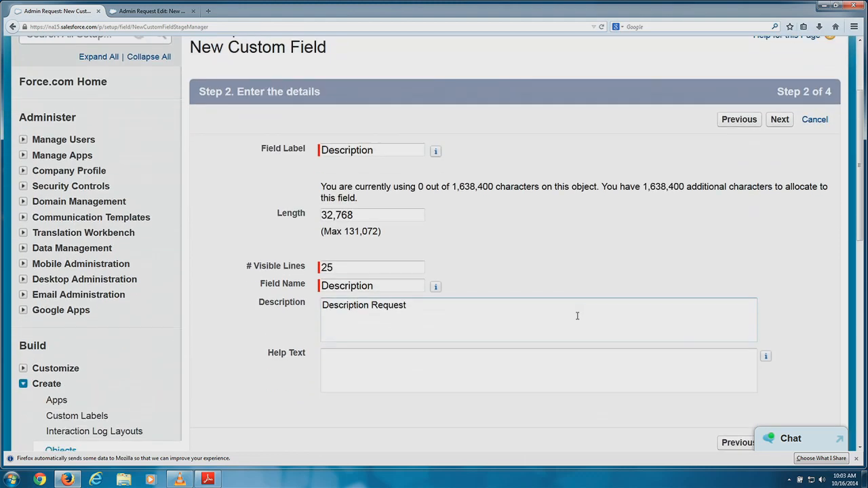
click(469, 271)
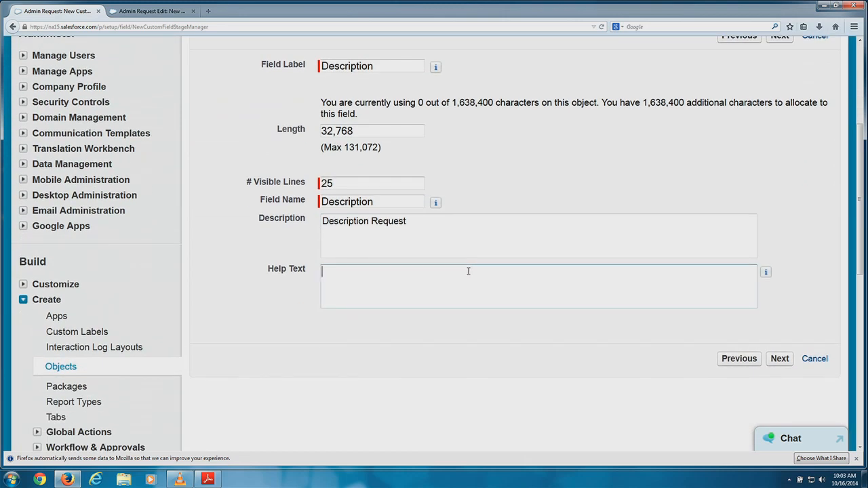
text(Please enter a descri)
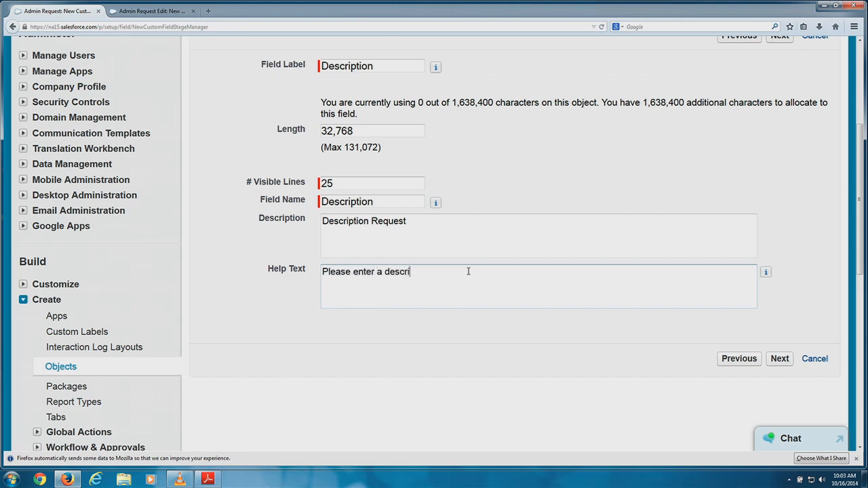
text(ption for this request)
Keep default profile access and the Admin Request Layout, then save with Save & New.
click(780, 358)
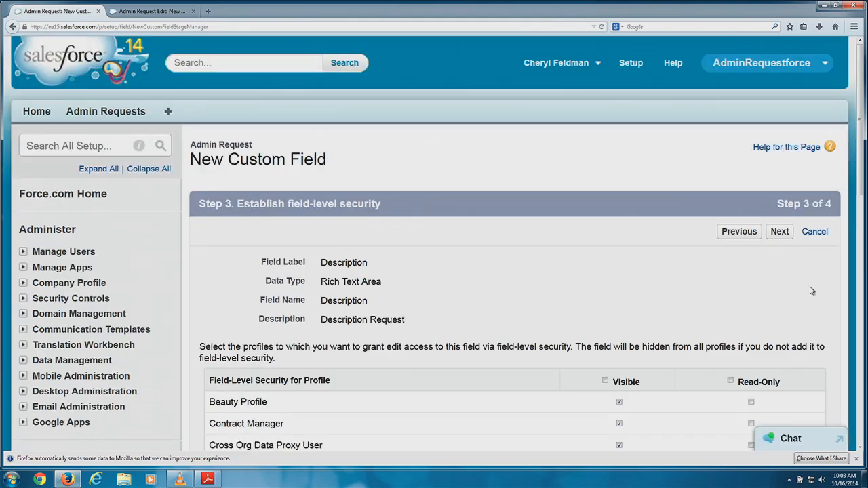
scroll(711, 287, down, 3)
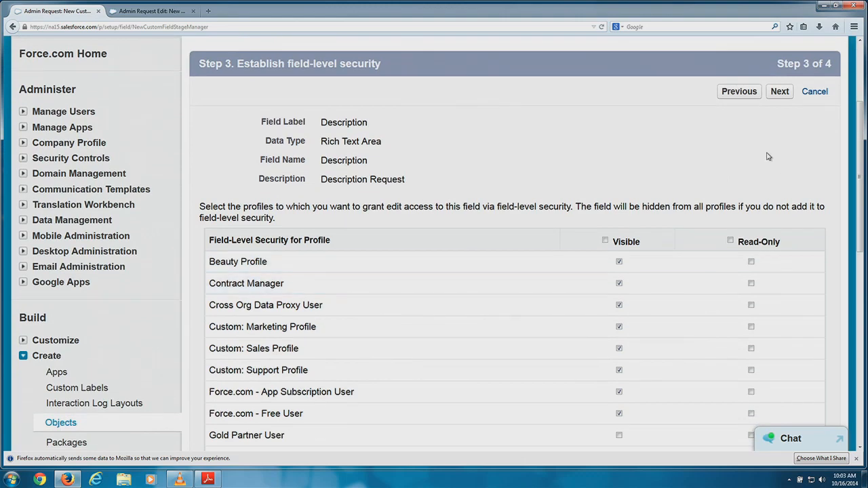
click(779, 92)
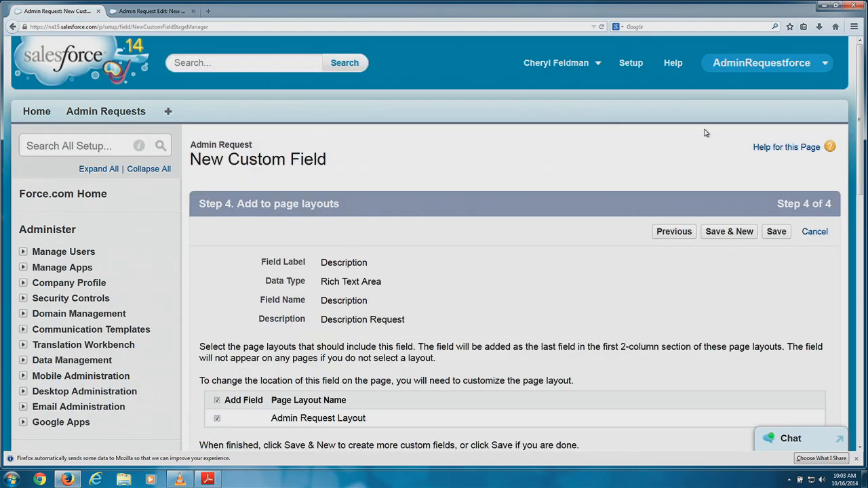
scroll(704, 134, down, 2)
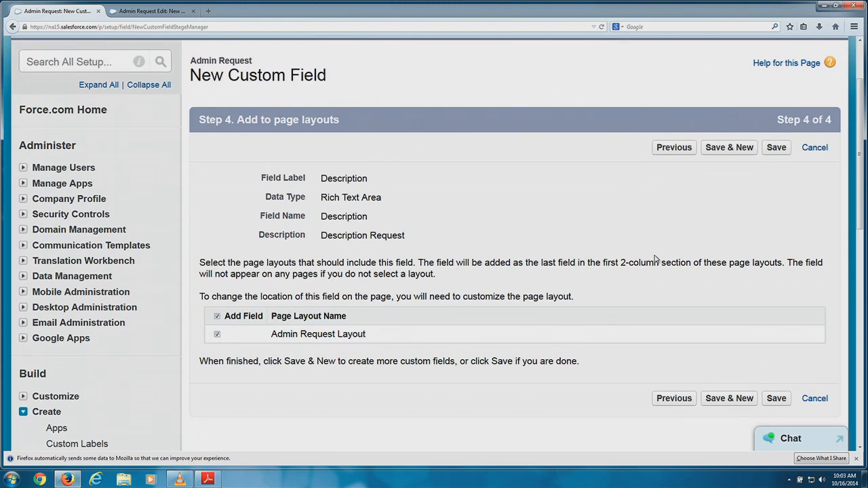
scroll(648, 257, down, 1)
click(734, 371)
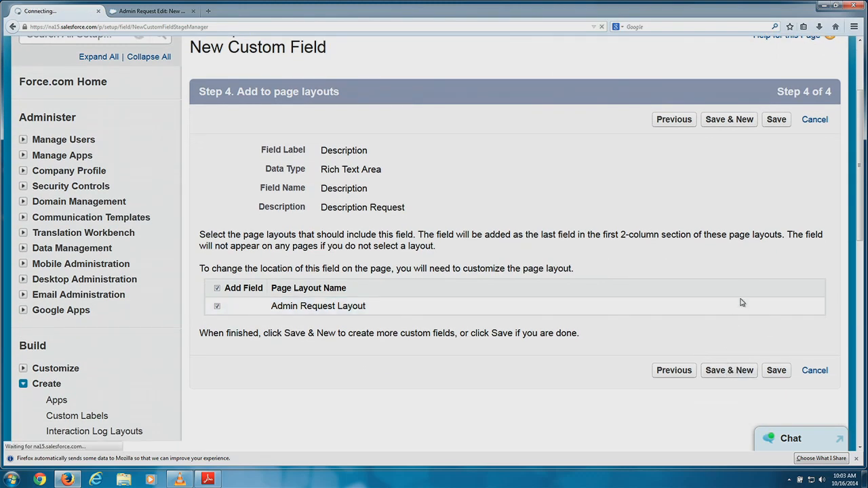
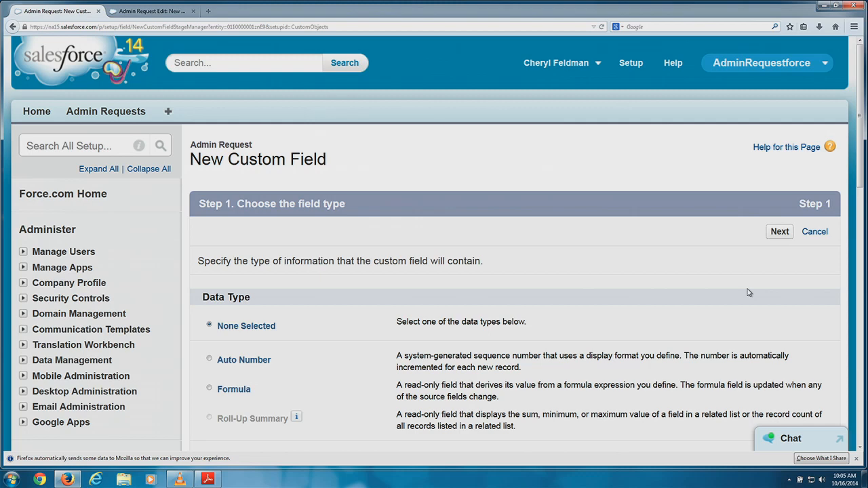
Choose Picklist as the new field's data type and continue to the details step.
scroll(749, 292, down, 10)
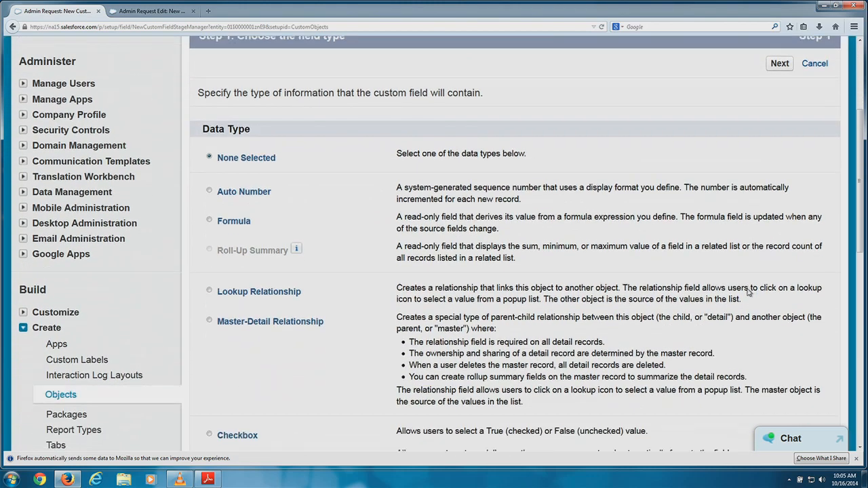
scroll(748, 292, down, 5)
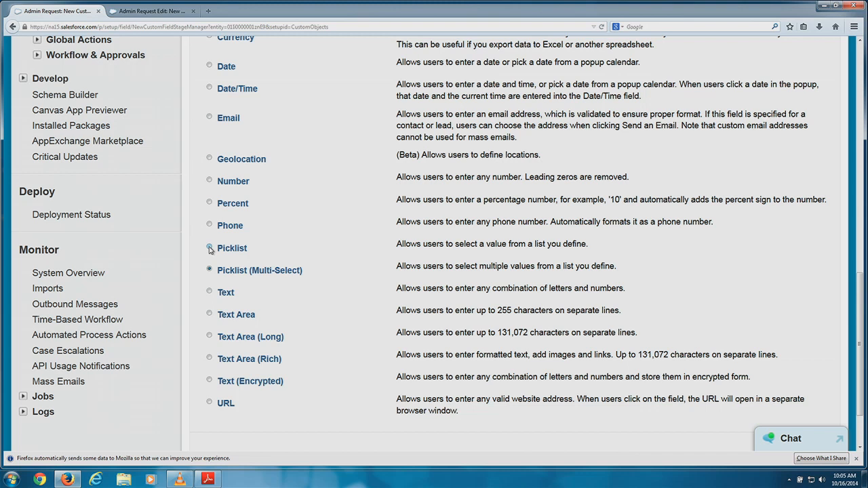
click(210, 249)
scroll(841, 287, down, 1)
scroll(839, 287, down, 1)
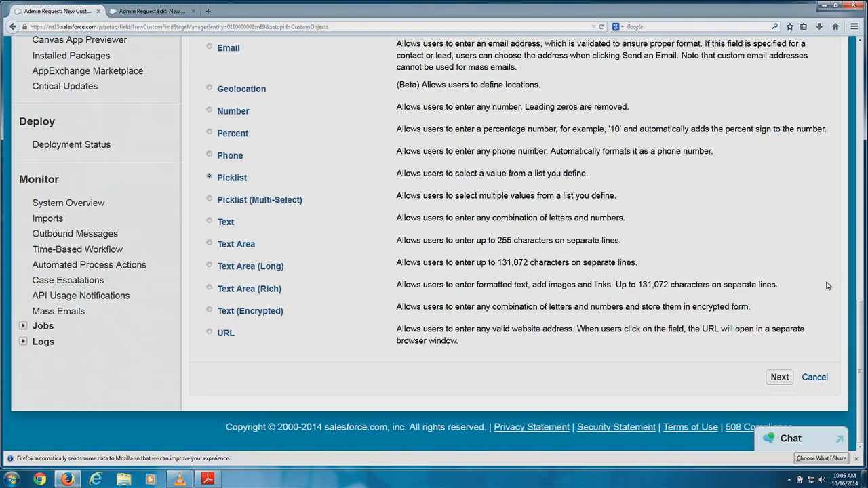
click(779, 377)
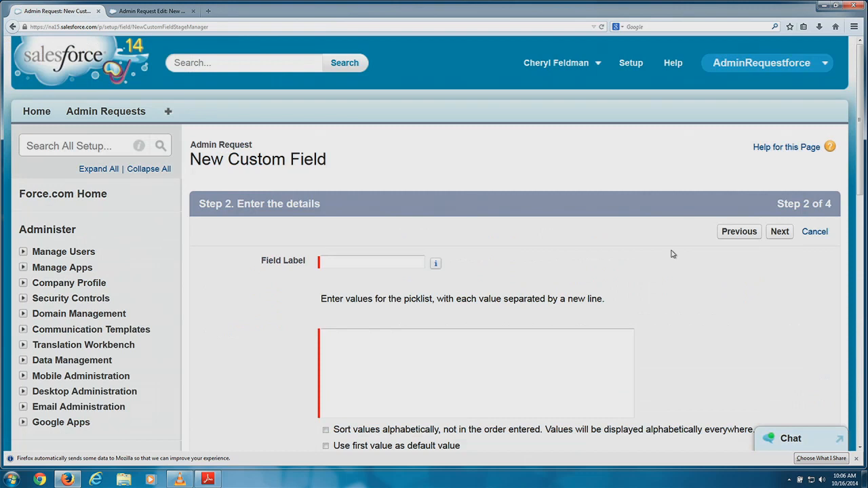
click(382, 263)
Enter 'Request Category' as the picklist's field label.
text(Re)
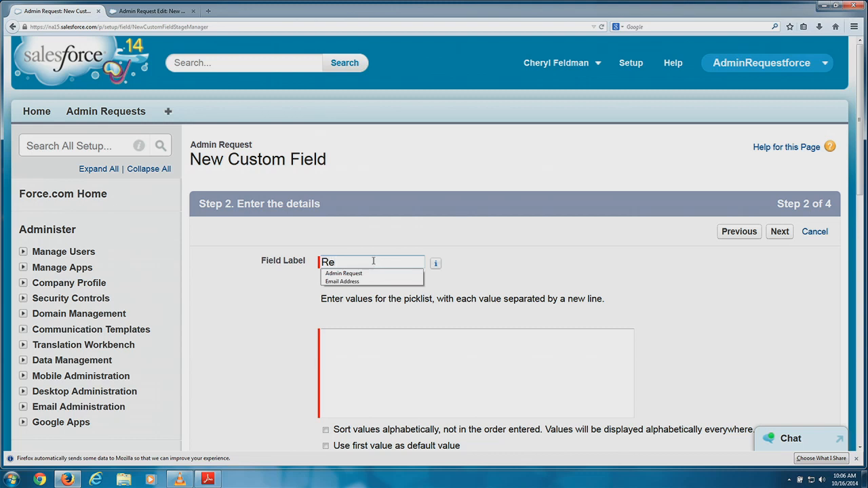
text(quest c)
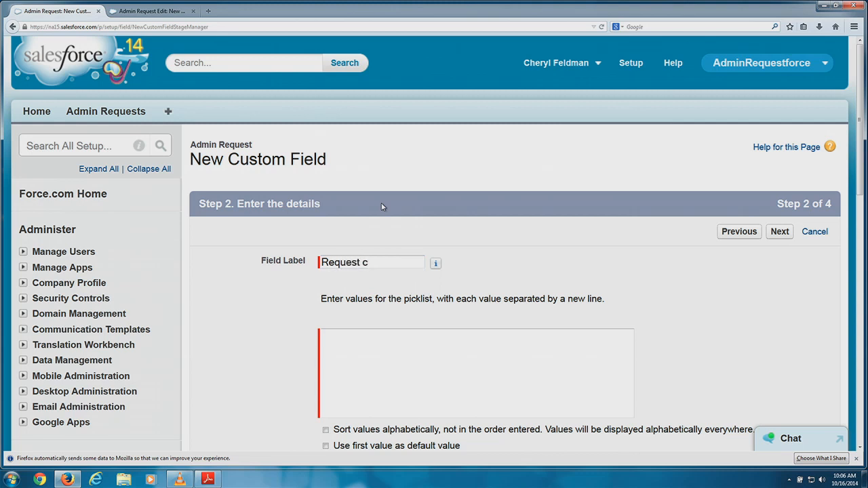
key(BackSpace)
text(Category)
click(374, 341)
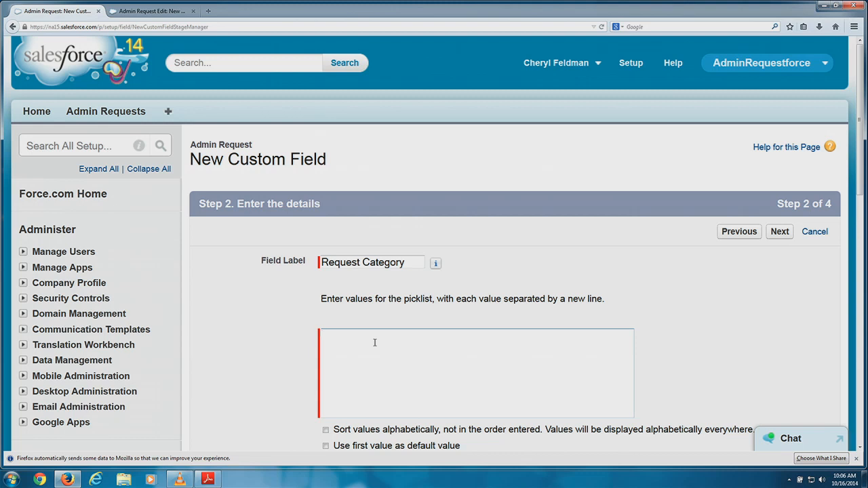
Enter the values User Activation, User Deactivation, General Customization and Reports & Dashboards, one per line.
click(335, 348)
text(User Activation)
key(Return)
text(User Deactivation)
key(Return)
text(General )
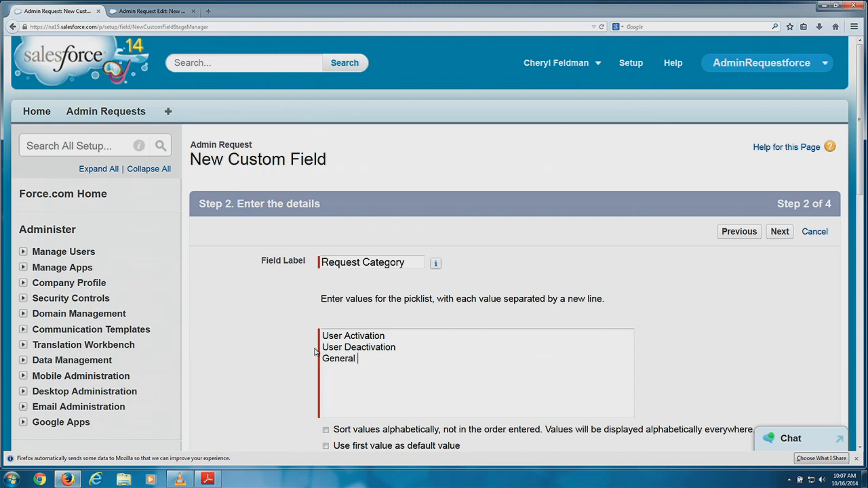
text(Customization)
key(Return)
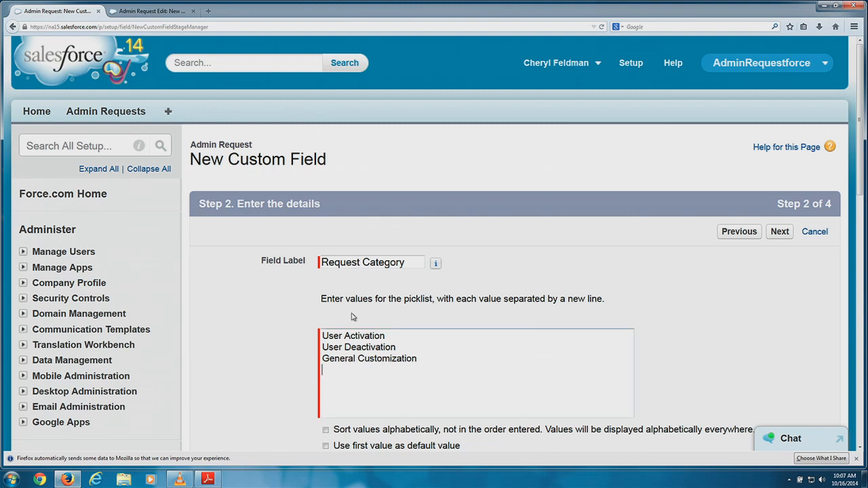
text(Report)
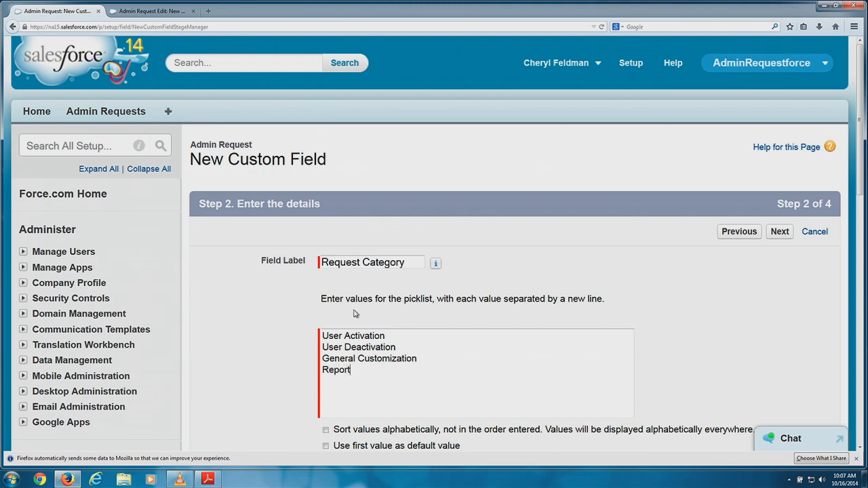
text(s & Dad)
key(BackSpace)
text(shboards)
key(Return)
Add Duplicate Identified, Bug Fix, Change User Privleges and Other as the remaining values.
text(Dupli)
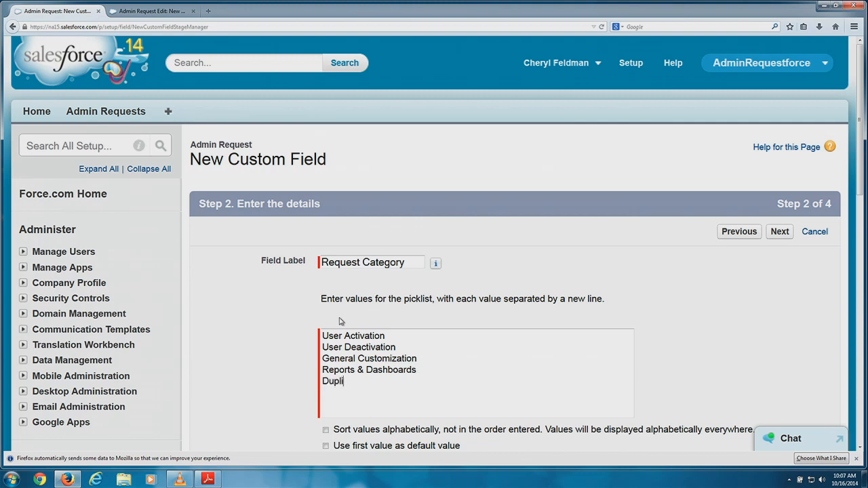
text(cate Identif)
text(ied)
text(Bug)
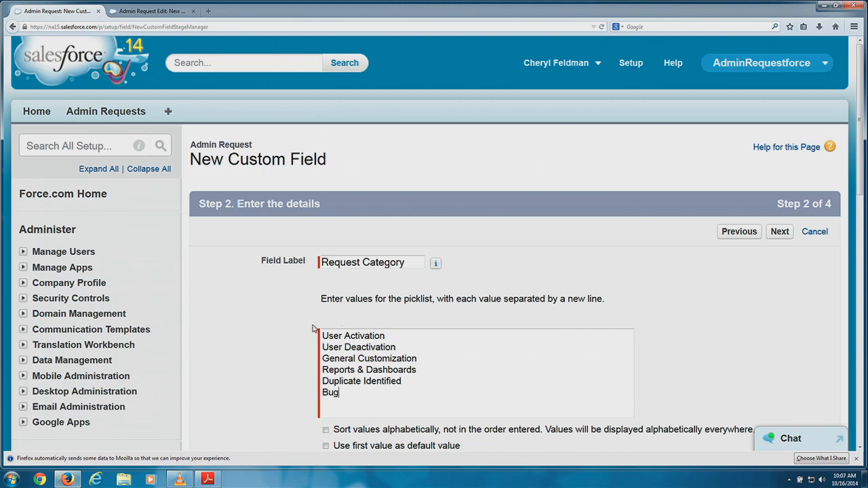
text( Fix)
text(Change U)
text(ser Priv)
text(leges)
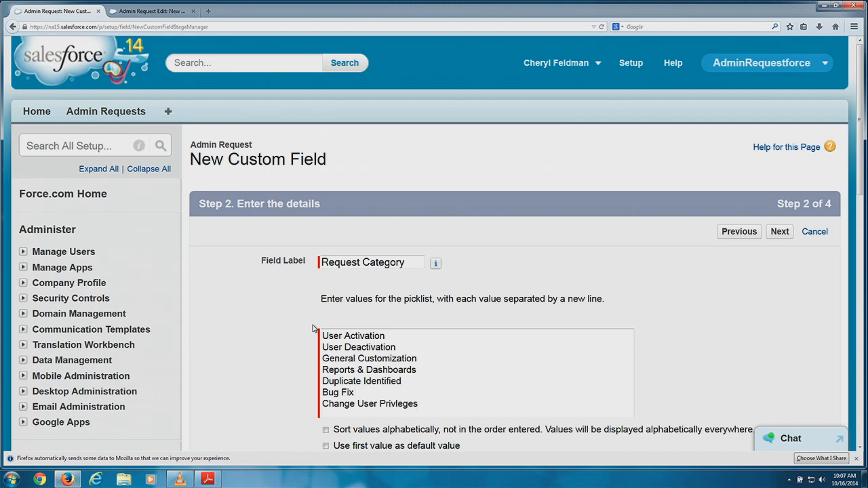
key(Return)
text(Other)
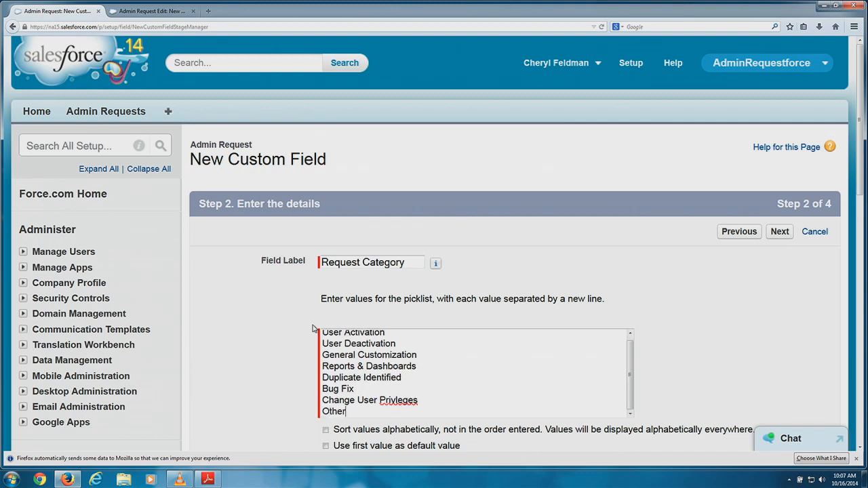
Correct the misspelled 'Privleges' to 'Privileges' using the spelling suggestion.
right_click(394, 402)
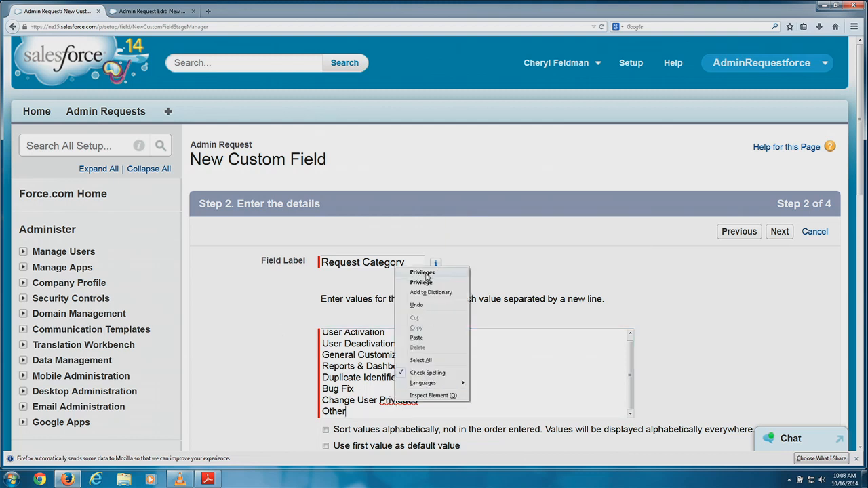
click(433, 276)
click(448, 385)
scroll(449, 376, up, 1)
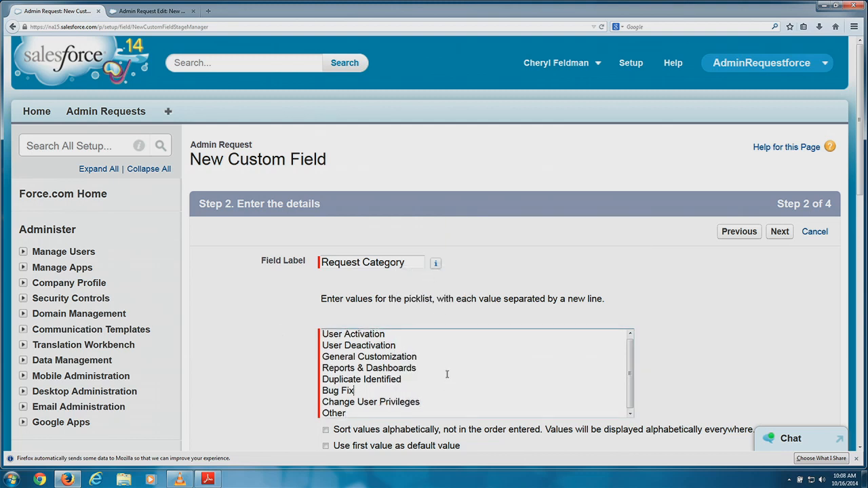
scroll(434, 346, down, 3)
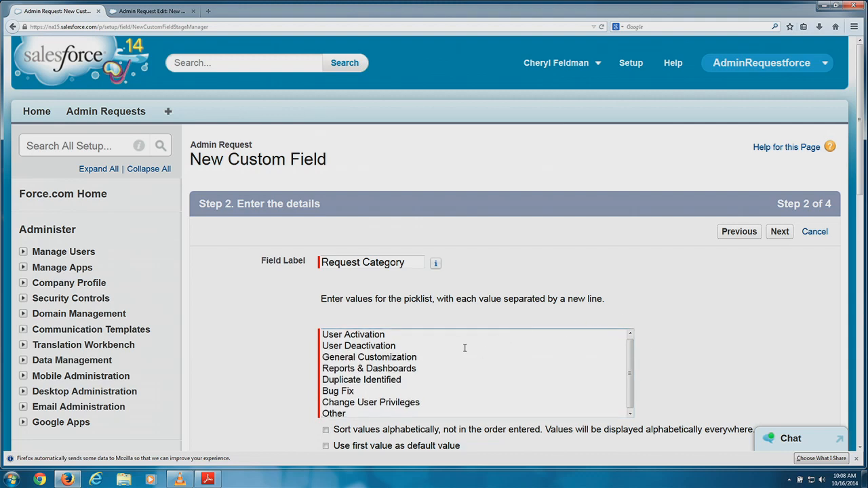
scroll(421, 329, up, 1)
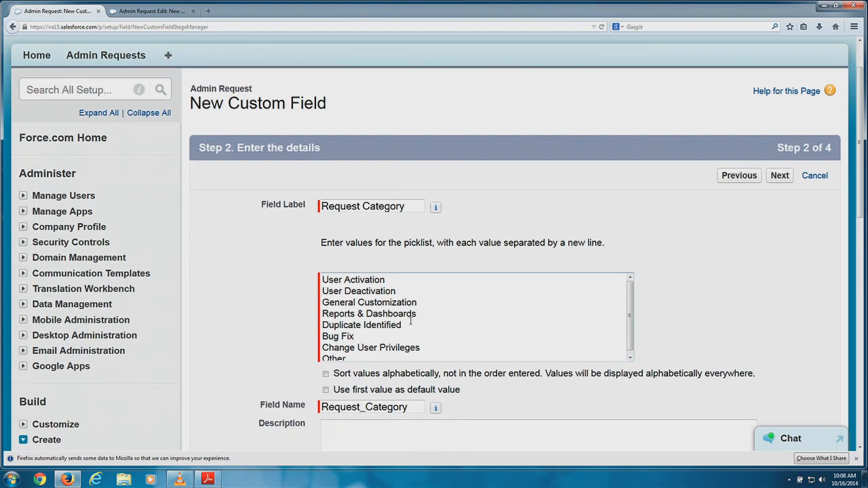
Make the first value, User Activation, the default and proceed to field-level security.
scroll(419, 316, up, 1)
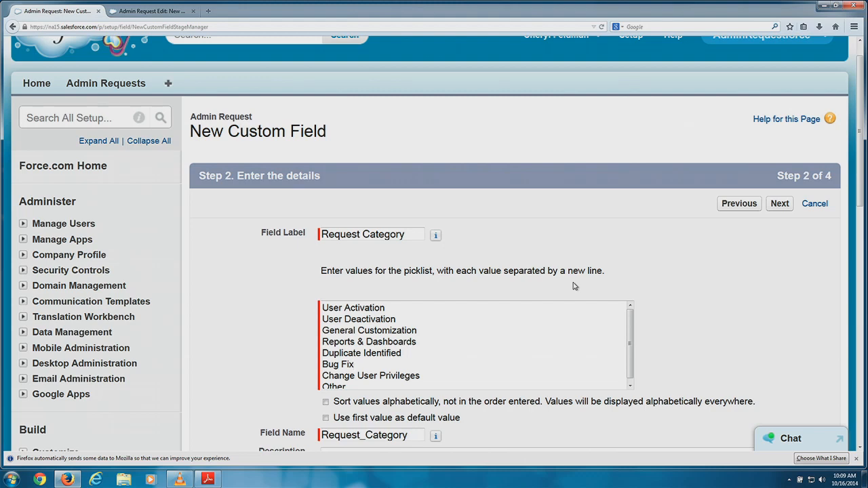
scroll(407, 302, down, 2)
scroll(388, 313, down, 1)
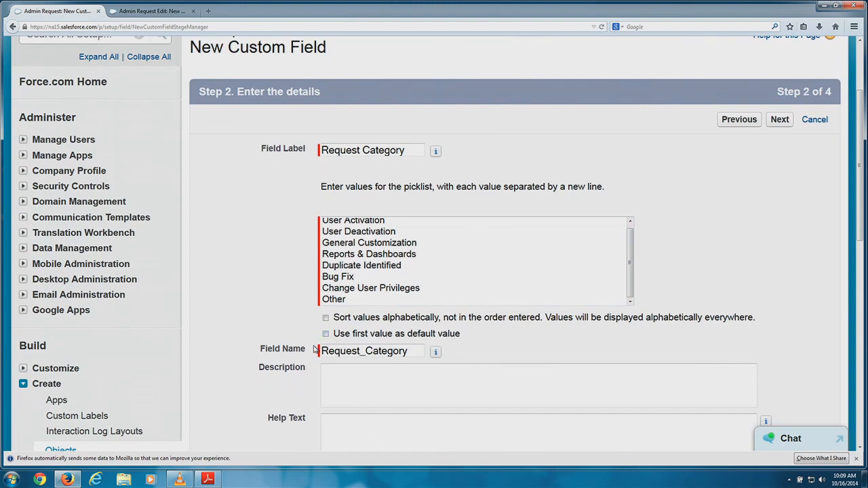
scroll(484, 342, down, 1)
scroll(484, 342, down, 3)
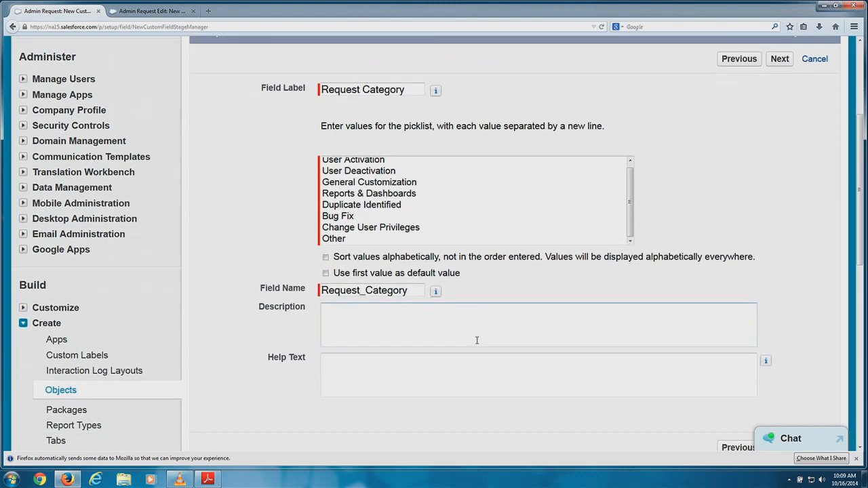
click(326, 224)
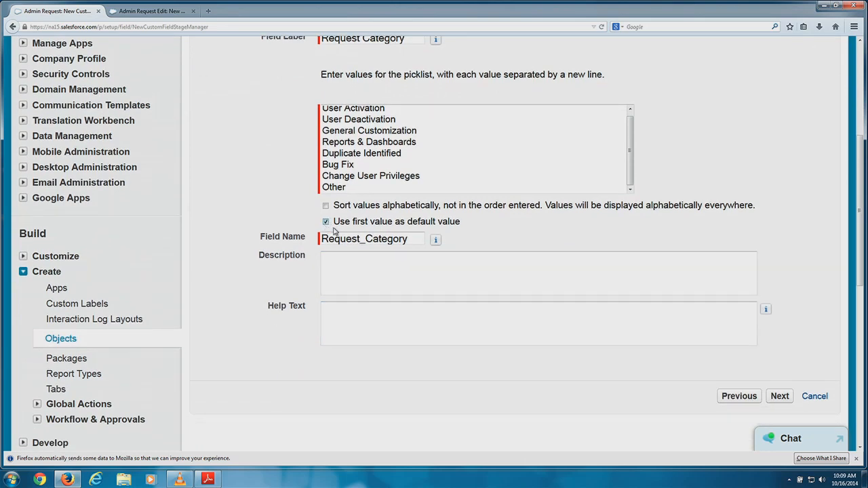
scroll(411, 193, up, 3)
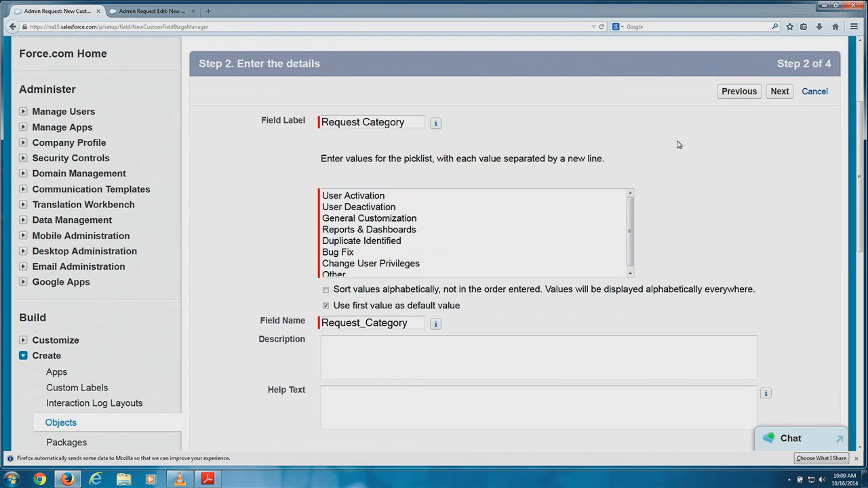
click(780, 92)
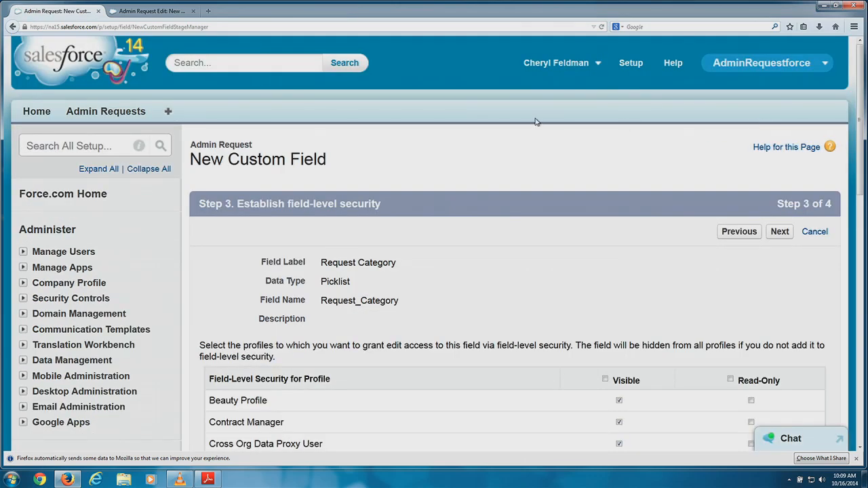
Accept the default field-level security and continue to the page layout step.
scroll(537, 124, down, 4)
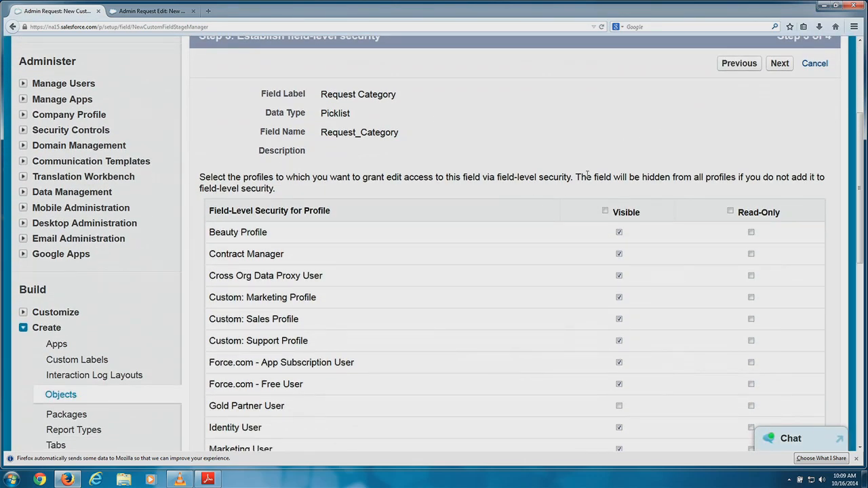
click(781, 64)
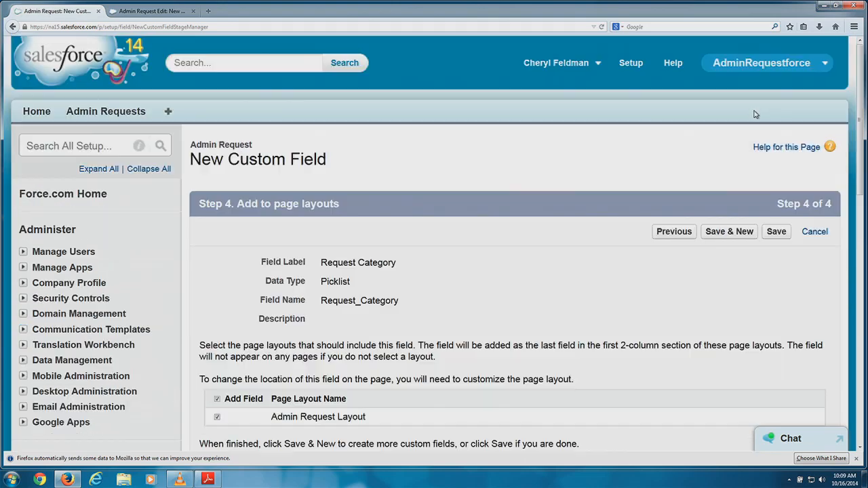
scroll(637, 194, down, 3)
scroll(701, 333, down, 2)
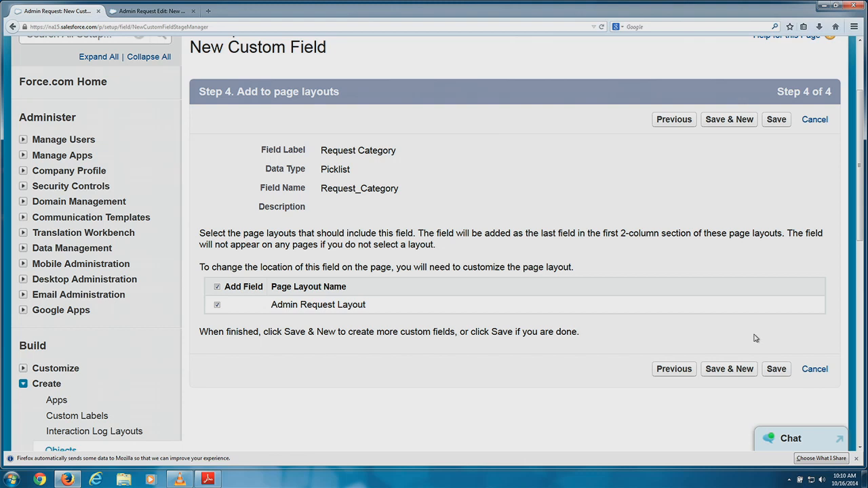
Save the Request Category field and confirm it is listed as a Picklist.
click(773, 370)
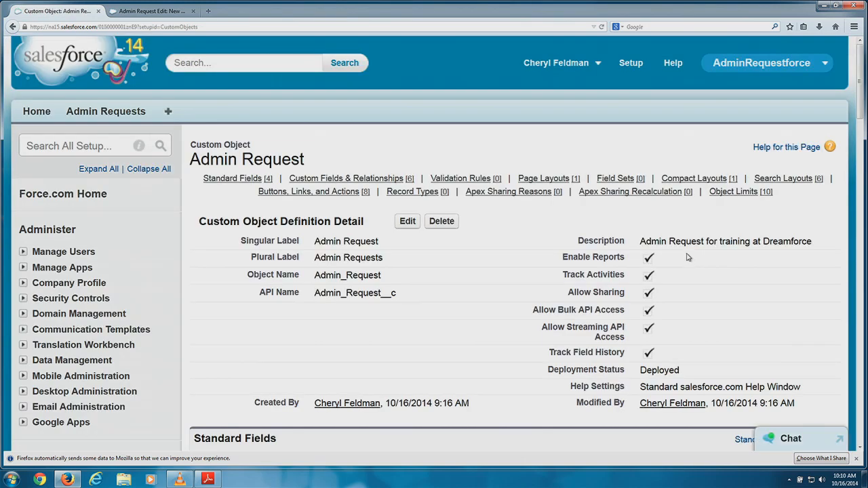
scroll(636, 237, down, 10)
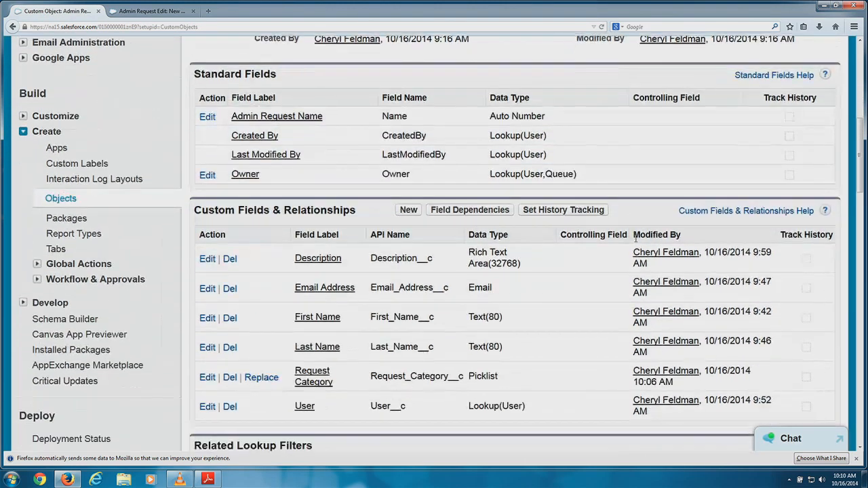
scroll(635, 237, down, 1)
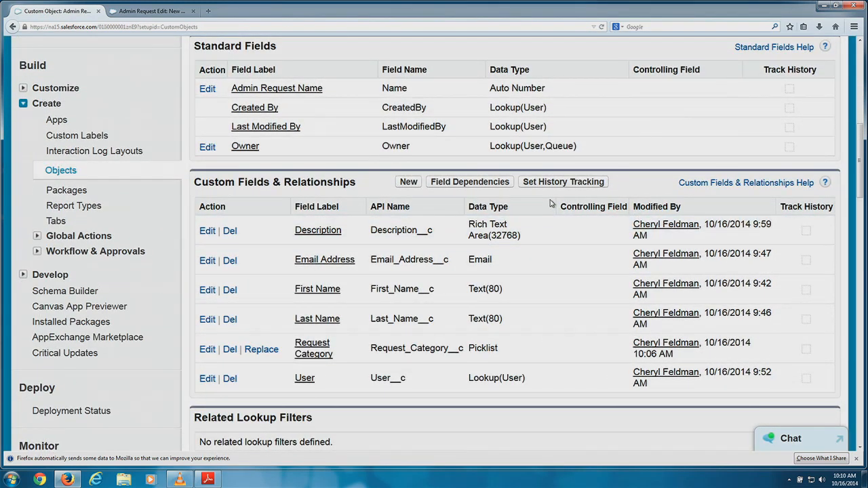
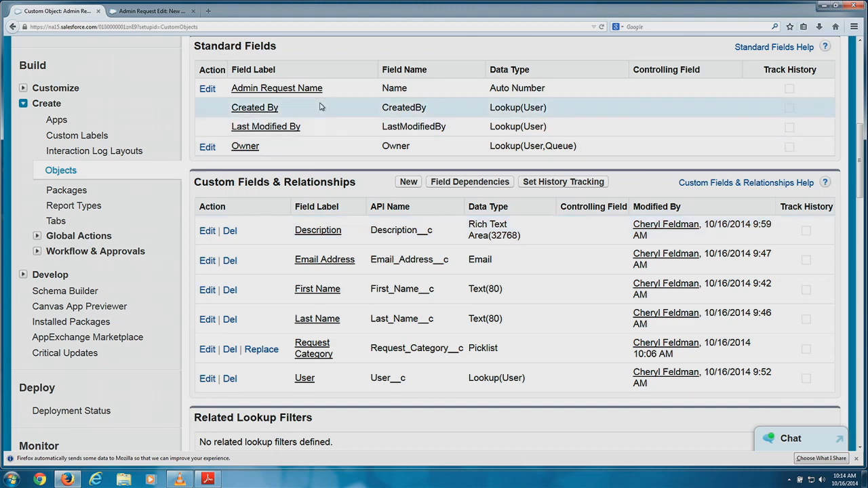
Launch the New Custom Field wizard from Admin Request's Custom Fields & Relationships list.
click(408, 182)
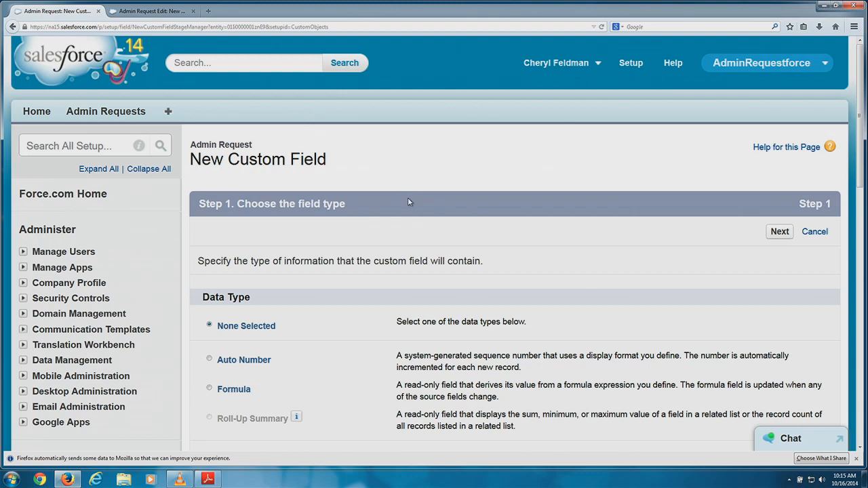
triple_click(408, 198)
scroll(407, 198, down, 5)
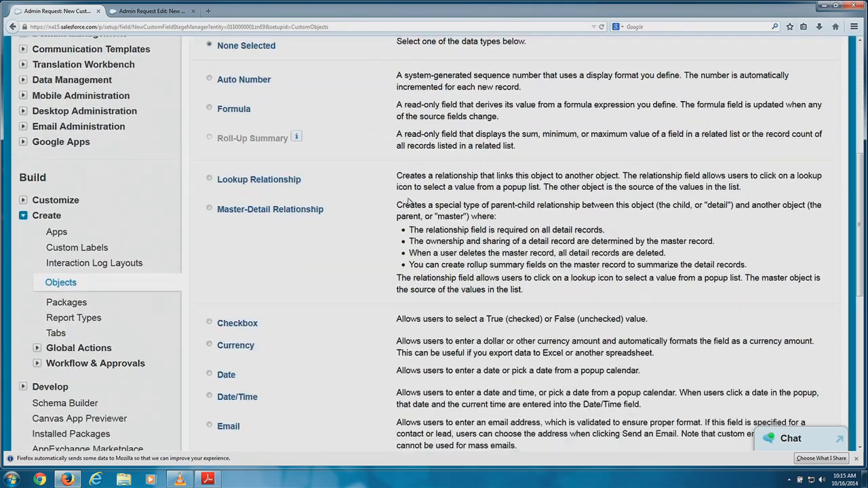
scroll(408, 200, down, 3)
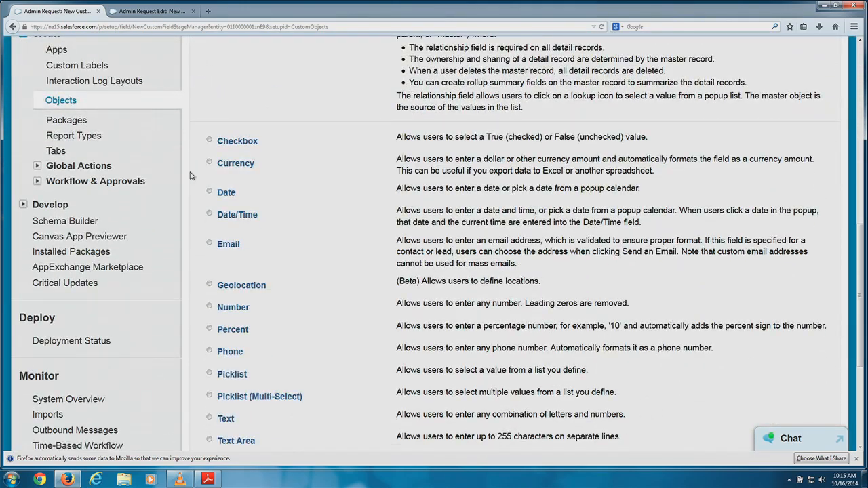
click(209, 192)
scroll(787, 332, down, 3)
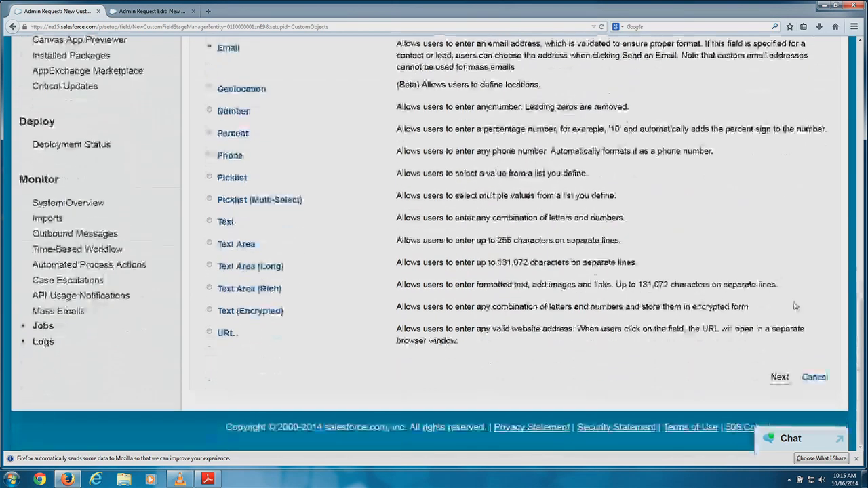
click(780, 377)
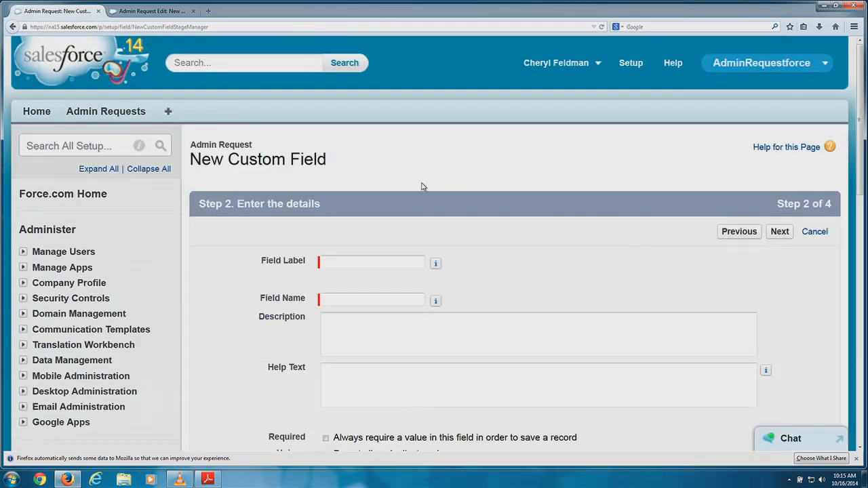
click(375, 261)
text(Create Date)
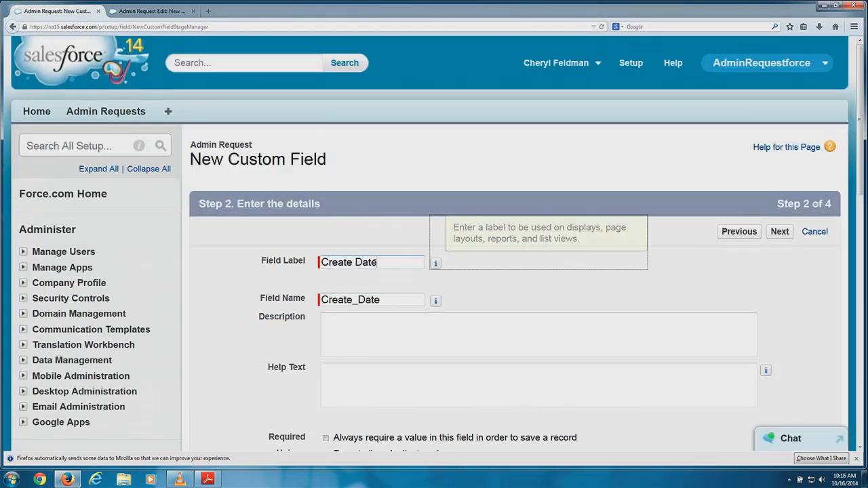
click(780, 232)
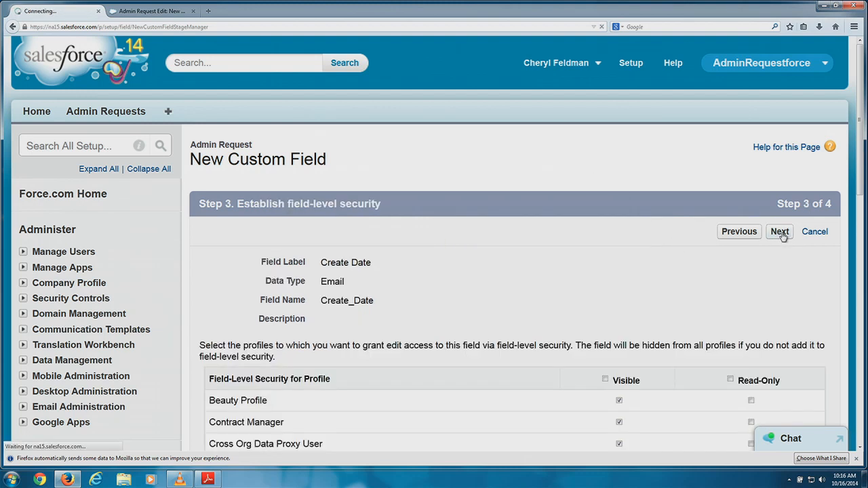
click(780, 231)
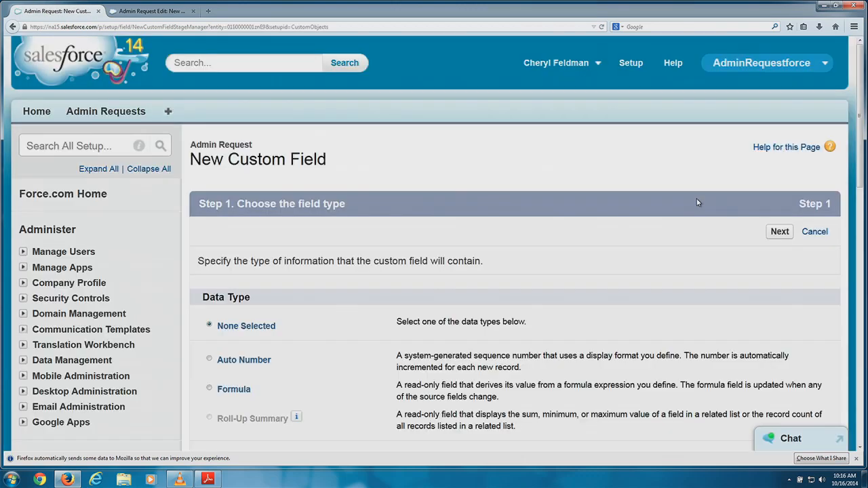
Choose the Date data type and label the new field 'Closed Date'.
scroll(639, 253, down, 7)
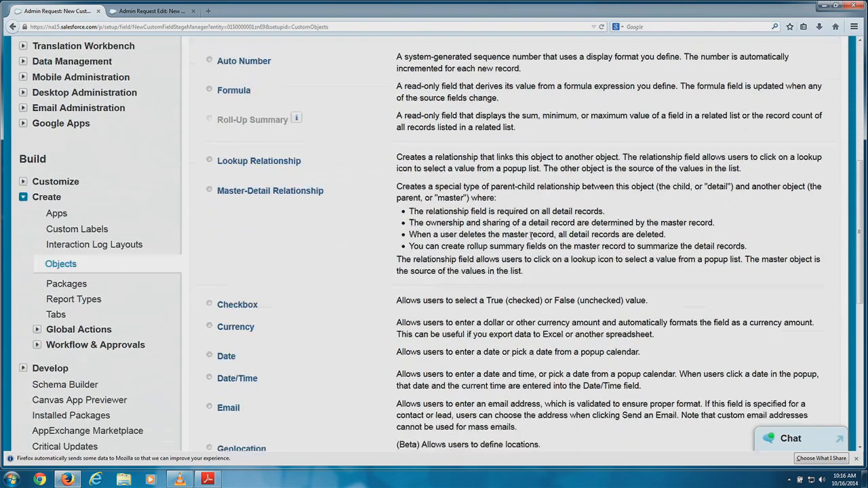
scroll(531, 234, down, 1)
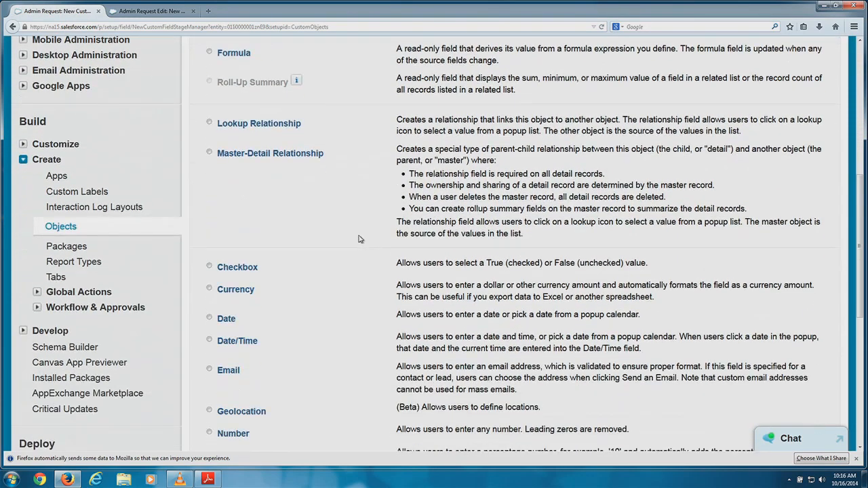
click(210, 318)
scroll(668, 403, down, 3)
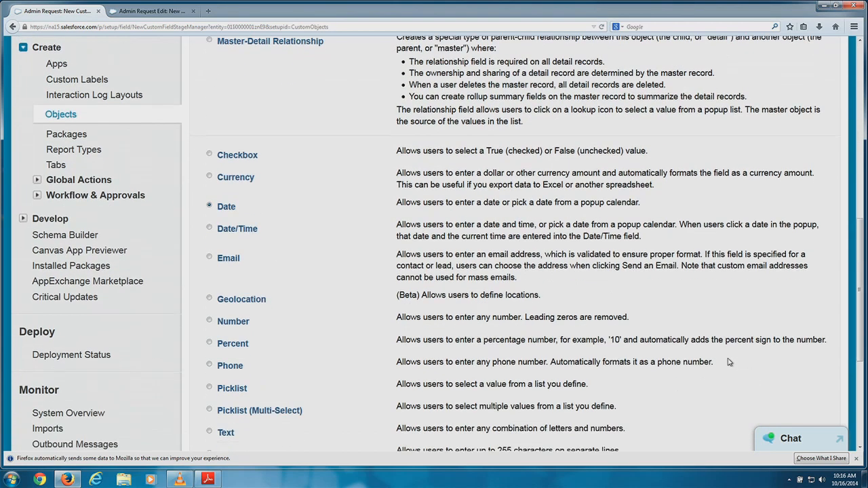
scroll(729, 362, down, 5)
click(779, 378)
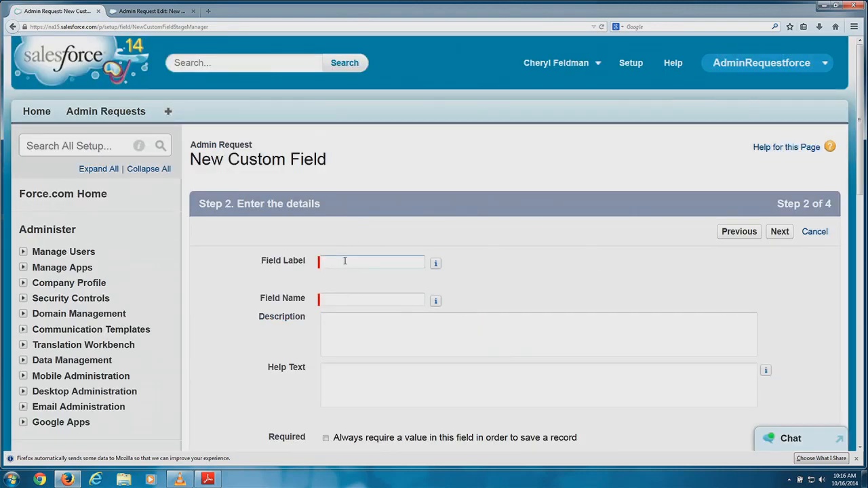
click(345, 261)
text(Closed Date)
Keep default field-level security and Admin Request Layout, then Save & New Closed Date.
drag(342, 299, 381, 299)
scroll(536, 289, down, 2)
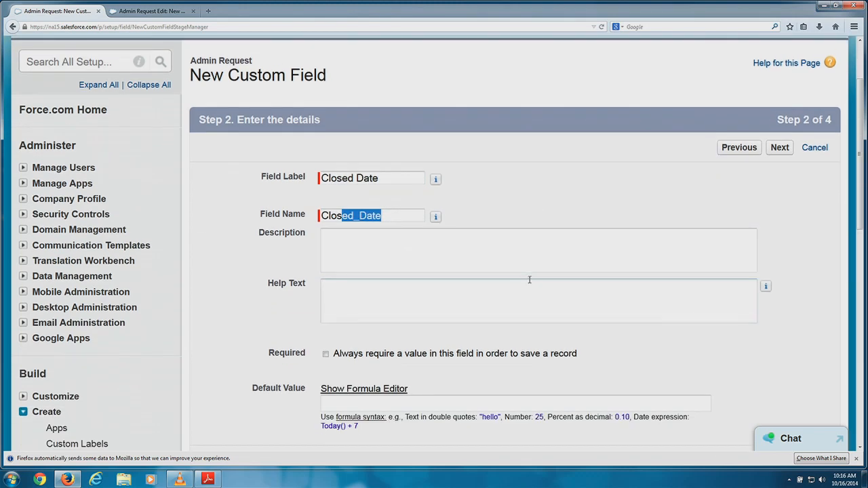
scroll(534, 280, down, 3)
click(779, 348)
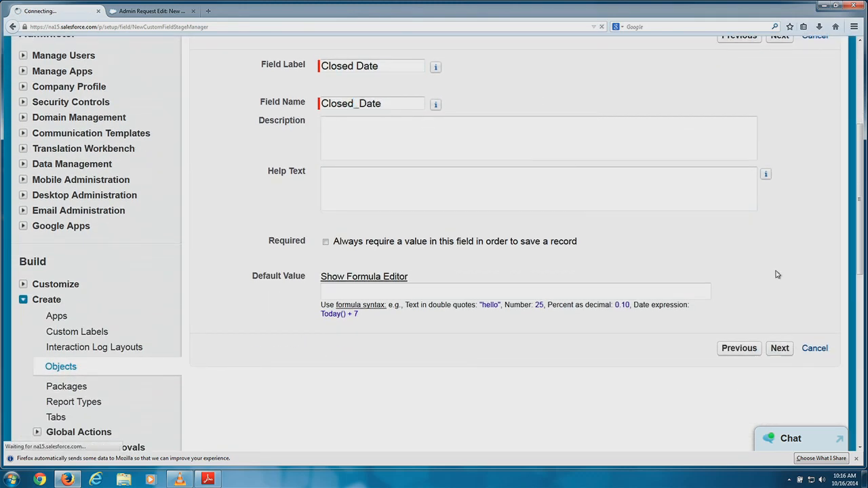
scroll(777, 274, down, 5)
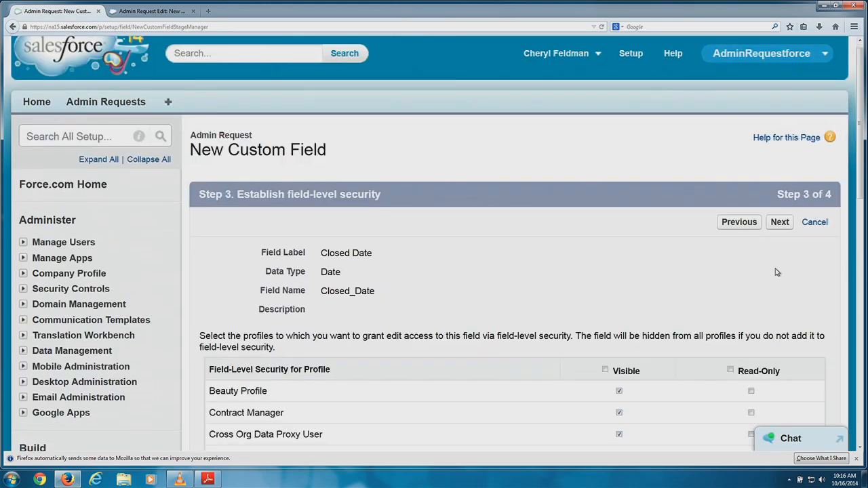
click(780, 63)
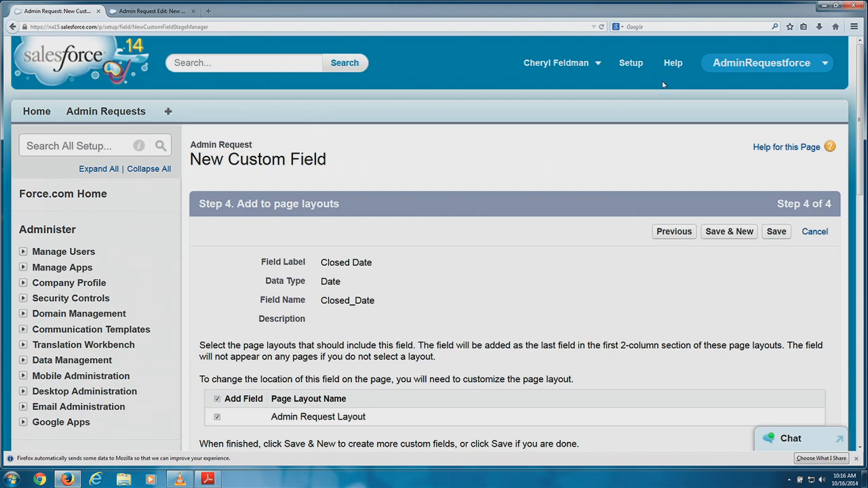
scroll(657, 184, down, 3)
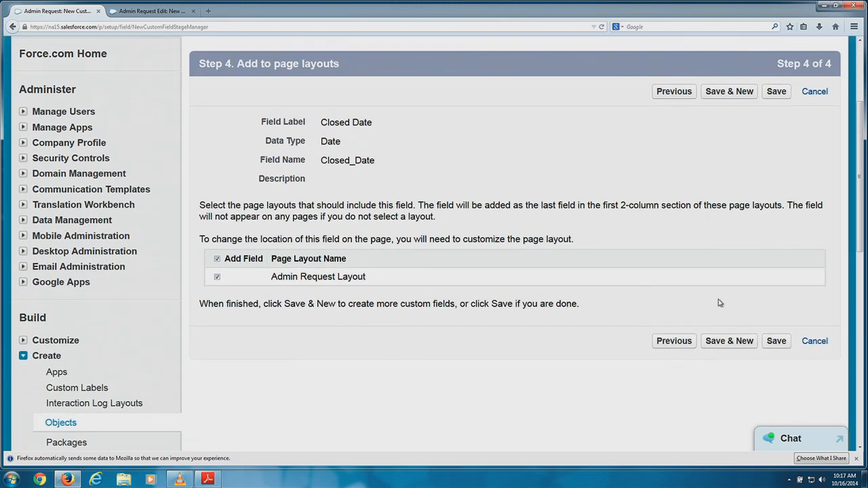
click(748, 344)
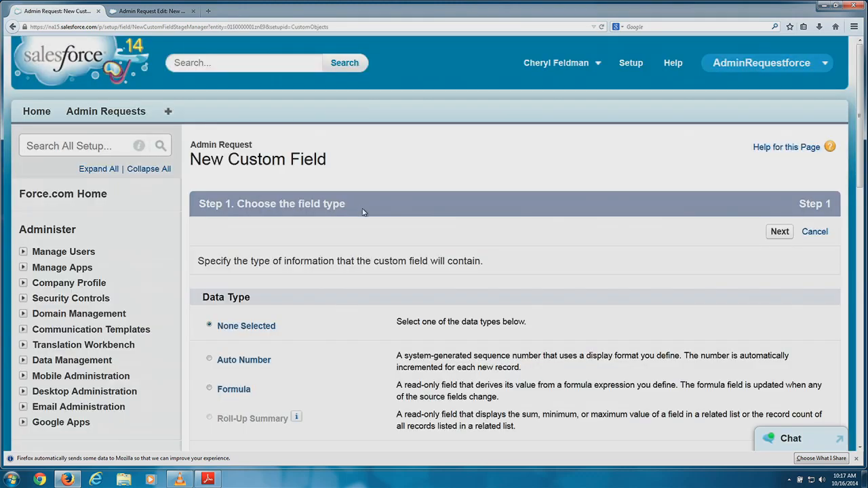
Choose the Formula data type and label the field '# of Days Open'.
scroll(362, 212, down, 5)
click(211, 165)
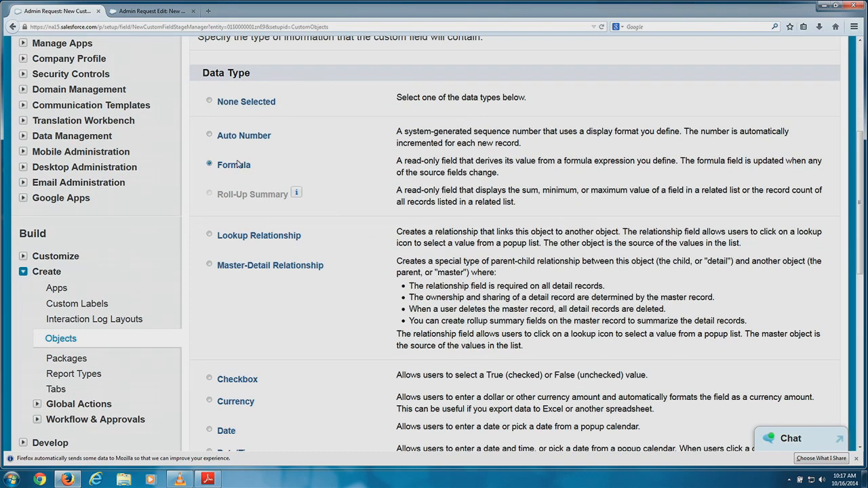
scroll(237, 163, up, 4)
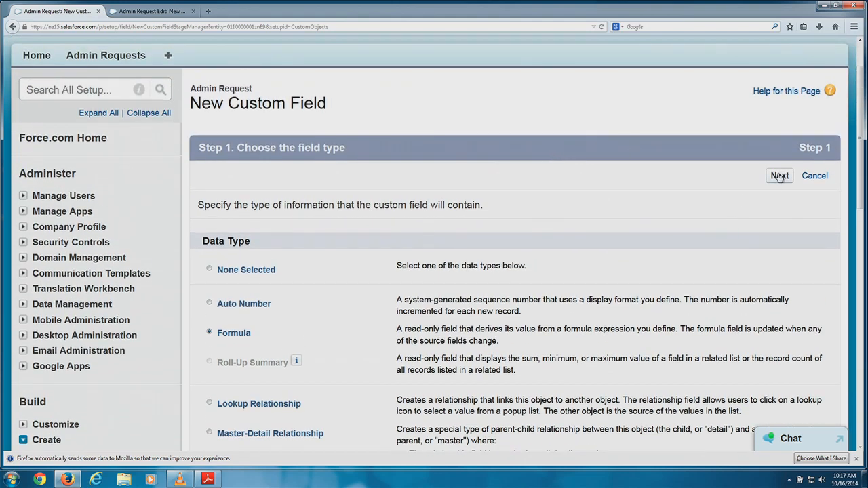
click(778, 176)
scroll(368, 178, down, 3)
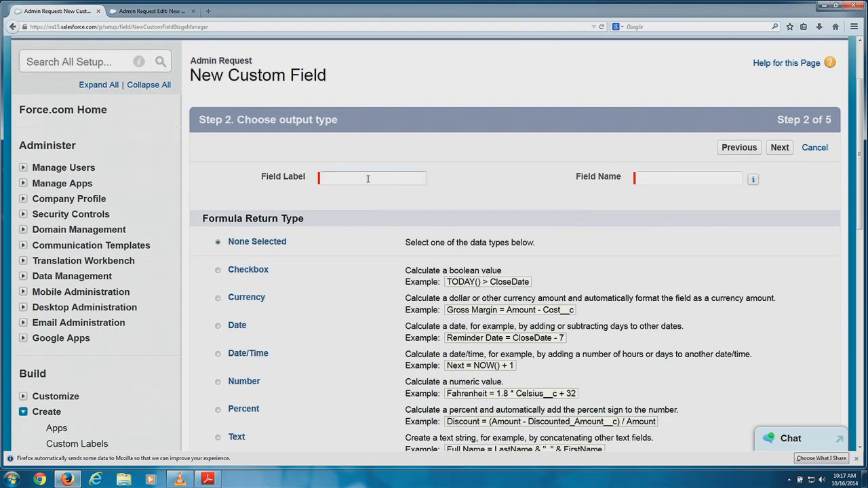
click(367, 178)
text(# of Days Open)
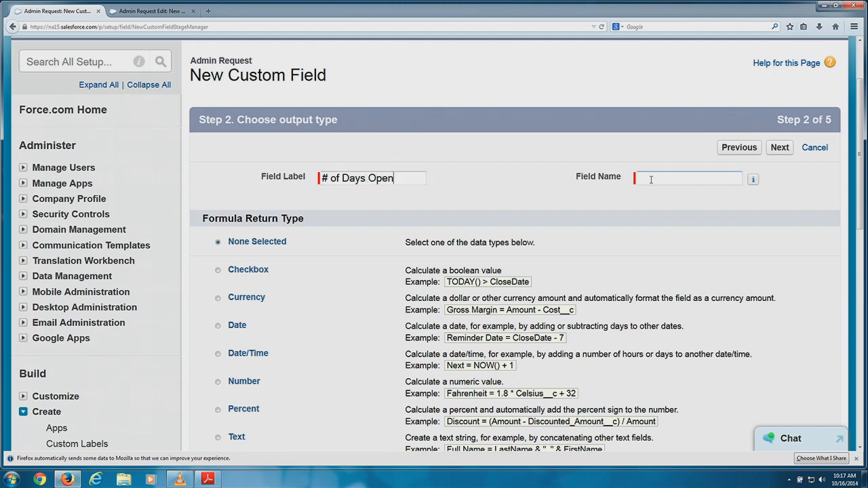
click(651, 180)
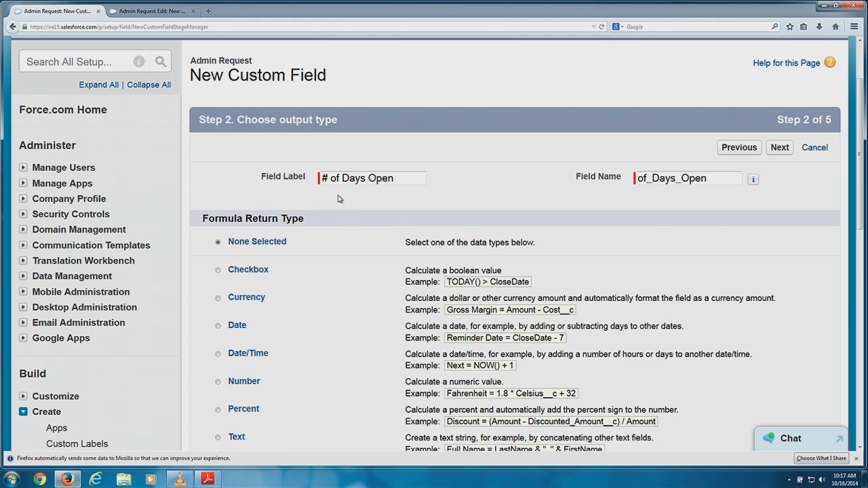
Set the formula return type to Number with 0 decimal places.
scroll(333, 196, down, 3)
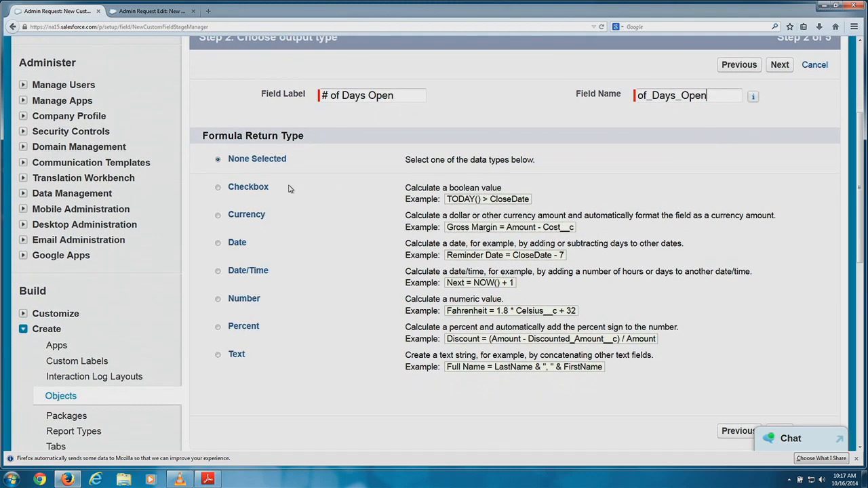
scroll(288, 188, down, 1)
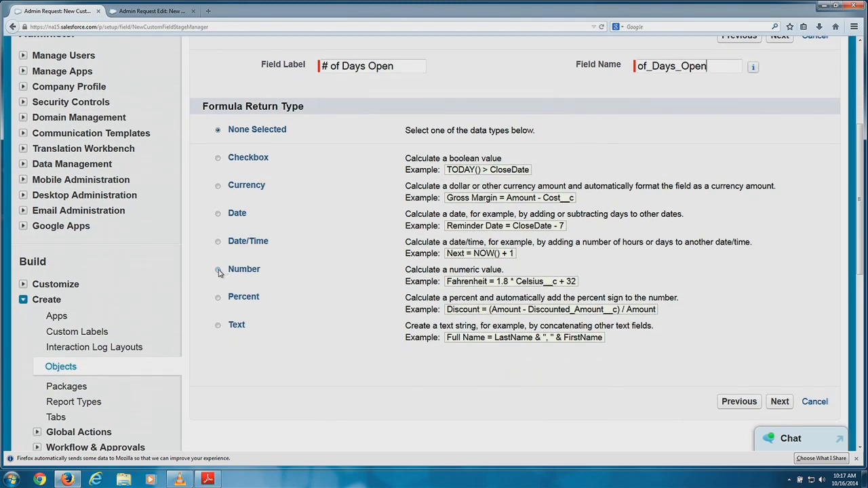
click(219, 271)
scroll(434, 291, down, 2)
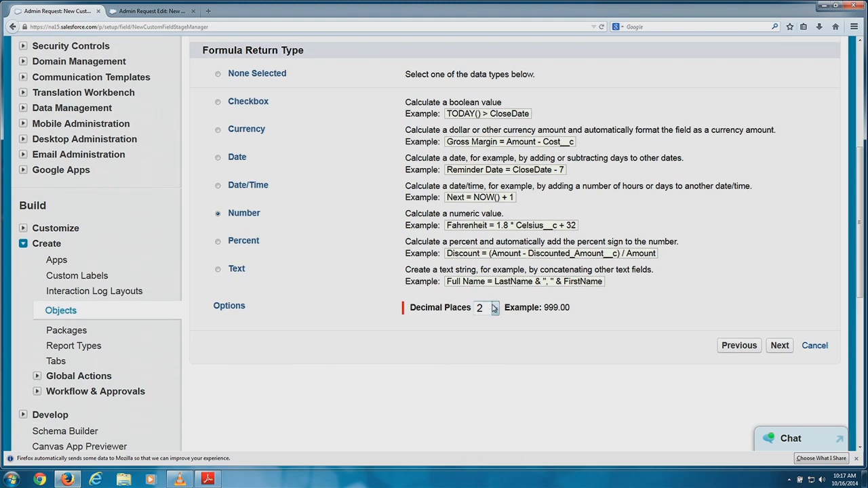
click(494, 308)
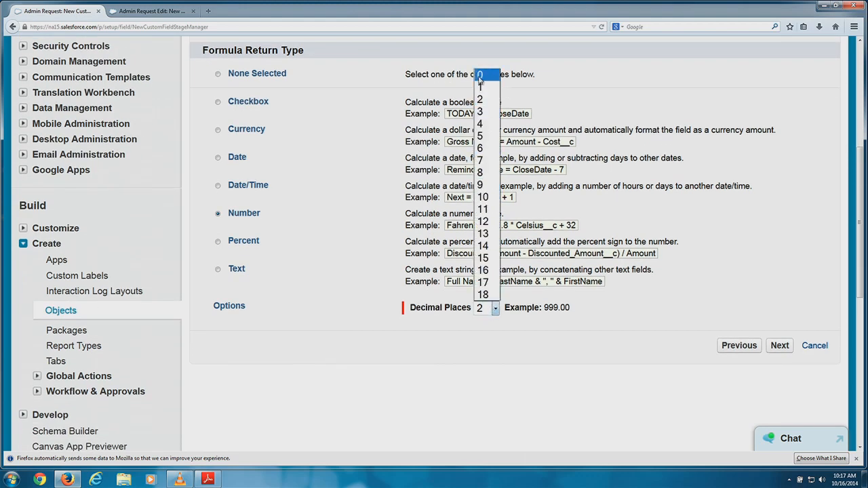
click(479, 75)
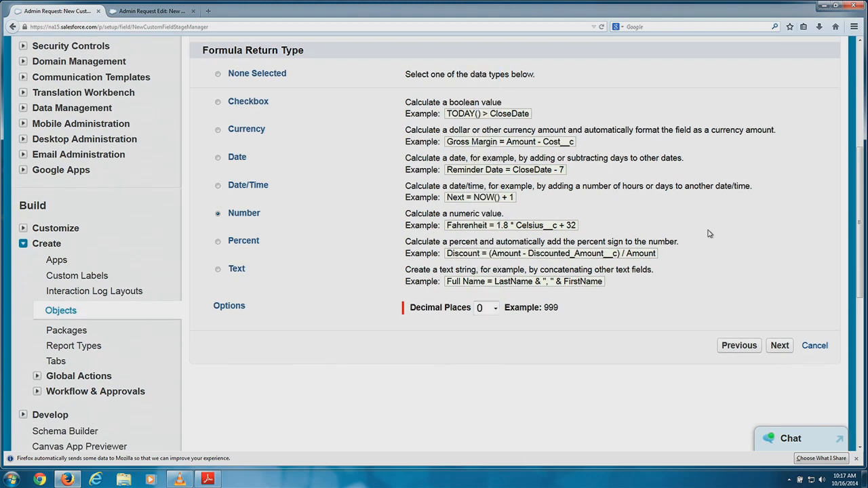
click(780, 347)
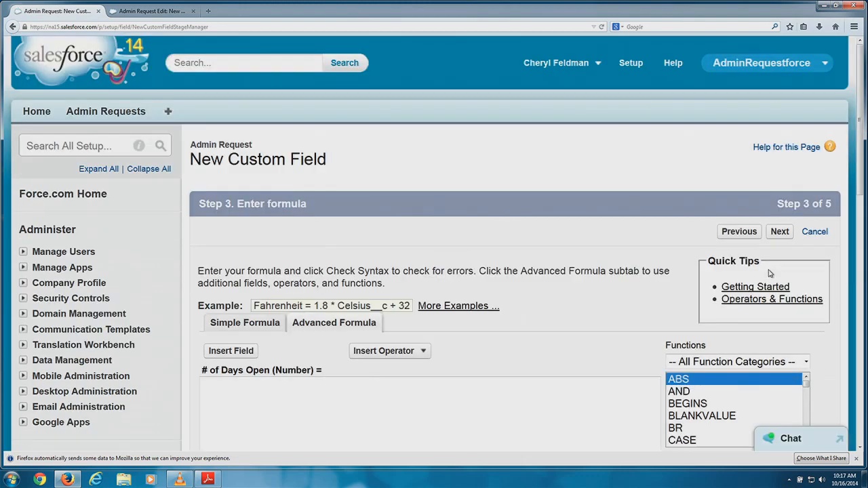
Start typing the formula and review the BEGINS and BLANKVALUE function descriptions.
scroll(457, 140, down, 4)
click(327, 301)
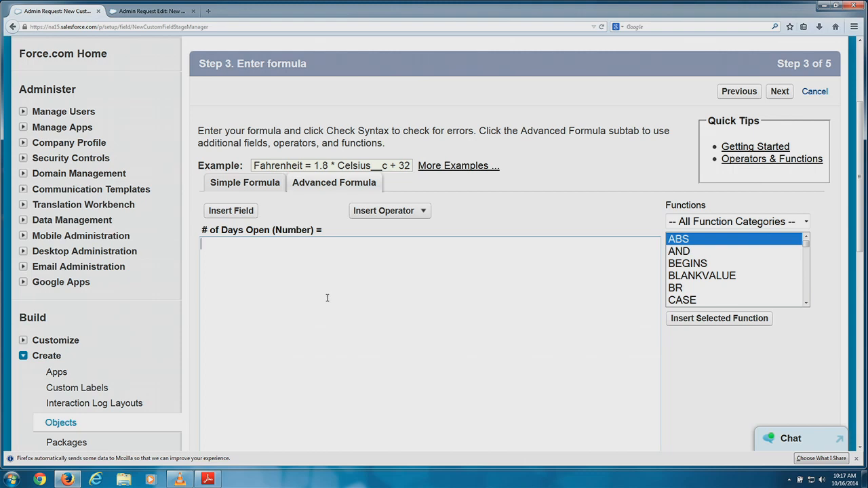
click(326, 298)
text(IF(ISBla)
key(BackSpace)
key(BackSpace)
key(BackSpace)
key(BackSpace)
key(BackSpace)
click(693, 263)
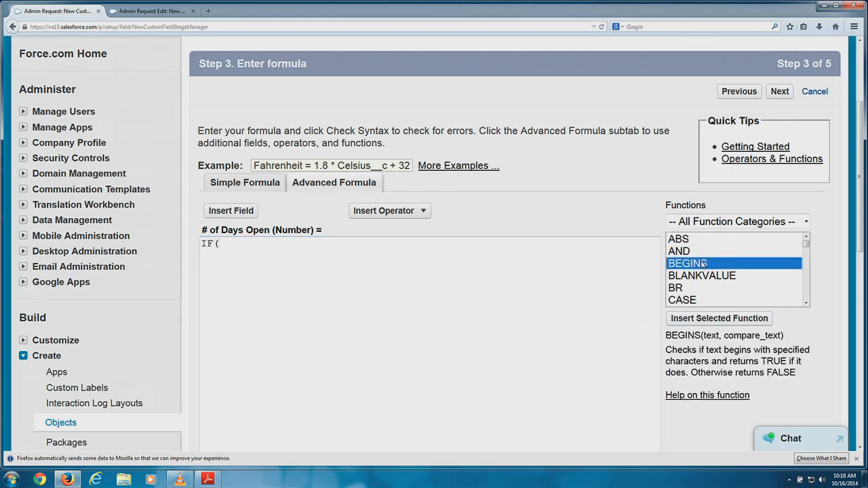
scroll(697, 268, down, 2)
scroll(694, 270, down, 4)
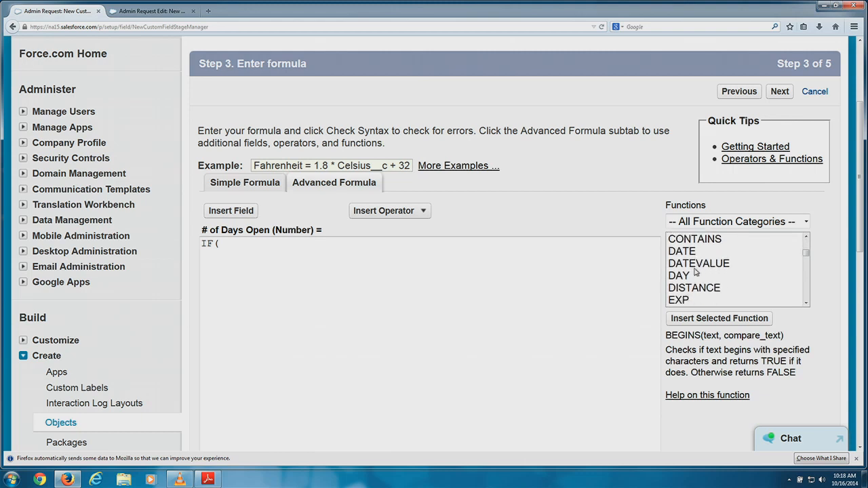
scroll(694, 270, down, 5)
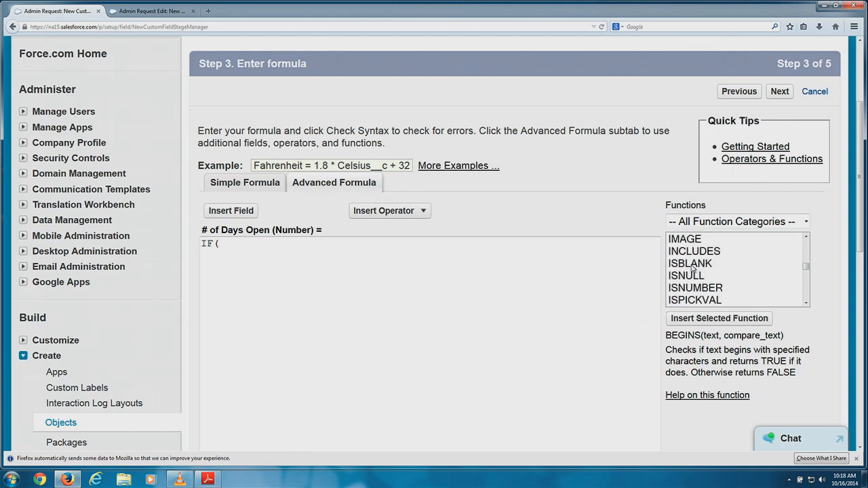
scroll(693, 270, down, 6)
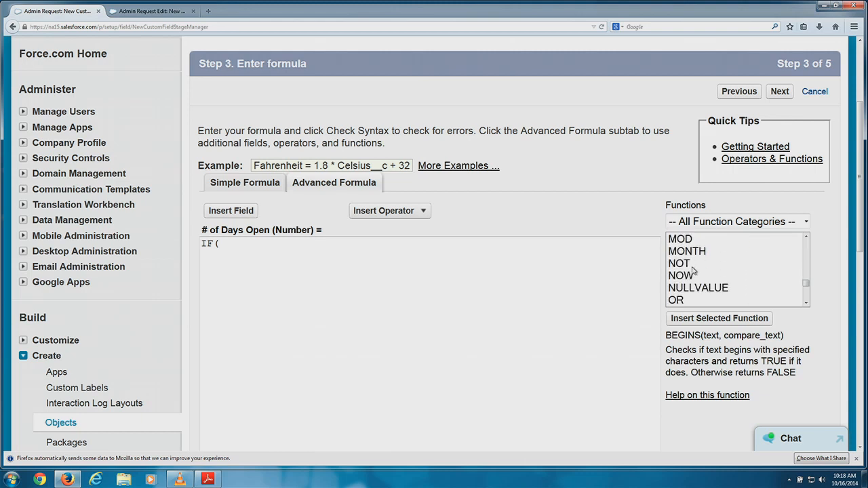
scroll(818, 301, down, 2)
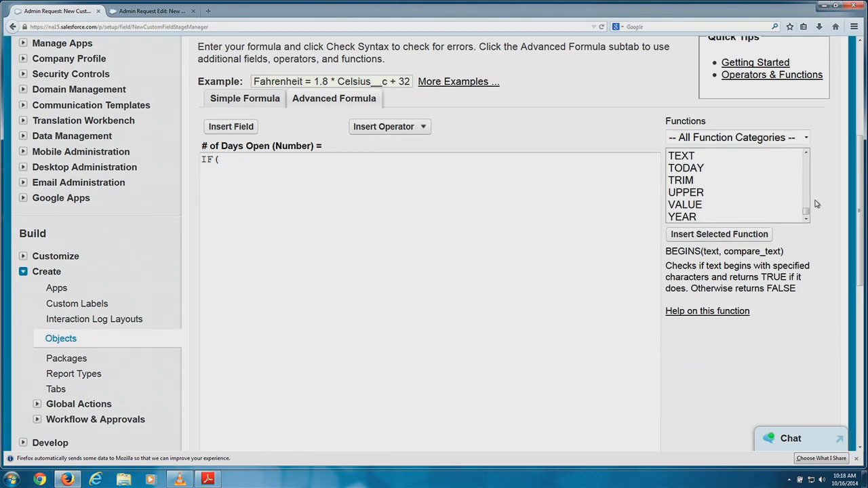
drag(806, 219, 808, 155)
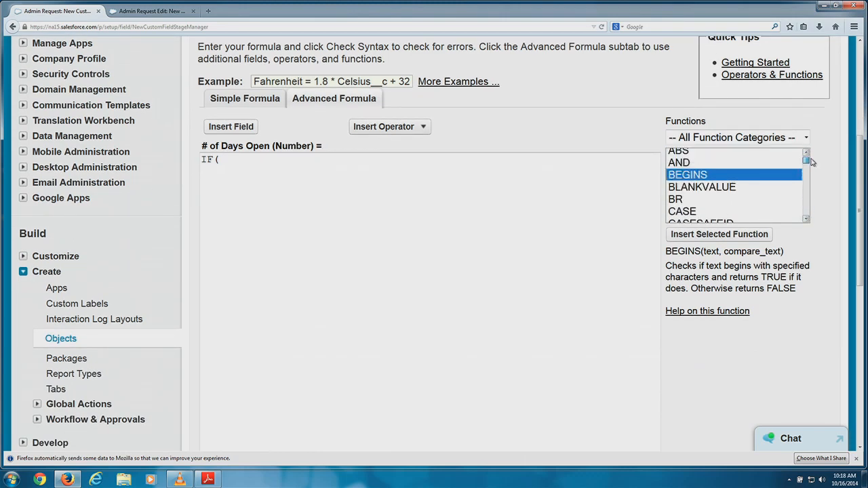
click(735, 188)
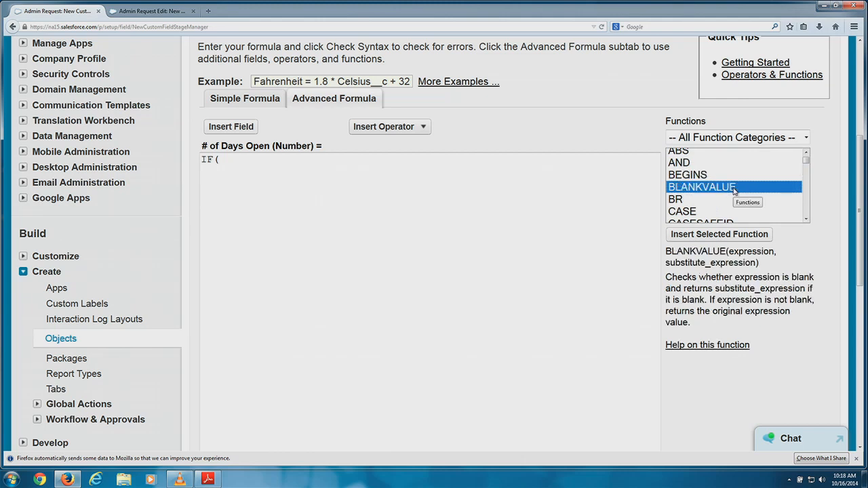
mouse_move(807, 158)
mouse_down()
mouse_move(808, 173)
mouse_move(807, 160)
mouse_up()
Write IF(ISBLANK( Closed_Date__c ), using the inserted Closed Date field.
click(241, 163)
text(IF()
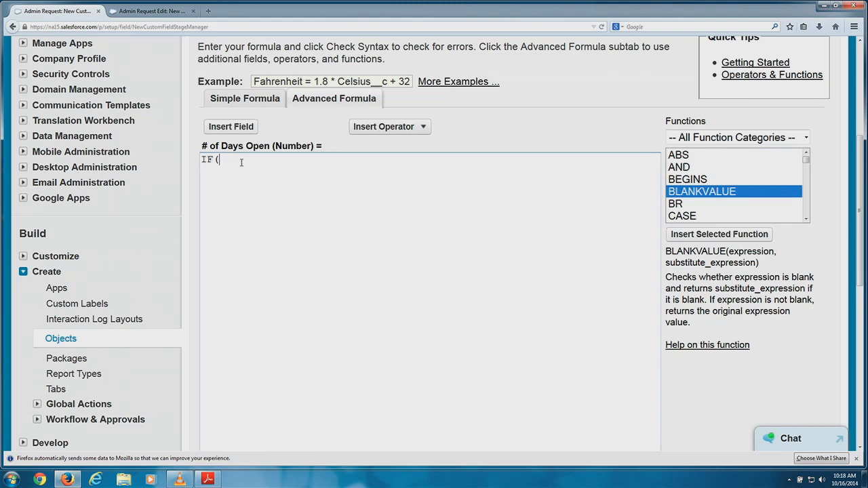
text(ISBLANK()
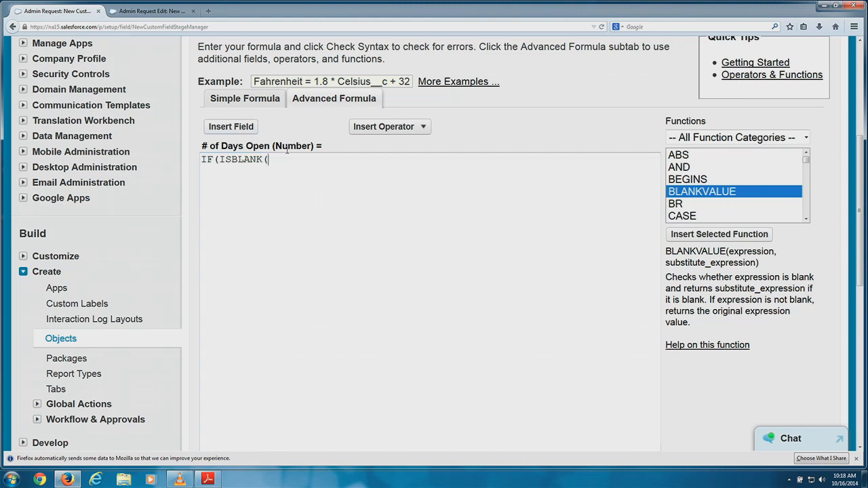
click(242, 128)
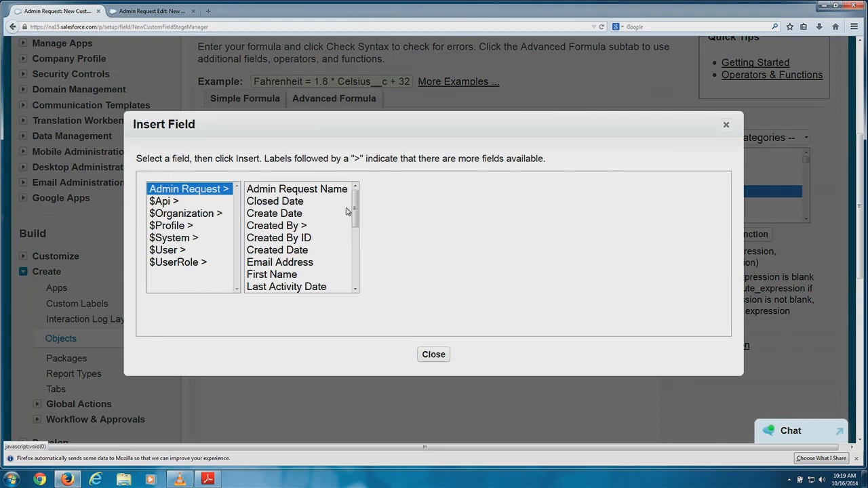
click(277, 201)
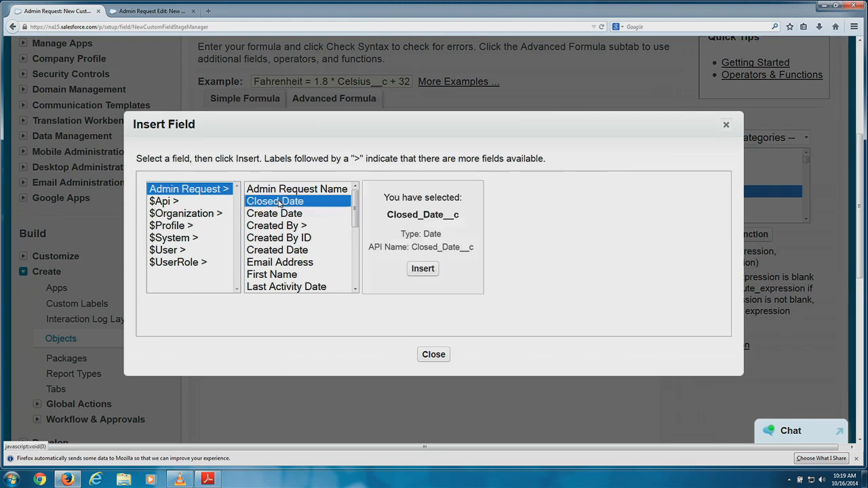
click(416, 269)
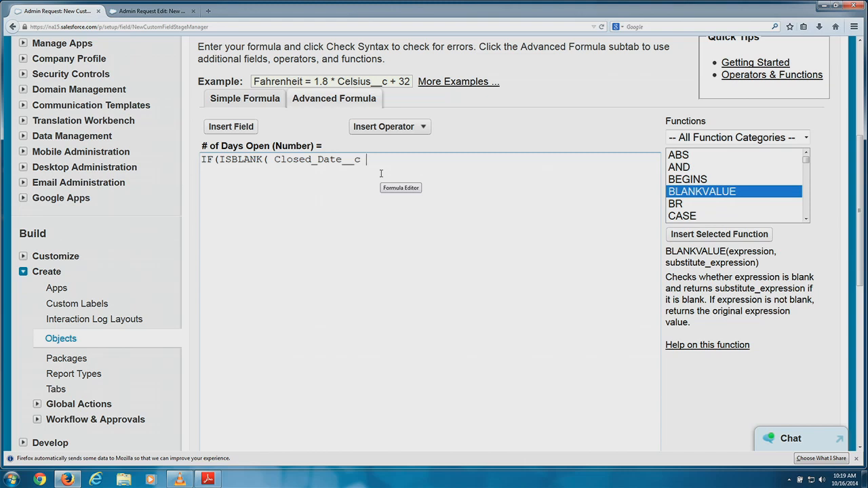
text(),)
Add TODAY() followed by a minus sign after the blank-date test.
scroll(687, 179, down, 4)
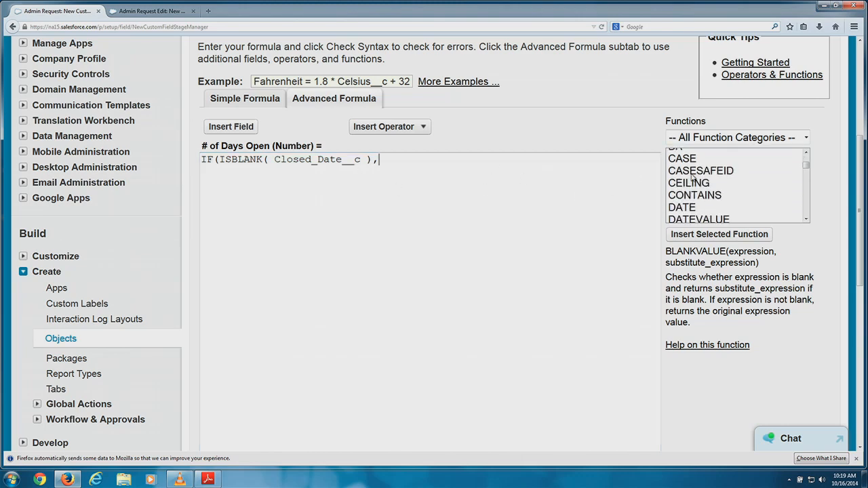
scroll(687, 179, down, 8)
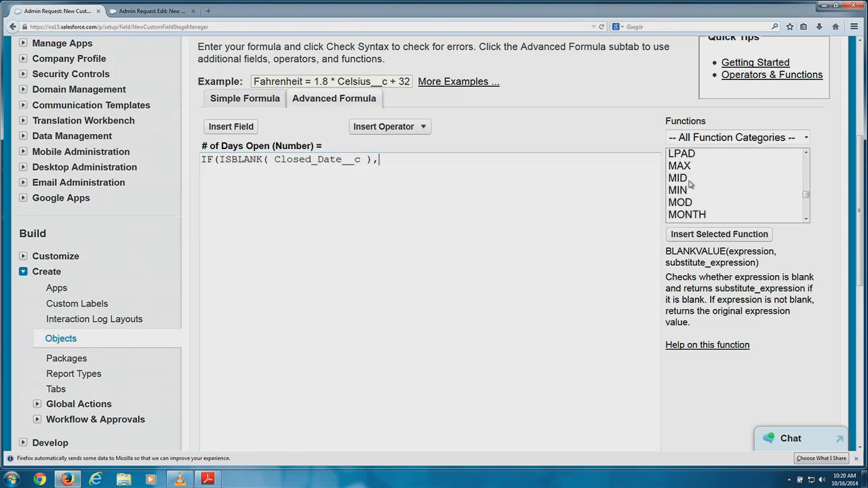
scroll(687, 179, down, 8)
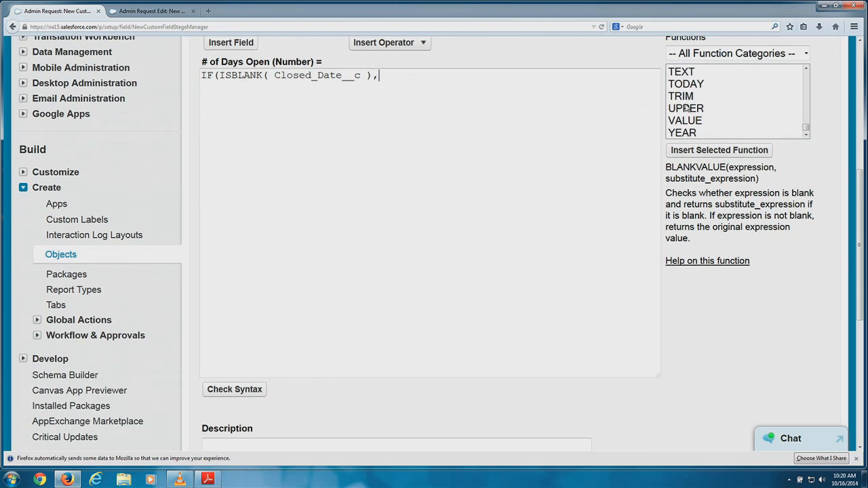
click(702, 84)
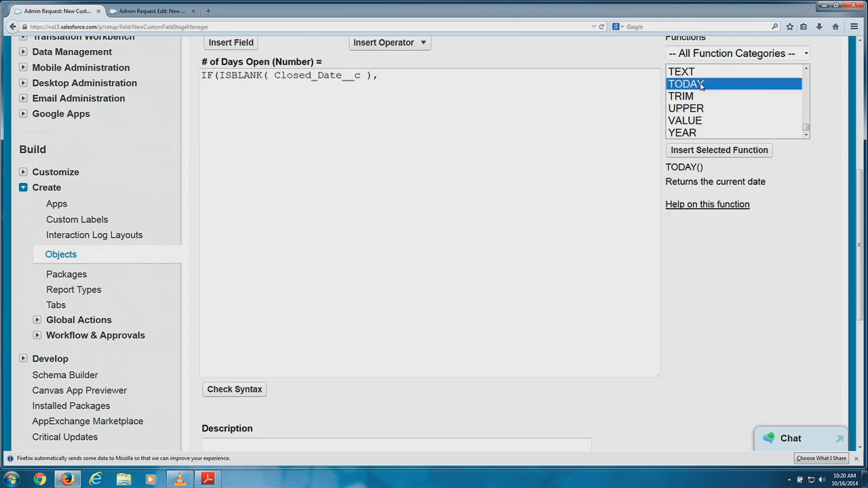
click(735, 150)
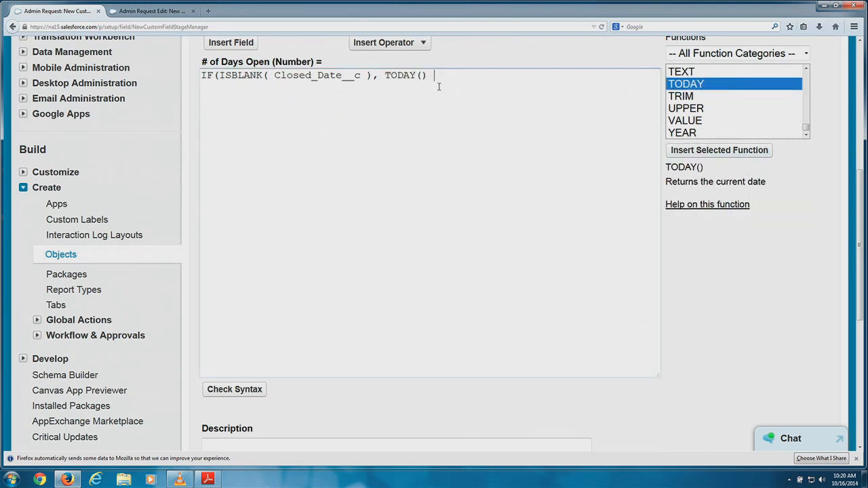
text(-)
scroll(458, 105, up, 1)
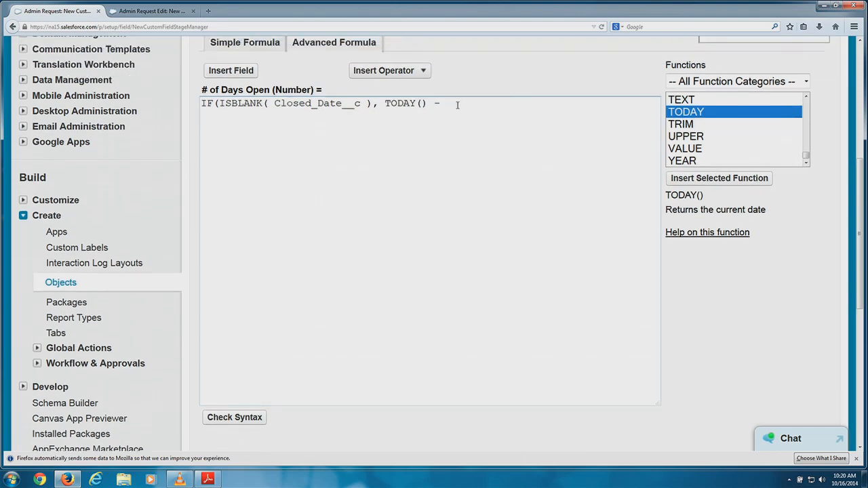
scroll(463, 103, up, 3)
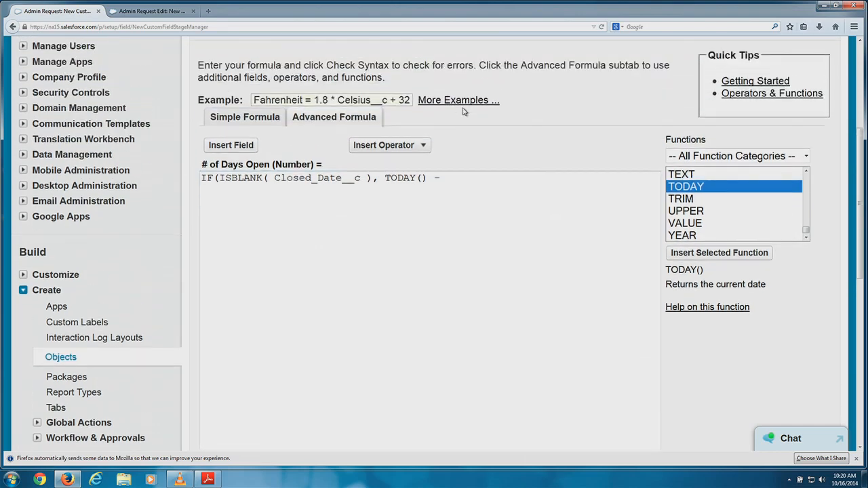
Insert the Create Date field after TODAY() - to finish the true branch.
click(216, 158)
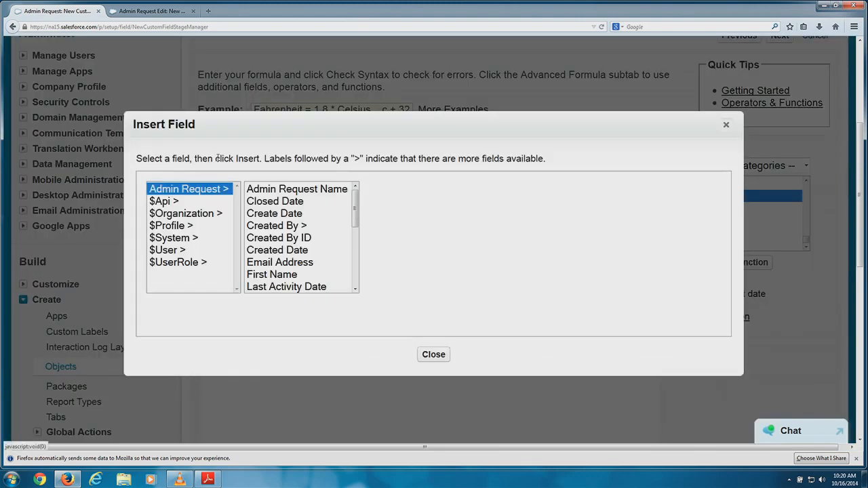
click(279, 215)
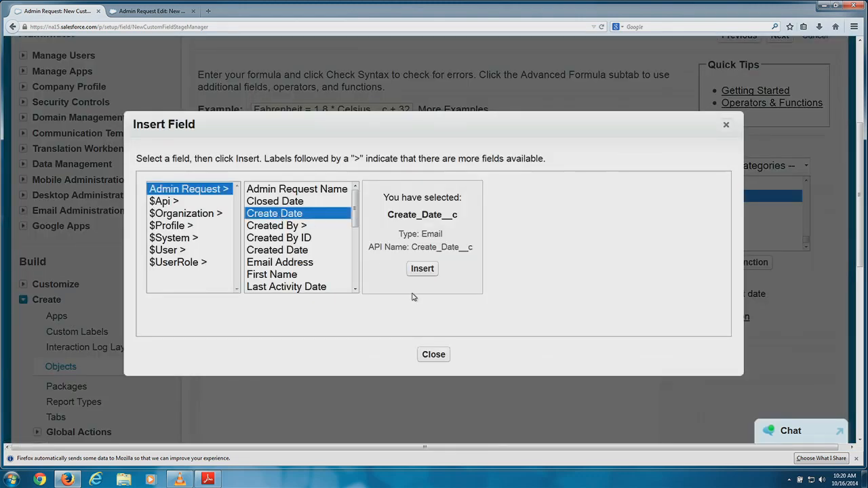
click(422, 269)
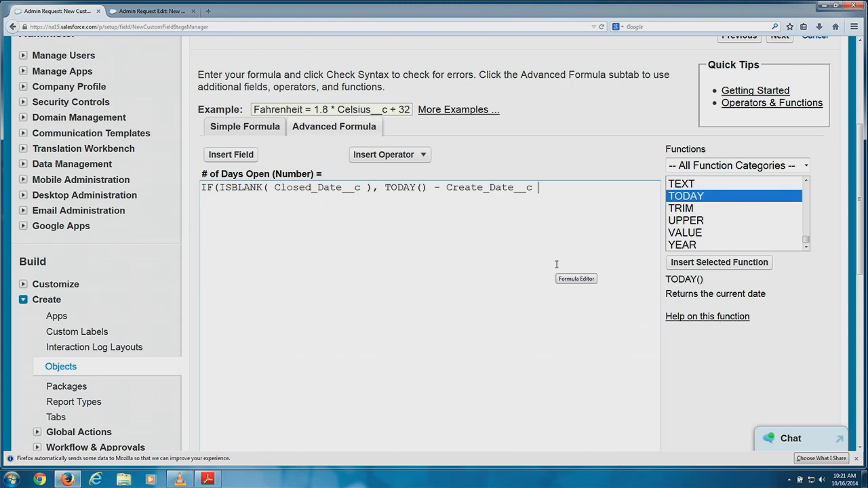
key(BackSpace)
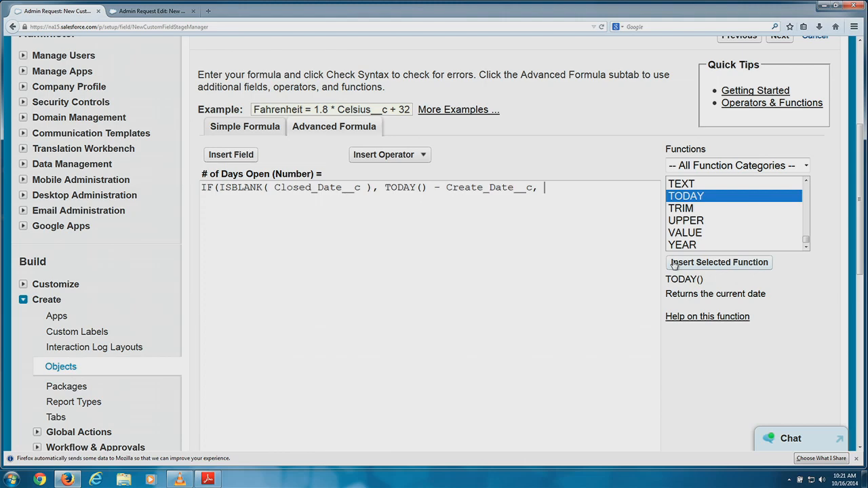
Add the false branch Closed_Date__c - Create_Date__c and close the IF with ')'.
click(252, 155)
click(292, 202)
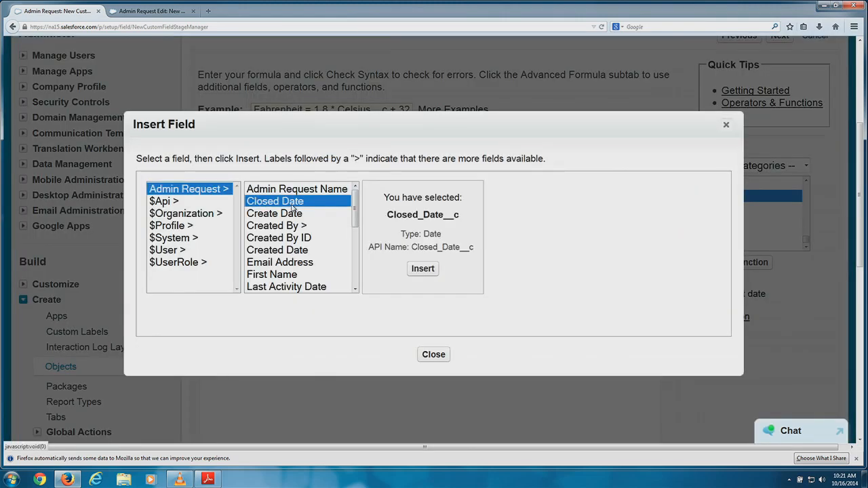
click(422, 270)
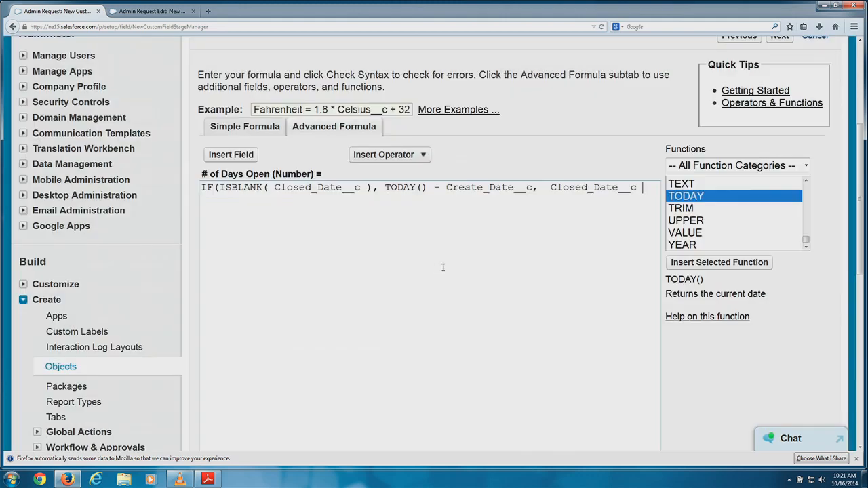
text(-)
click(248, 156)
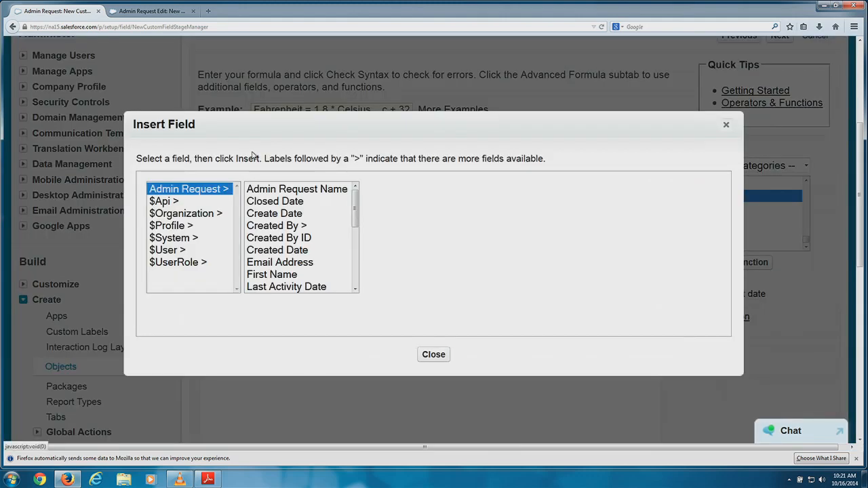
click(325, 213)
click(422, 269)
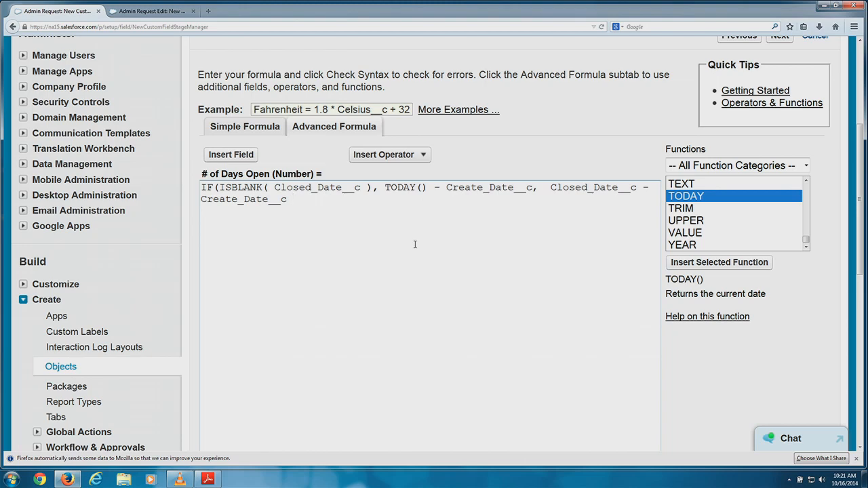
text())
Check the formula syntax, which reports an incorrect parameter type for '-' (Text).
scroll(411, 228, down, 3)
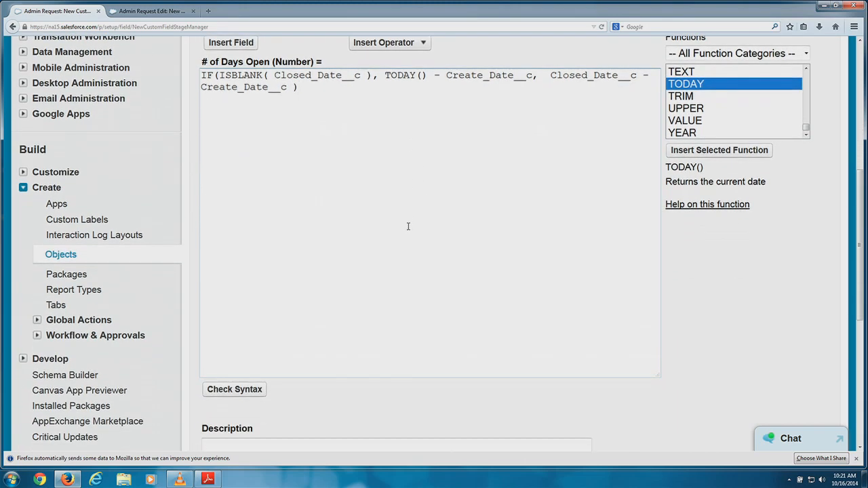
click(219, 388)
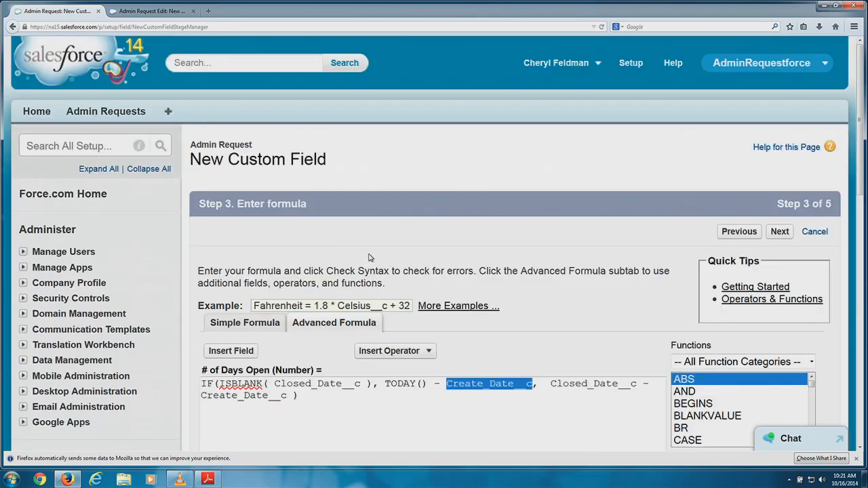
scroll(371, 259, down, 5)
scroll(380, 259, down, 3)
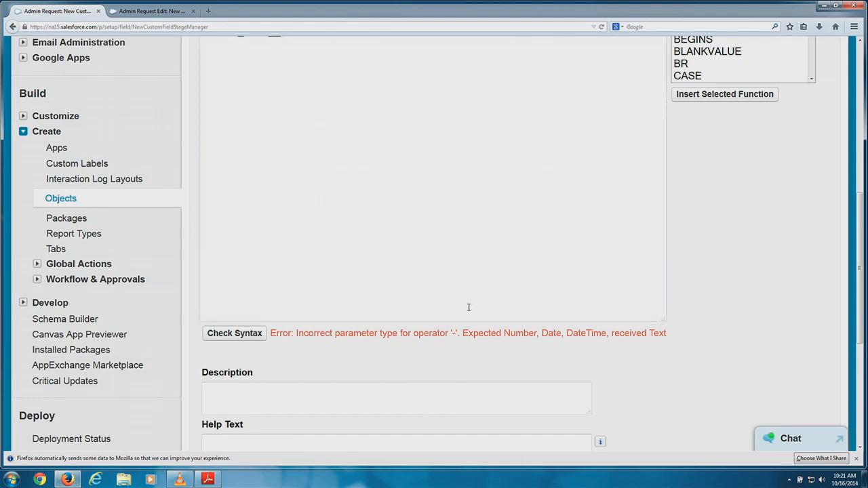
Wrap the first Create_Date__c after TODAY() - in DATEVALUE( ).
scroll(469, 307, up, 3)
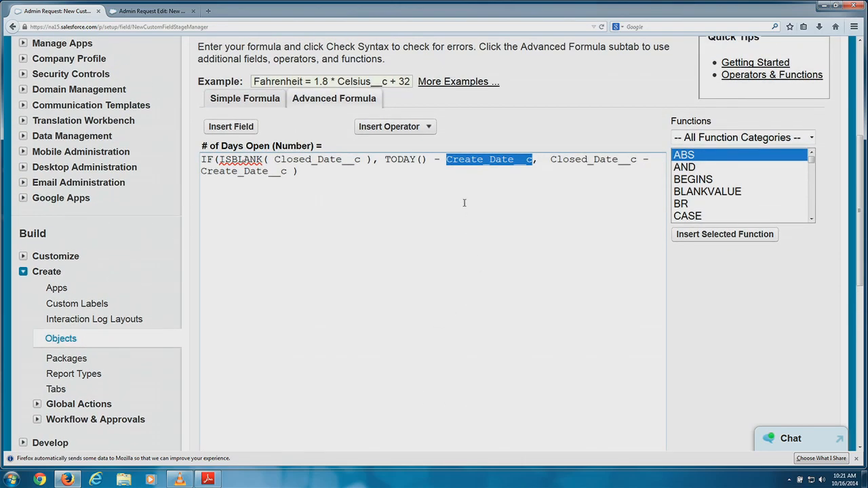
click(446, 167)
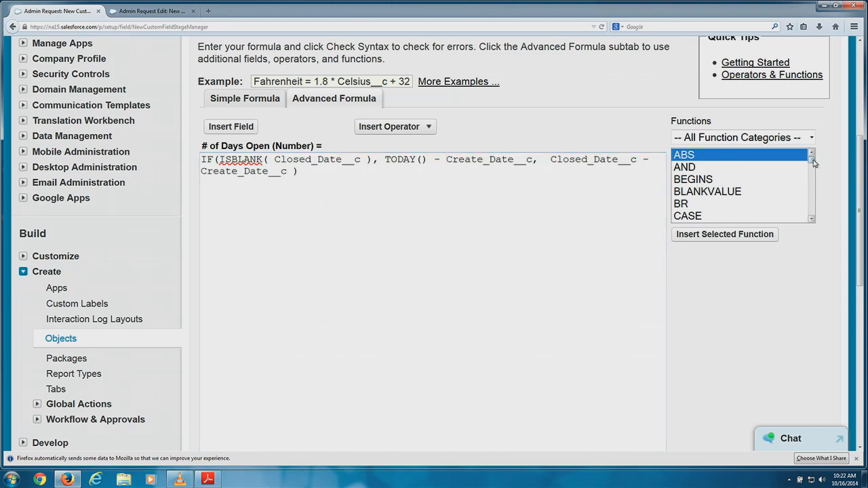
drag(814, 163, 814, 174)
click(726, 175)
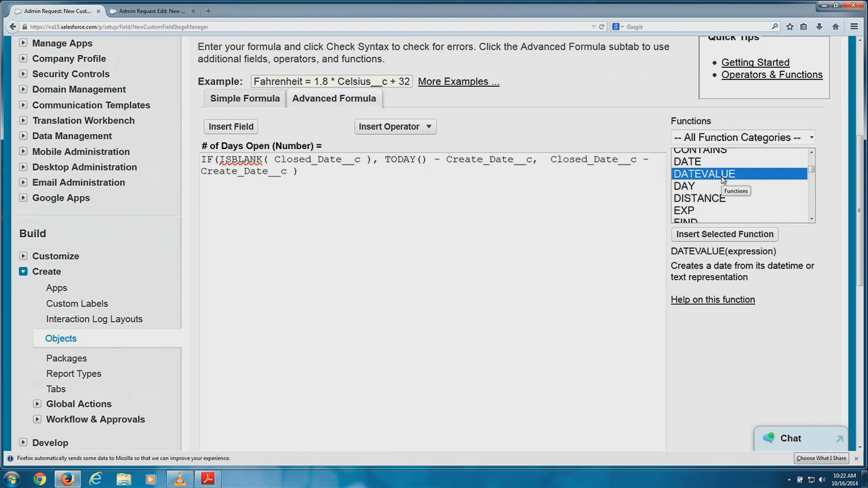
click(711, 235)
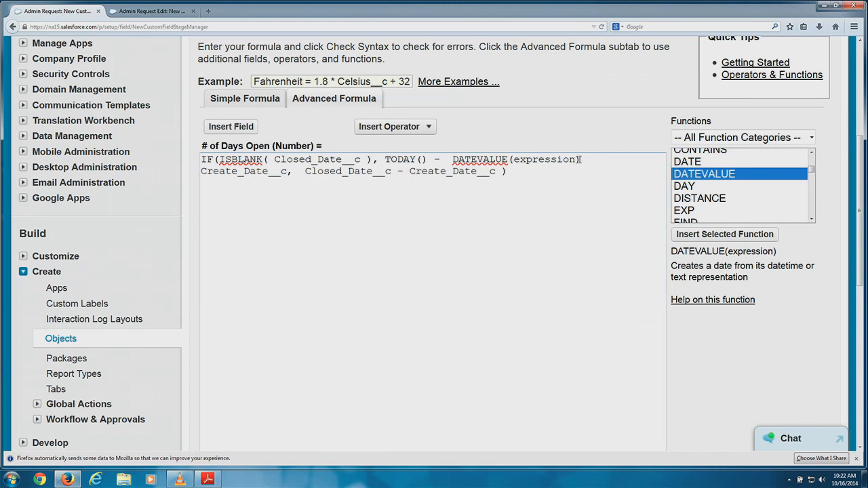
drag(581, 160, 513, 160)
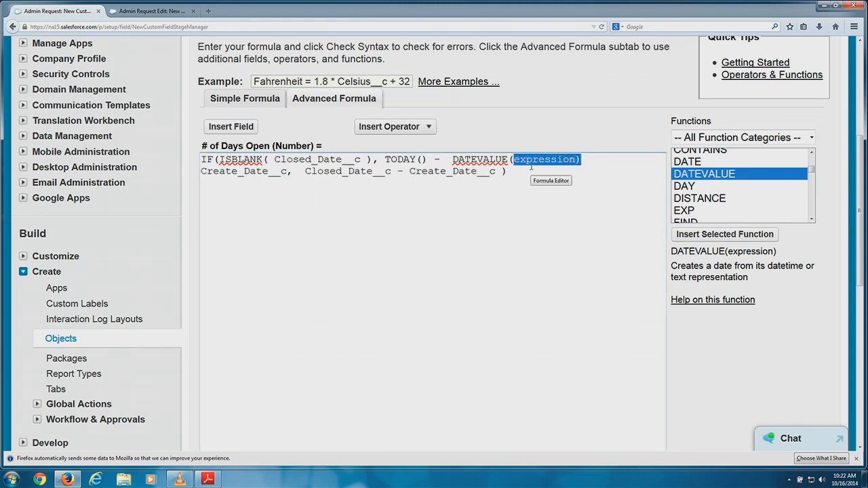
key(BackSpace)
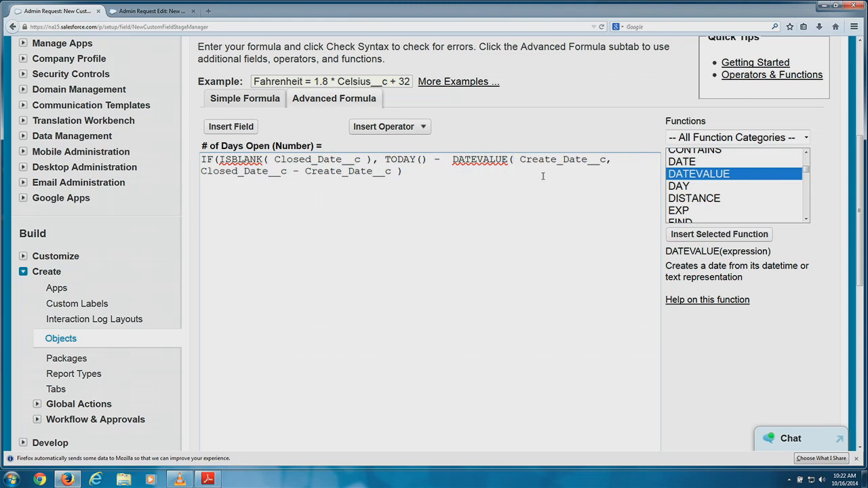
click(607, 160)
text())
Replace the second Create_Date__c with a copy of DATEVALUE( Create_Date__c).
drag(611, 160, 452, 160)
right_click(458, 160)
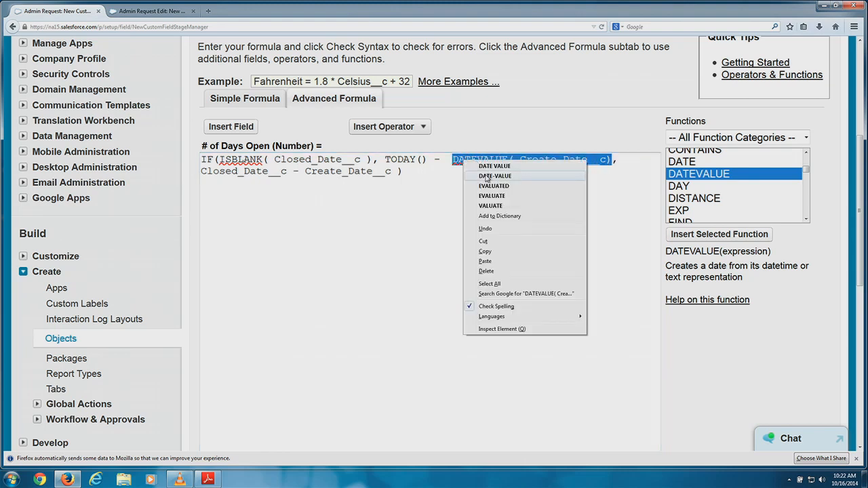
click(486, 251)
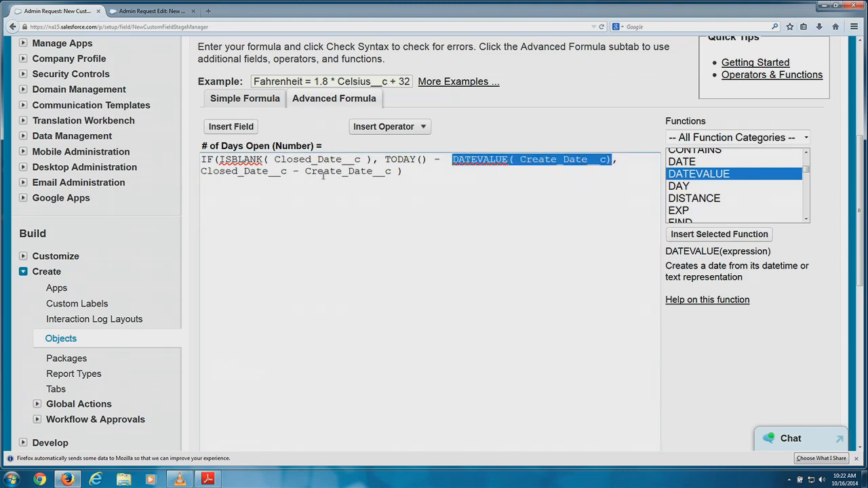
drag(392, 172, 312, 172)
right_click(311, 172)
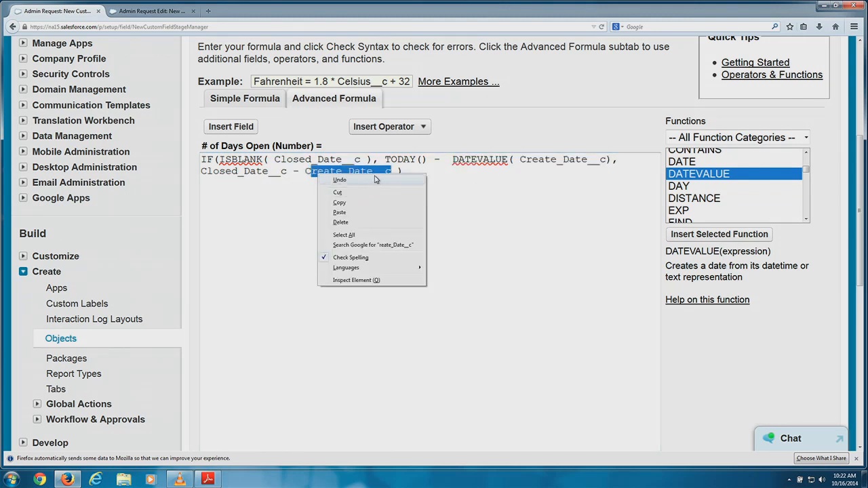
click(375, 173)
drag(390, 172, 307, 172)
right_click(312, 173)
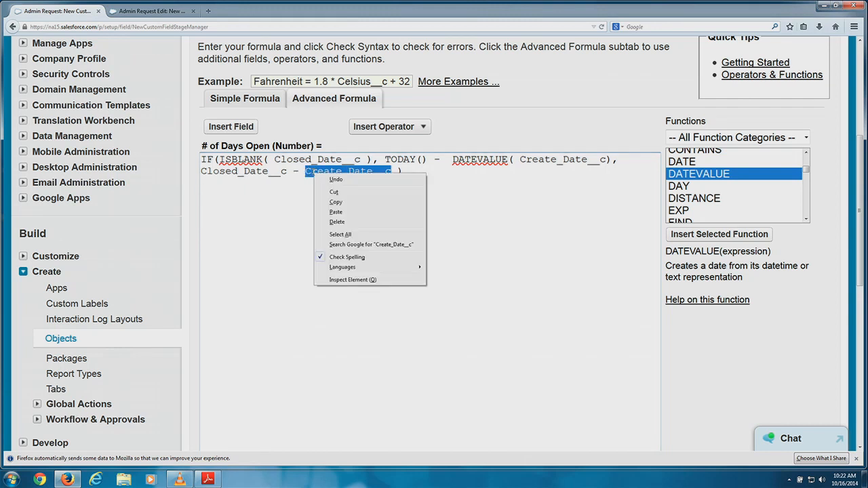
click(332, 211)
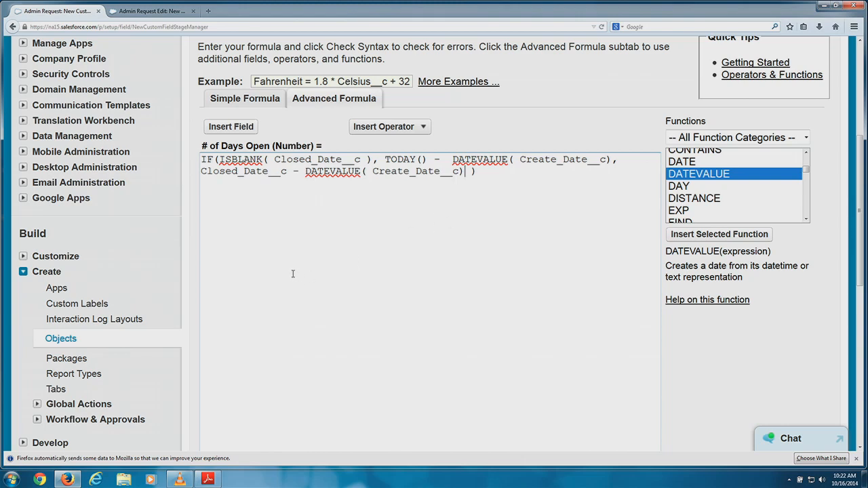
scroll(303, 250, down, 4)
Recheck the formula syntax and confirm no errors remain.
click(252, 332)
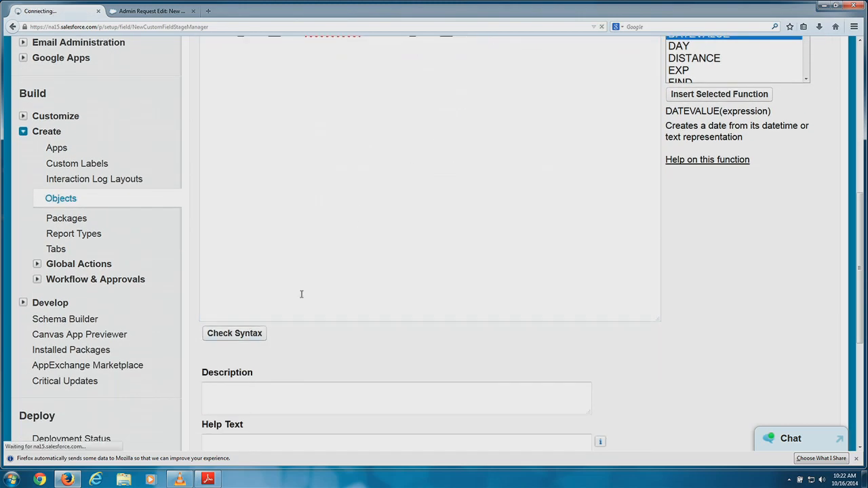
scroll(458, 178, down, 9)
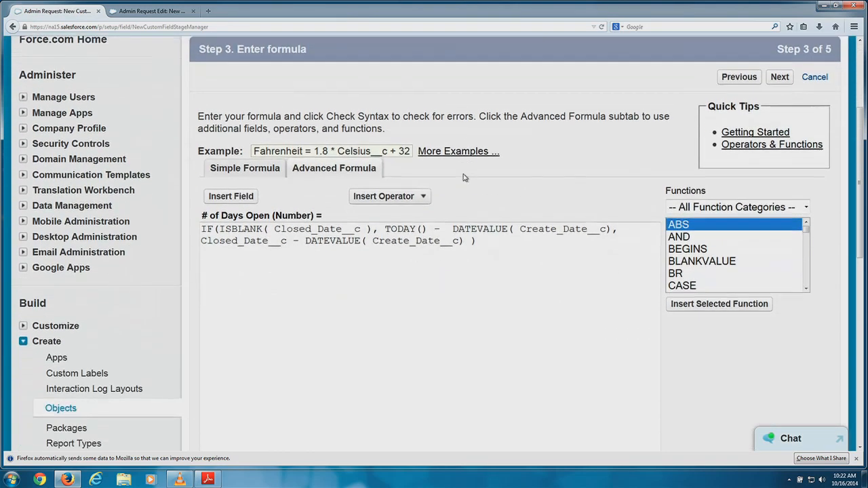
scroll(467, 168, up, 3)
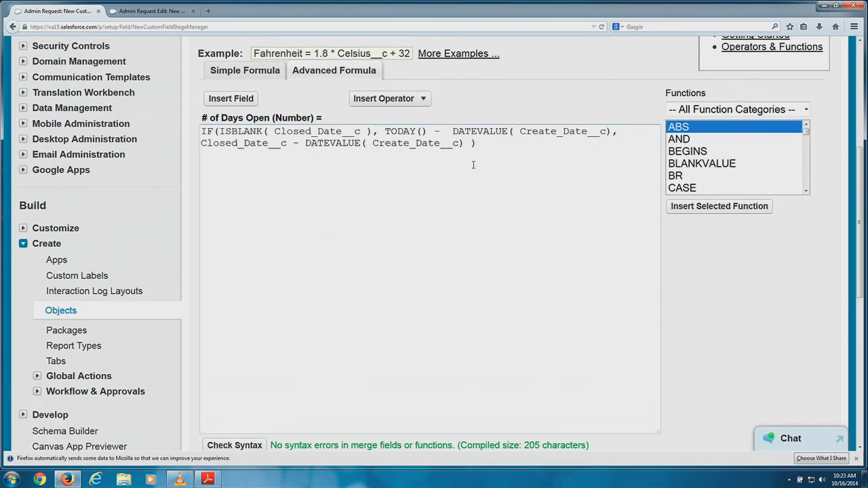
scroll(480, 166, down, 9)
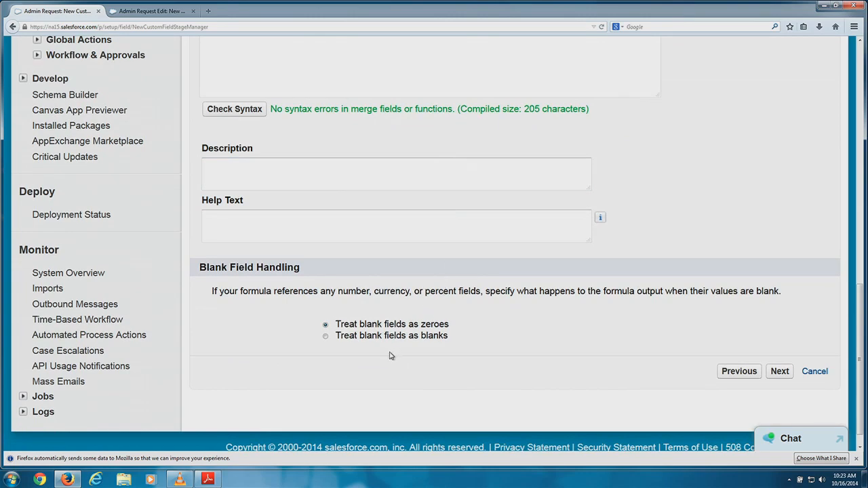
scroll(409, 322, down, 1)
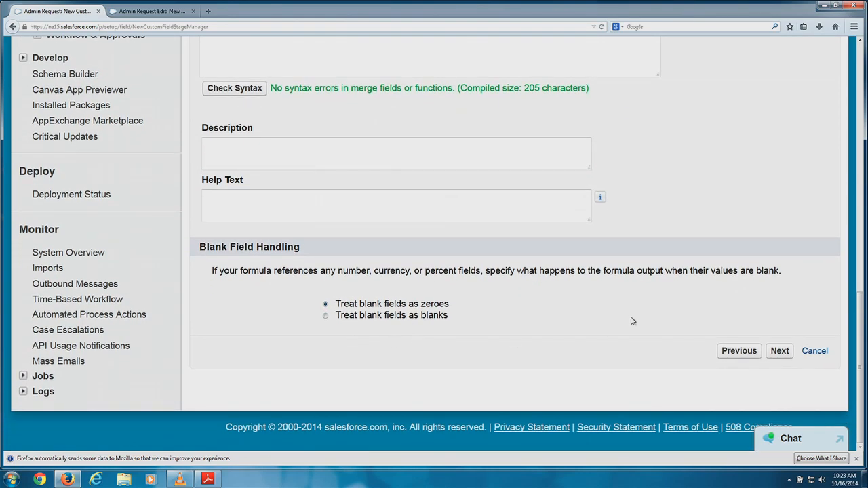
Accept default field-level security to reach the page-layout step.
click(779, 351)
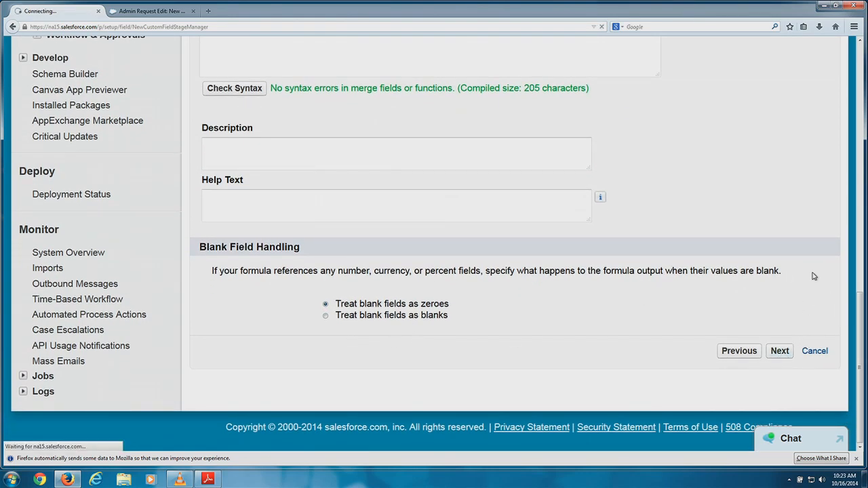
scroll(694, 242, down, 2)
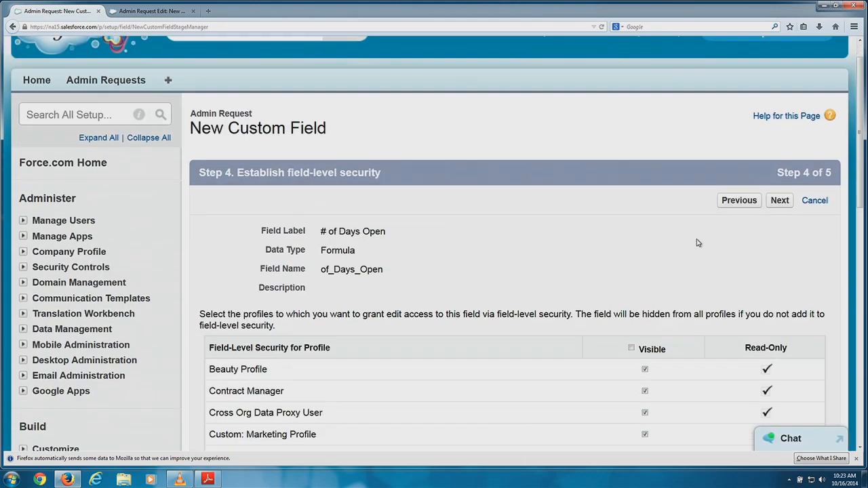
click(779, 149)
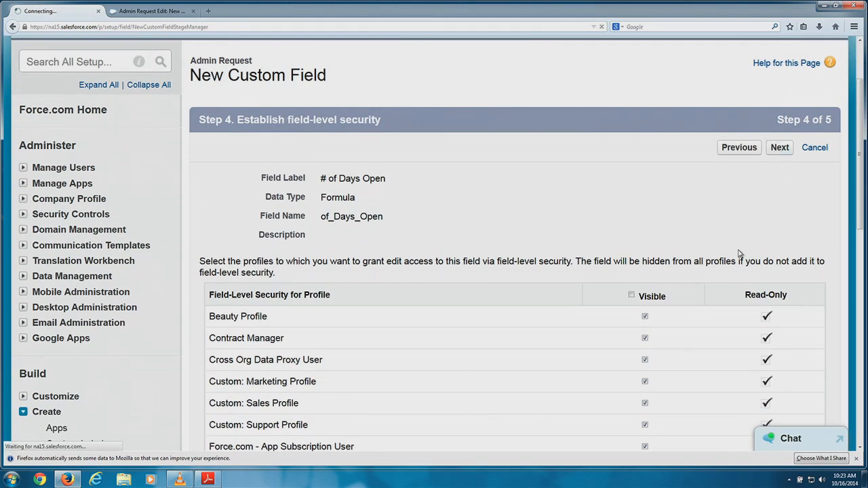
scroll(640, 257, down, 2)
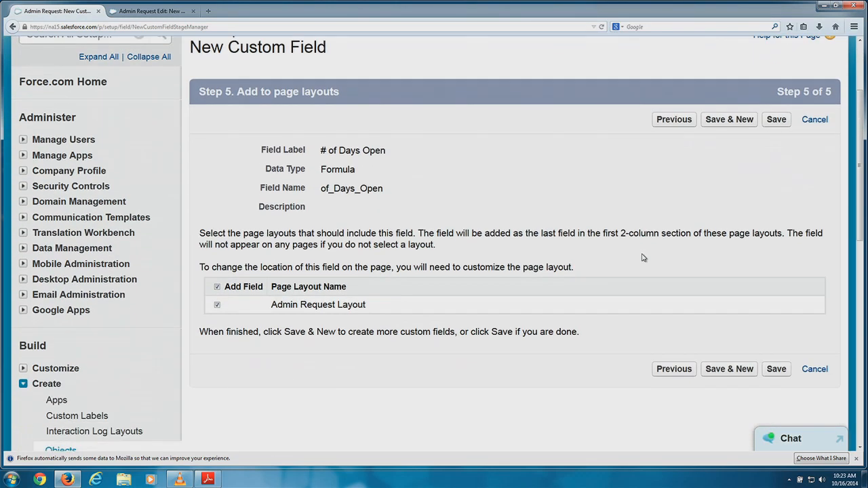
Save # of Days Open with Admin Request Layout still selected.
click(777, 369)
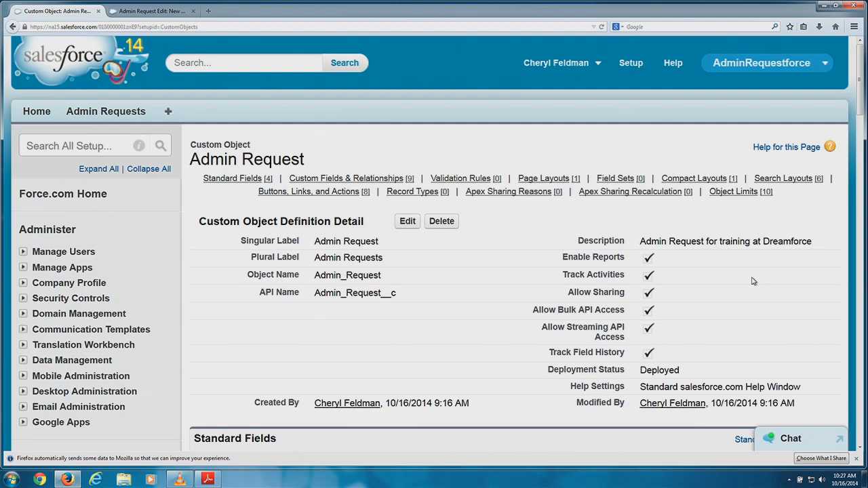
scroll(653, 310, down, 6)
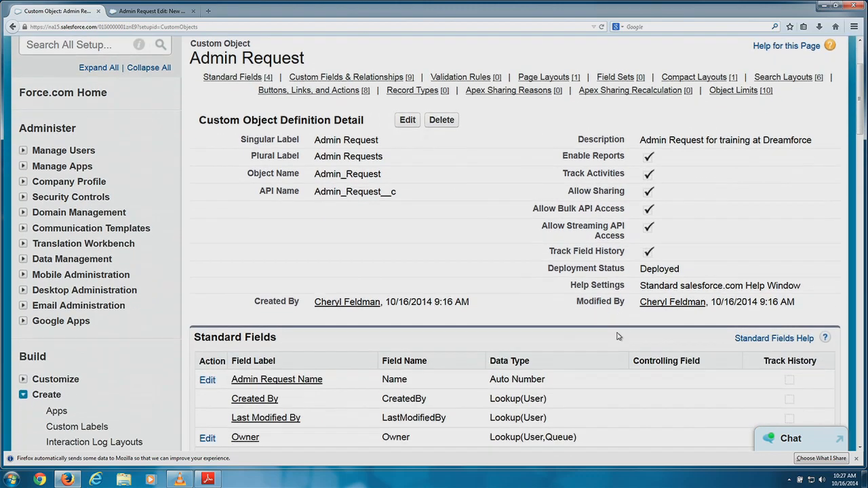
scroll(596, 333, down, 10)
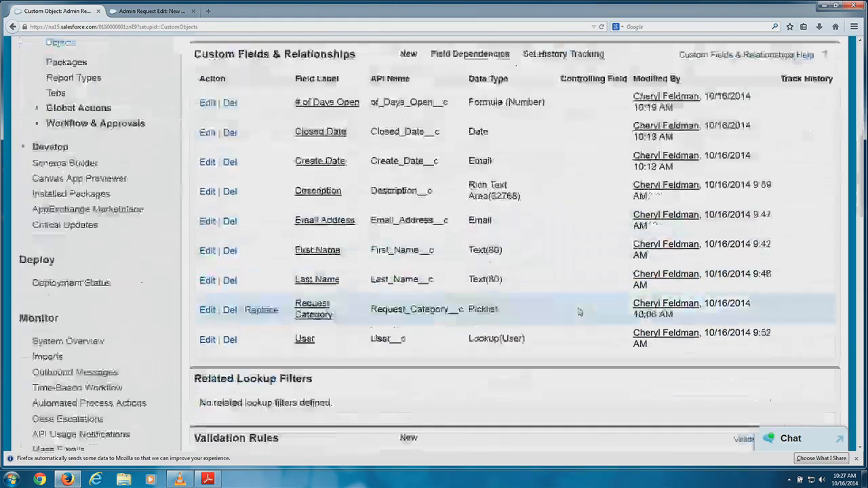
scroll(448, 271, down, 3)
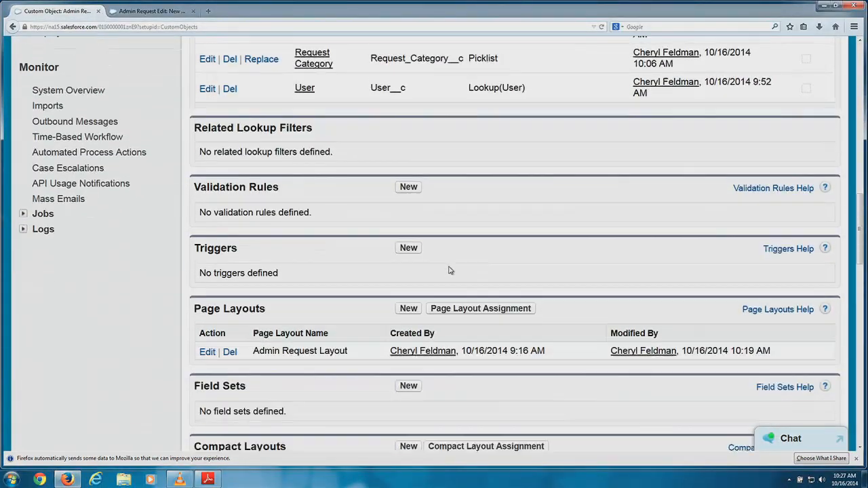
scroll(422, 333, down, 1)
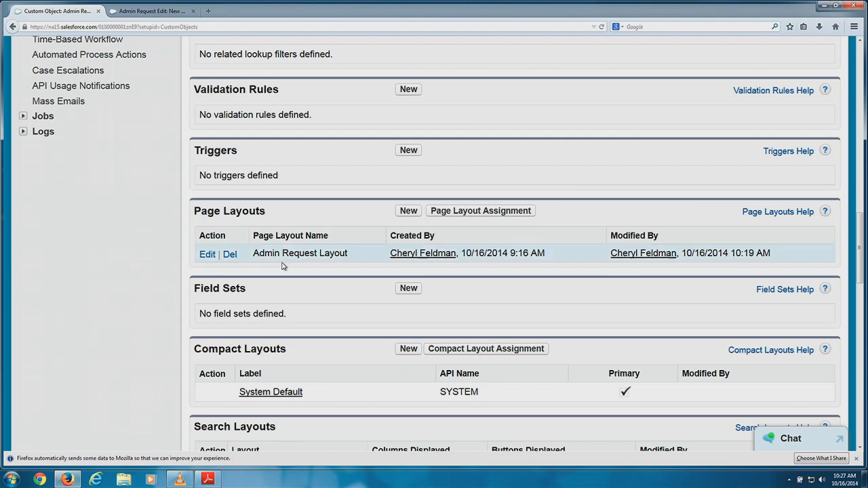
Move Last Name, Email Address, User and Request Category into the Admin Request Layout's right column.
click(207, 255)
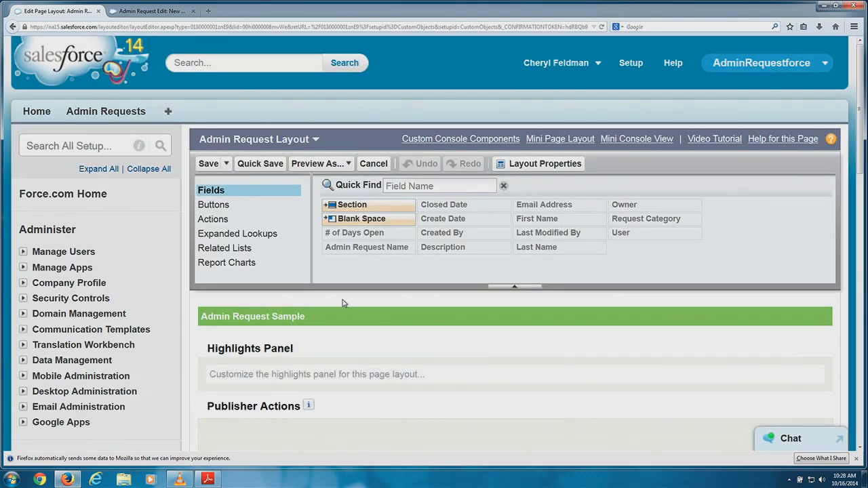
scroll(380, 285, down, 2)
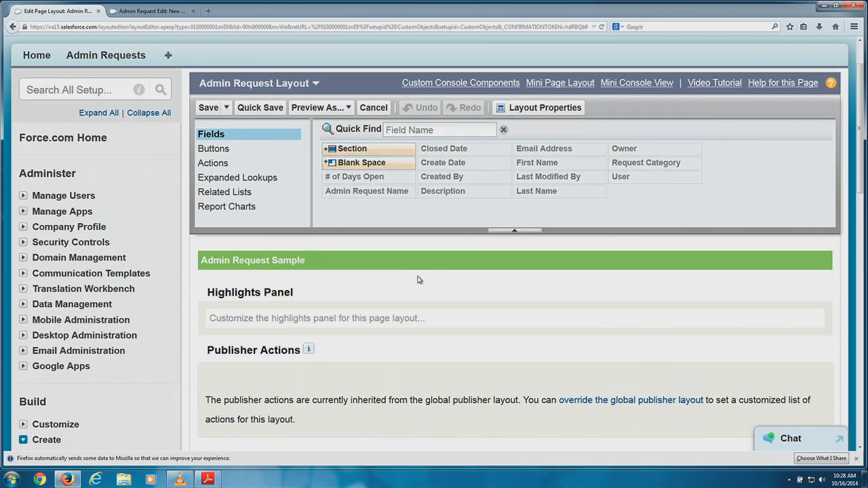
scroll(398, 276, down, 4)
scroll(403, 275, down, 5)
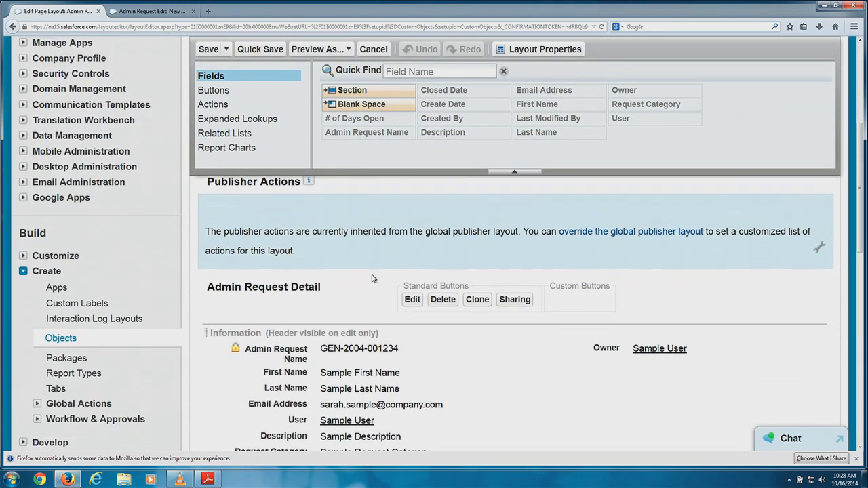
scroll(380, 299, down, 2)
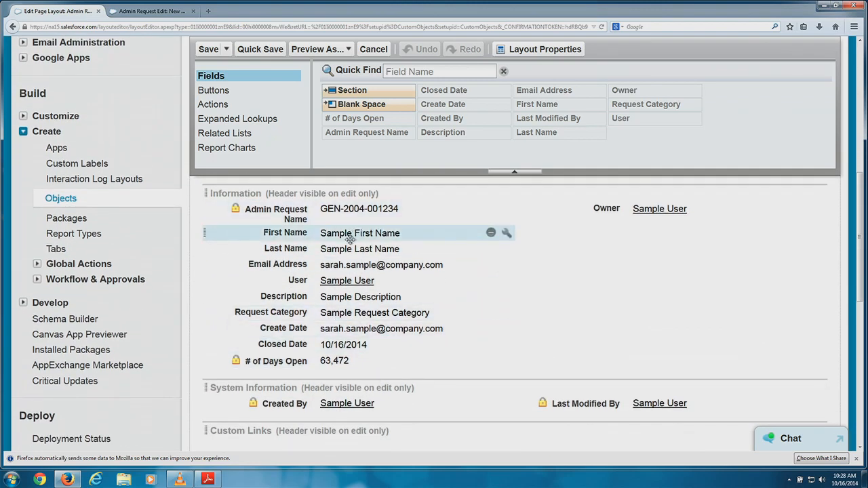
drag(346, 251, 563, 234)
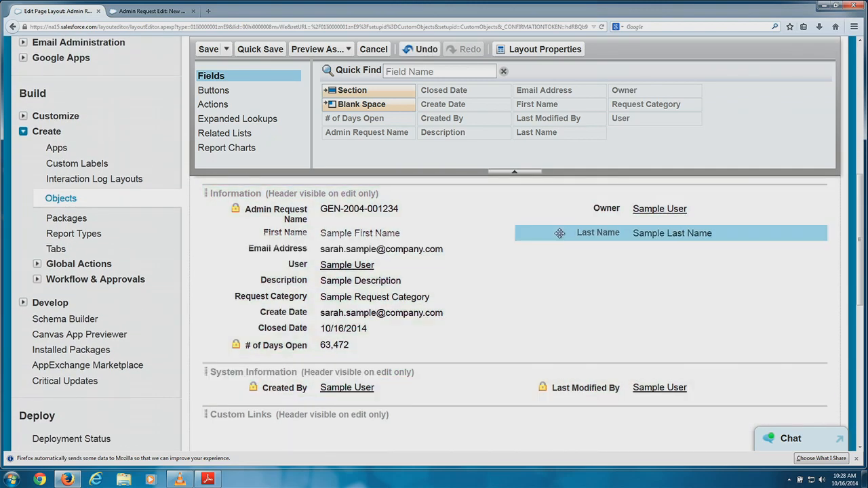
drag(357, 254, 575, 257)
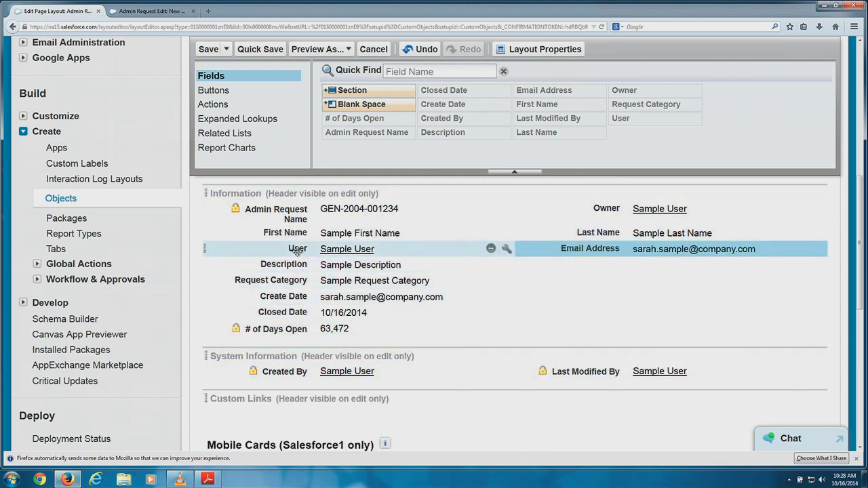
drag(298, 250, 604, 267)
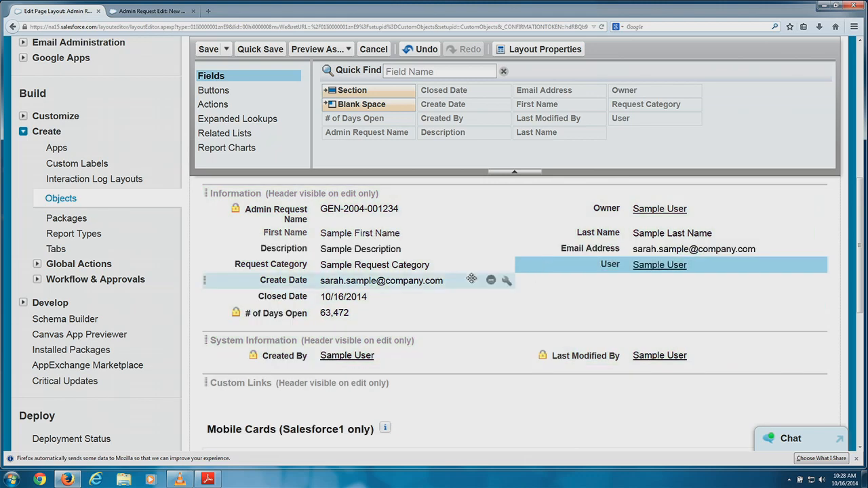
drag(366, 263, 560, 222)
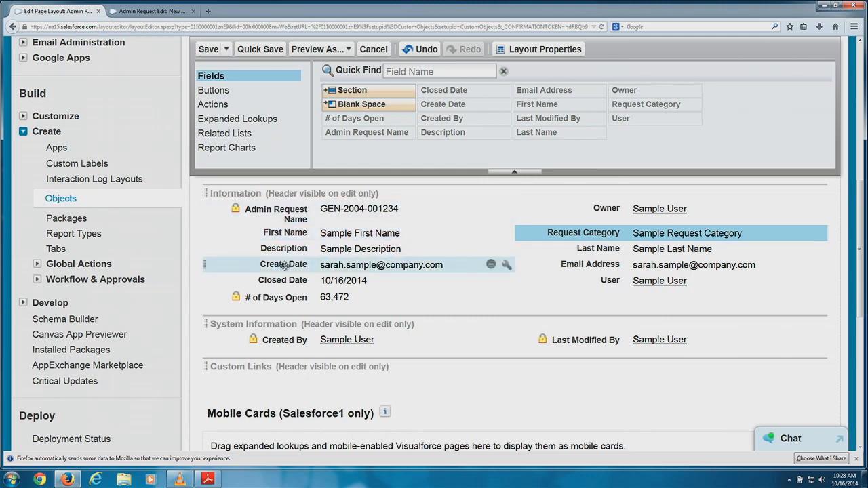
Move Create Date, Closed Date and # of Days Open into System Information.
drag(283, 265, 295, 340)
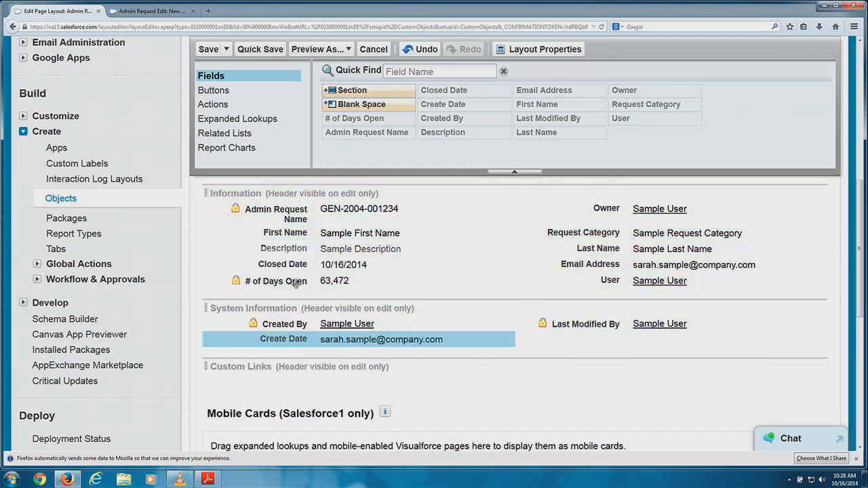
drag(297, 268, 537, 320)
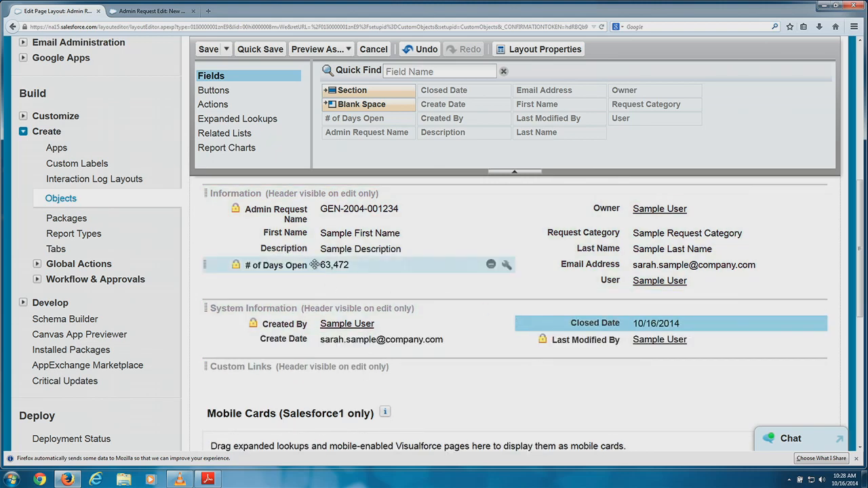
drag(299, 265, 528, 338)
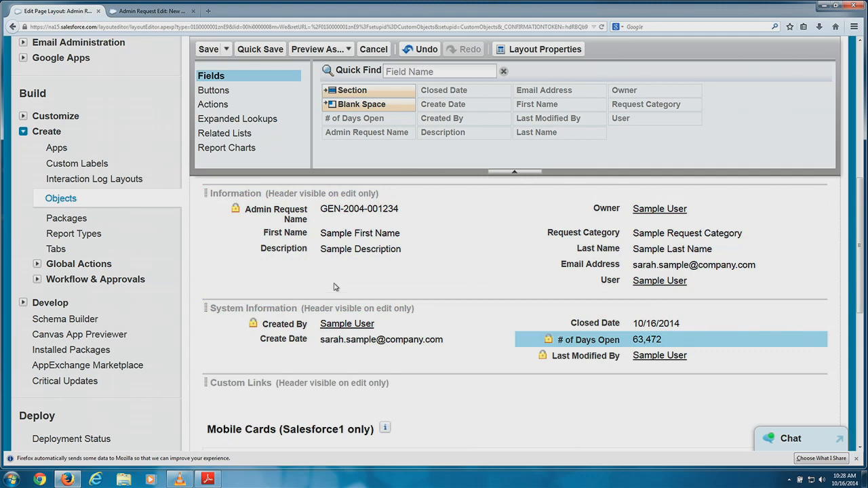
Insert a 2-column section named 'New User Information' directly below the Information section.
scroll(398, 184, up, 1)
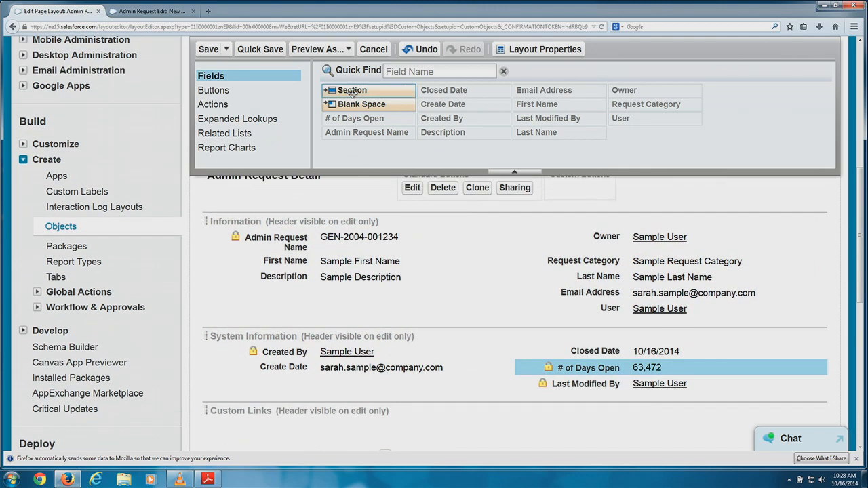
drag(349, 90, 353, 296)
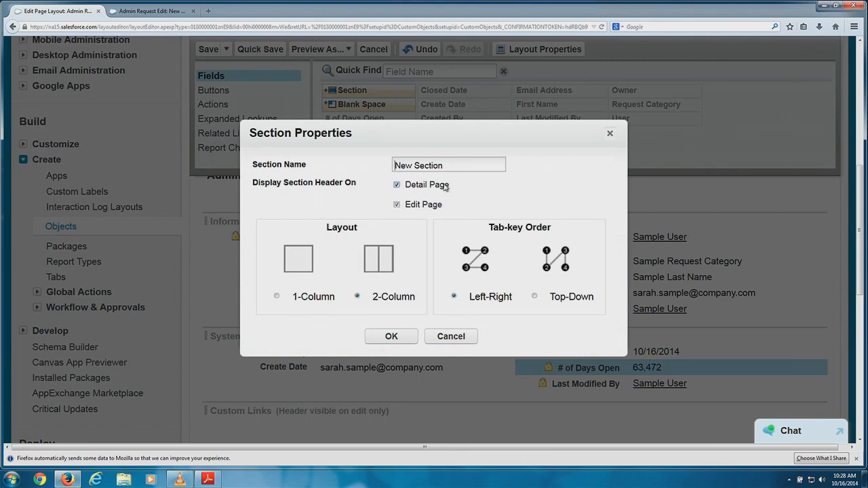
drag(453, 168, 399, 167)
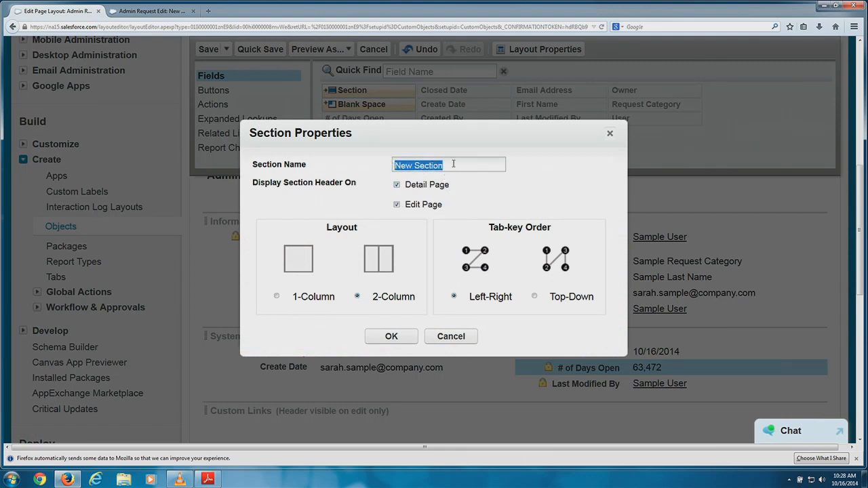
text(Ne)
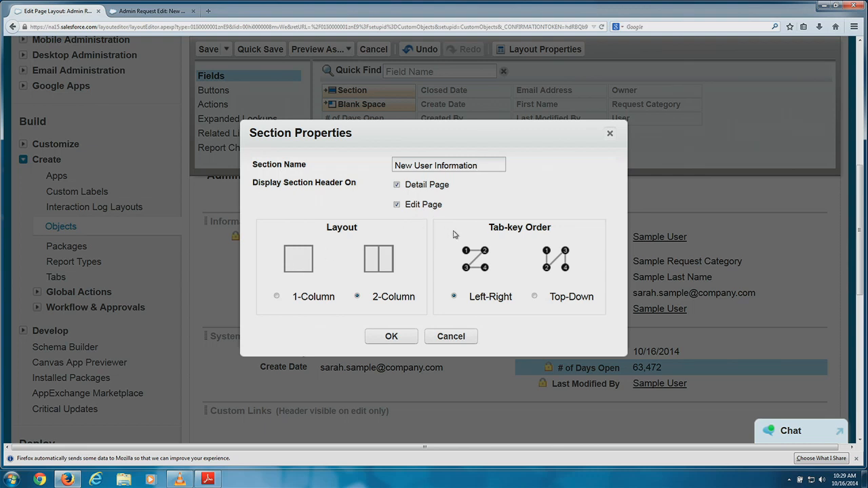
scroll(475, 237, up, 1)
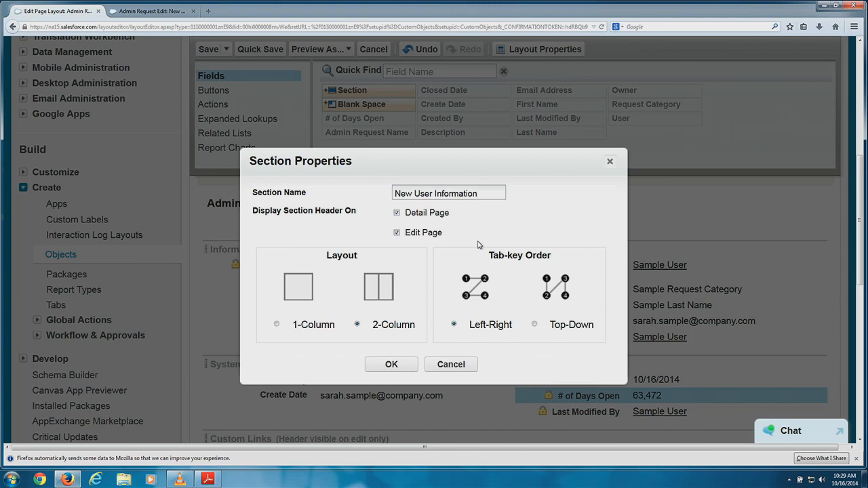
scroll(502, 275, down, 2)
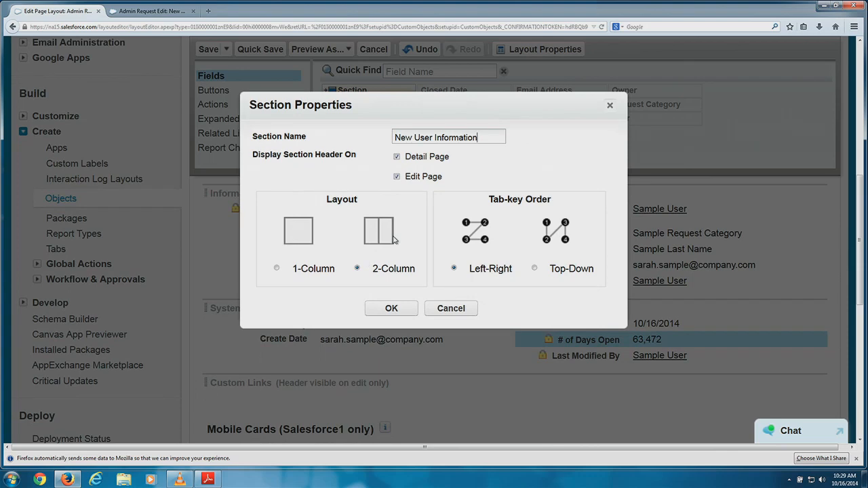
click(400, 307)
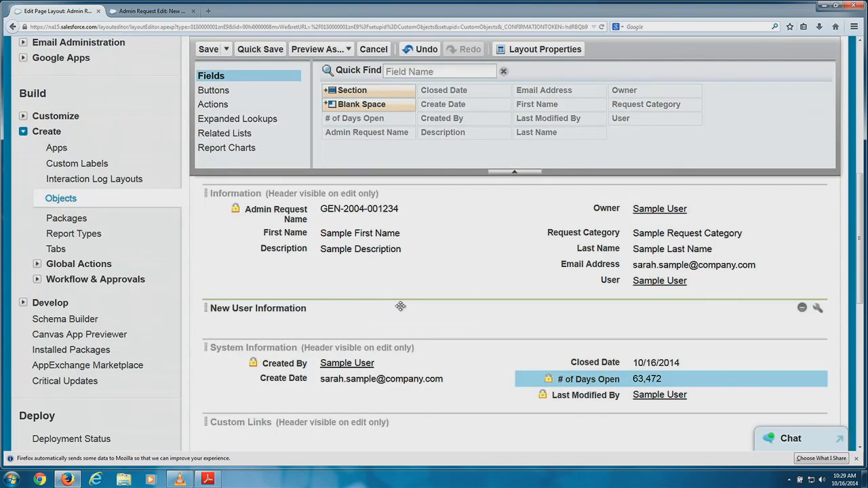
scroll(441, 270, down, 2)
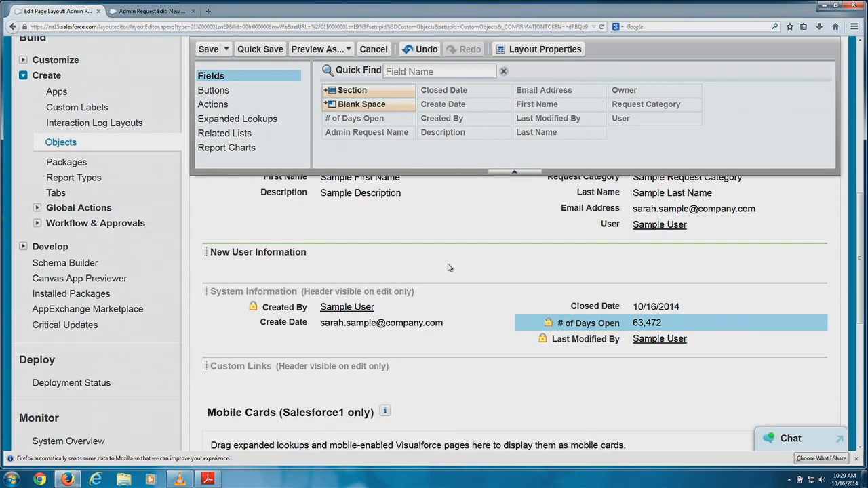
scroll(421, 252, down, 1)
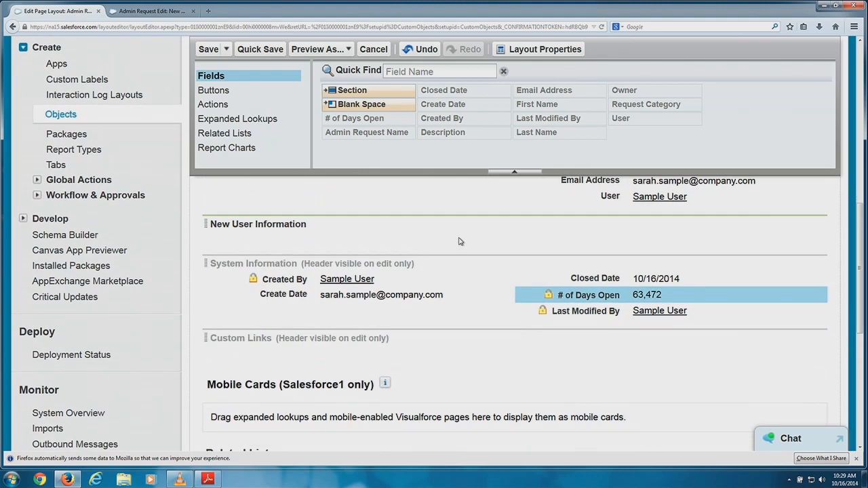
scroll(474, 239, up, 2)
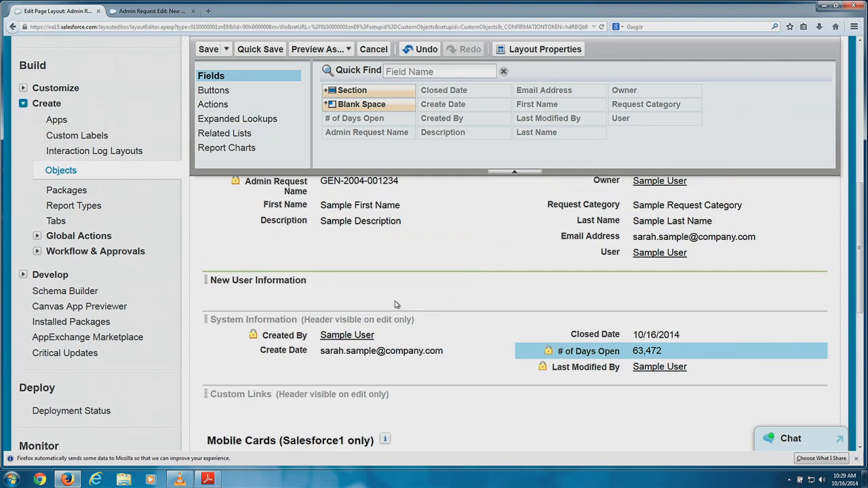
scroll(605, 236, up, 2)
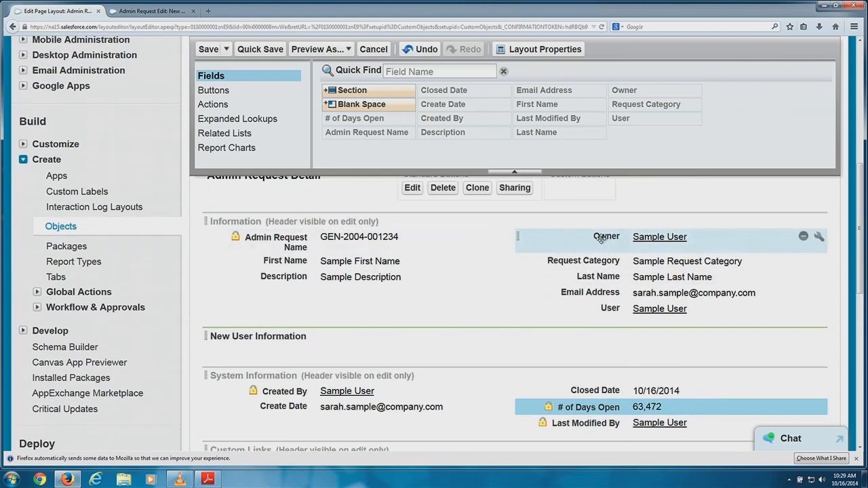
Move User and Email Address into New User Information; reorder Last Name, First Name and Request Category.
click(606, 236)
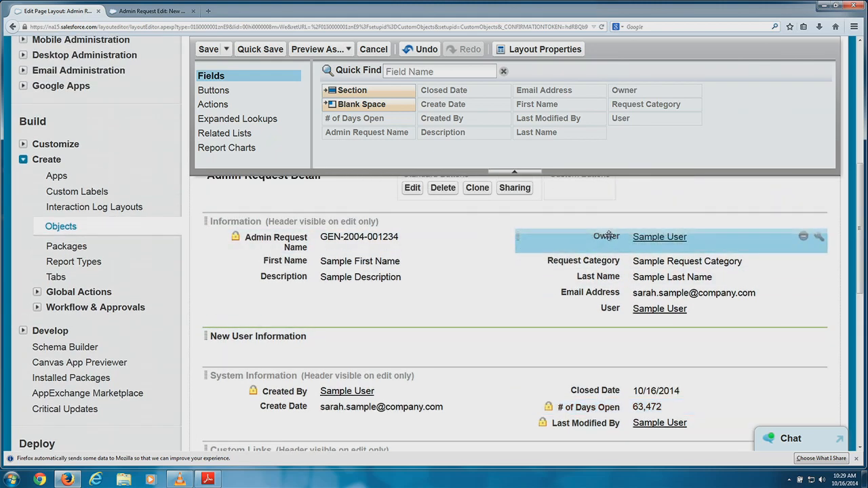
drag(609, 309, 450, 355)
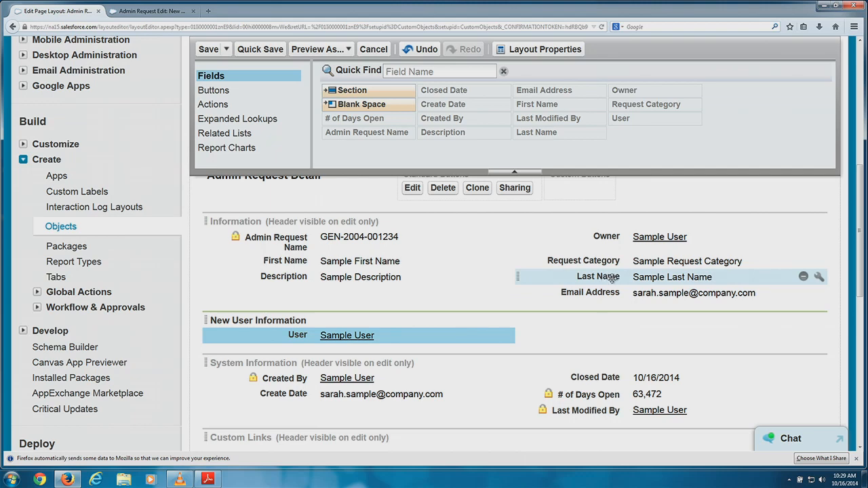
mouse_move(610, 279)
mouse_down()
mouse_move(605, 286)
mouse_move(609, 261)
mouse_up()
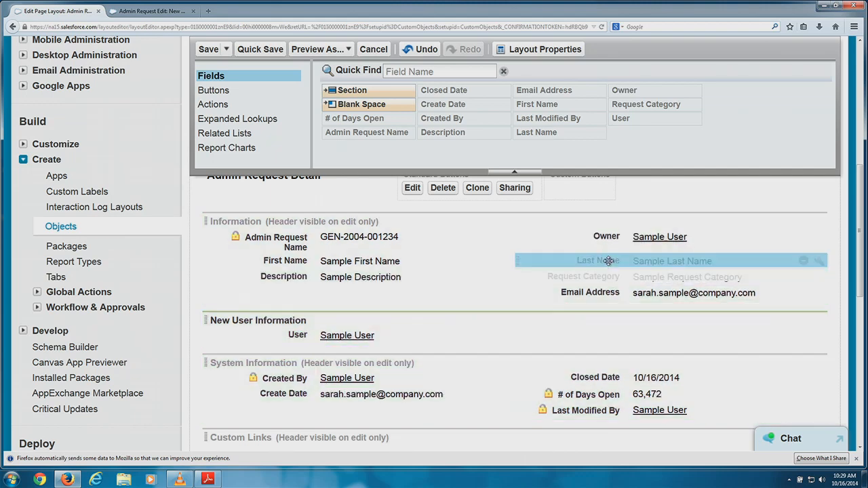
drag(376, 261, 471, 272)
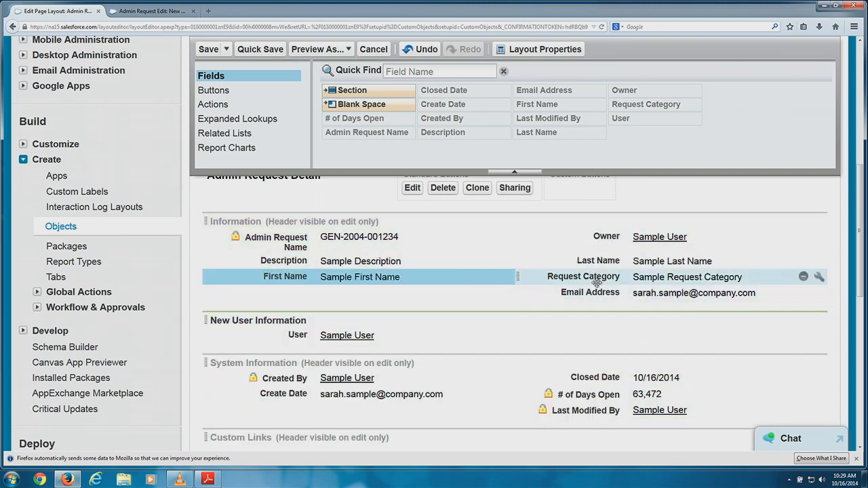
drag(595, 278, 515, 296)
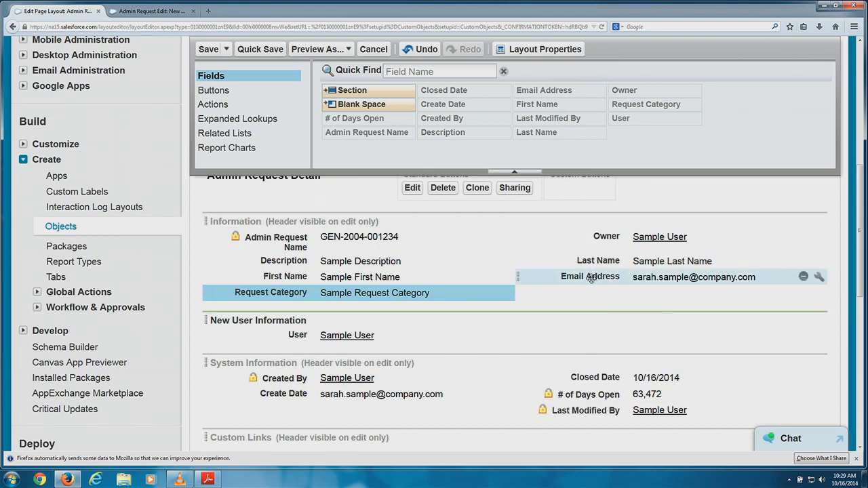
drag(583, 280, 567, 317)
scroll(550, 275, down, 1)
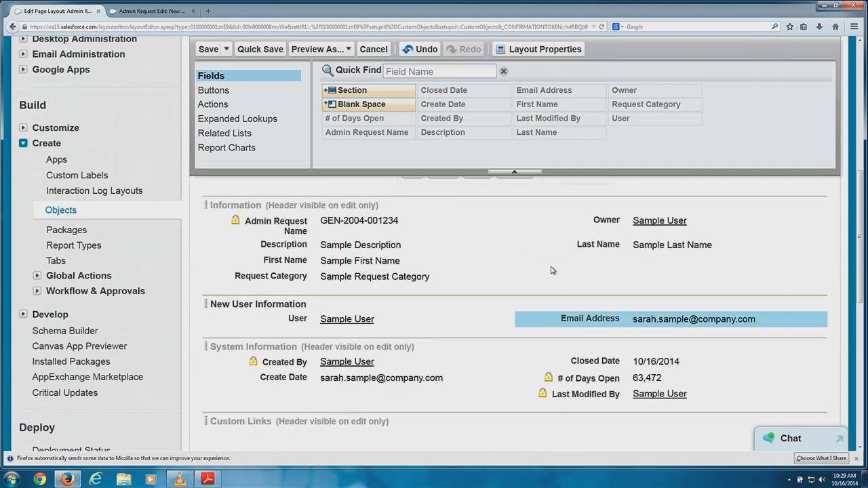
scroll(550, 271, up, 1)
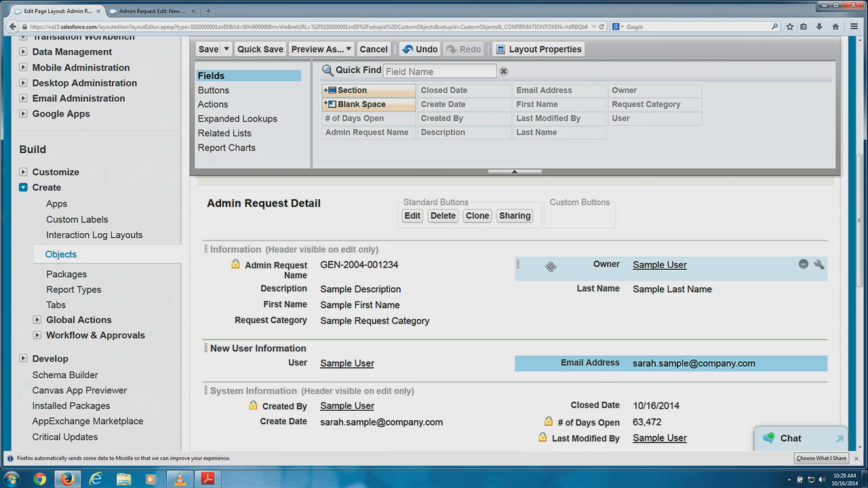
drag(366, 103, 609, 283)
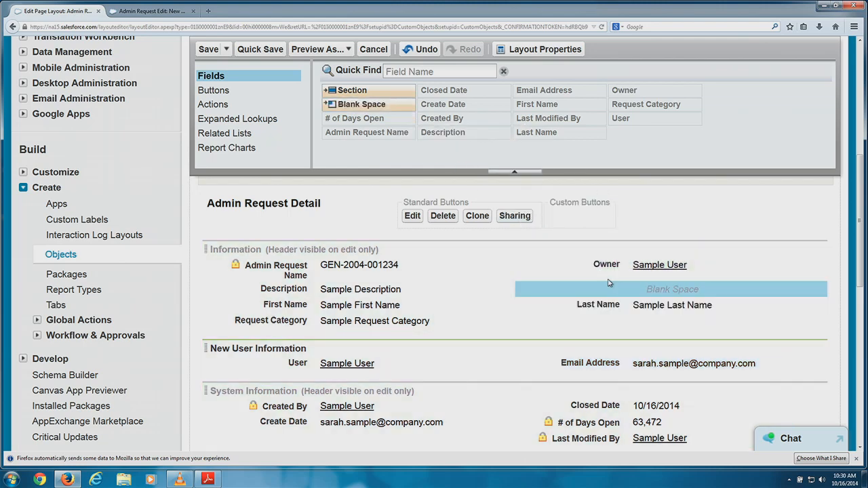
drag(350, 104, 428, 147)
drag(620, 292, 449, 136)
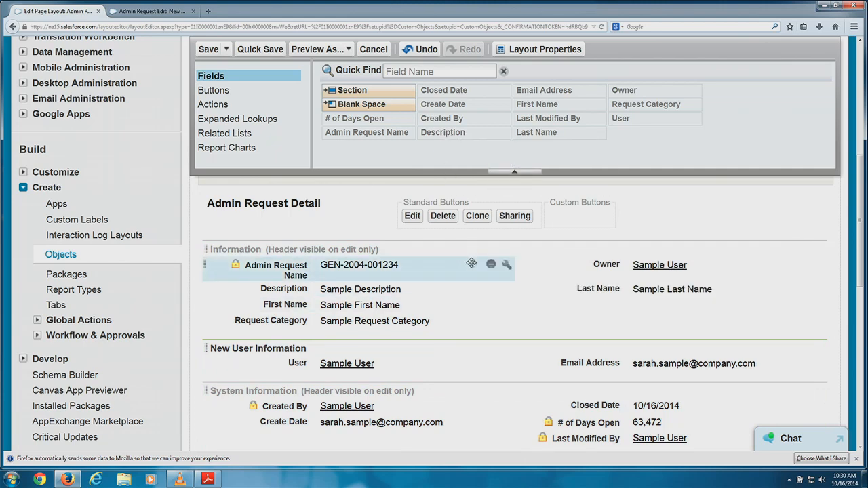
scroll(474, 264, up, 3)
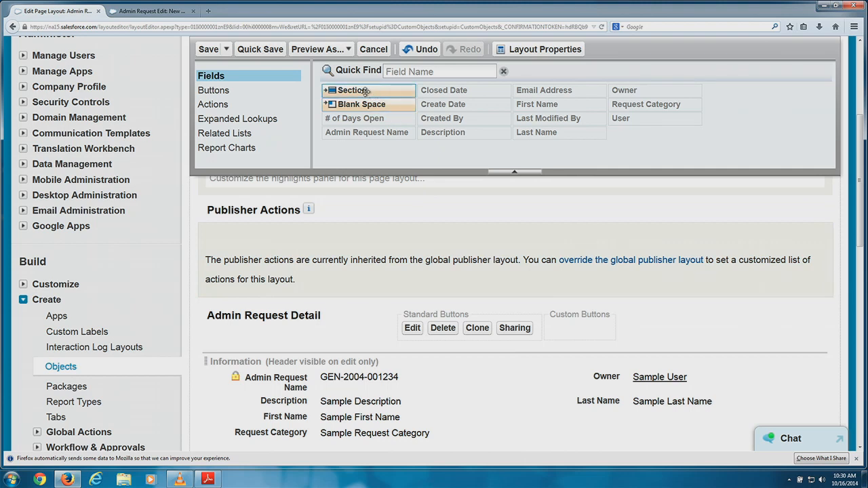
Browse the Buttons, Actions, Expanded Lookups, Related Lists and Report Charts palette categories.
click(214, 96)
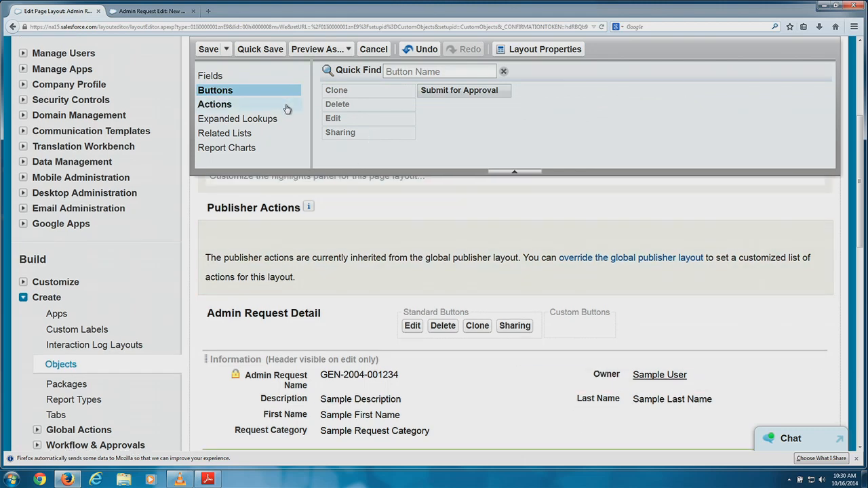
scroll(278, 111, down, 1)
click(223, 106)
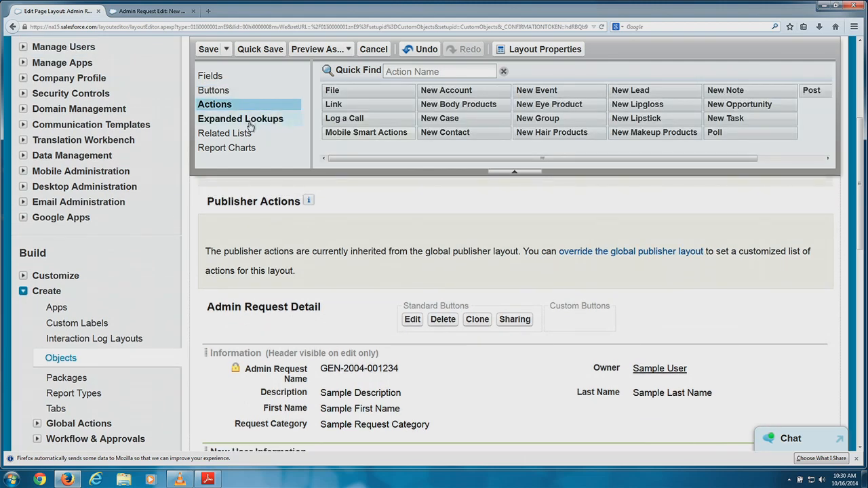
click(249, 122)
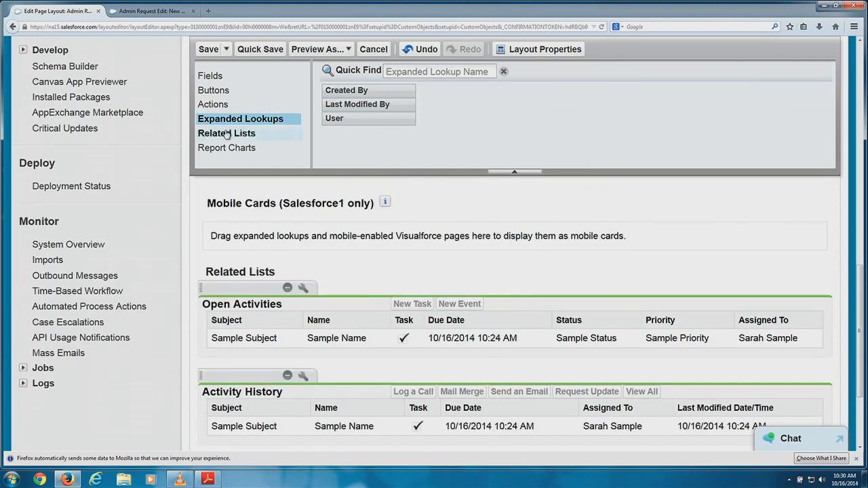
click(234, 135)
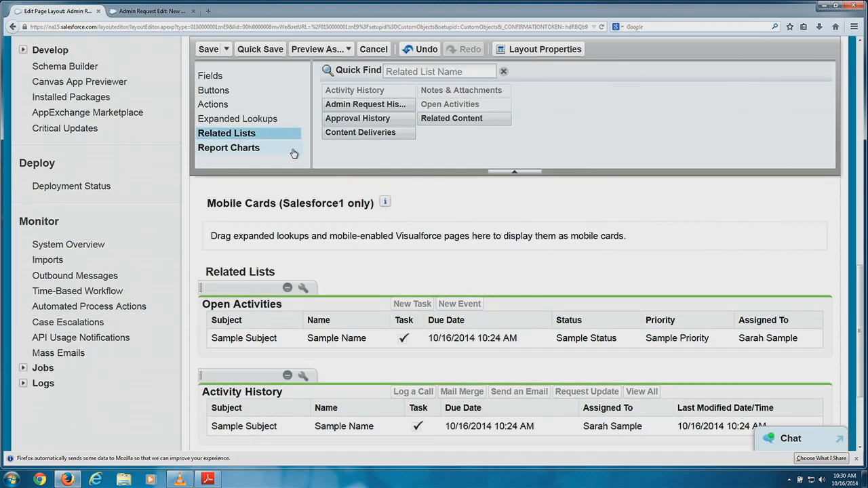
scroll(356, 274, down, 2)
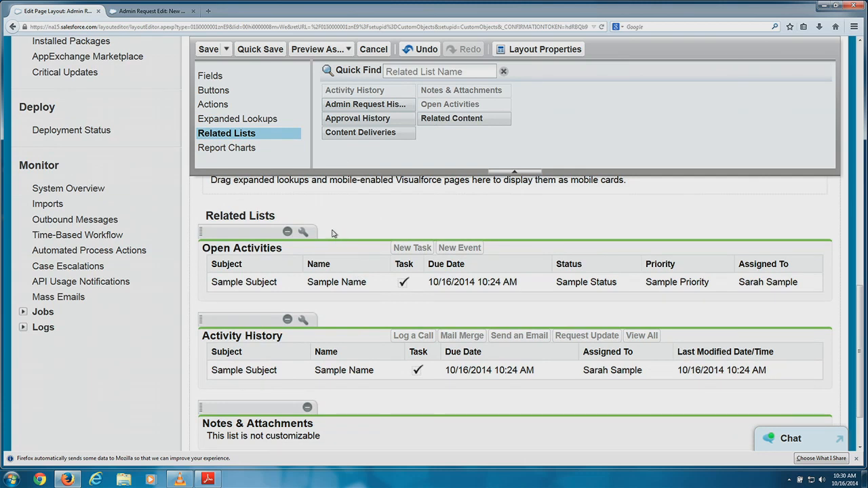
scroll(323, 234, down, 1)
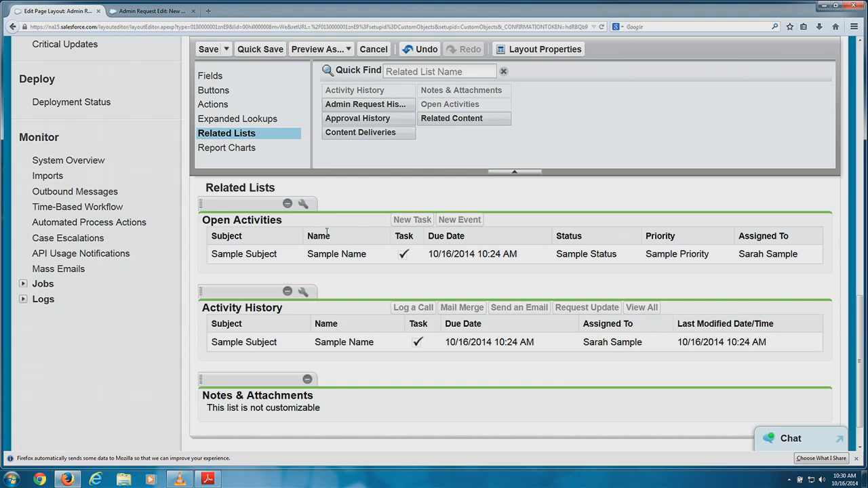
click(242, 148)
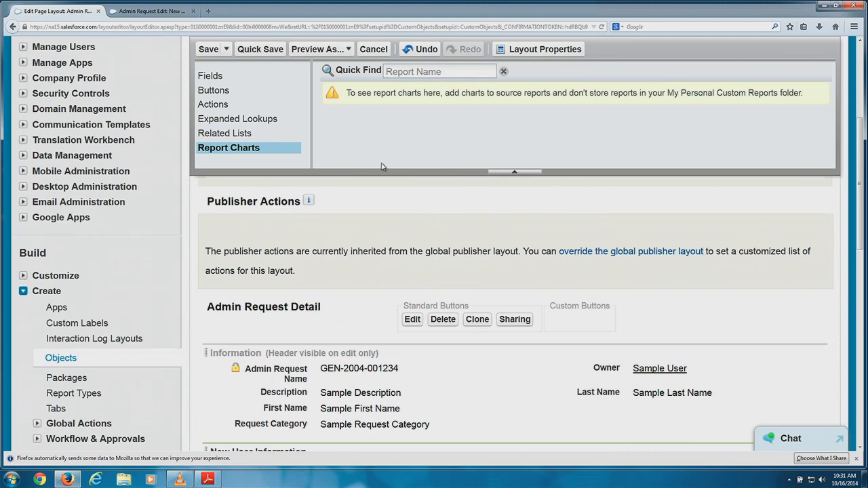
scroll(354, 154, up, 3)
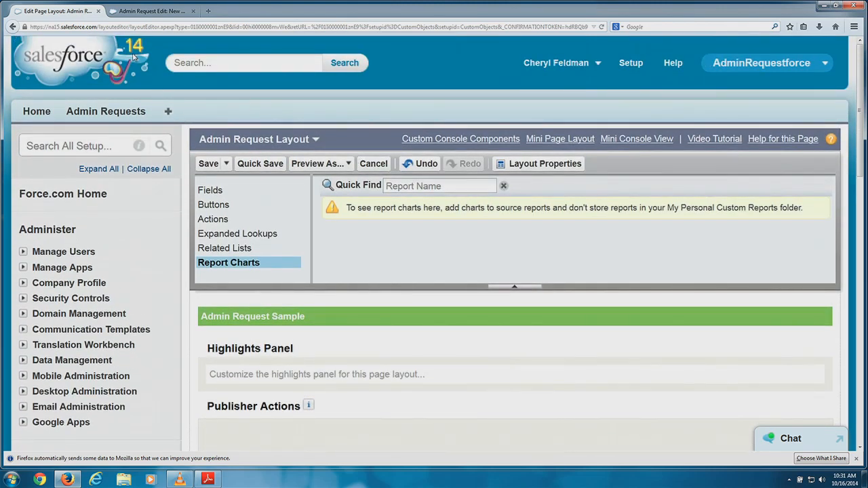
scroll(403, 192, down, 5)
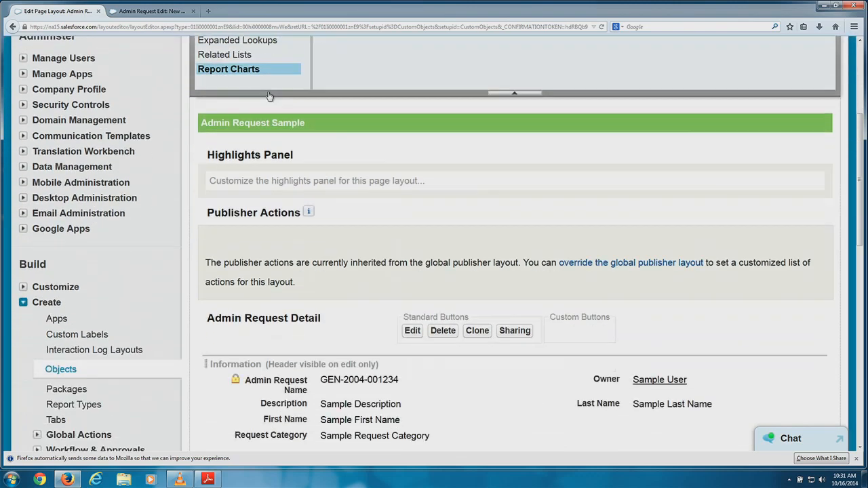
scroll(403, 193, down, 5)
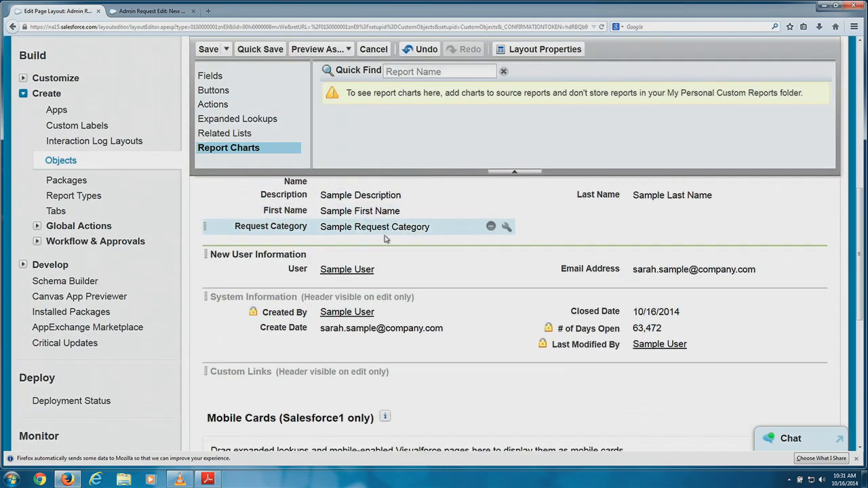
scroll(406, 244, down, 3)
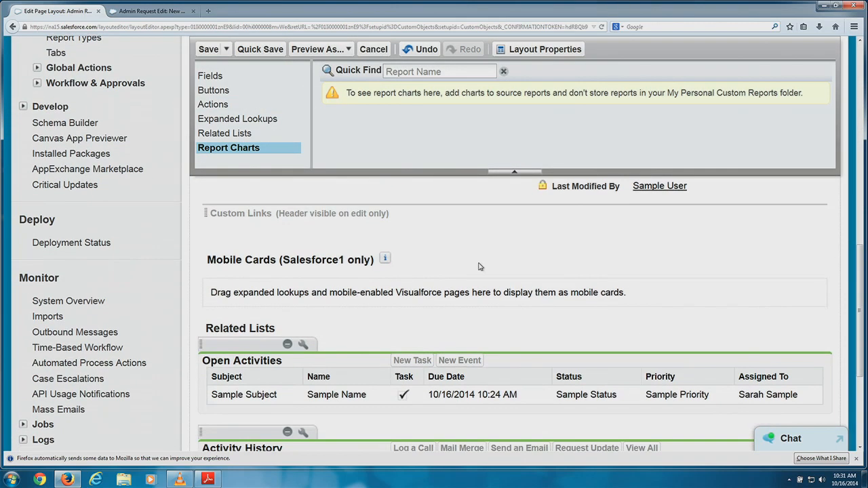
scroll(426, 251, up, 8)
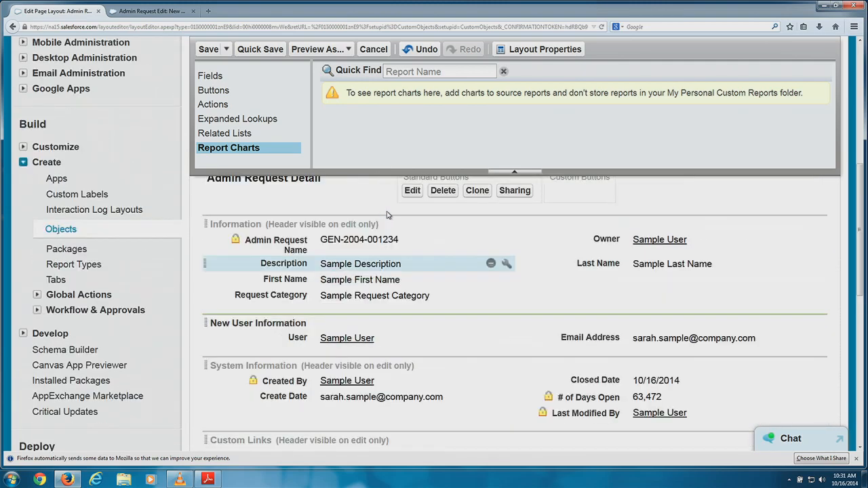
scroll(350, 126, up, 3)
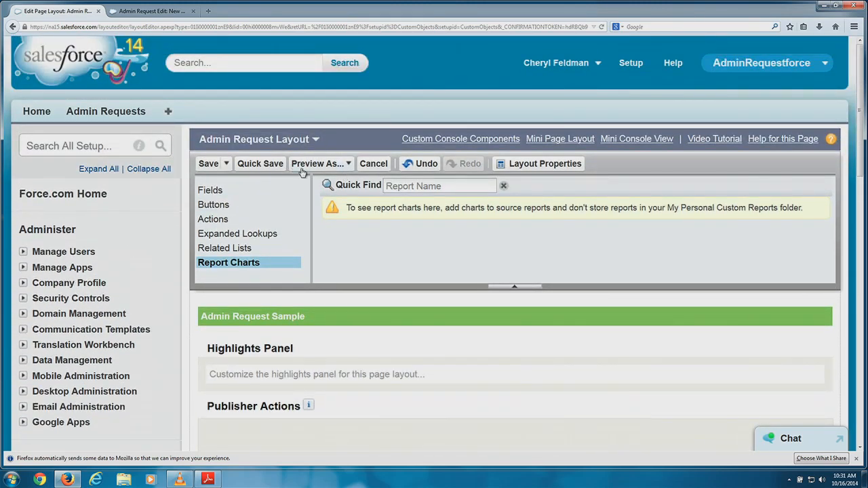
Save As a new page layout with the name 'User Request Layout'.
click(226, 166)
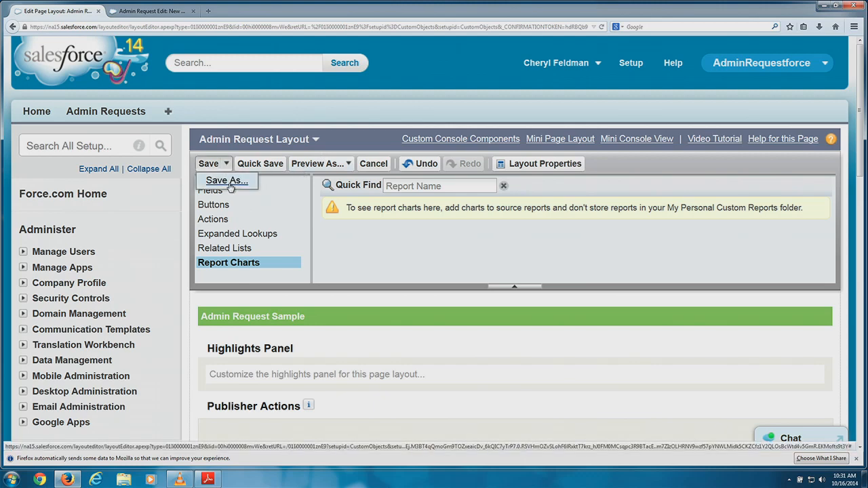
click(228, 182)
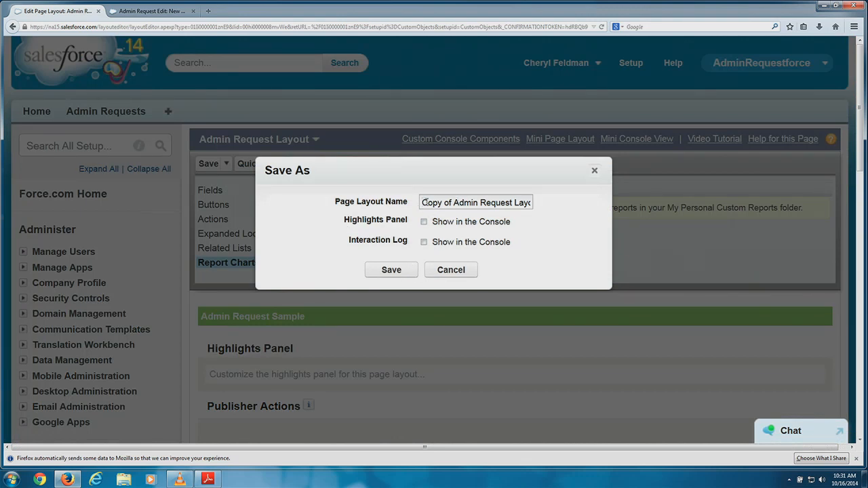
drag(421, 203, 575, 212)
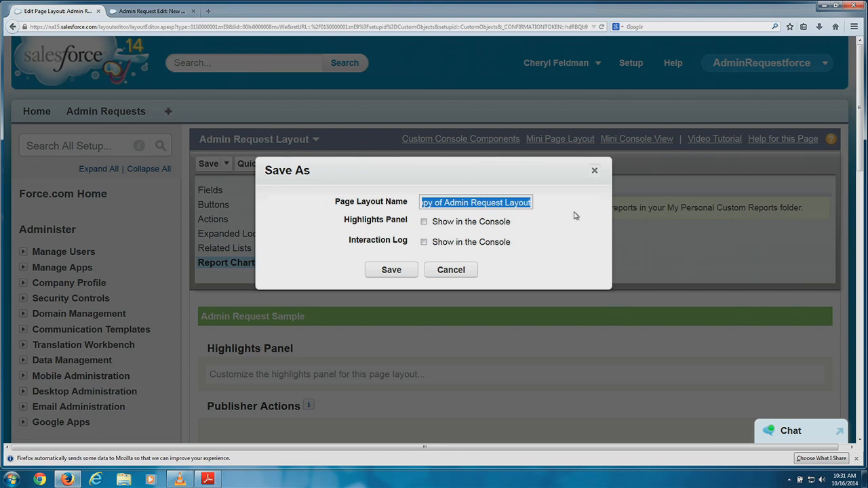
text(User R)
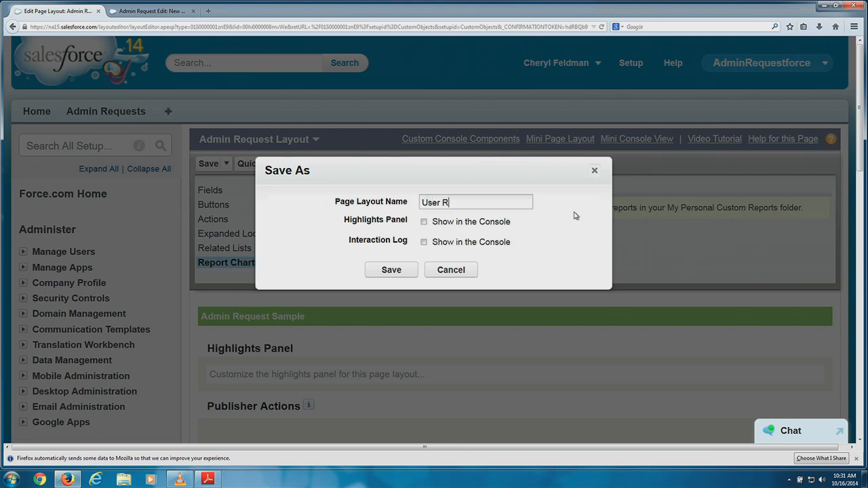
text(equest Layout)
click(396, 271)
click(399, 271)
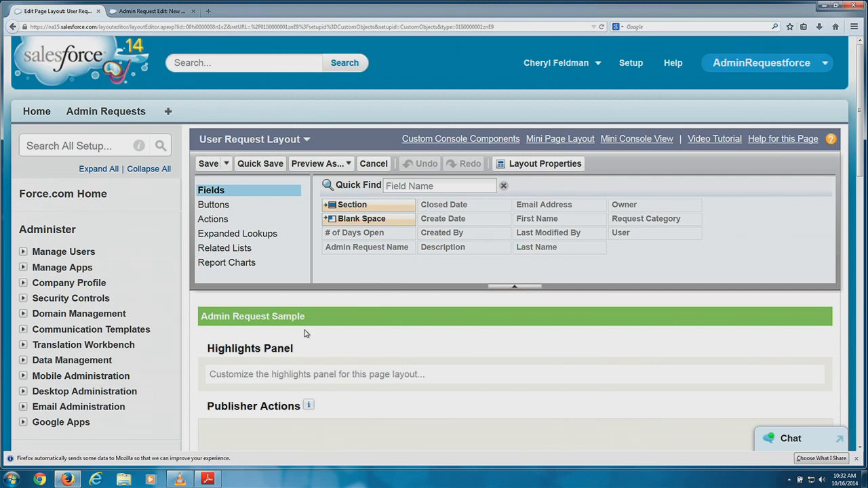
Go to the Admin Request custom object and start a new page layout from its Page Layouts list.
scroll(305, 333, down, 5)
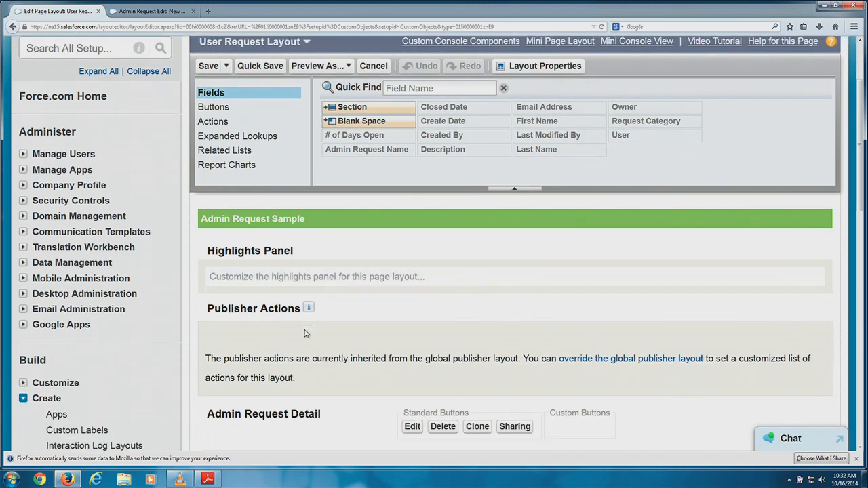
scroll(304, 333, down, 3)
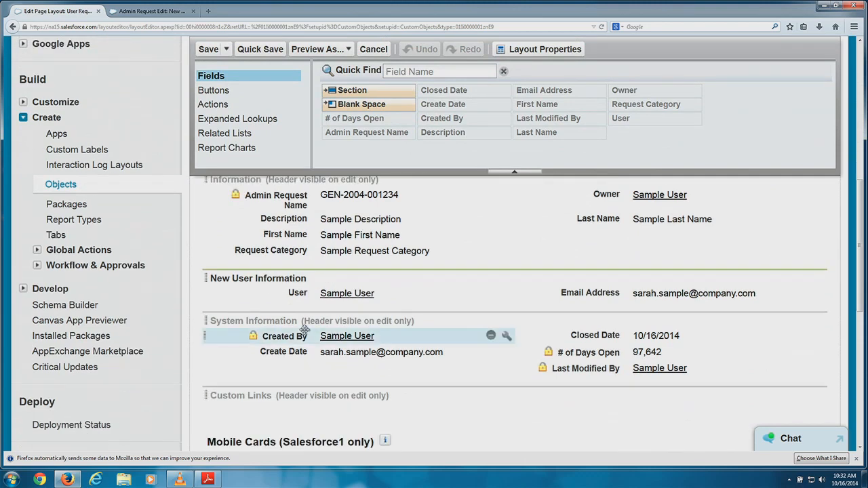
click(61, 184)
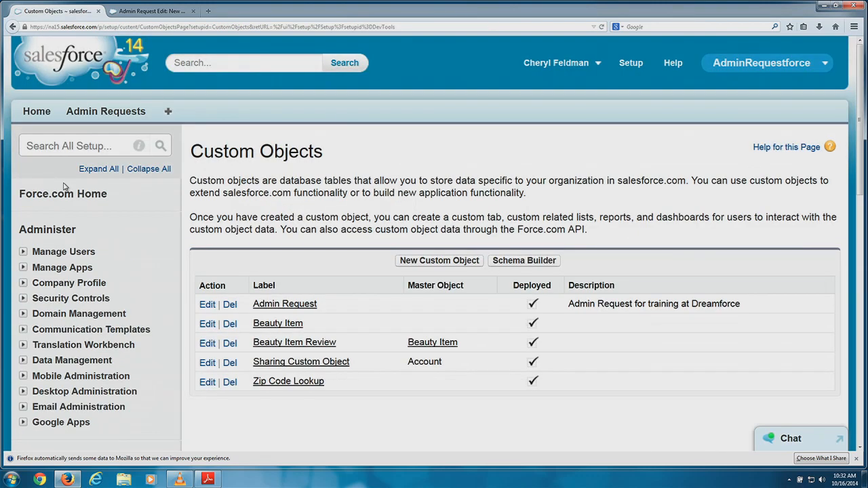
click(259, 305)
scroll(259, 307, down, 10)
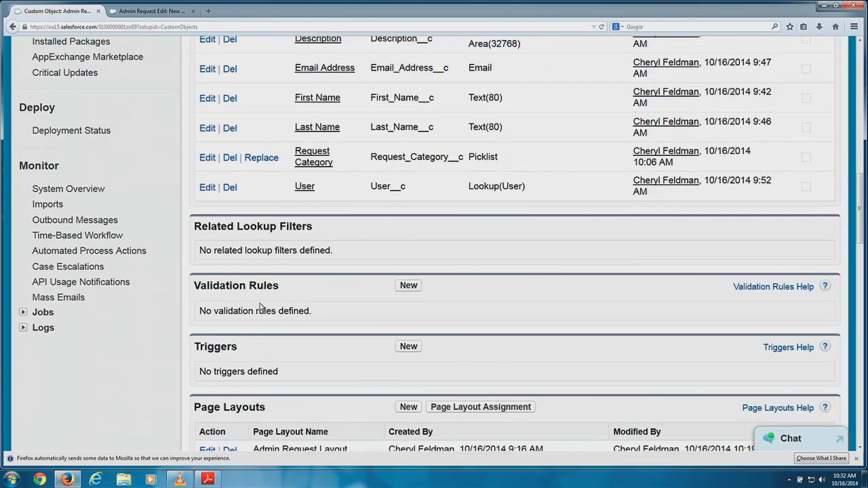
scroll(260, 307, down, 5)
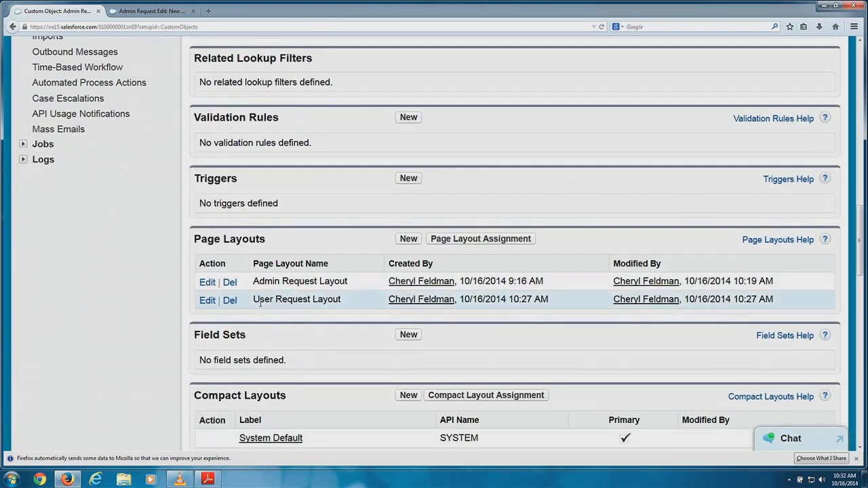
click(410, 239)
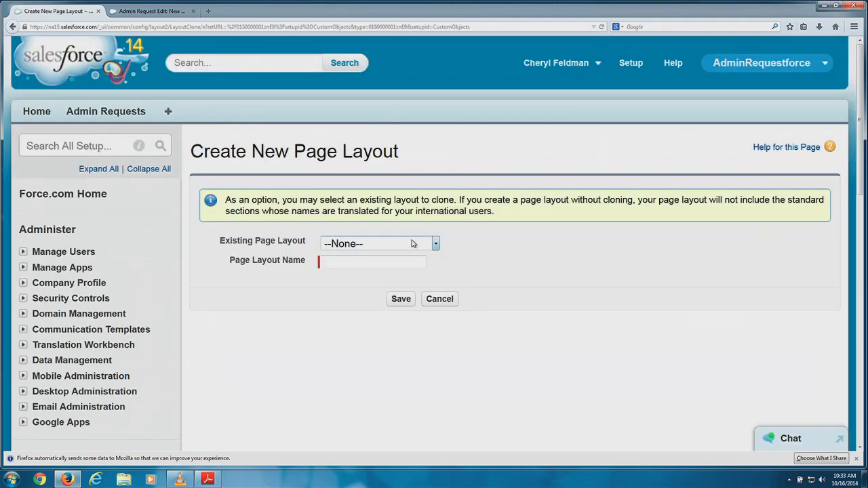
Leave Existing Page Layout at --None-- and go back to the Admin Request object page.
click(413, 243)
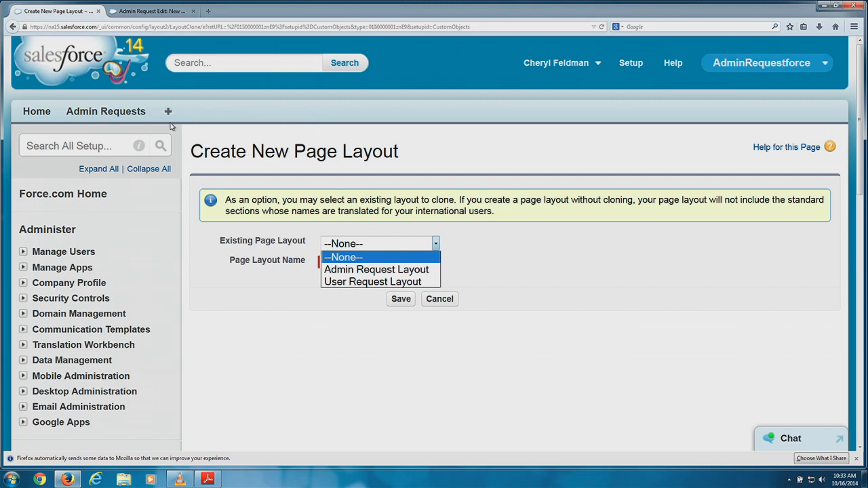
click(254, 185)
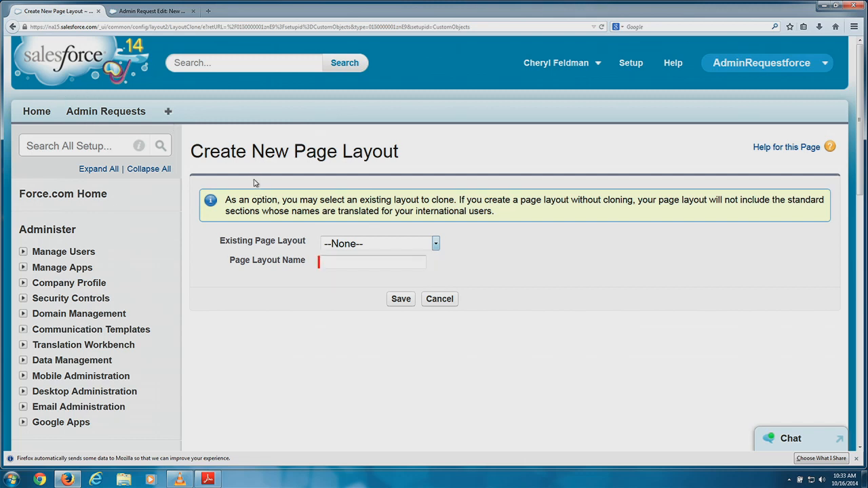
click(11, 27)
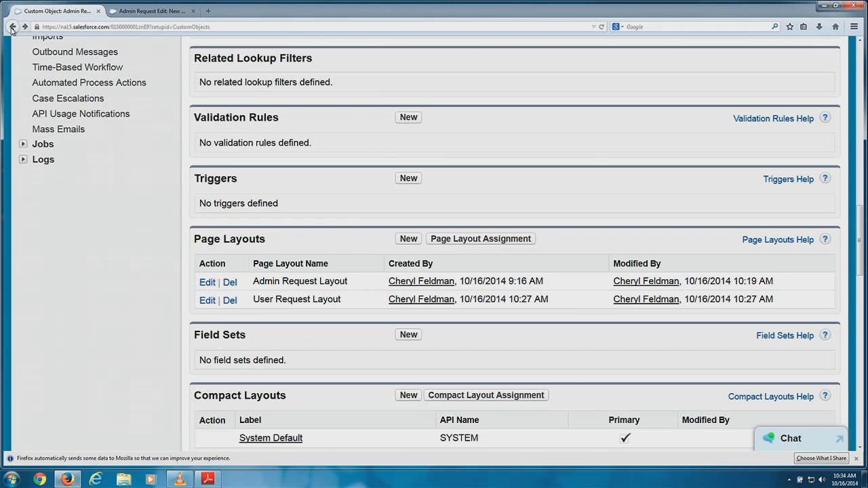
Return to the top of the Admin Request object page and show its empty Record Types list.
key(Down)
key(Down)
key(Down)
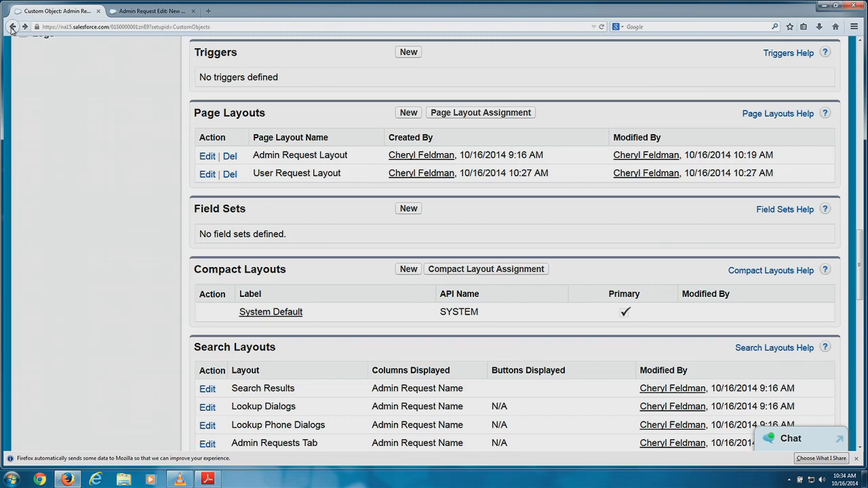
click(12, 28)
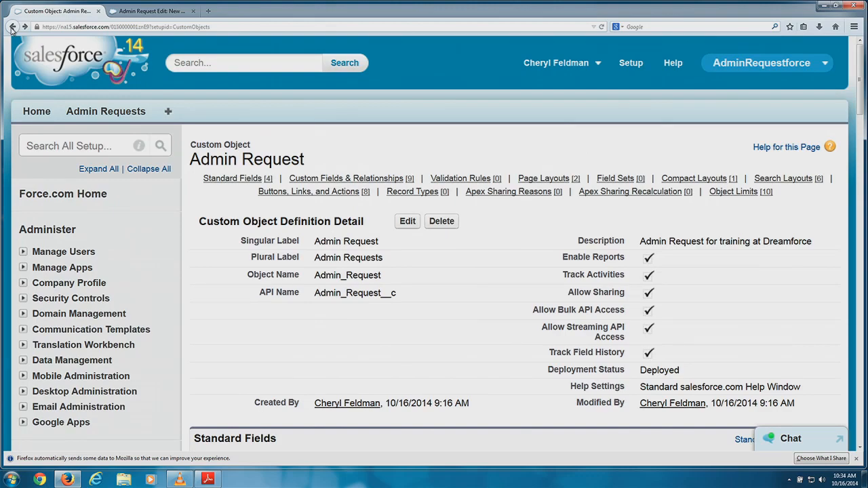
click(11, 27)
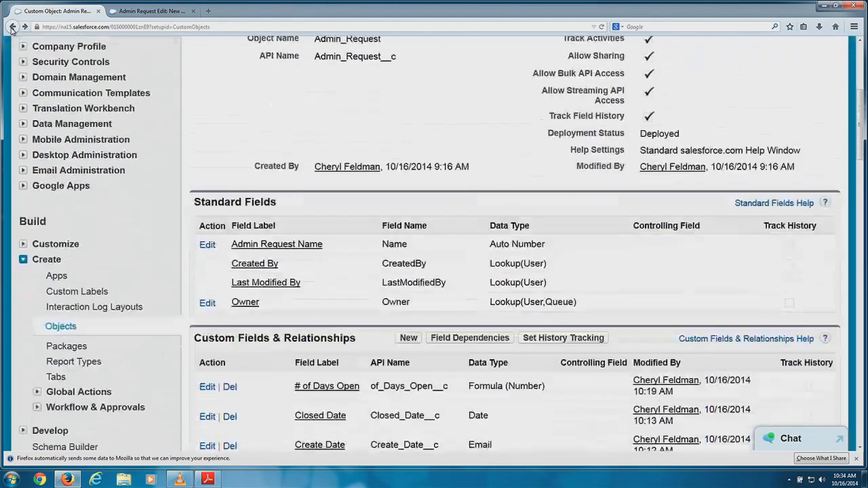
click(11, 28)
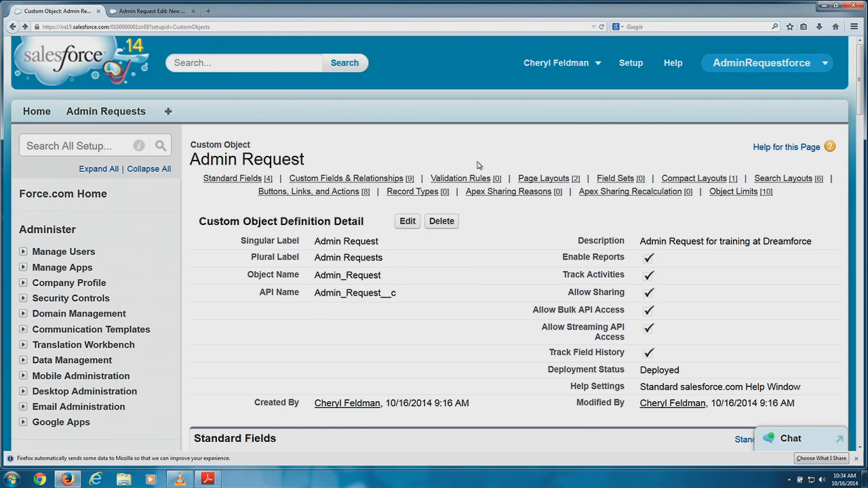
mouse_move(397, 195)
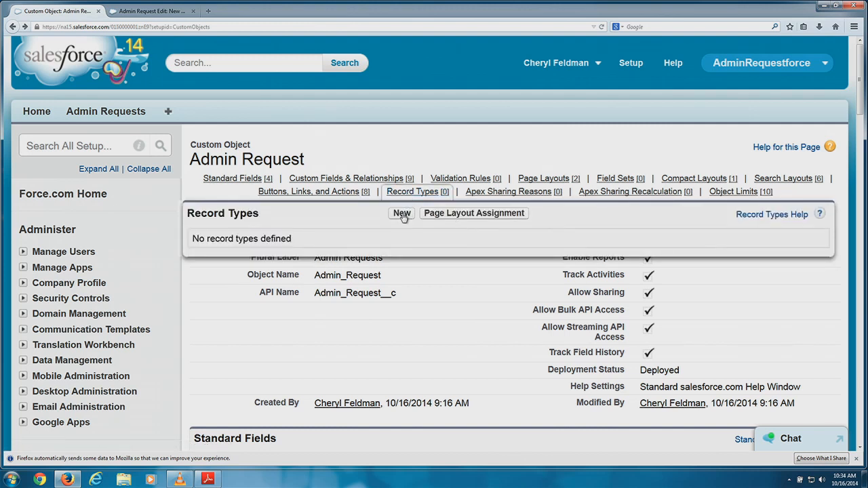
Start a new record type labelled 'User Request' with the name User_Request.
click(402, 214)
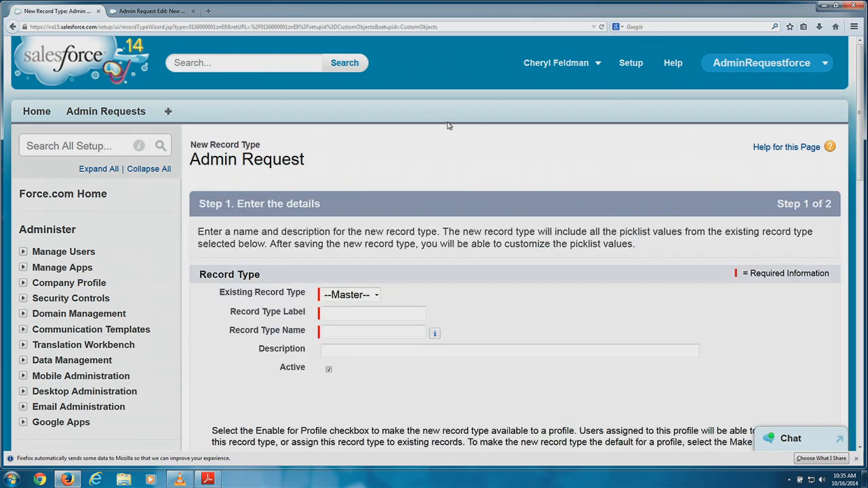
scroll(459, 164, down, 3)
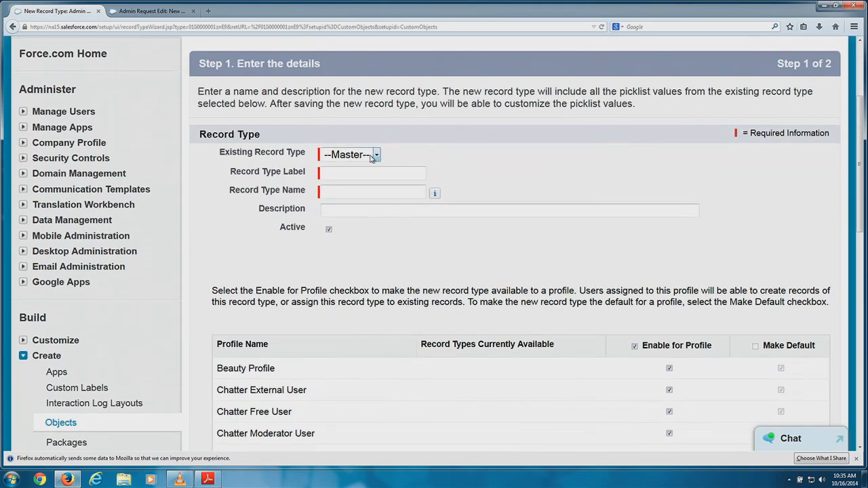
click(375, 154)
click(407, 150)
click(361, 173)
text(User Request re)
key(BackSpace)
key(BackSpace)
click(382, 192)
Give the record type the description 'This is for user requests'.
scroll(382, 185, down, 1)
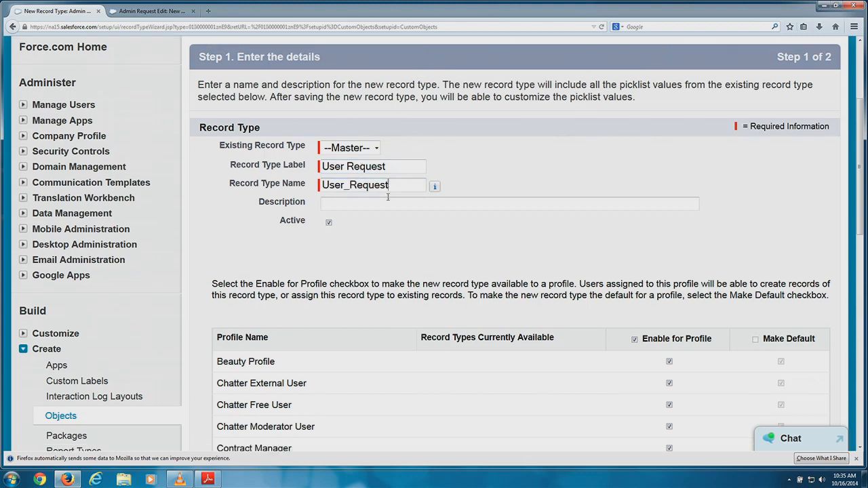
click(382, 185)
text(This)
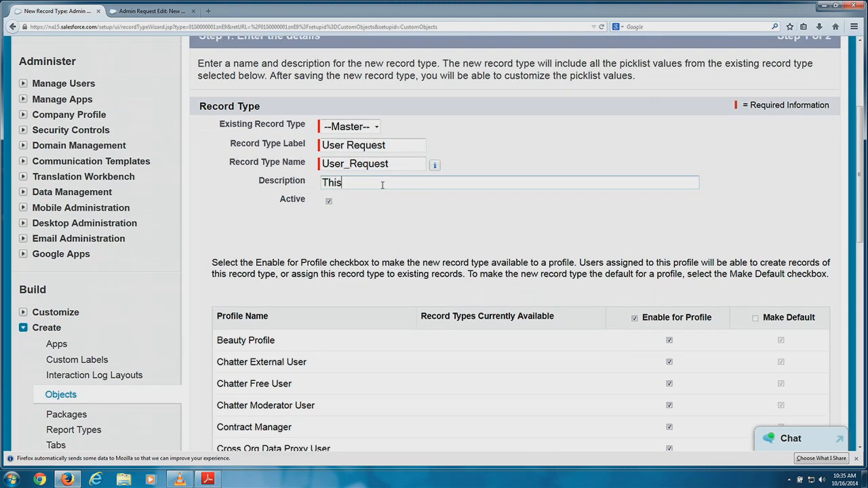
text( is for user requests)
scroll(382, 185, down, 2)
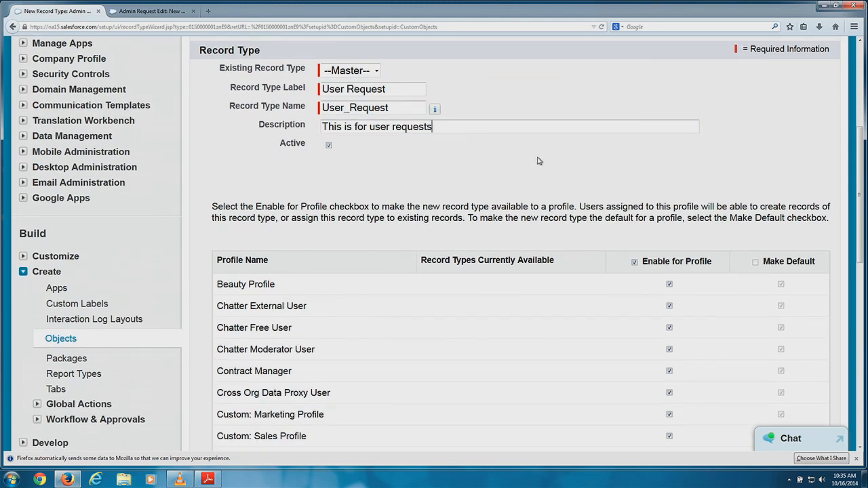
scroll(538, 160, down, 3)
scroll(549, 158, down, 4)
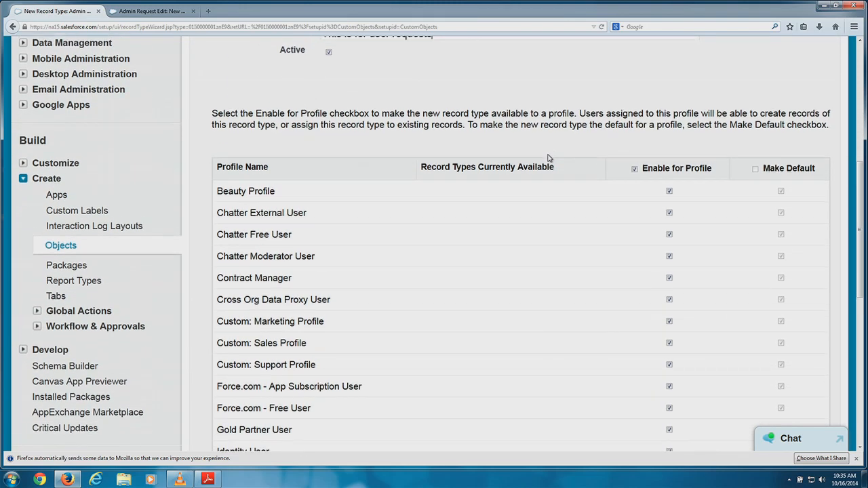
scroll(548, 158, up, 1)
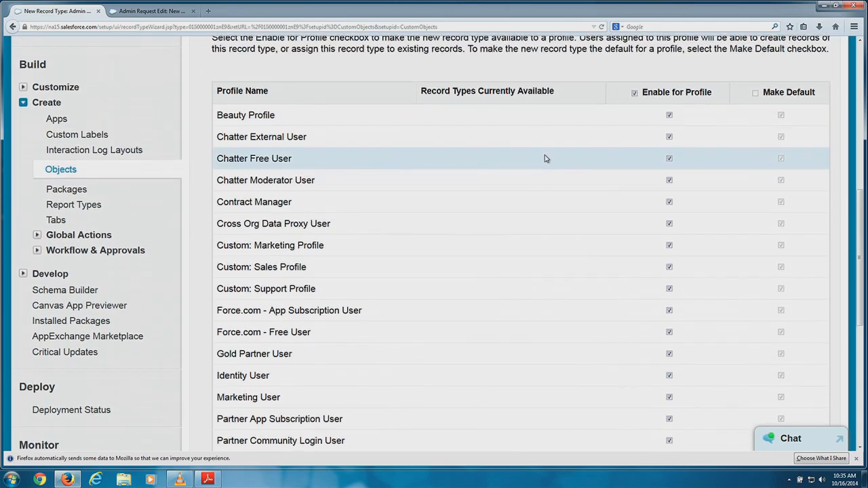
scroll(543, 158, up, 2)
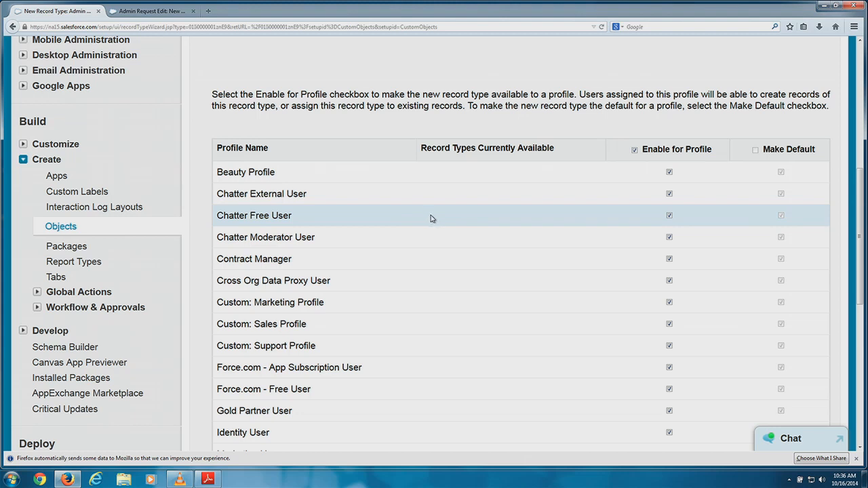
scroll(528, 196, down, 7)
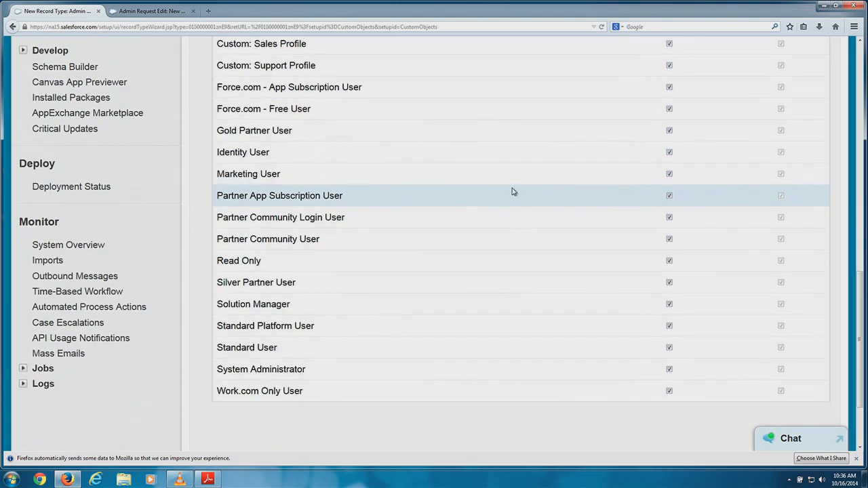
scroll(513, 192, down, 3)
Continue to layout assignment and apply 'User Request Layout' to all profiles.
click(780, 377)
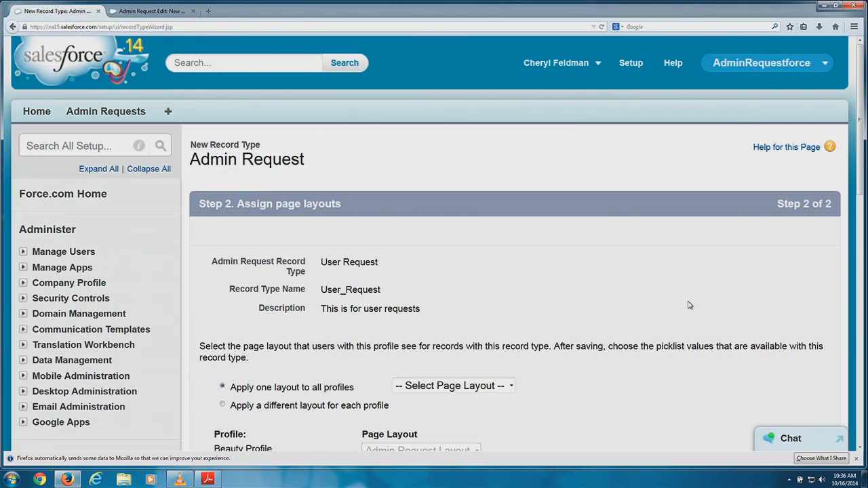
scroll(689, 305, down, 4)
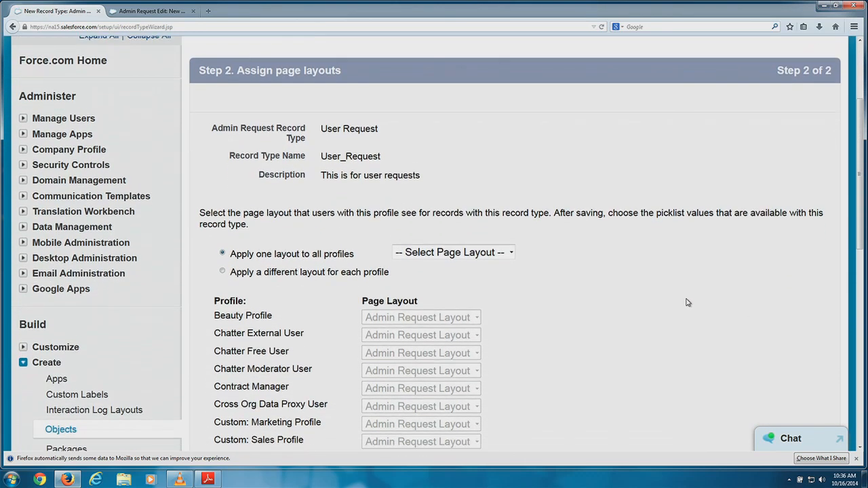
scroll(687, 302, down, 1)
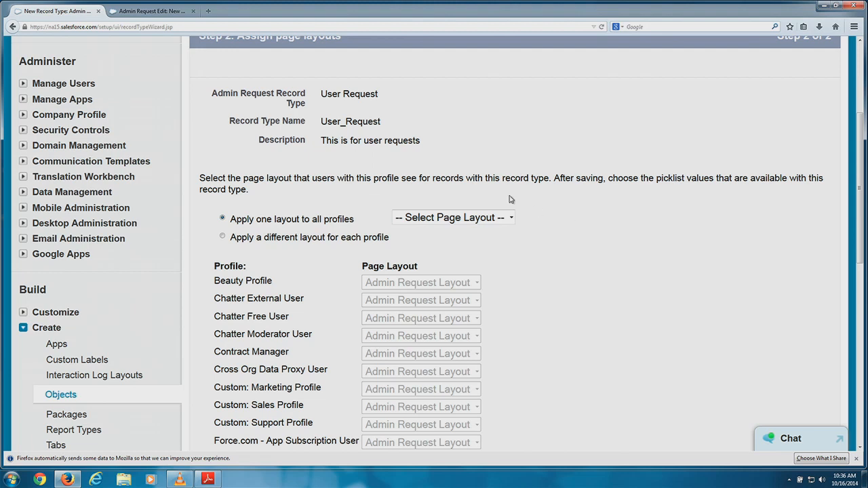
click(477, 217)
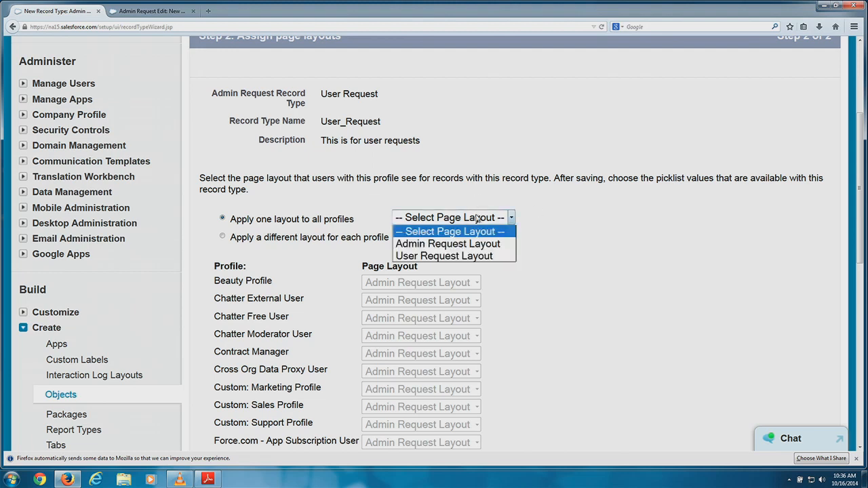
click(450, 257)
scroll(552, 235, down, 2)
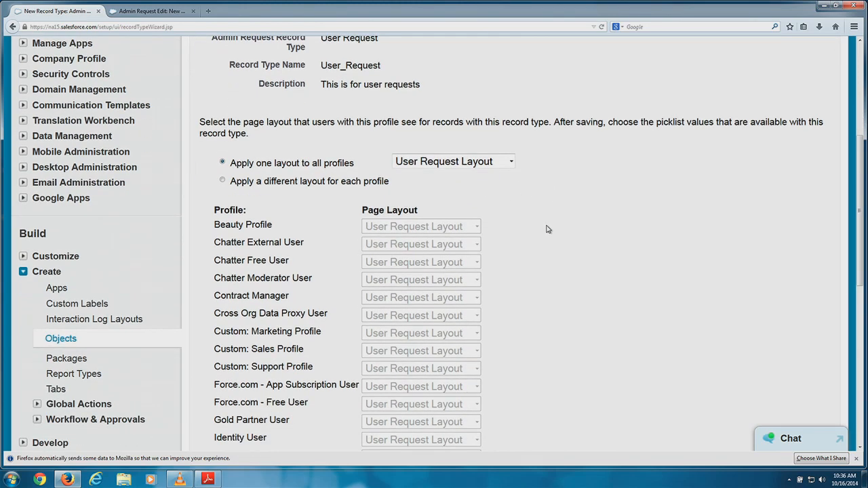
scroll(542, 229, down, 2)
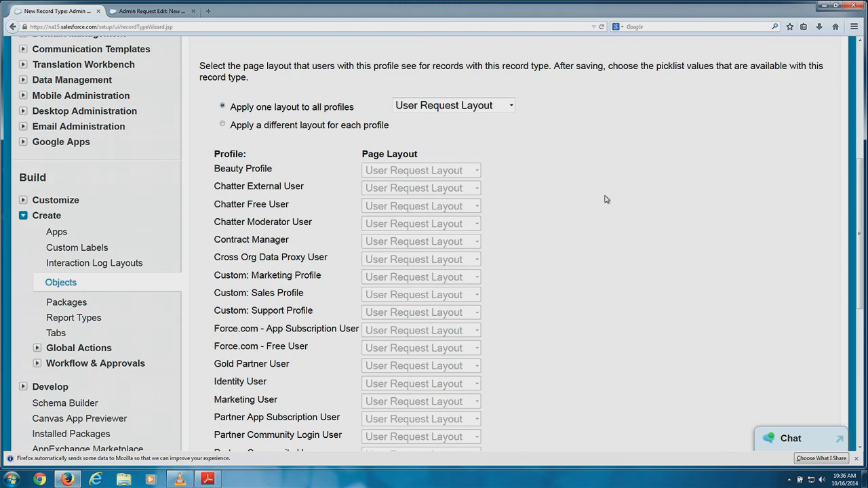
scroll(604, 197, down, 5)
scroll(621, 212, down, 2)
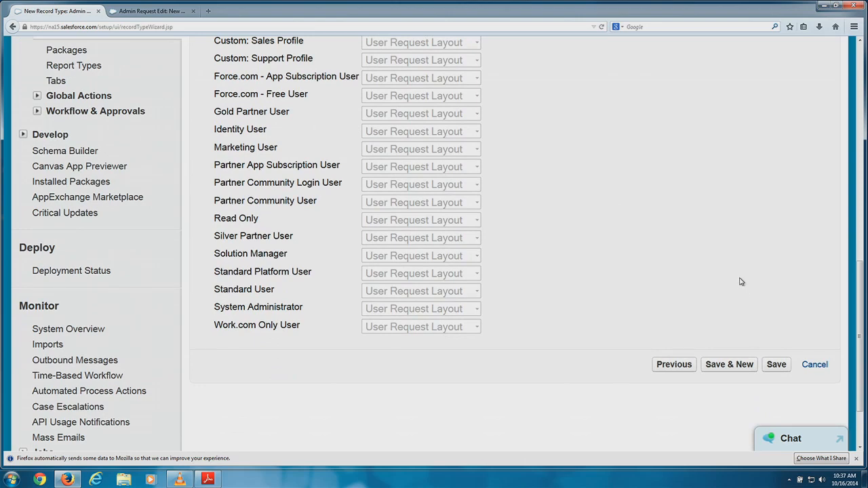
scroll(748, 282, up, 2)
scroll(749, 281, up, 5)
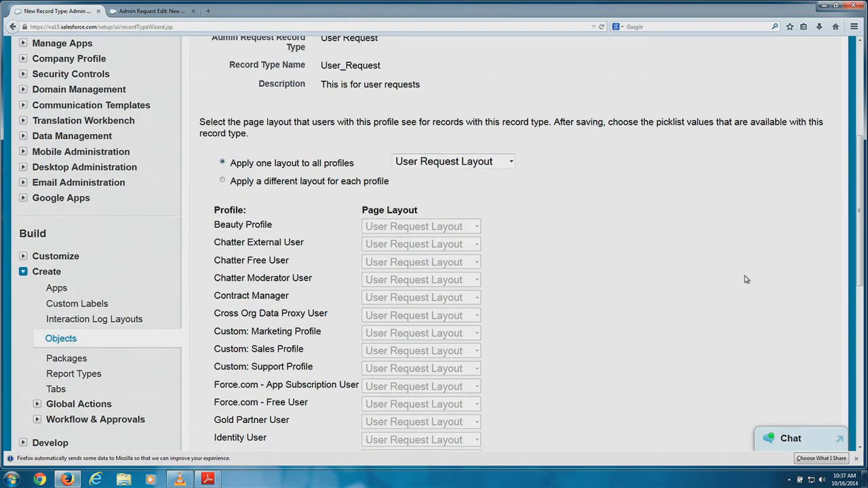
scroll(746, 279, down, 7)
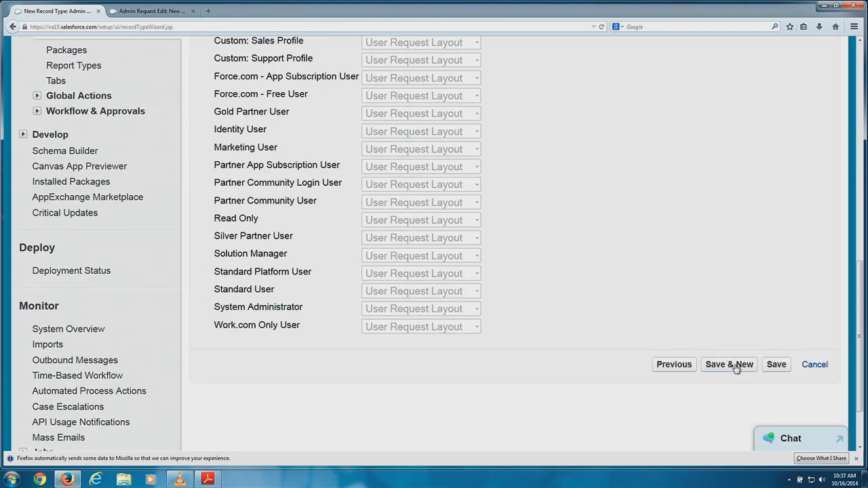
Save the previous record type and start a new one labelled Feature Request, based on --Master--.
click(734, 368)
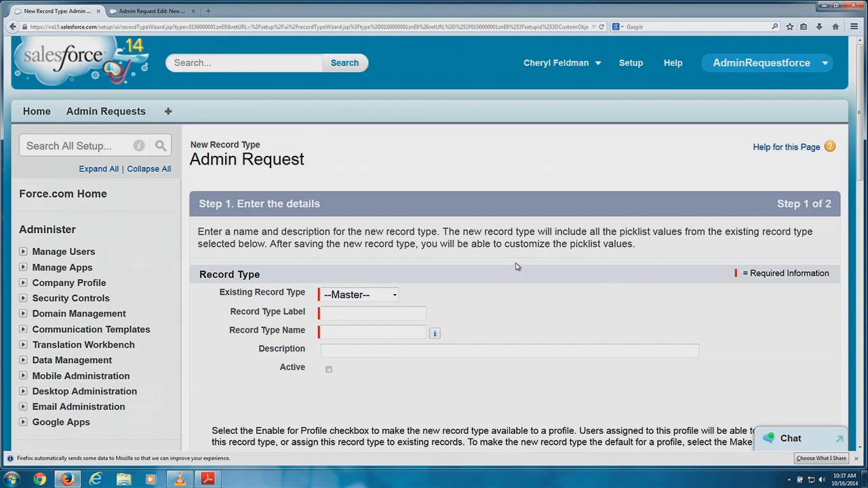
click(383, 295)
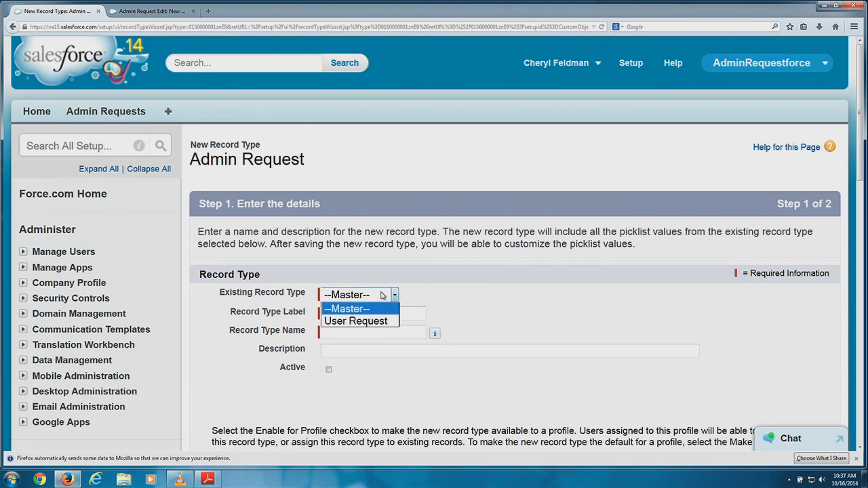
click(359, 309)
click(356, 314)
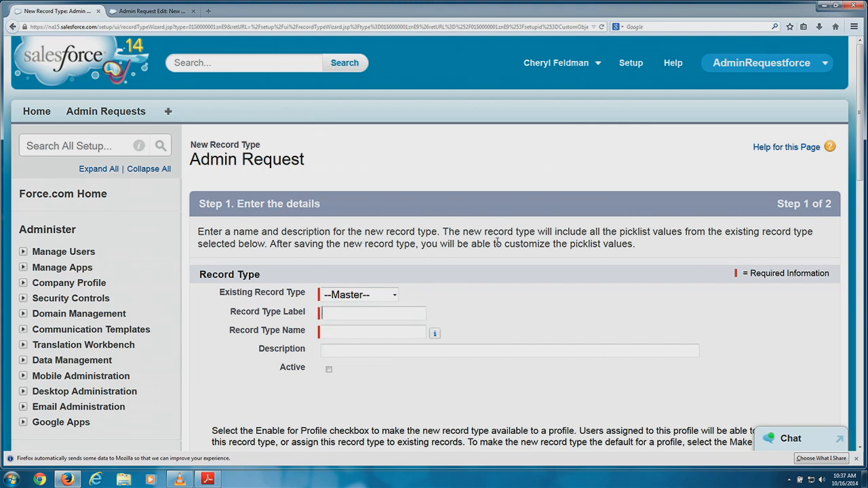
text(Feature Request)
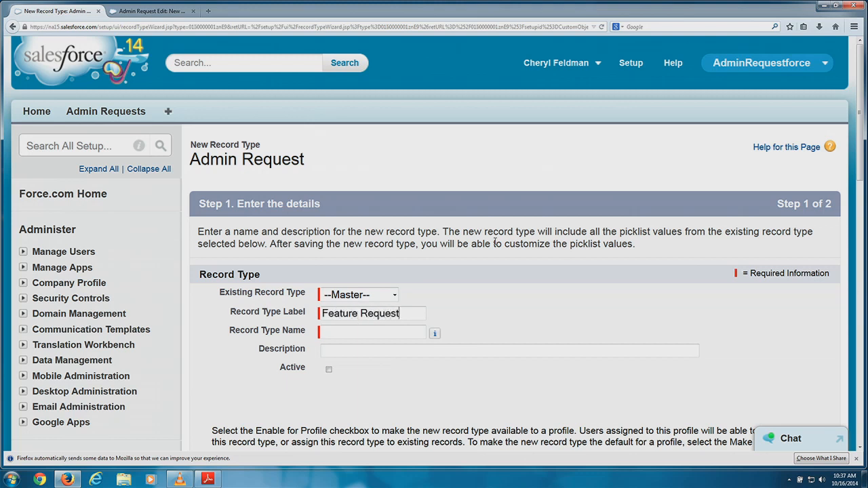
key(Tab)
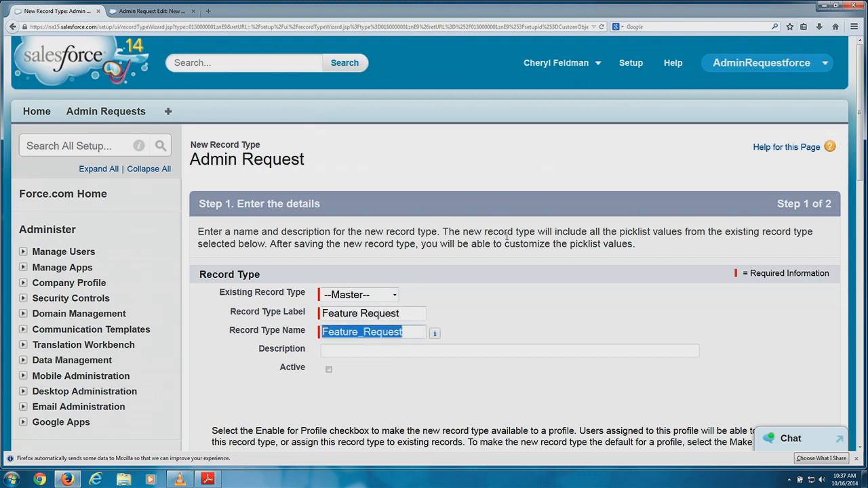
Describe it as 'Record type for feature requests and bugs', make it active, and enable it for all profiles.
scroll(496, 234, down, 2)
click(464, 297)
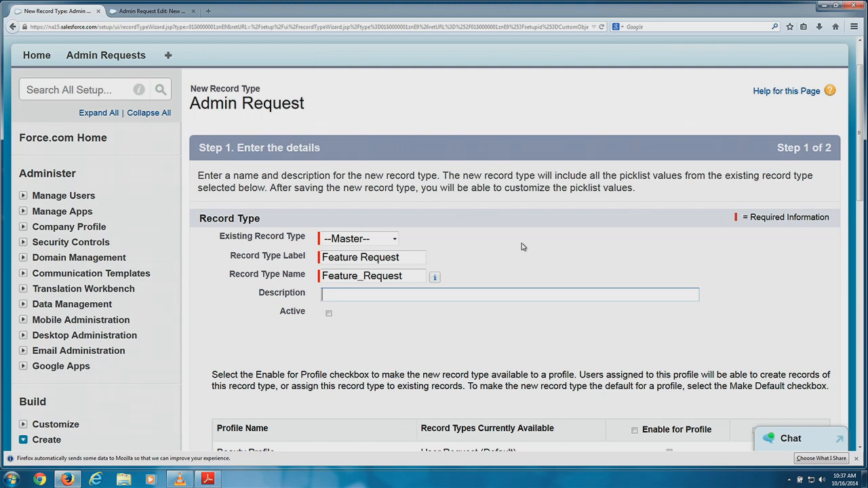
text(Rec)
text(type for feature requests andbug)
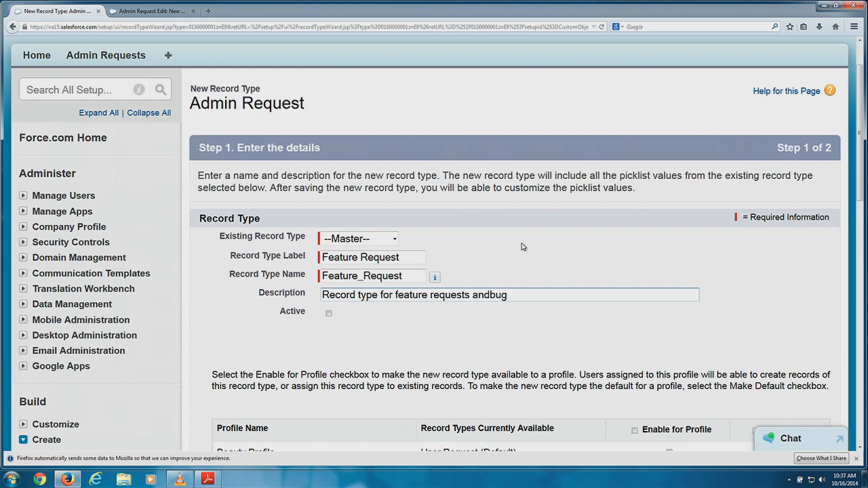
key(BackSpace)
key(BackSpace)
key(BackSpace)
key(BackSpace)
text(d bugs)
scroll(523, 247, down, 3)
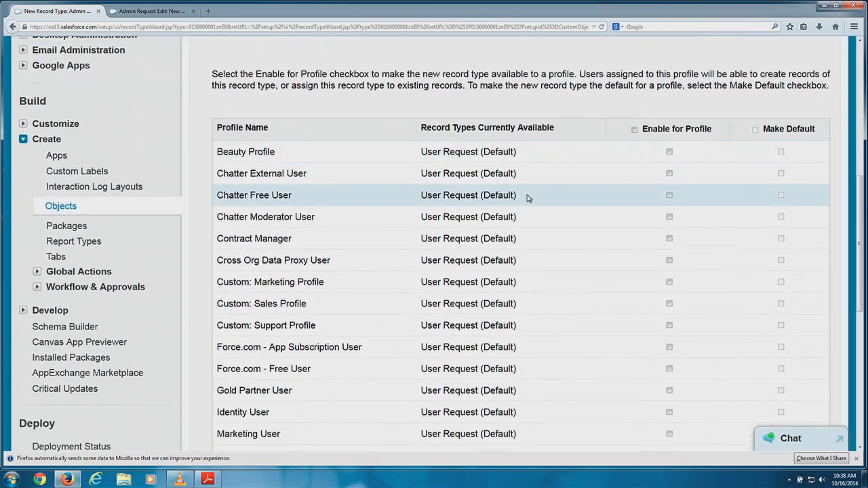
click(634, 123)
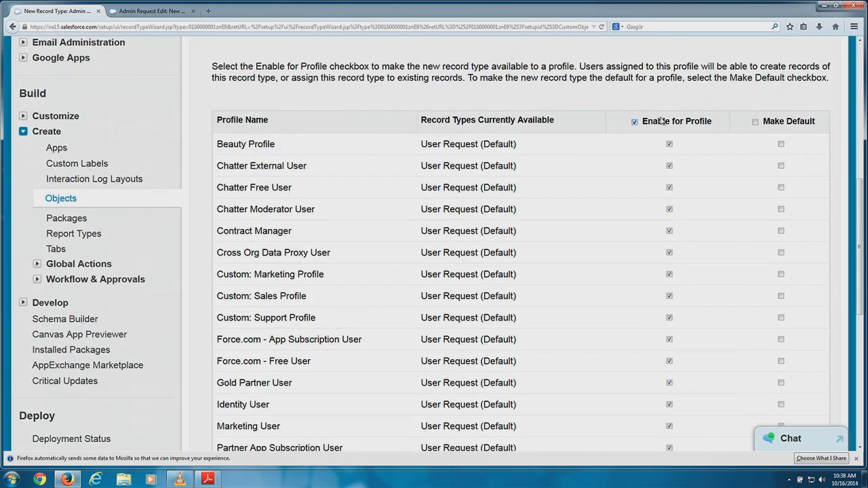
scroll(683, 117, up, 2)
scroll(681, 111, up, 2)
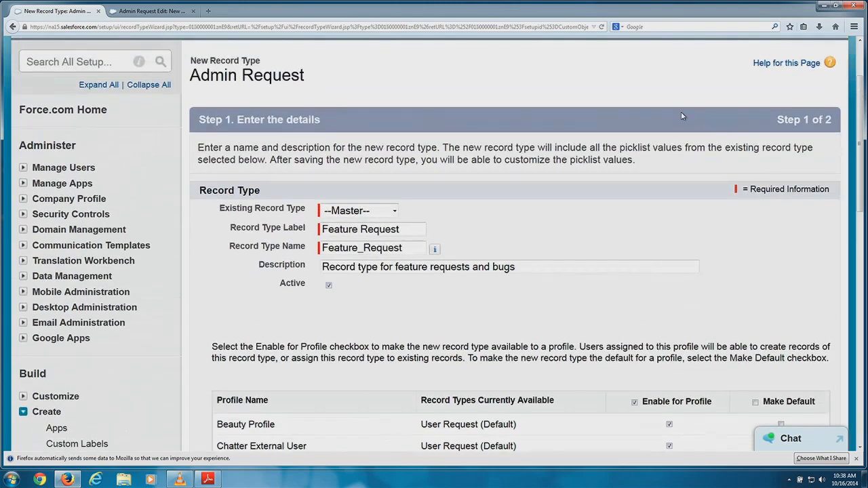
scroll(616, 122, down, 7)
scroll(610, 121, down, 3)
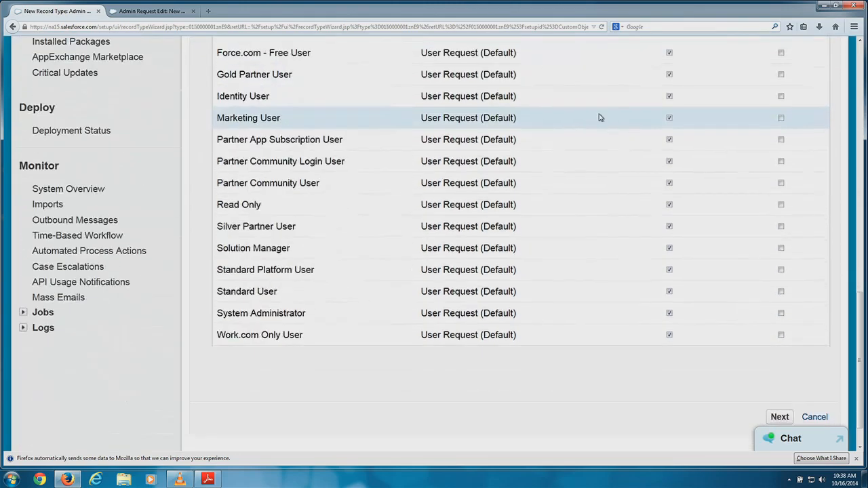
Apply Admin Request Layout to all profiles and save the Feature Request record type.
click(778, 380)
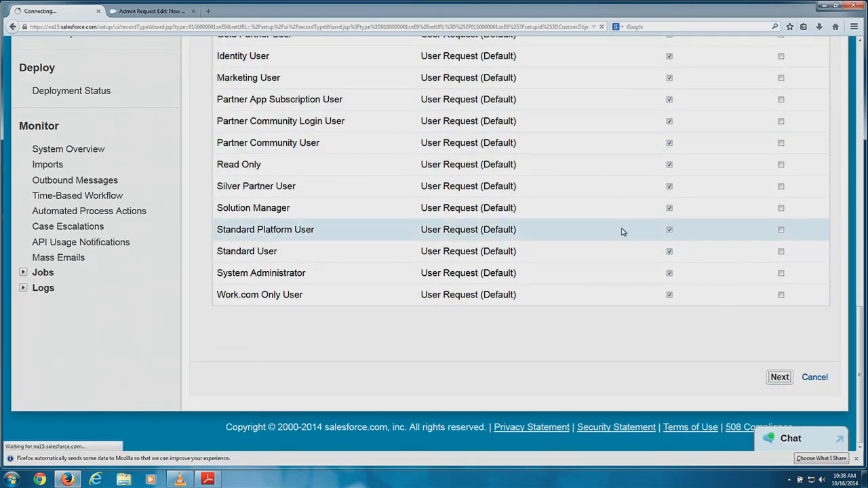
scroll(491, 329, down, 1)
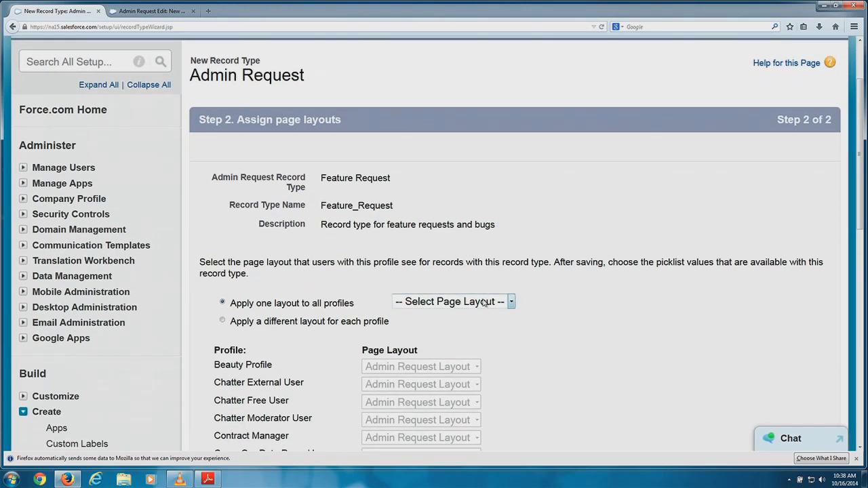
click(509, 302)
click(481, 329)
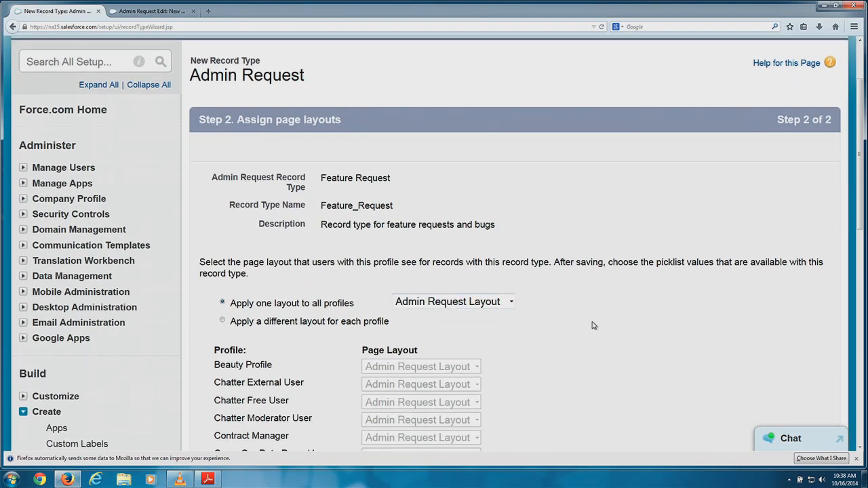
scroll(590, 265, down, 5)
scroll(589, 262, down, 3)
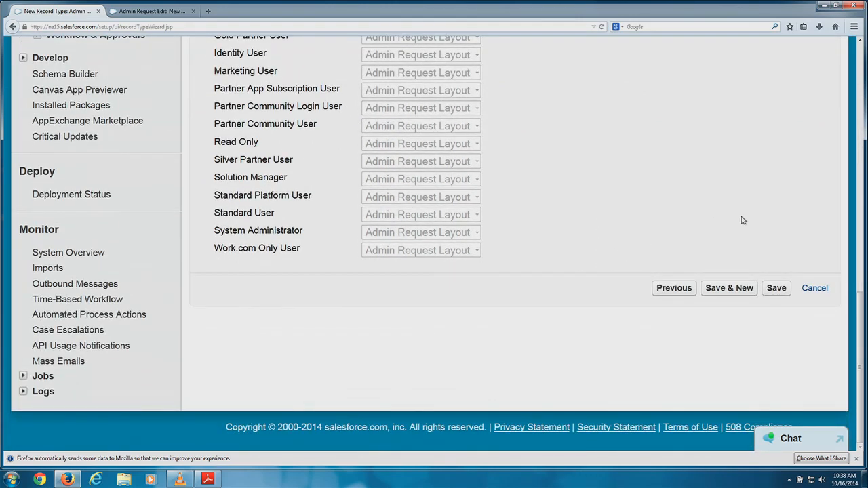
click(778, 291)
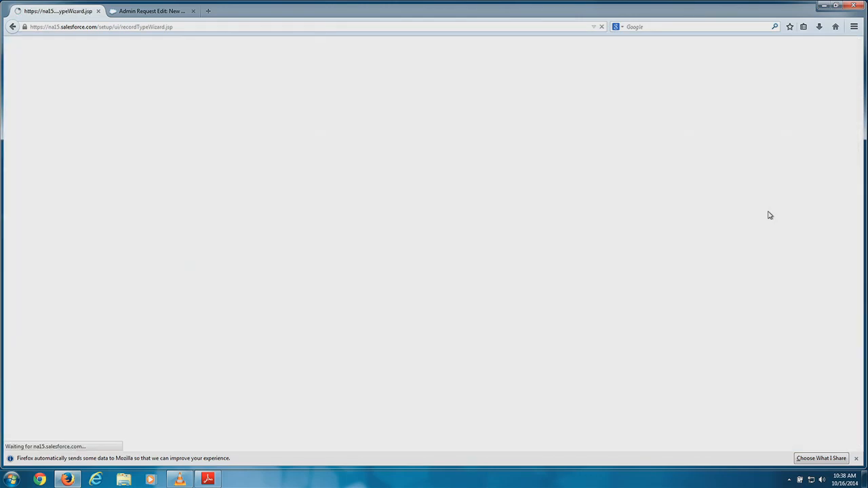
Scroll the Feature Request detail page to its editable picklists, including Request Category.
scroll(503, 218, down, 1)
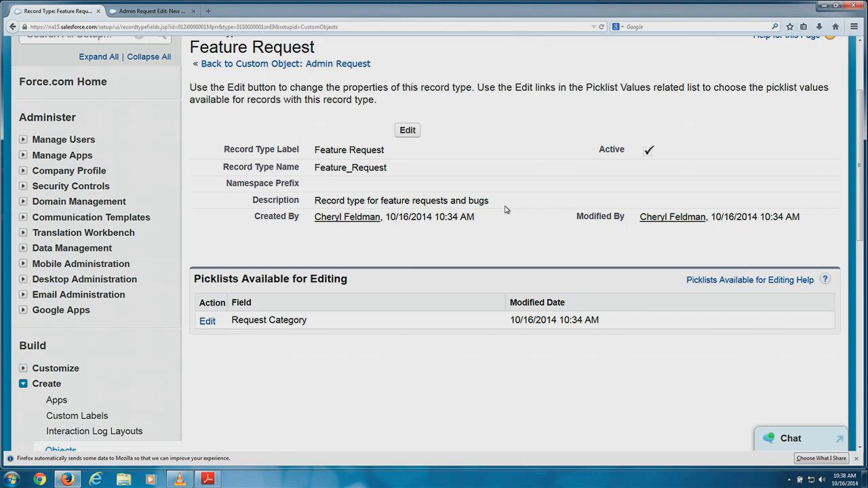
Remove User Activation, User Deactivation and Change User Privileges from Feature Request's Request Category values.
click(208, 322)
scroll(371, 290, down, 3)
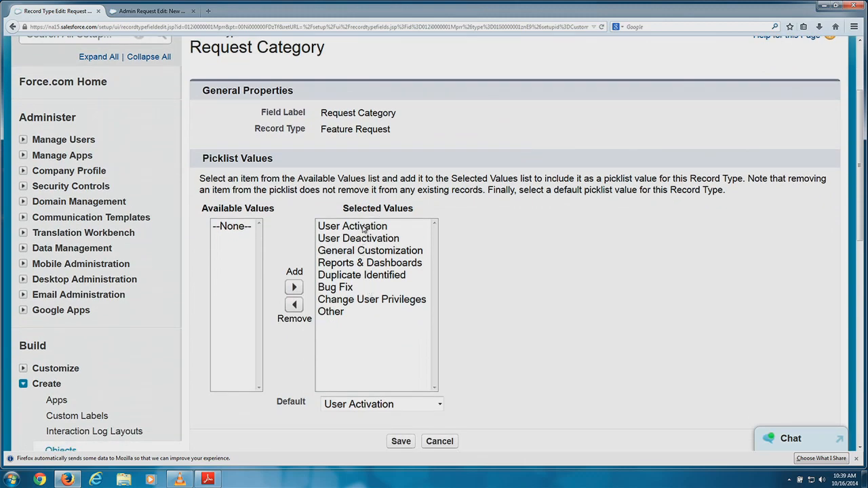
click(359, 227)
click(294, 305)
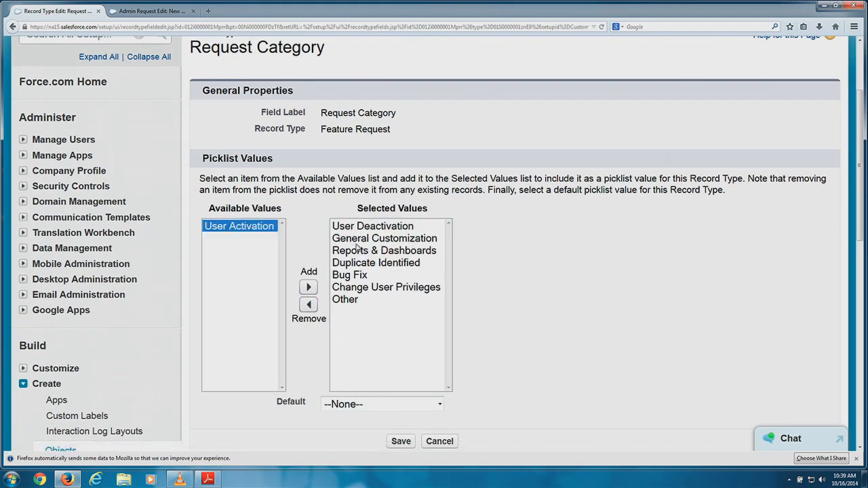
click(373, 227)
click(308, 305)
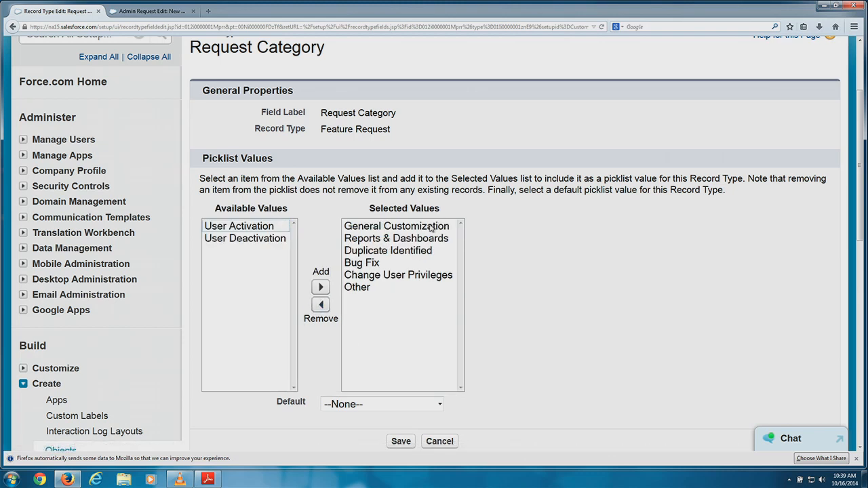
click(408, 275)
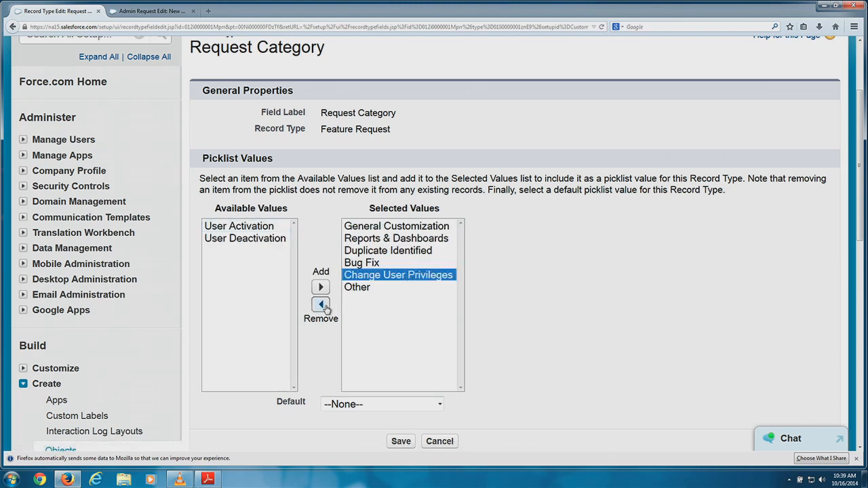
click(321, 304)
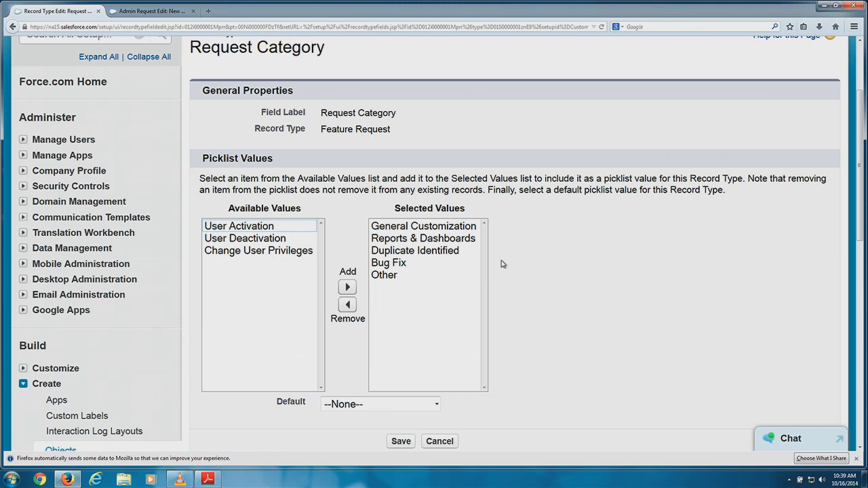
Keep the Request Category default as --None-- and save the trimmed values.
scroll(515, 265, down, 3)
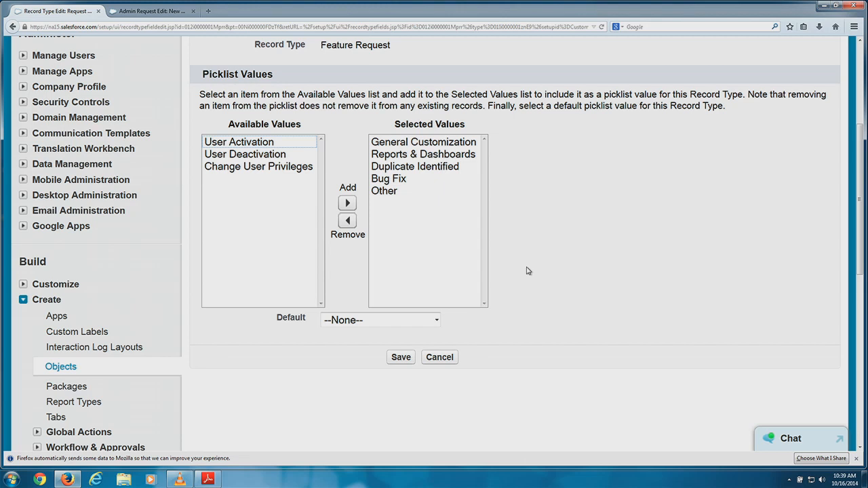
click(423, 320)
click(520, 311)
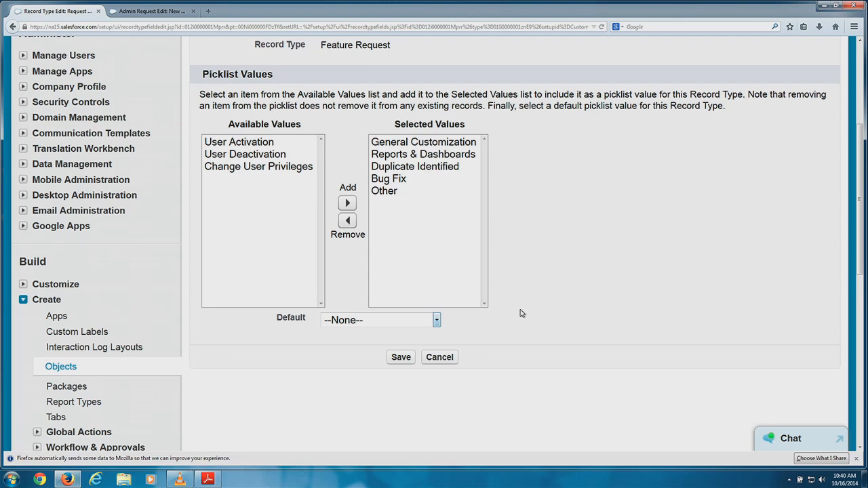
click(404, 358)
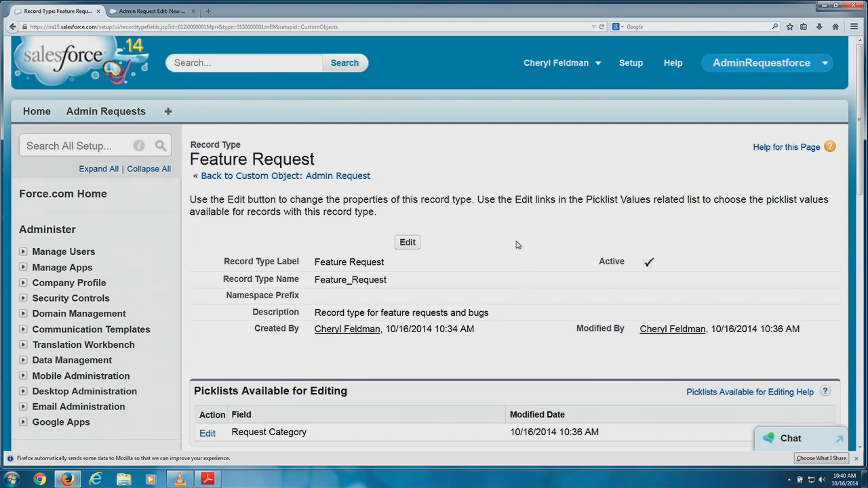
scroll(519, 244, down, 2)
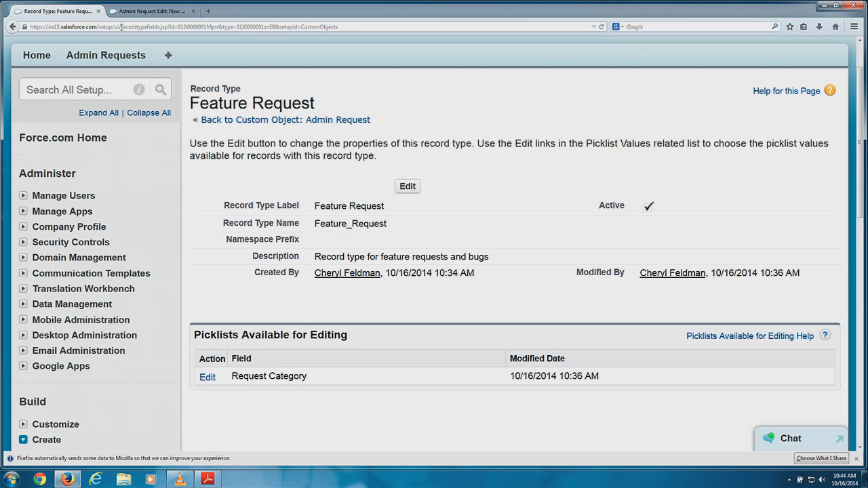
Change the Firefox address path to one/one.app to load the Salesforce1 mobile app.
click(346, 26)
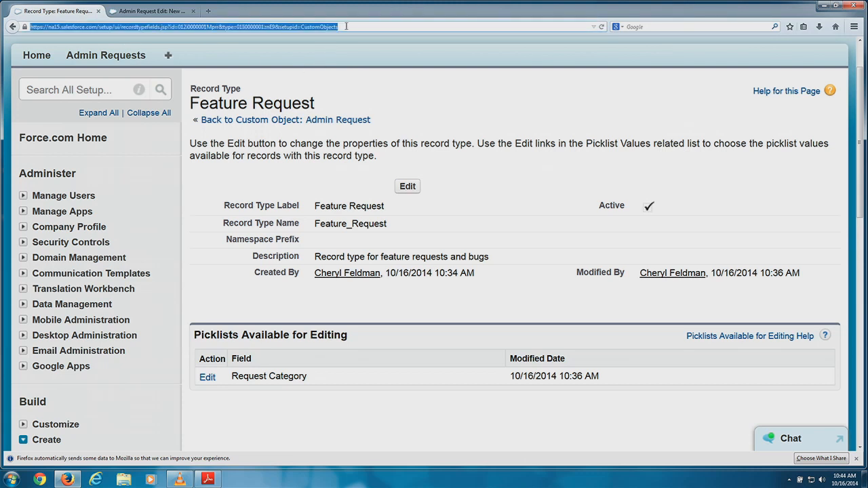
click(346, 26)
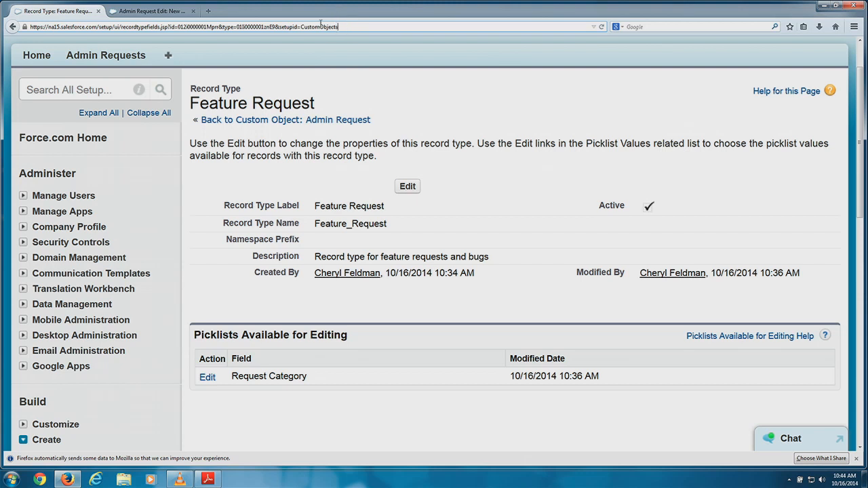
drag(347, 26, 101, 26)
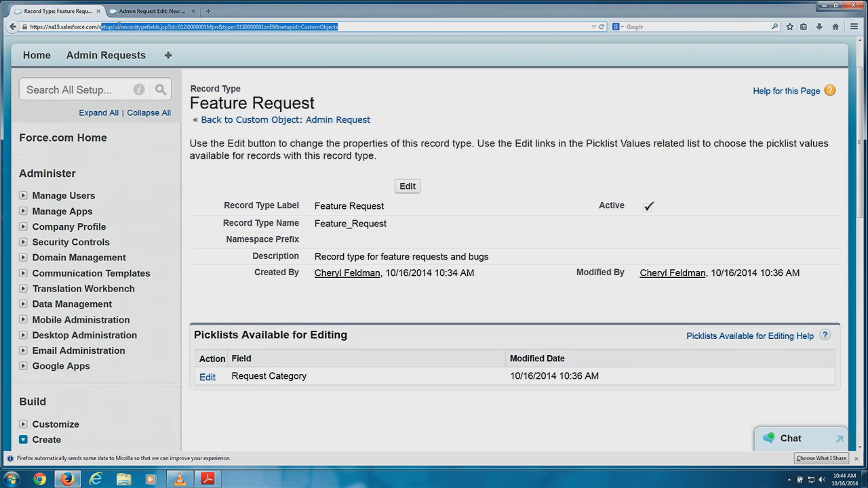
text(s)
key(BackSpace)
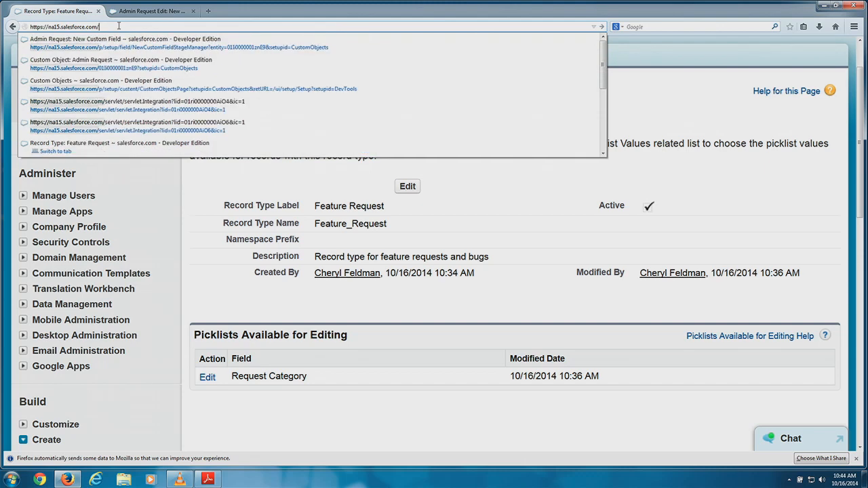
text(one/one.app)
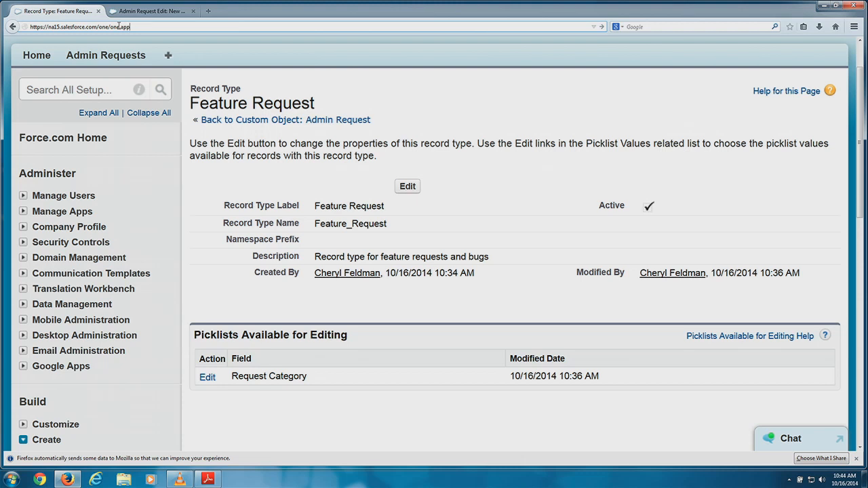
key(Return)
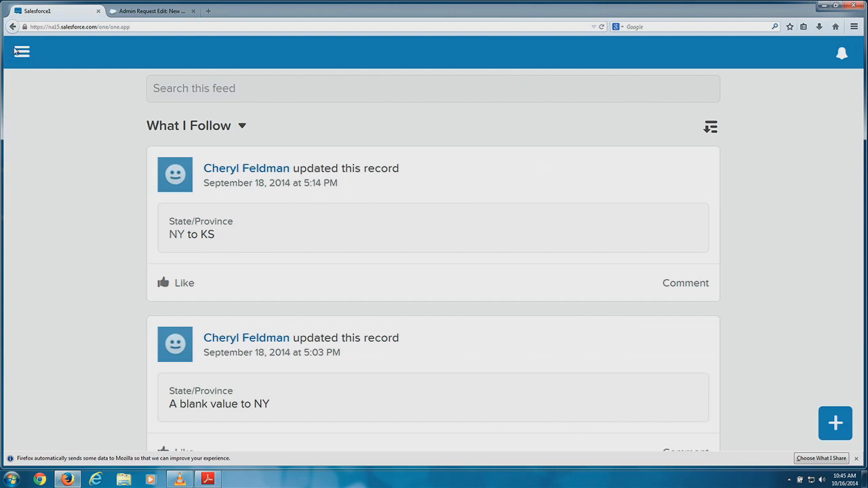
Close Firefox's data-sharing notification bar above the What I Follow feed.
double_click(73, 26)
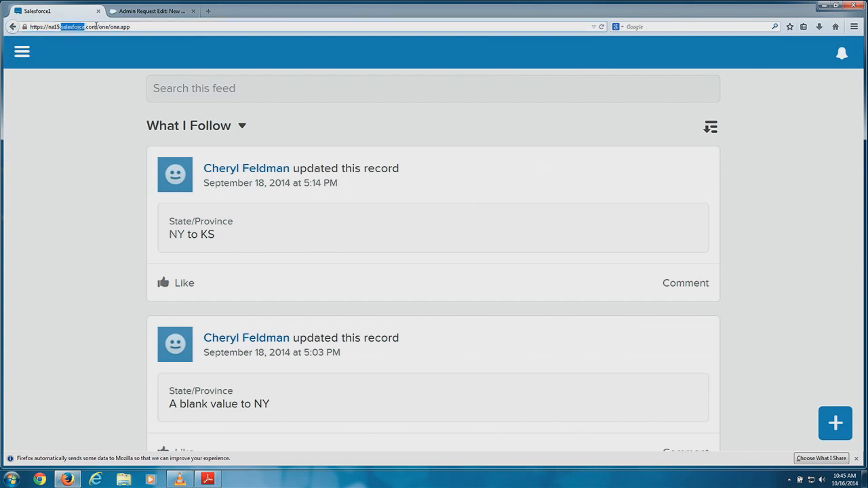
click(22, 53)
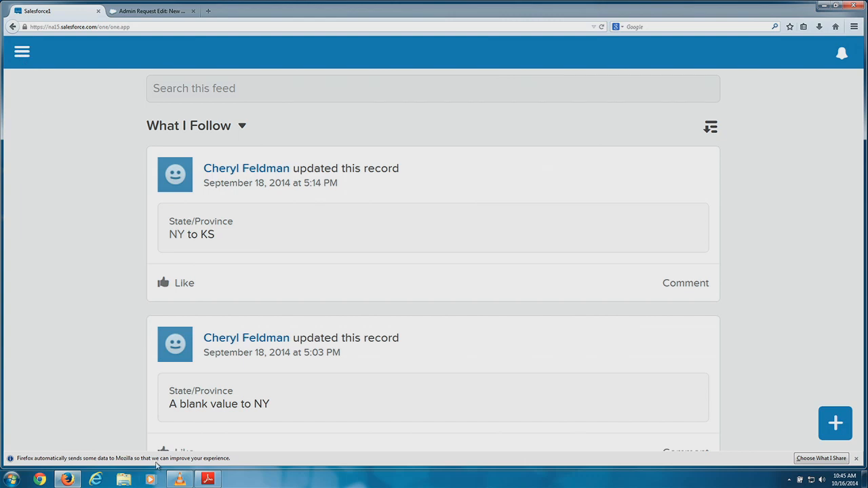
click(859, 458)
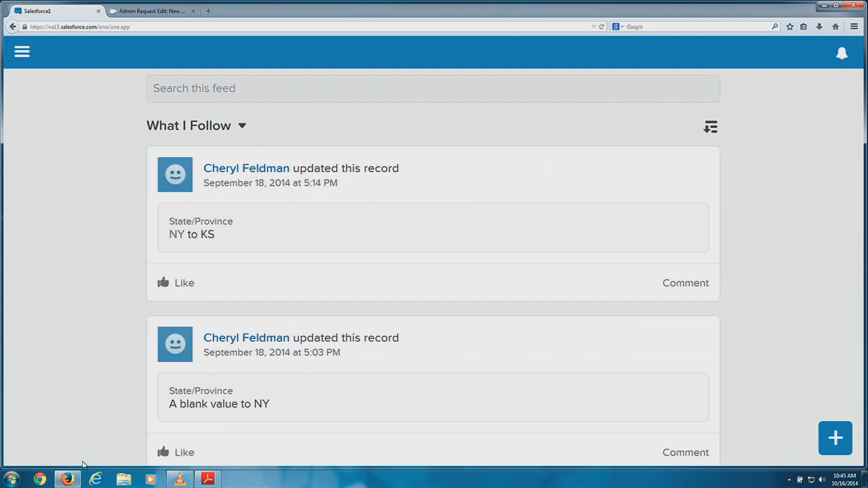
Switch to Chrome and go to the login.salesforce.com page.
click(41, 480)
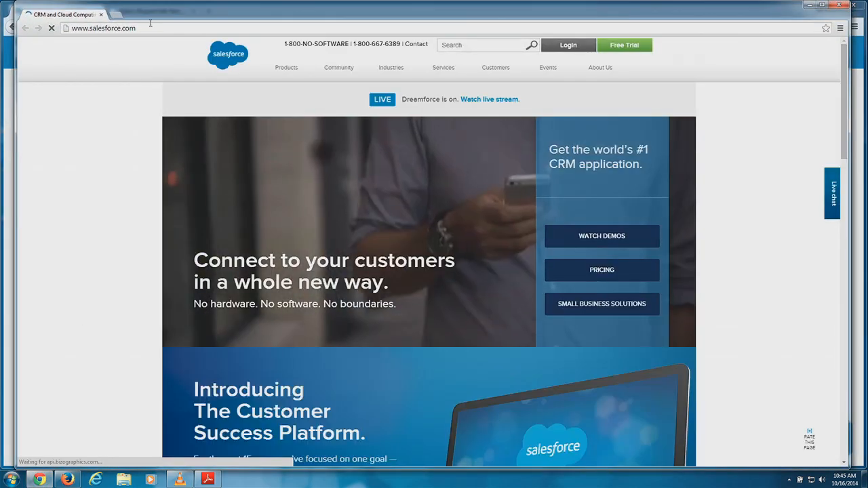
click(151, 28)
text(login)
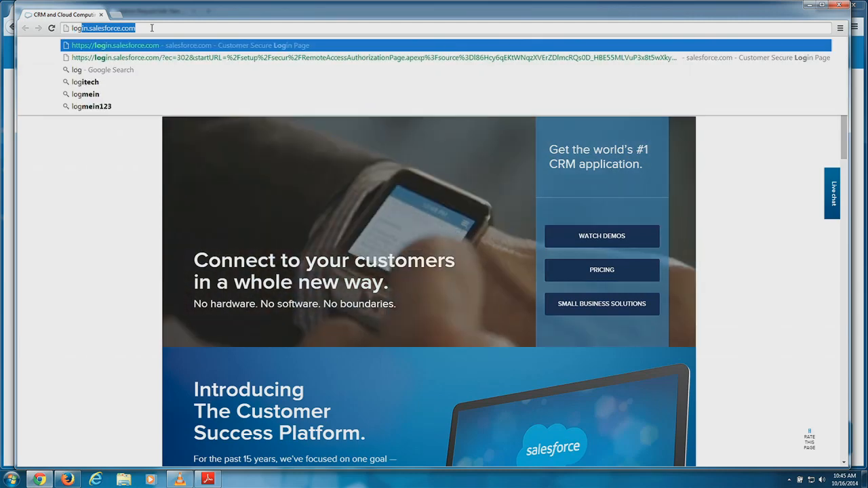
key(Return)
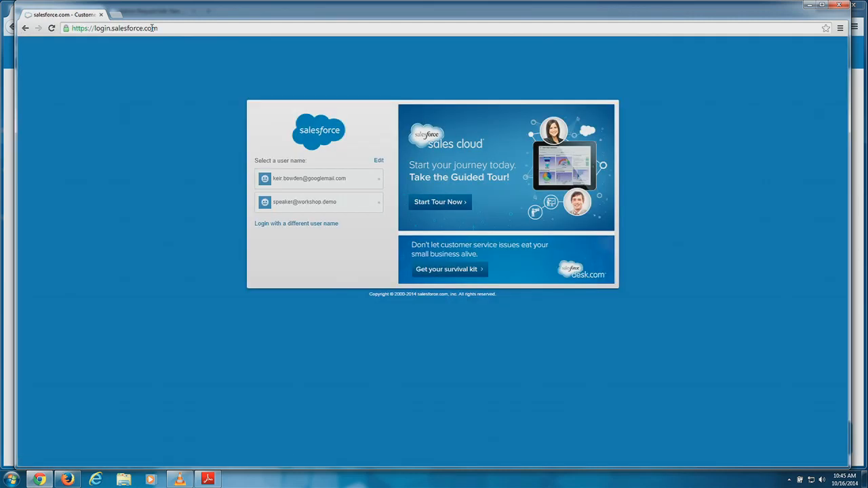
Sign in with a different user's user name and password.
click(363, 179)
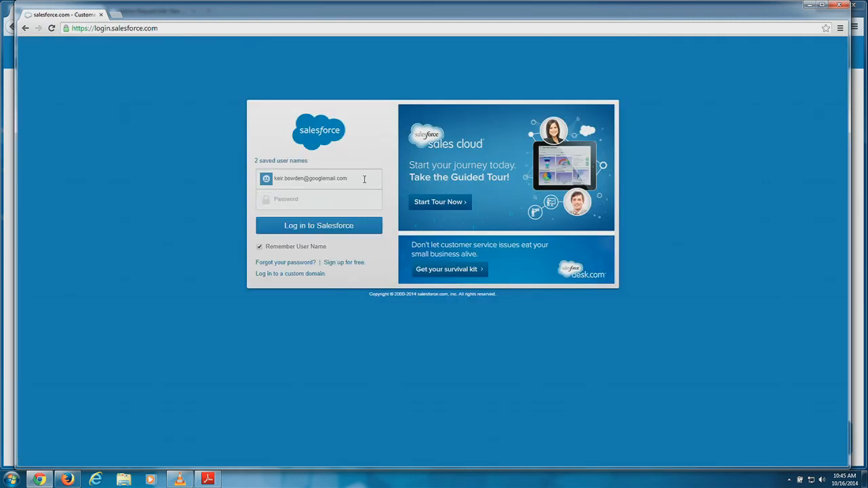
drag(347, 178, 271, 179)
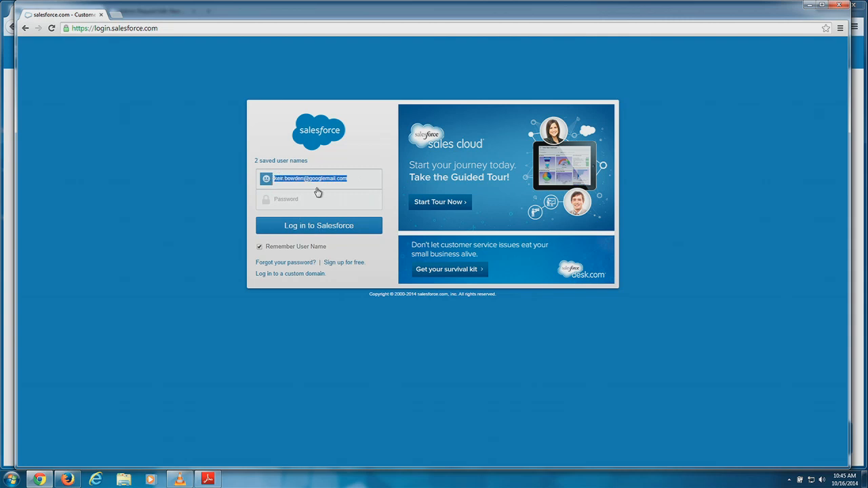
key(BackSpace)
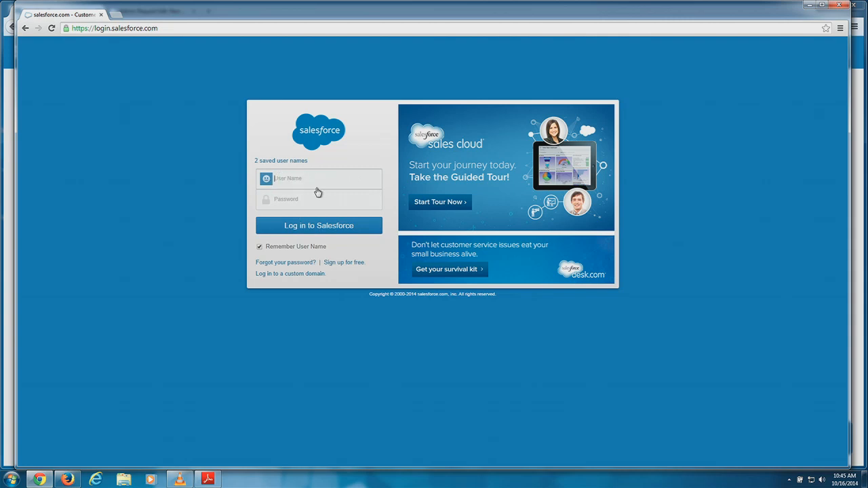
key(Tab)
text(p)
key(Return)
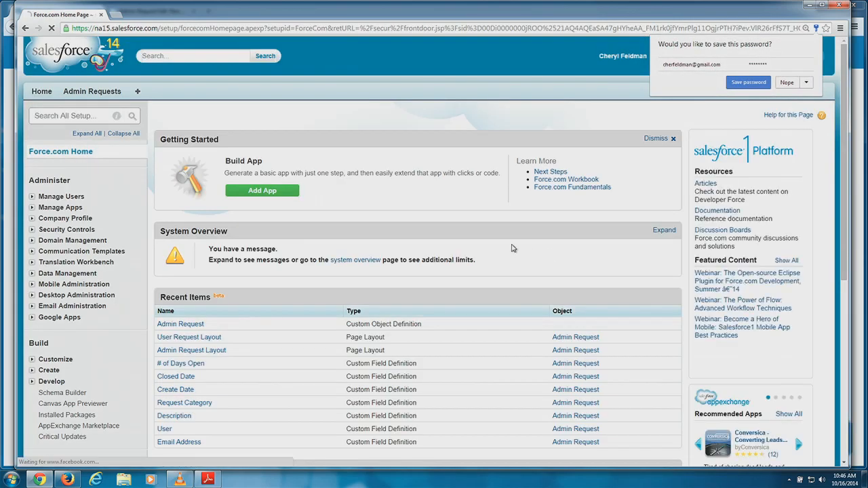
Decline Chrome's password save and load the one/one.app Salesforce1 address.
click(788, 86)
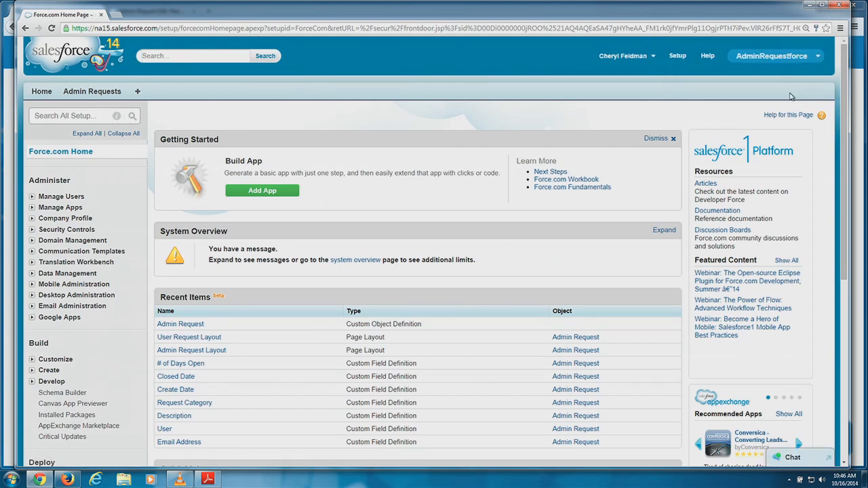
click(493, 28)
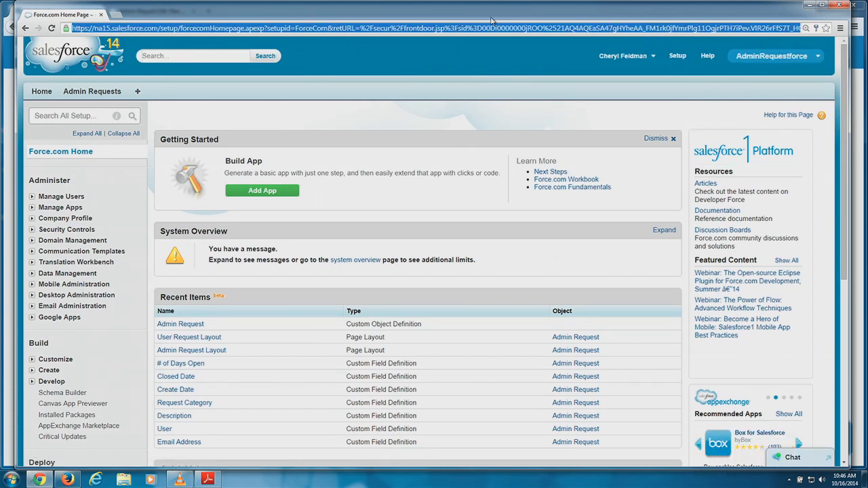
click(209, 29)
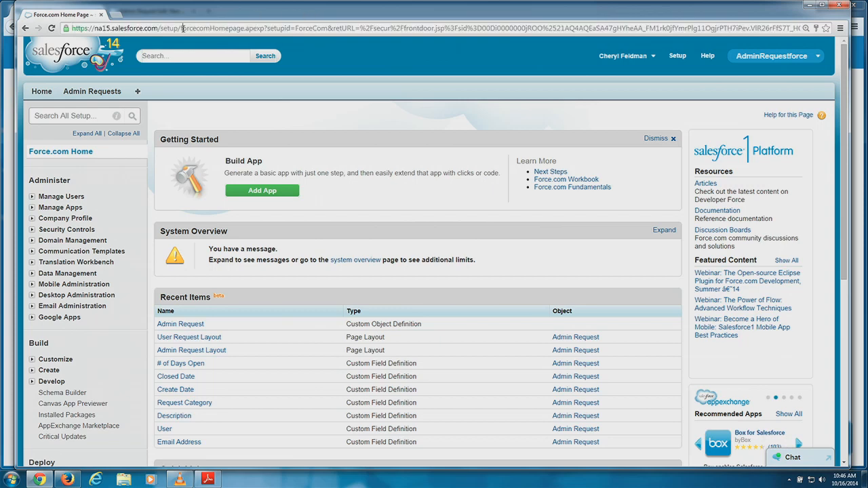
drag(181, 29, 803, 29)
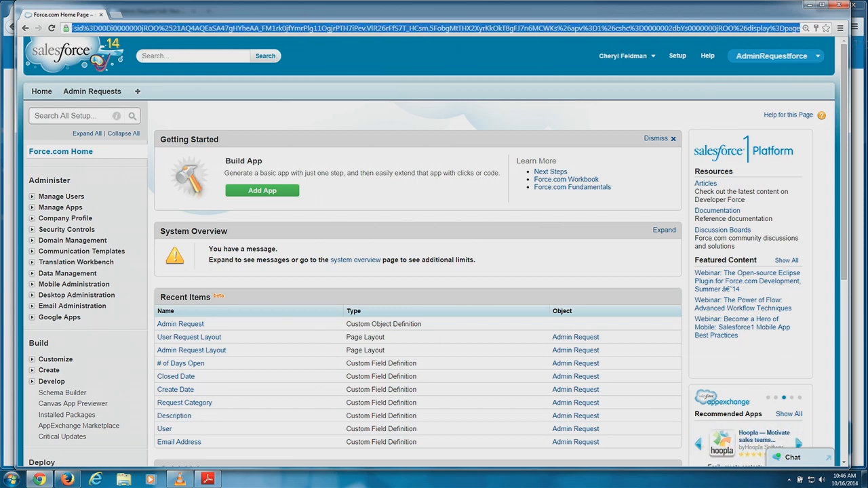
key(BackSpace)
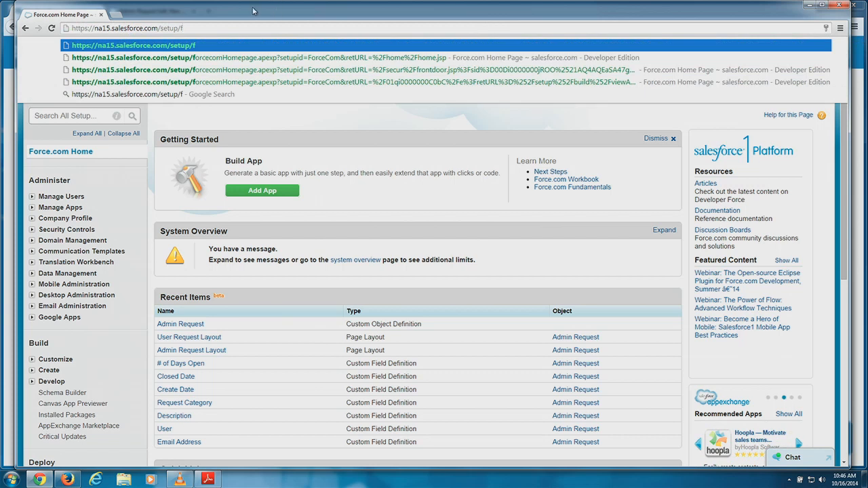
drag(202, 27, 160, 28)
text(one)
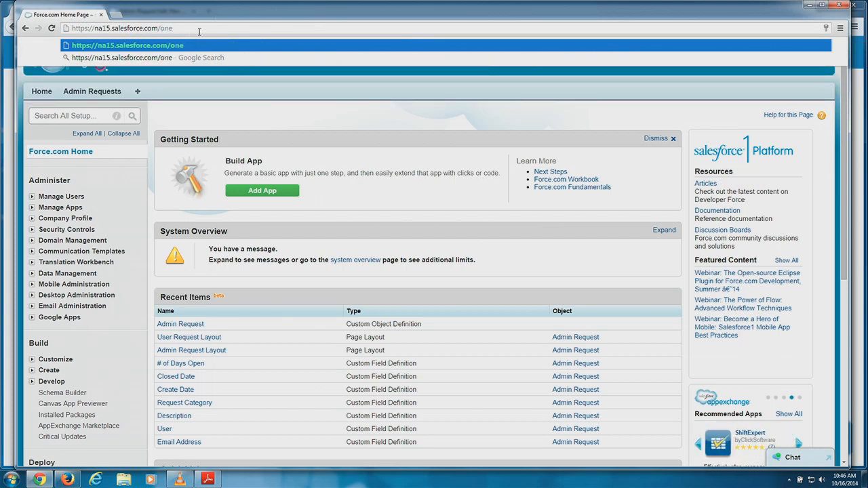
text(/one.app)
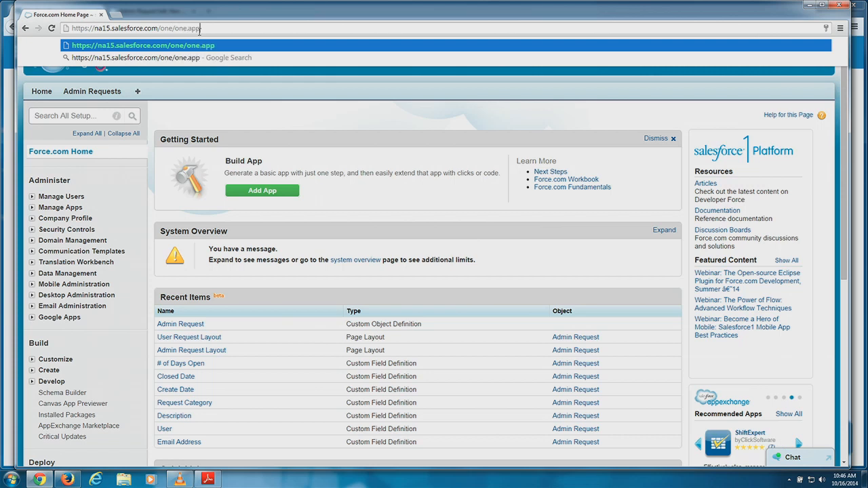
key(Return)
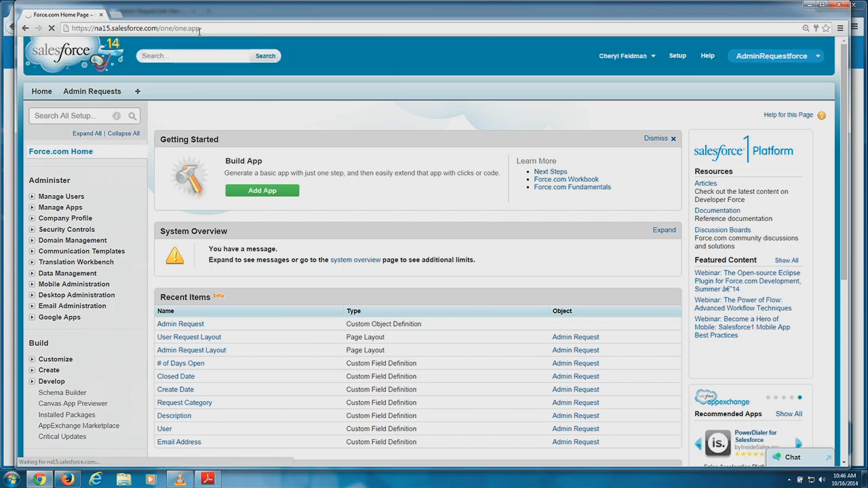
click(217, 30)
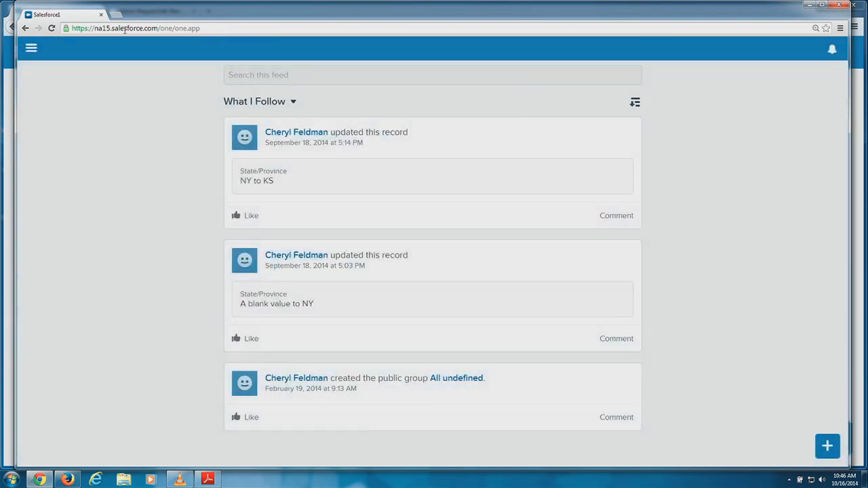
Open Admin Requests from the Salesforce1 navigation menu's expanded object list.
click(31, 48)
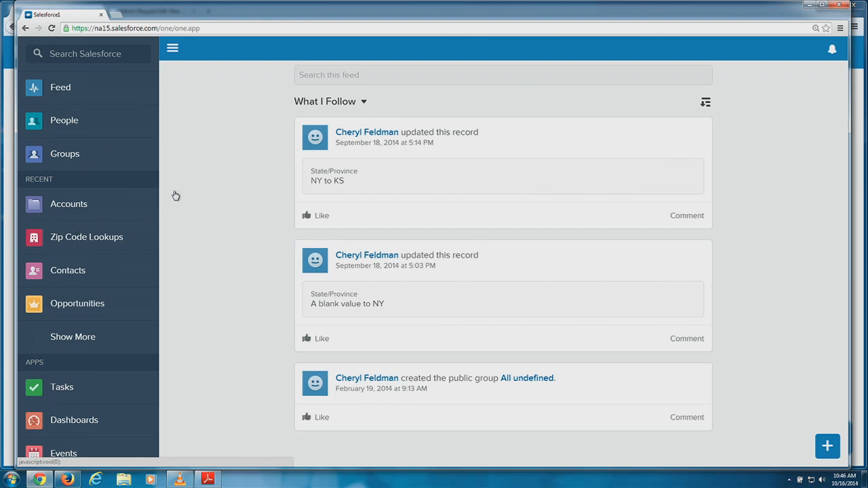
scroll(111, 268, down, 3)
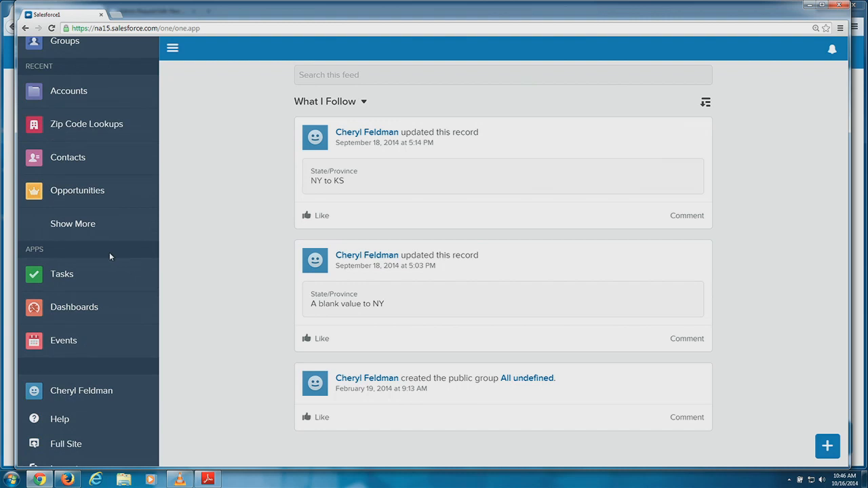
scroll(109, 255, down, 1)
scroll(111, 255, up, 2)
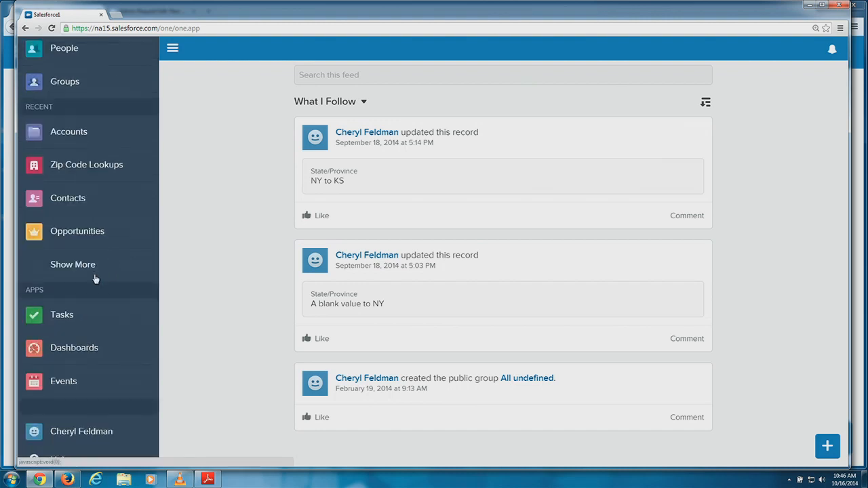
click(95, 275)
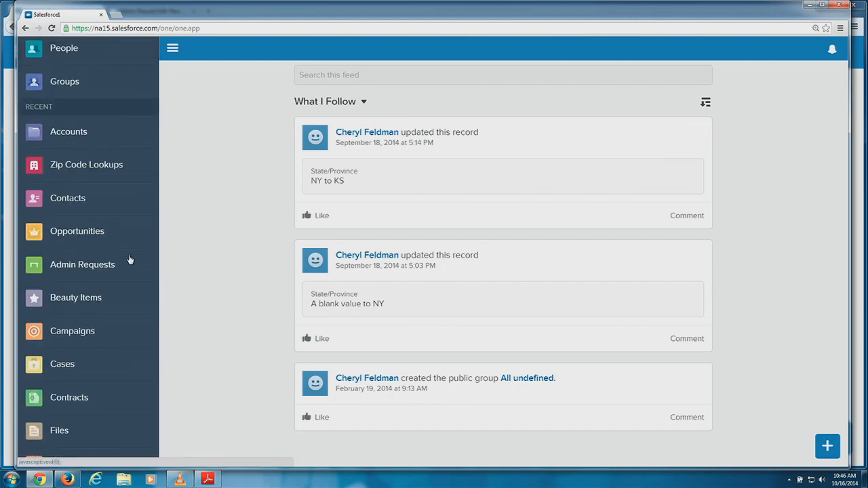
click(95, 270)
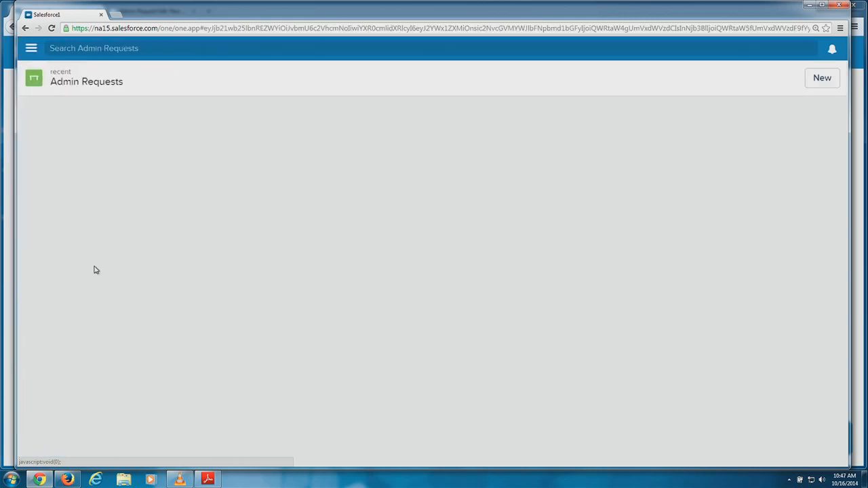
Start a Feature Request Admin Request, review the blank form, and leave without saving.
click(820, 80)
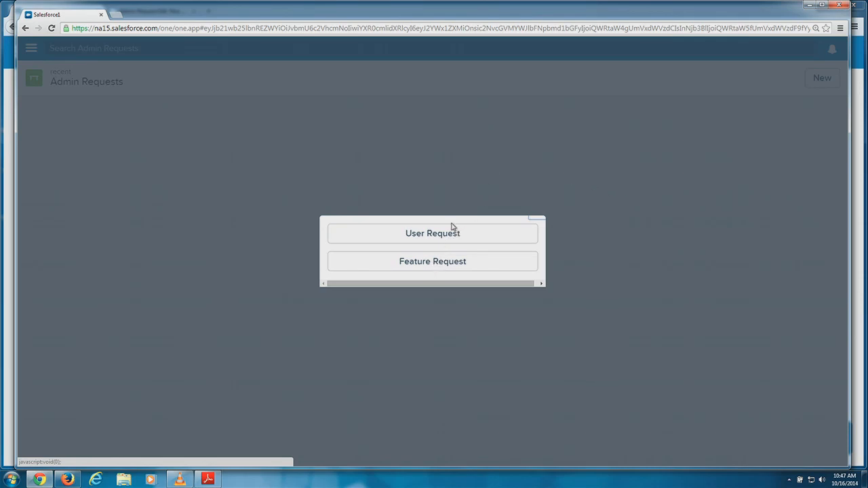
click(434, 264)
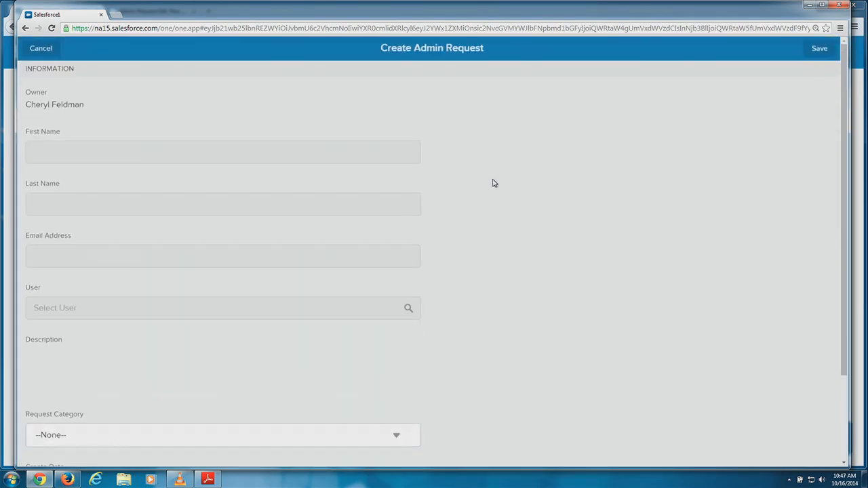
scroll(528, 166, down, 3)
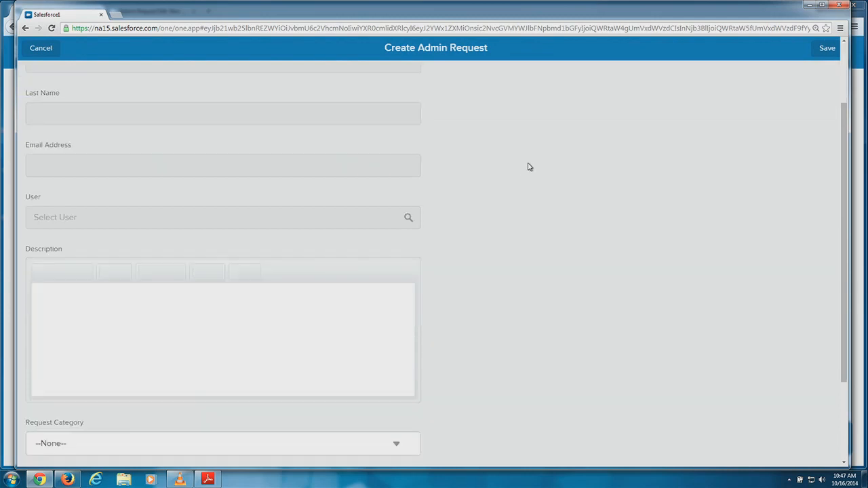
scroll(529, 169, up, 3)
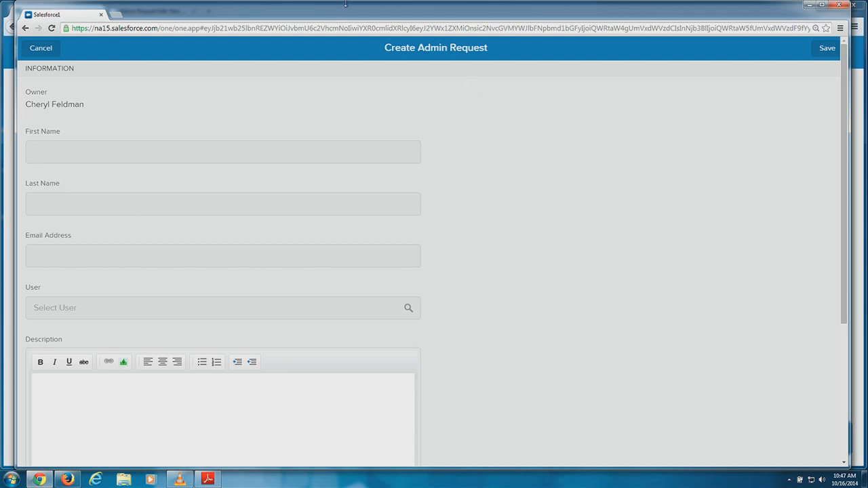
click(26, 28)
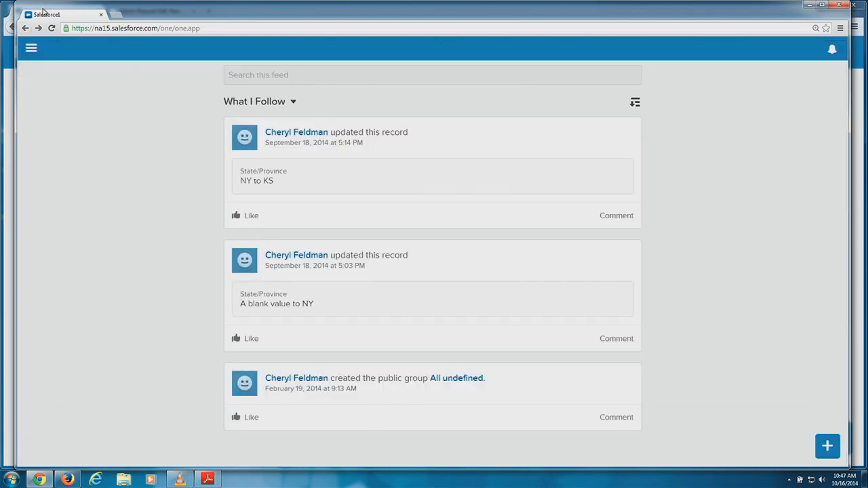
Open the current user's profile page via the navigation menu's Show More list.
click(31, 48)
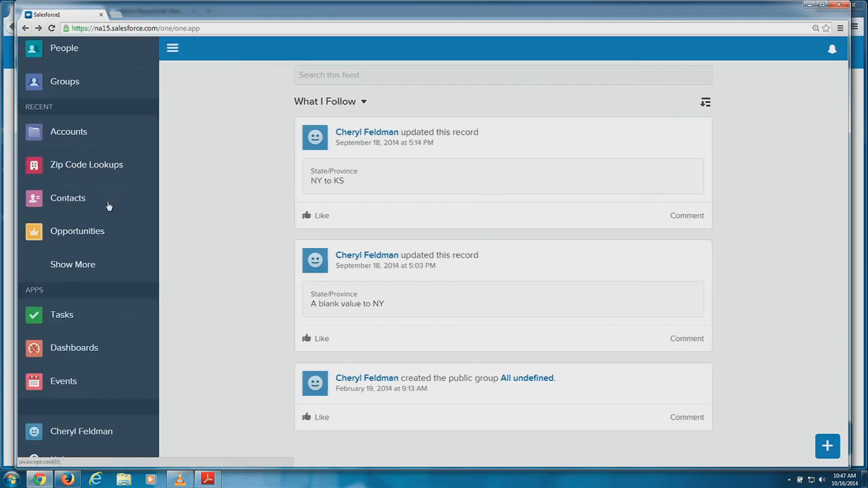
scroll(111, 215, down, 3)
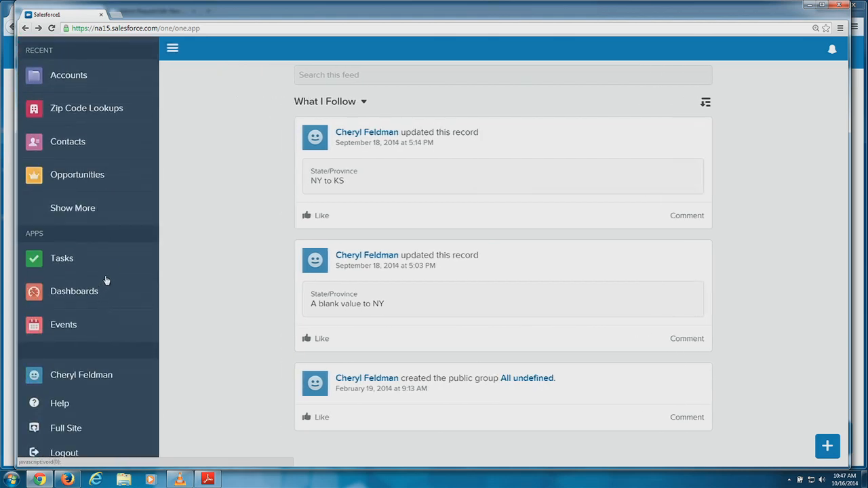
click(64, 212)
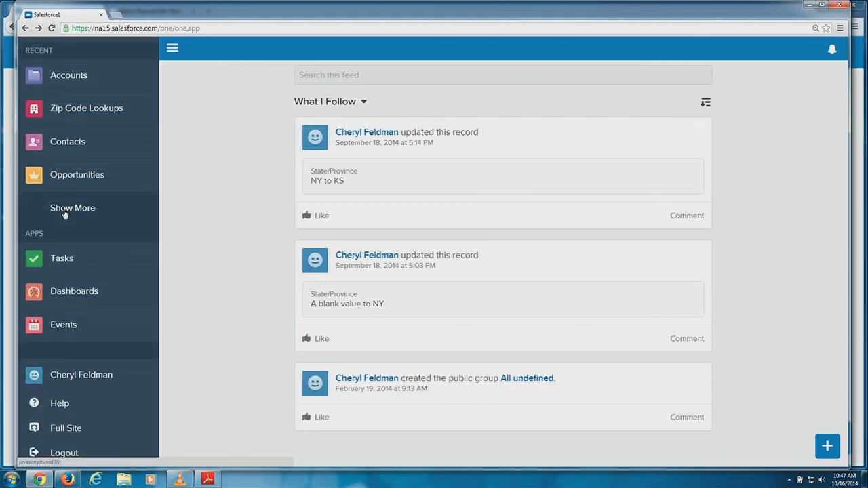
scroll(93, 236, up, 3)
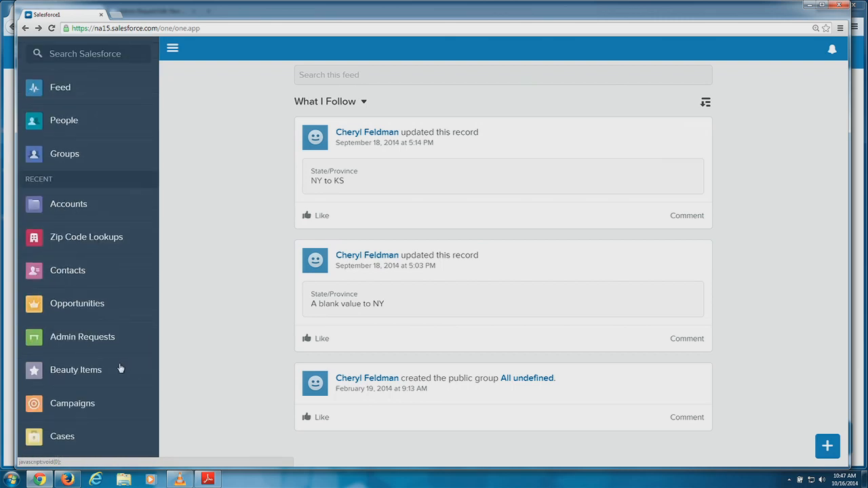
scroll(126, 293, down, 8)
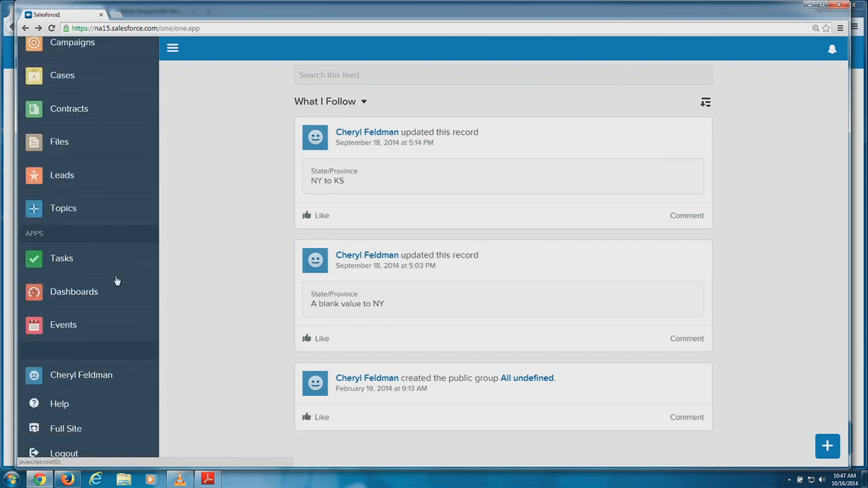
click(100, 375)
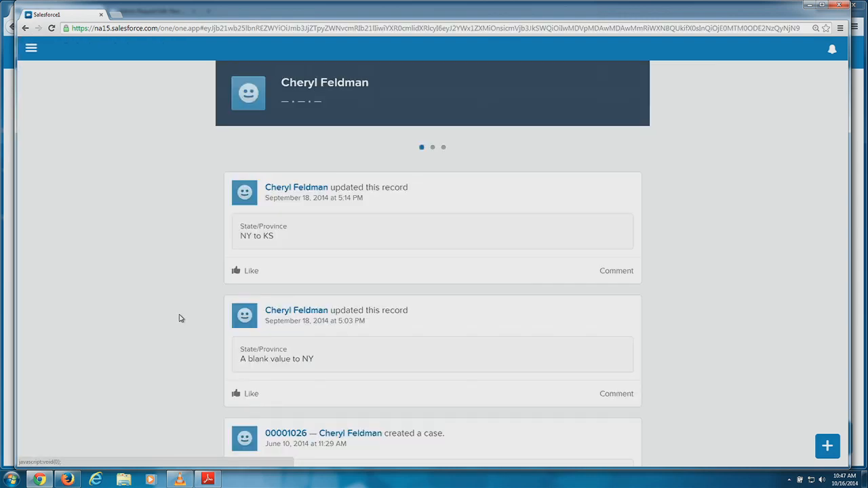
Bring up the publisher actions, listing New Eye Product, New Lipgloss and New Lipstick.
scroll(554, 299, down, 1)
scroll(555, 299, down, 1)
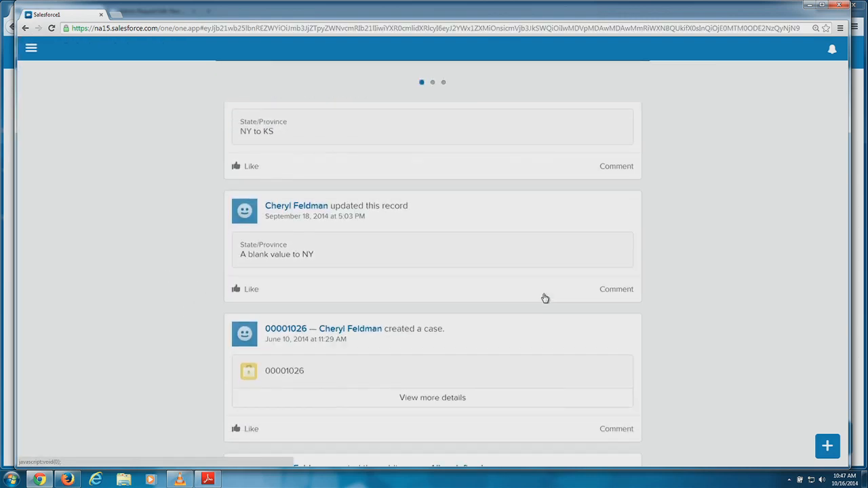
click(827, 445)
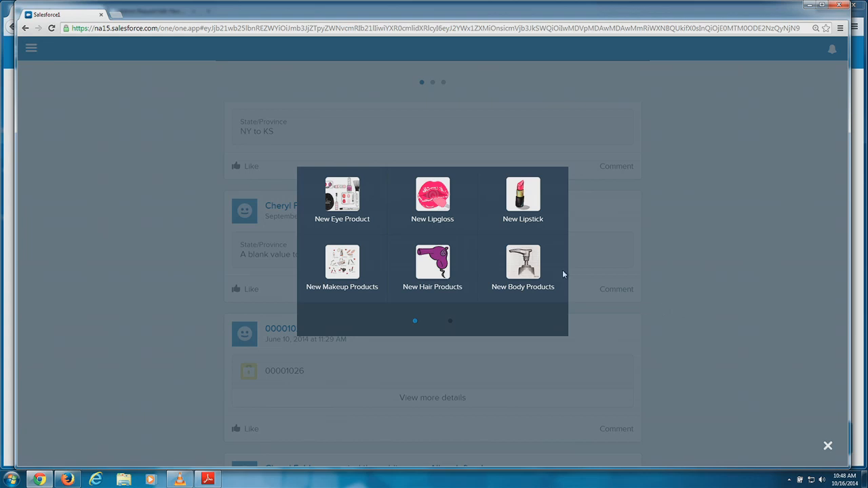
Strip the path after salesforce.com/ to load the full-site Home page.
click(148, 30)
click(261, 29)
drag(161, 28, 812, 38)
key(BackSpace)
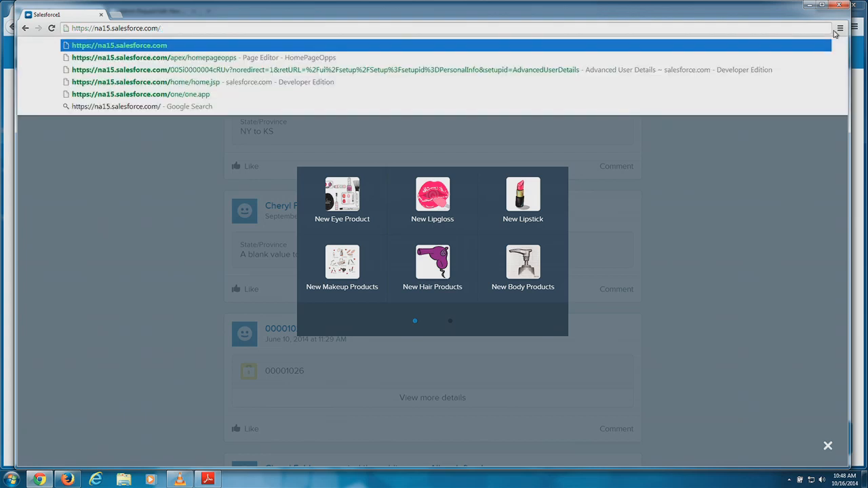
key(Return)
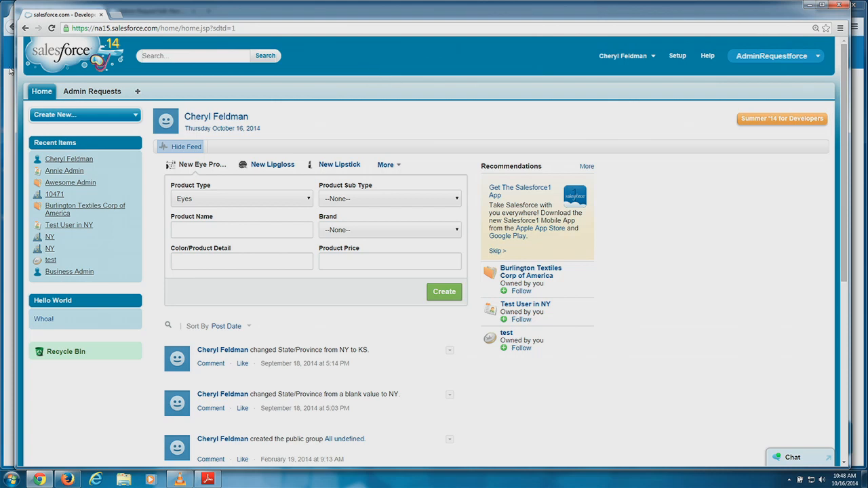
Replace the home page path in the address with 'one'.
click(224, 30)
drag(237, 28, 161, 29)
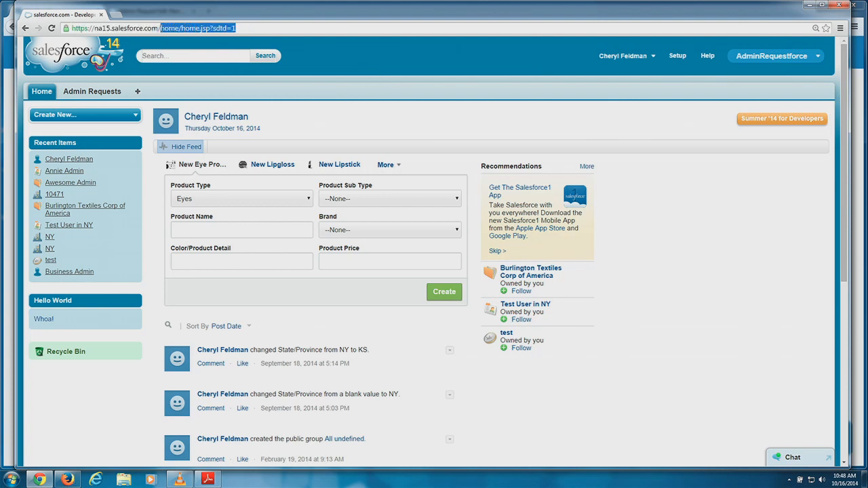
text(one)
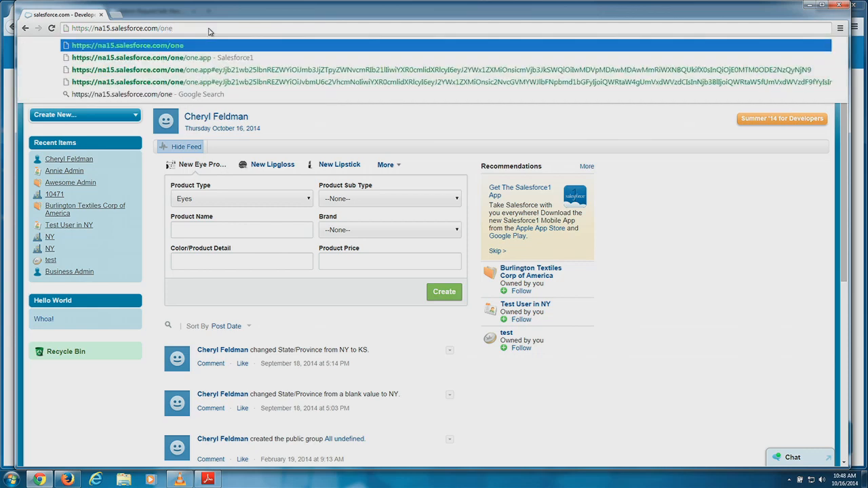
Reload Salesforce1 from the one.app suggestion and open the Admin Requests list.
click(208, 58)
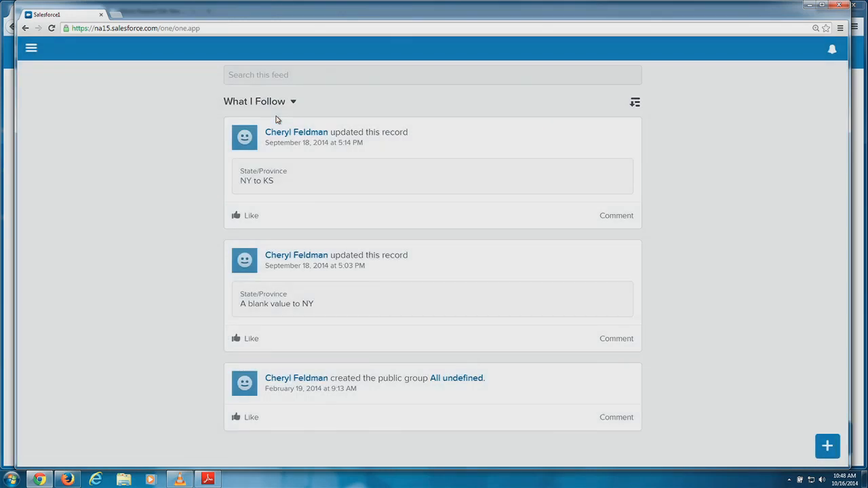
click(32, 49)
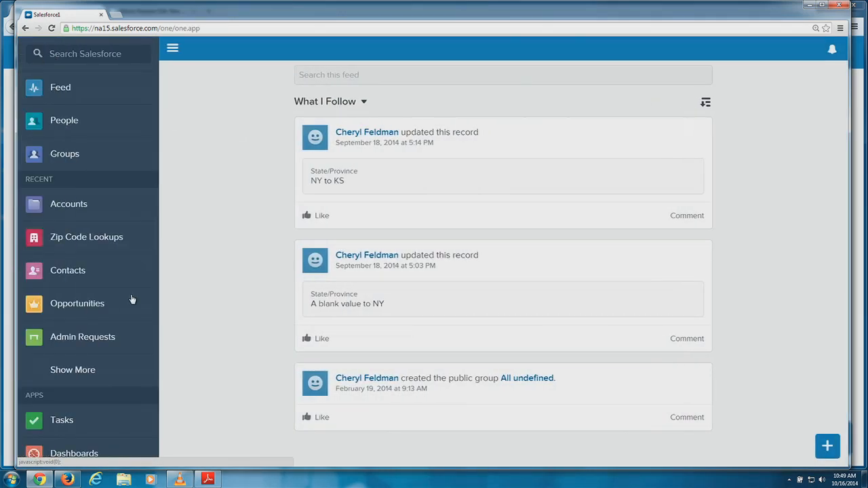
click(107, 342)
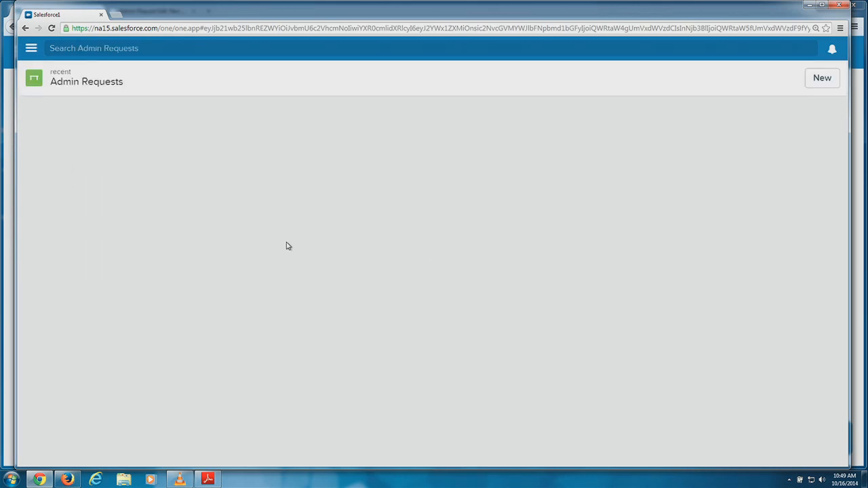
Open the current user's profile page from the navigation menu.
click(30, 51)
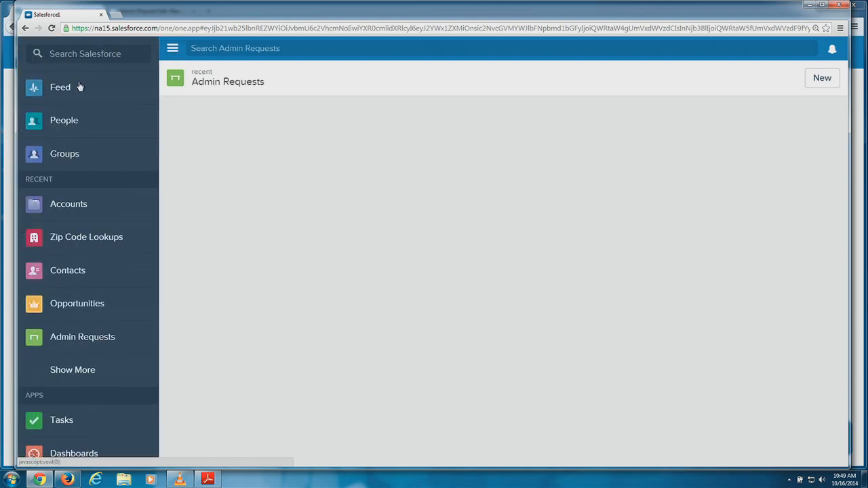
scroll(97, 314, down, 3)
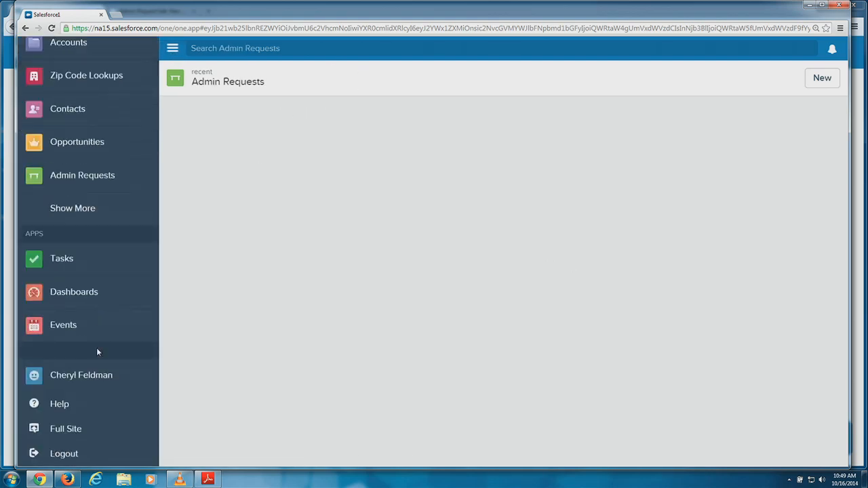
click(100, 375)
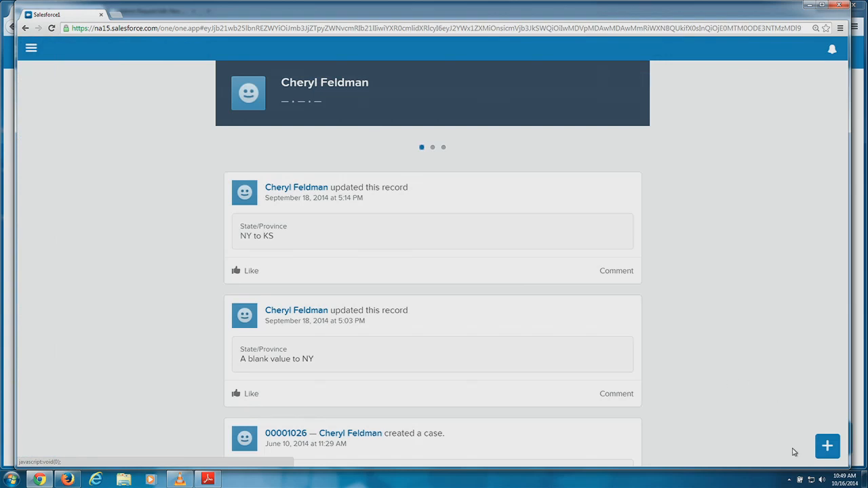
click(827, 446)
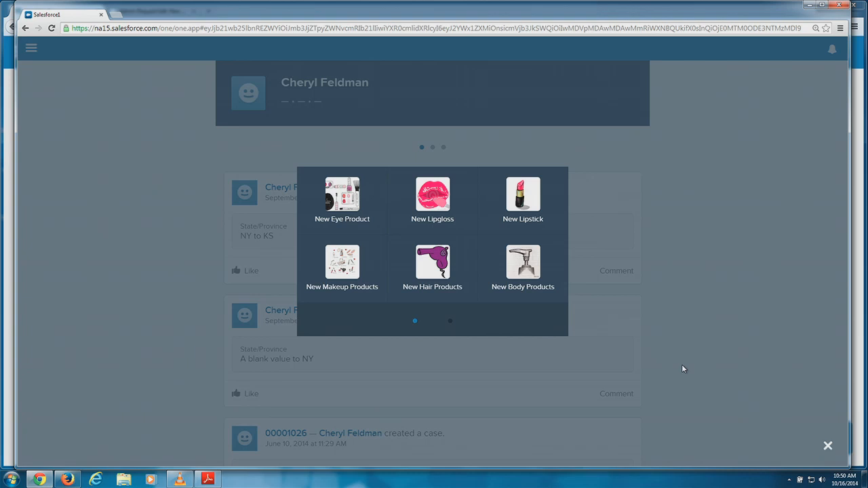
click(235, 30)
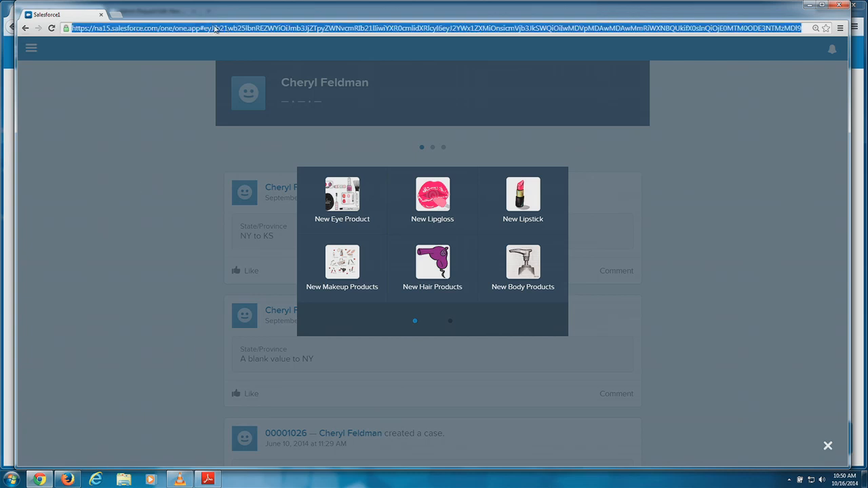
drag(163, 28, 841, 58)
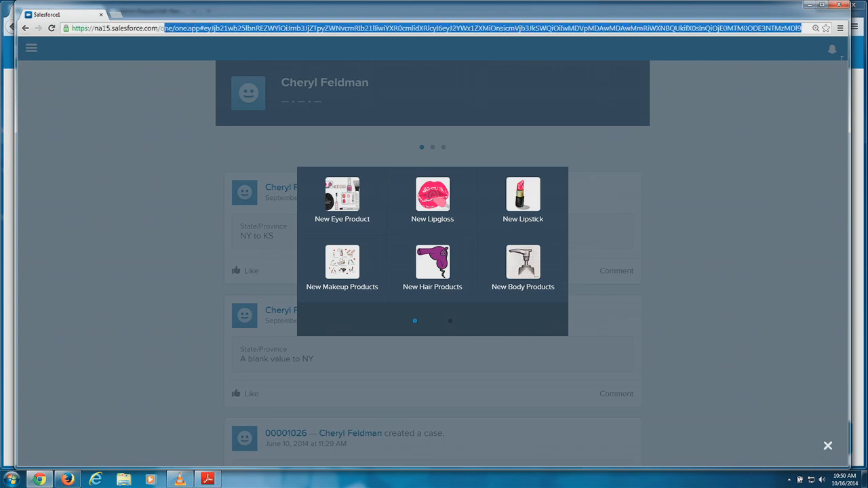
key(BackSpace)
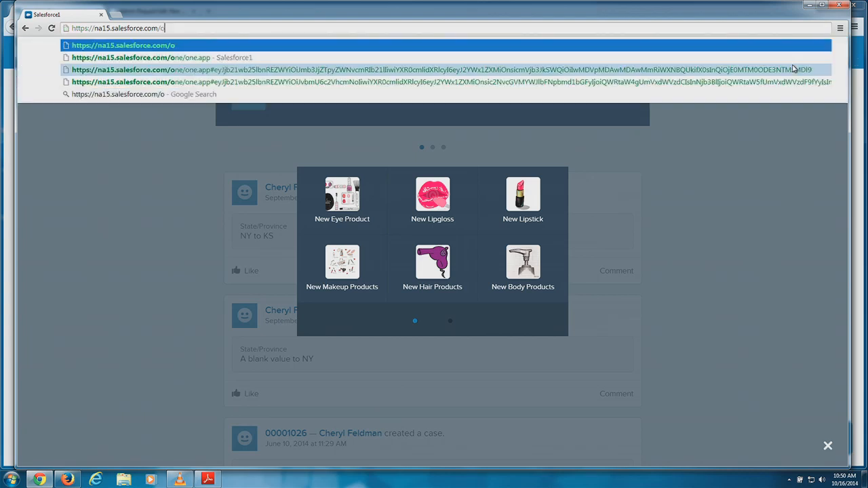
key(BackSpace)
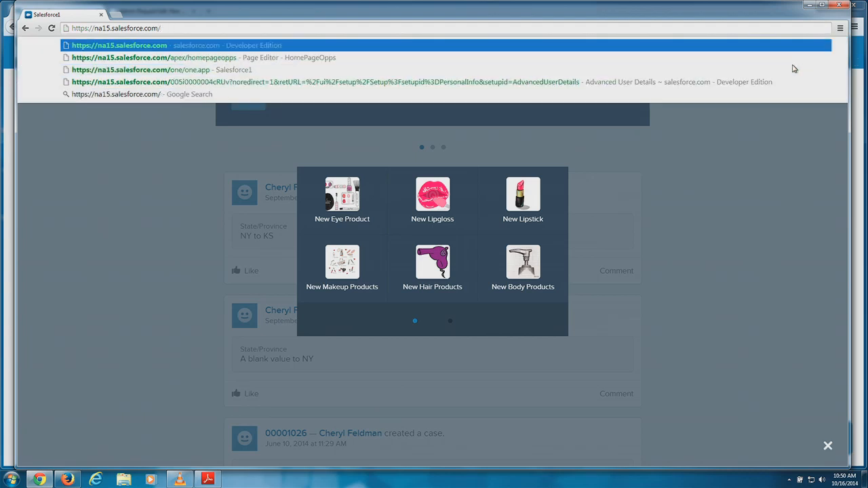
key(Return)
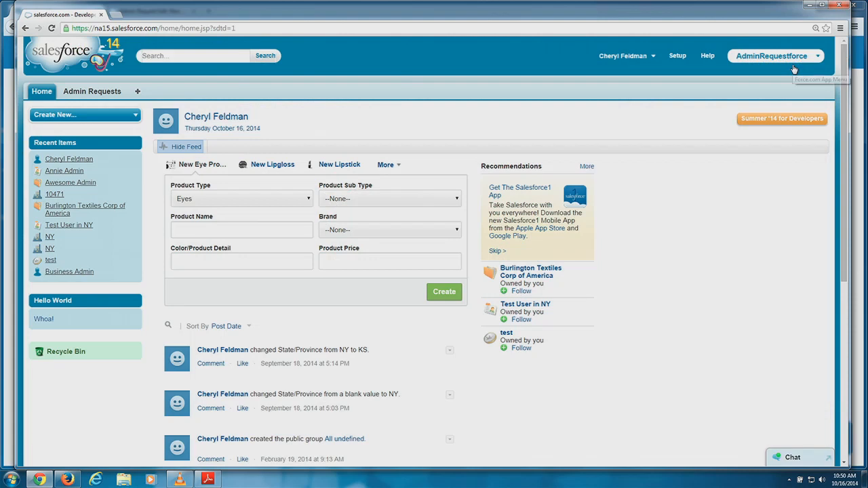
In Setup, go to the Admin Request object's Buttons, Links, and Actions and start a New Action.
click(678, 56)
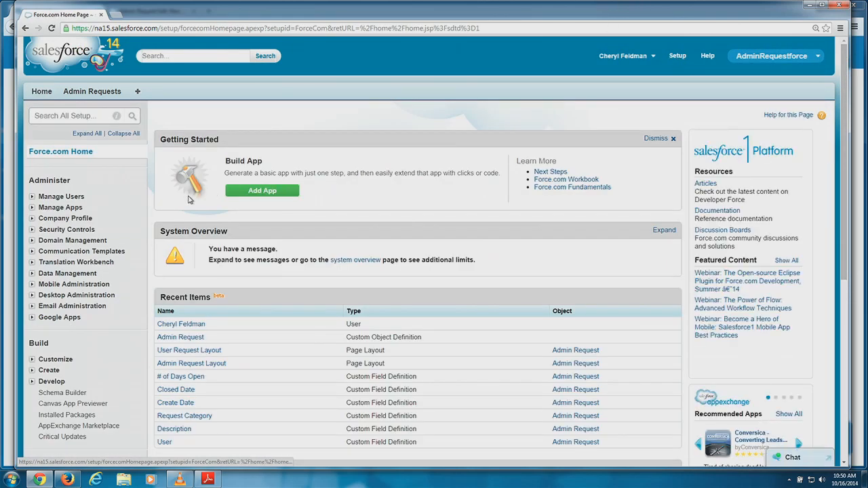
scroll(189, 199, down, 2)
click(32, 280)
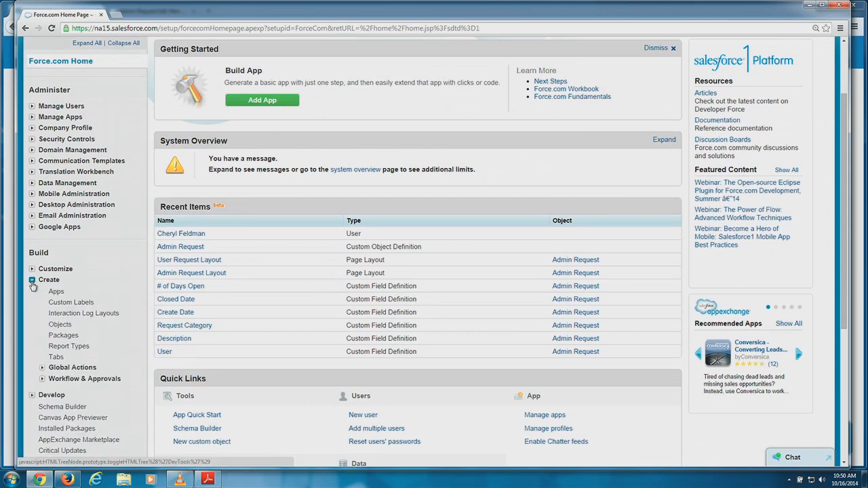
click(60, 326)
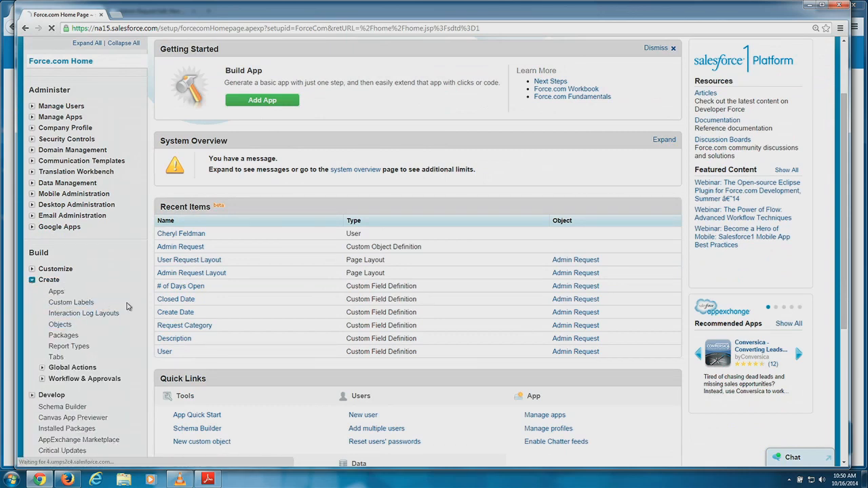
click(227, 226)
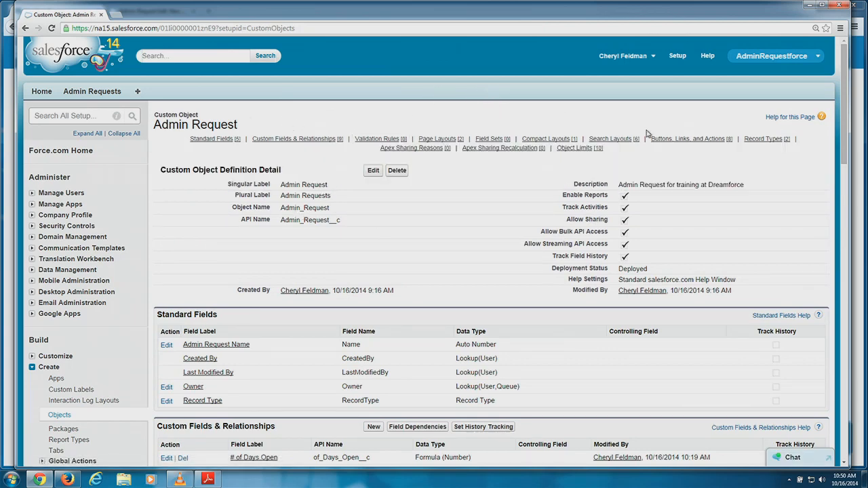
click(692, 139)
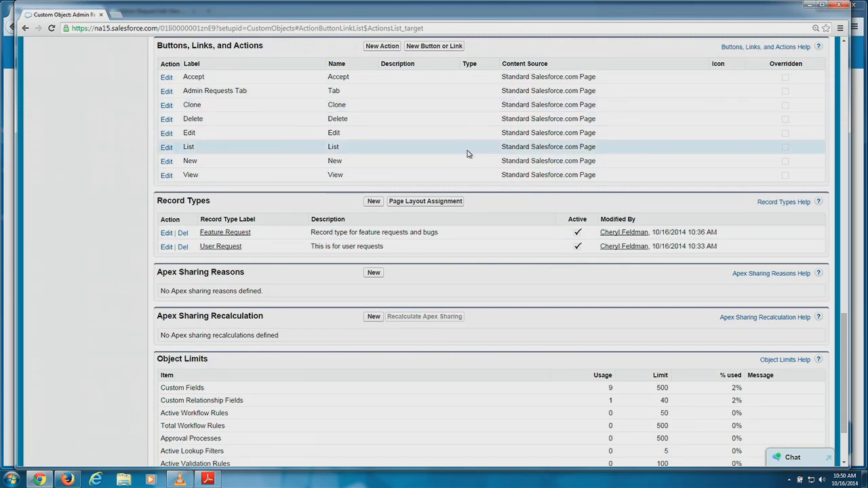
click(382, 46)
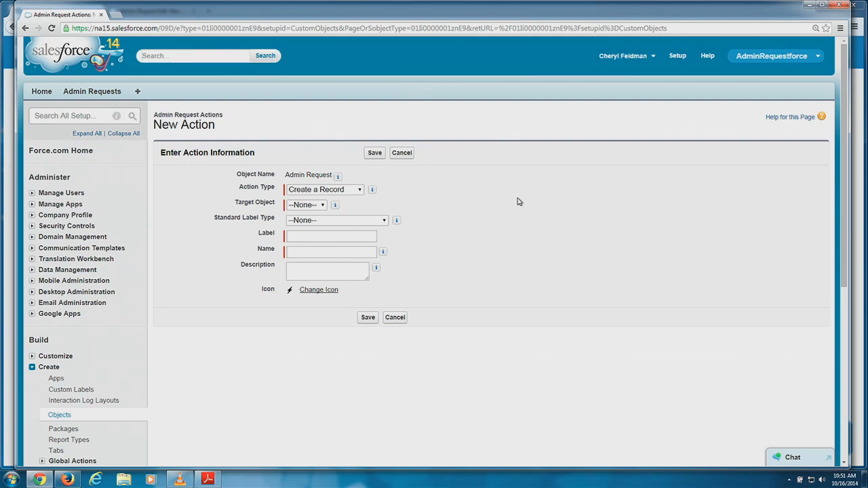
Review the Action Type and Target Object choices, leaving Create a Record selected.
click(310, 195)
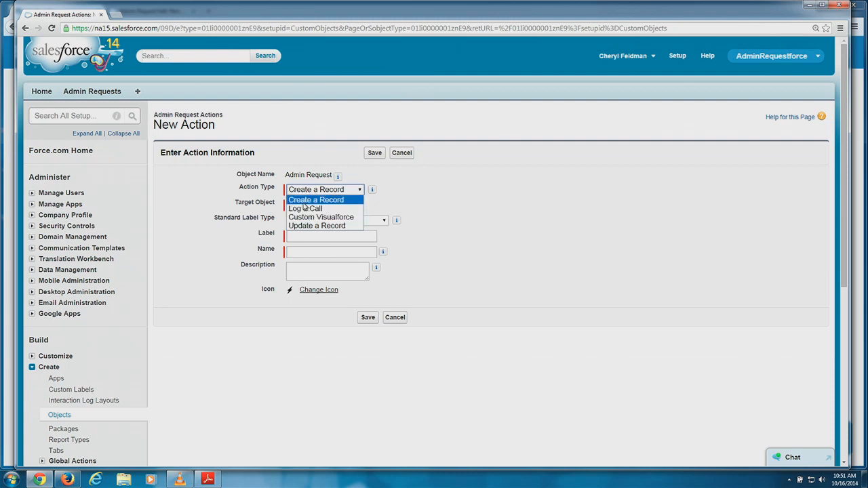
click(303, 202)
scroll(437, 186, down, 1)
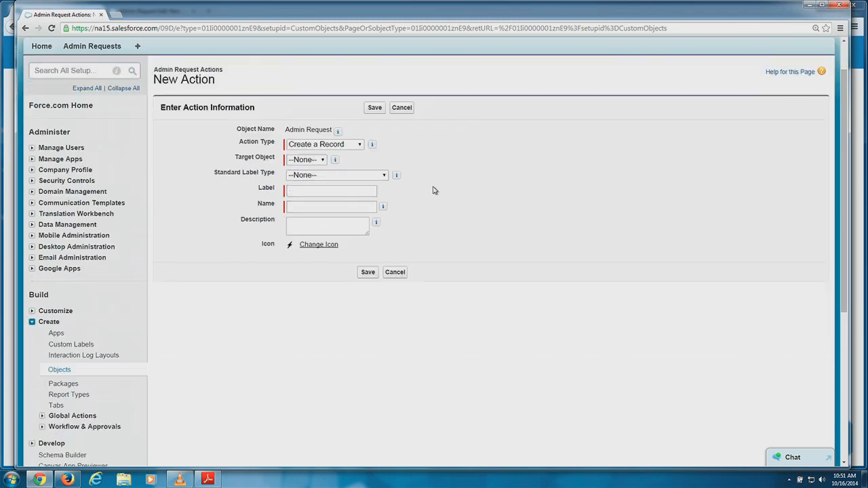
click(321, 160)
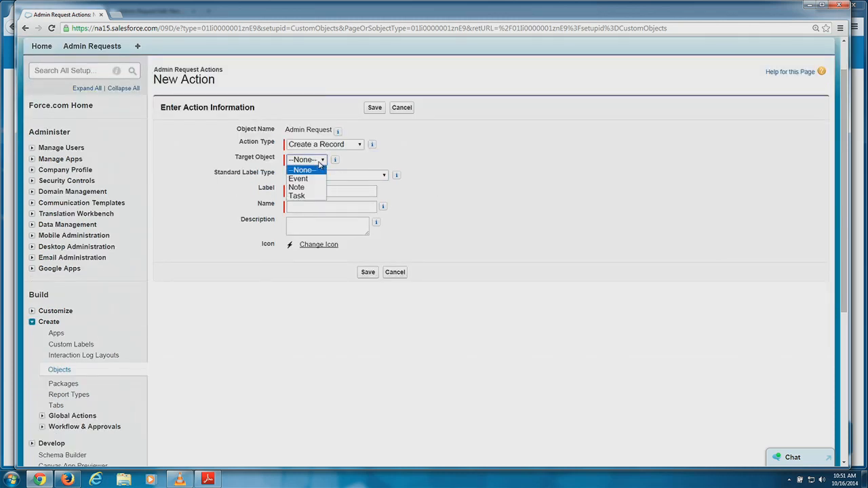
click(417, 159)
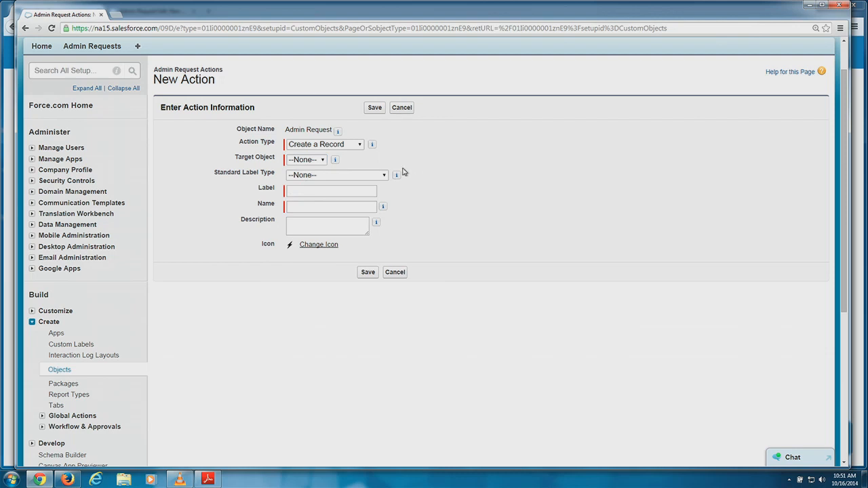
click(326, 145)
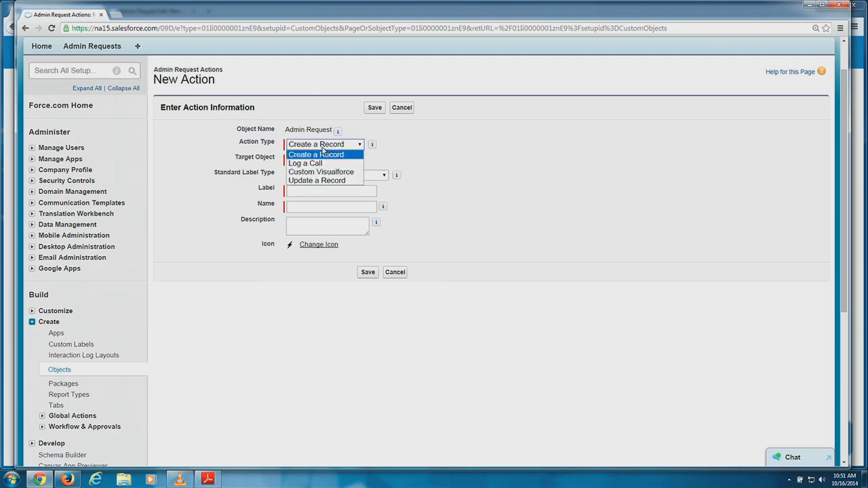
click(226, 185)
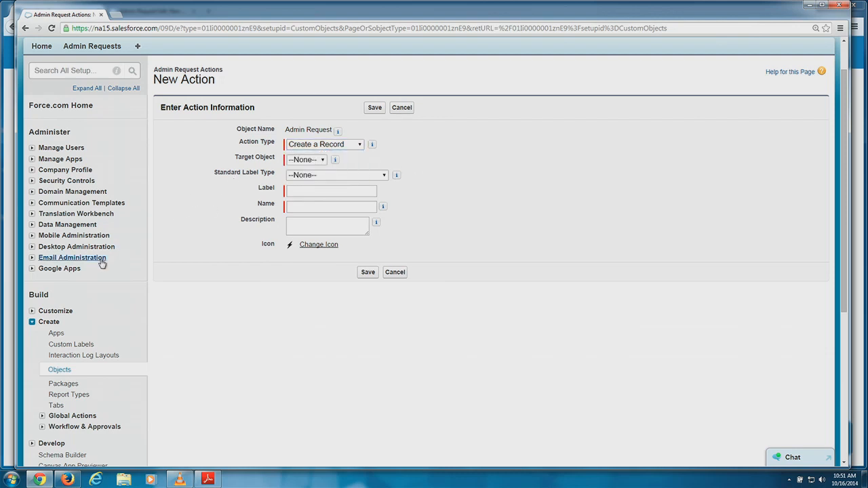
Go to Create > Global Actions > Actions in the Setup sidebar.
scroll(149, 251, down, 1)
scroll(121, 267, down, 2)
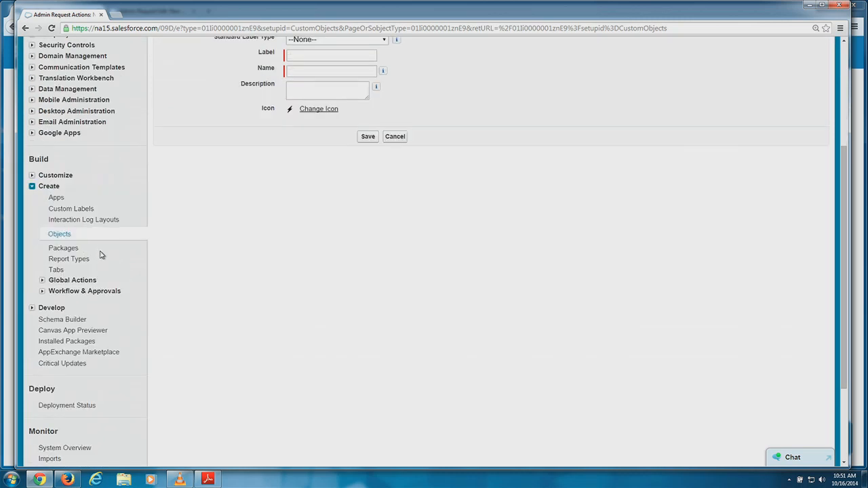
scroll(119, 247, up, 2)
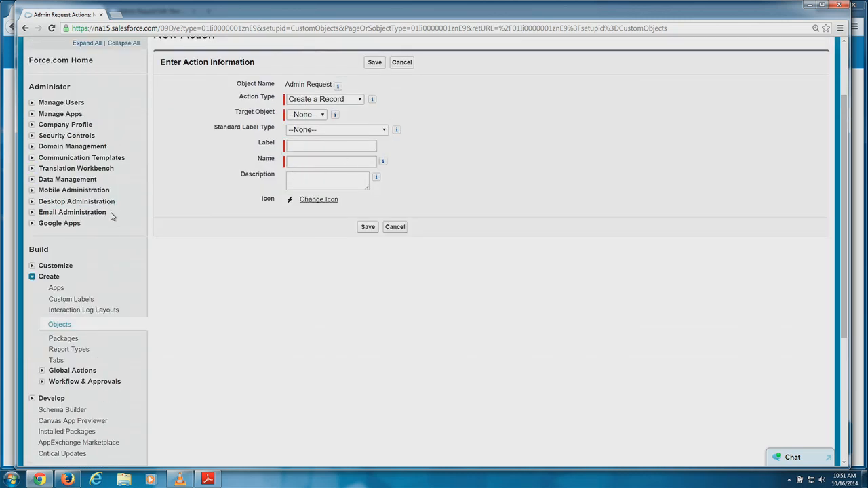
scroll(105, 236, down, 1)
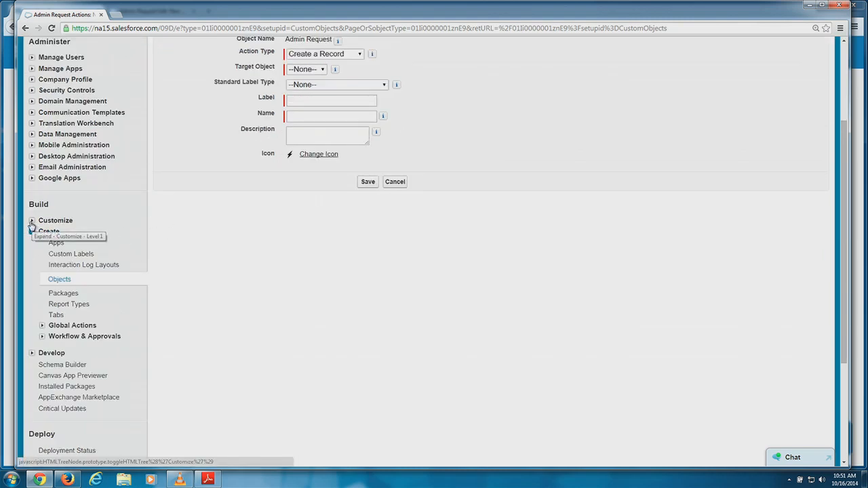
click(42, 325)
scroll(136, 309, down, 1)
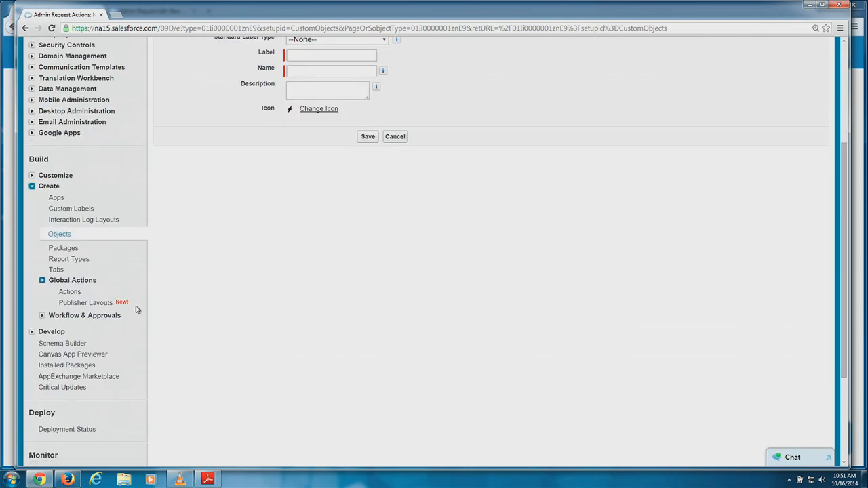
click(63, 293)
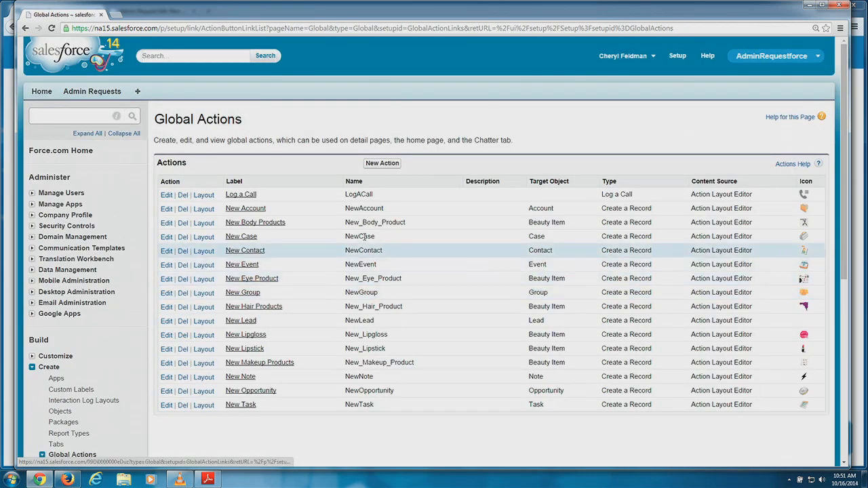
Start a new global action of type Create a Record with Admin Request as the target object.
click(392, 163)
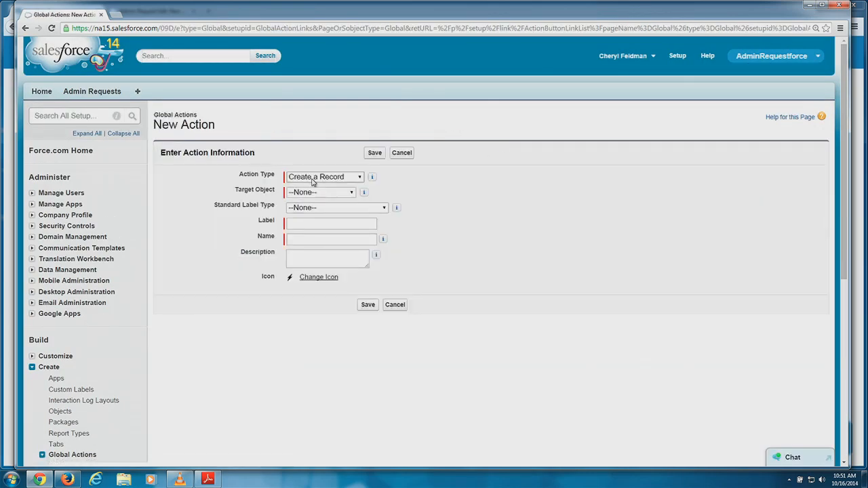
click(314, 177)
click(438, 188)
click(312, 194)
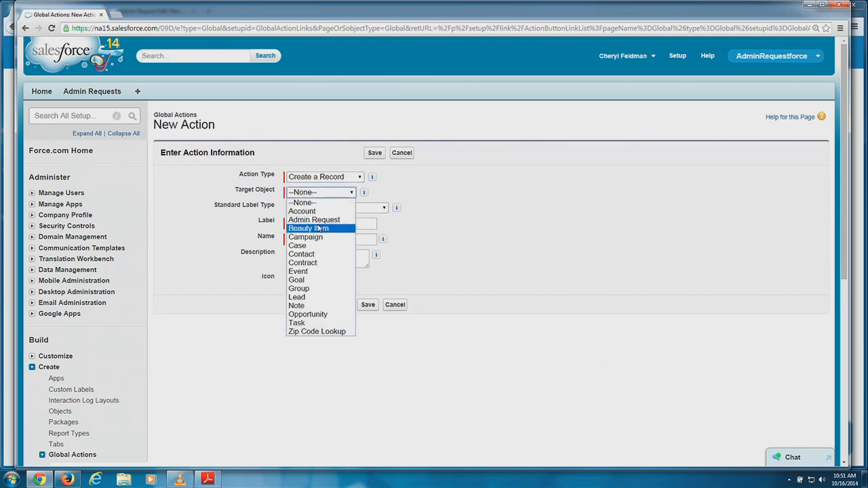
click(316, 220)
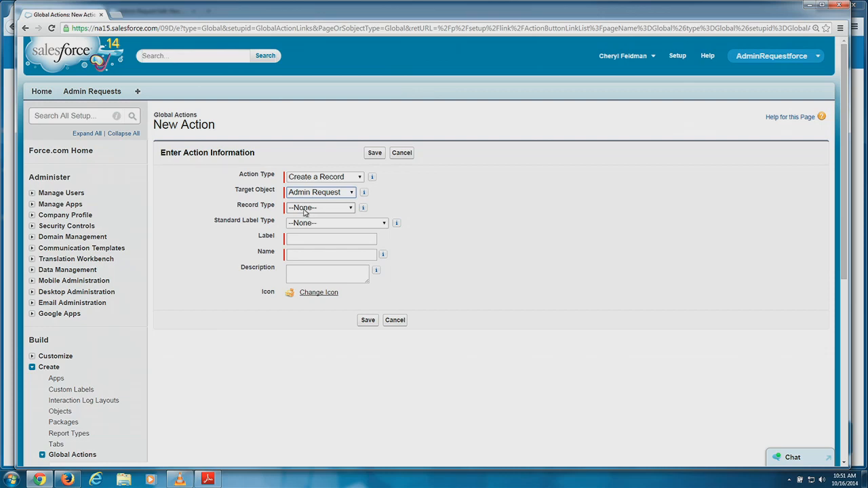
scroll(108, 265, down, 2)
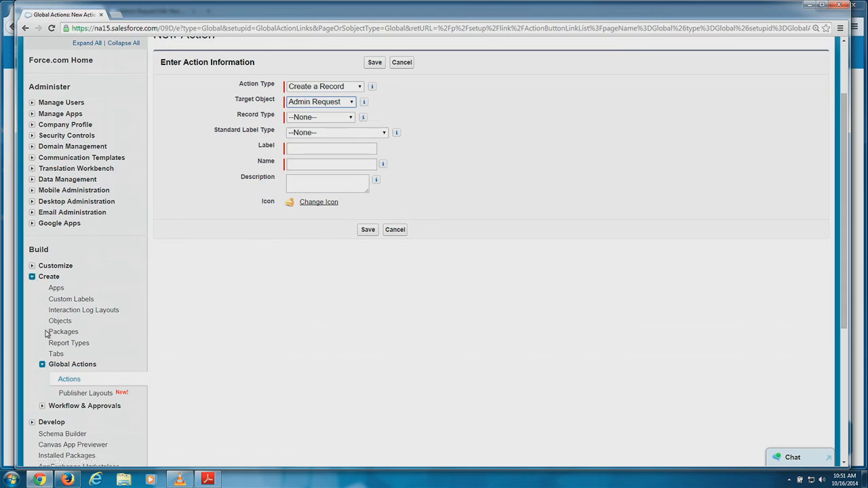
scroll(54, 368, down, 1)
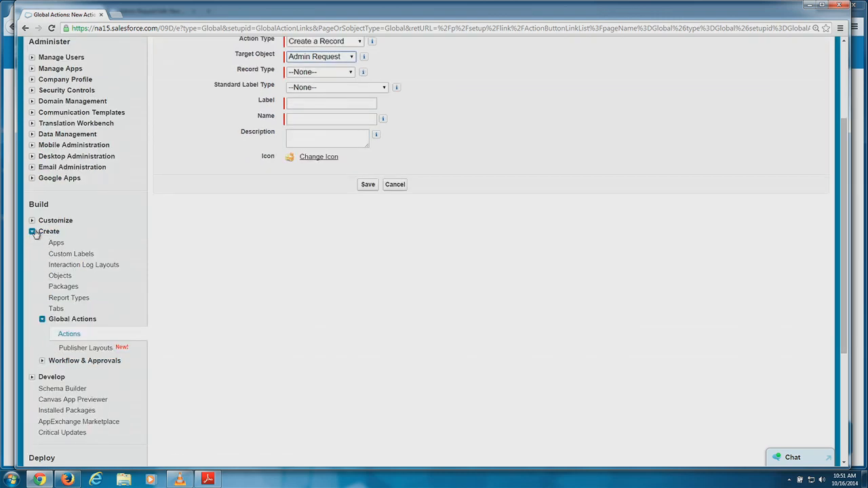
scroll(47, 239, down, 1)
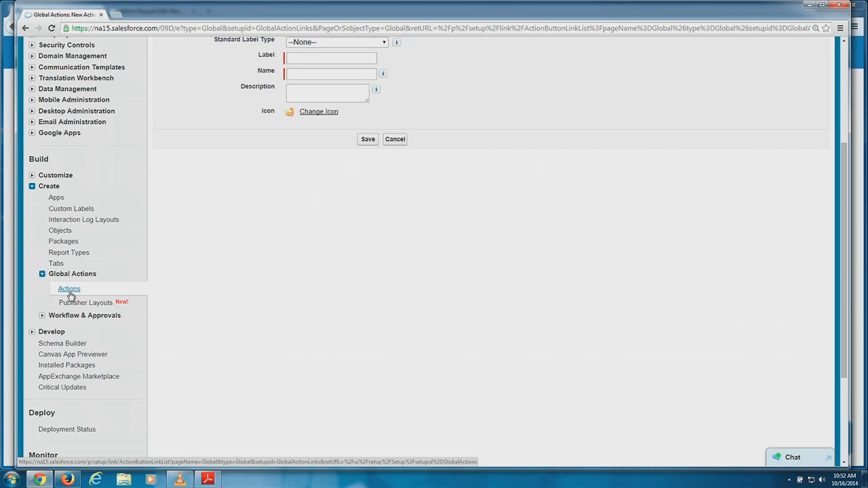
scroll(113, 248, up, 3)
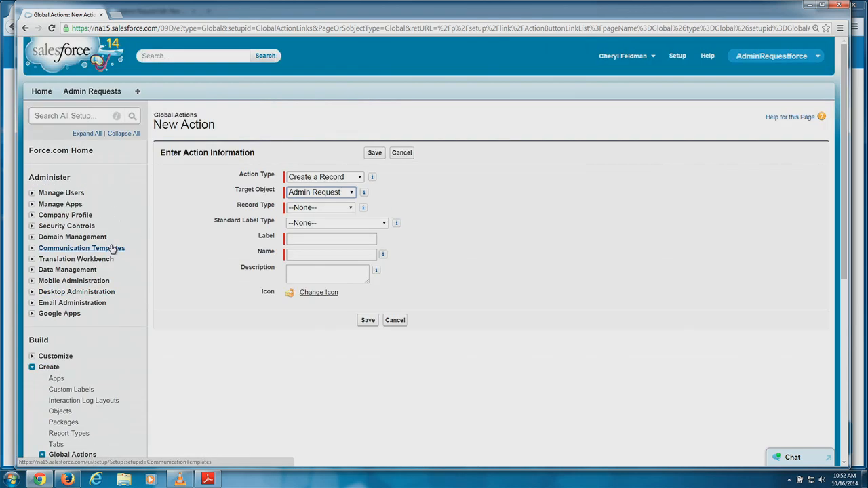
From the Home page, go to Setup > Create > Global Actions > Actions.
click(41, 94)
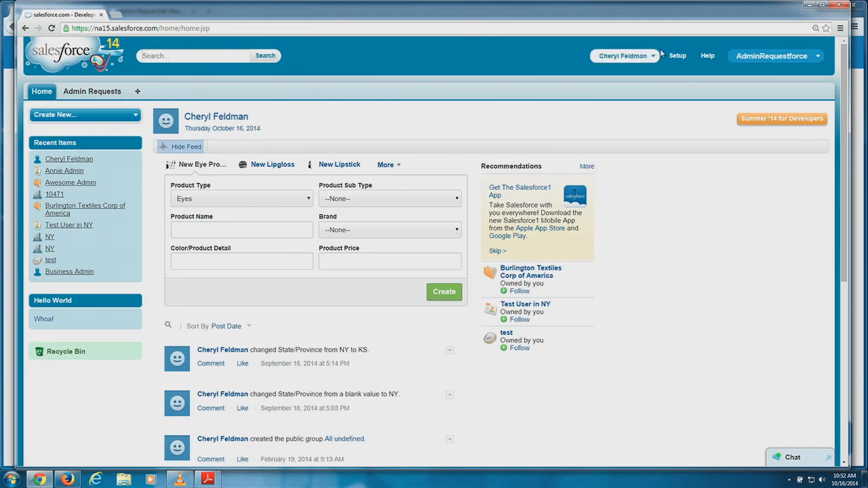
click(682, 58)
scroll(250, 214, down, 1)
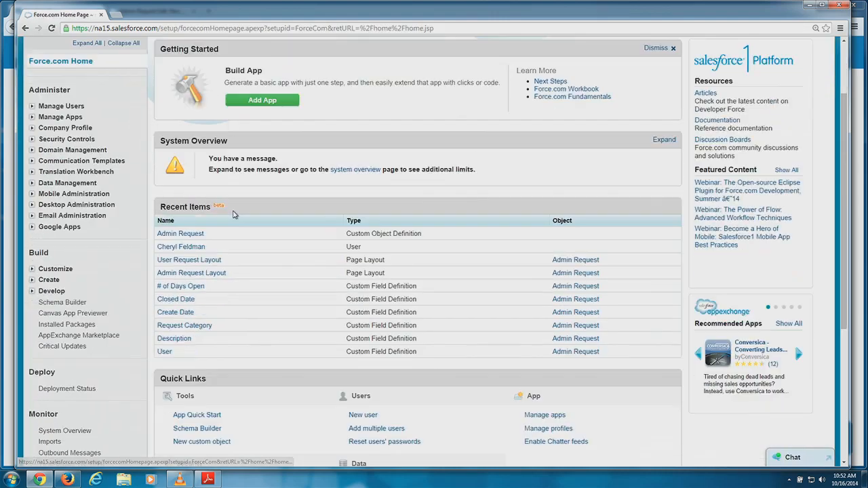
scroll(231, 212, down, 2)
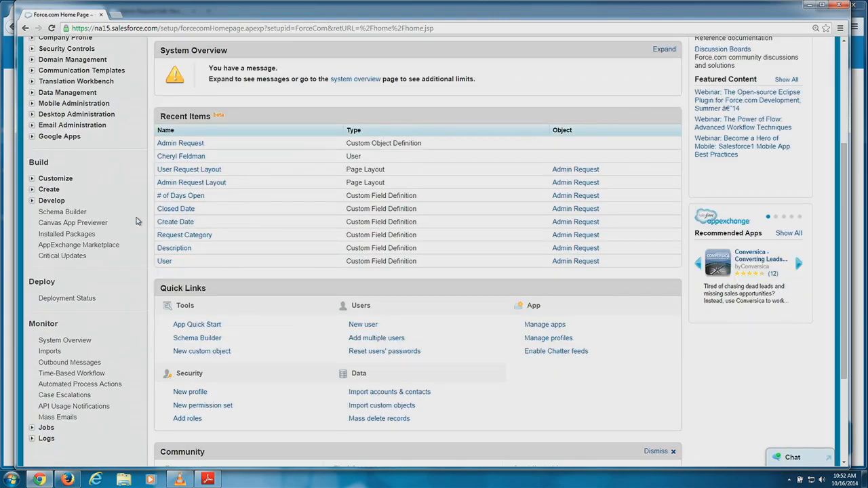
scroll(112, 224, down, 1)
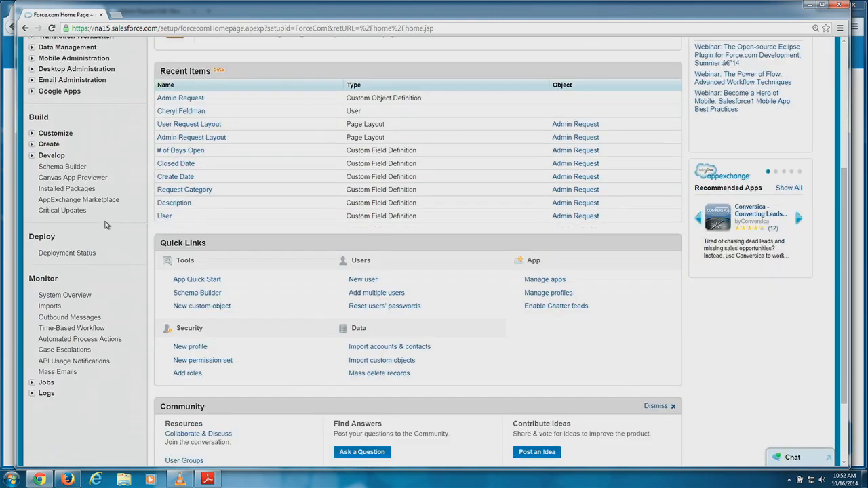
click(33, 145)
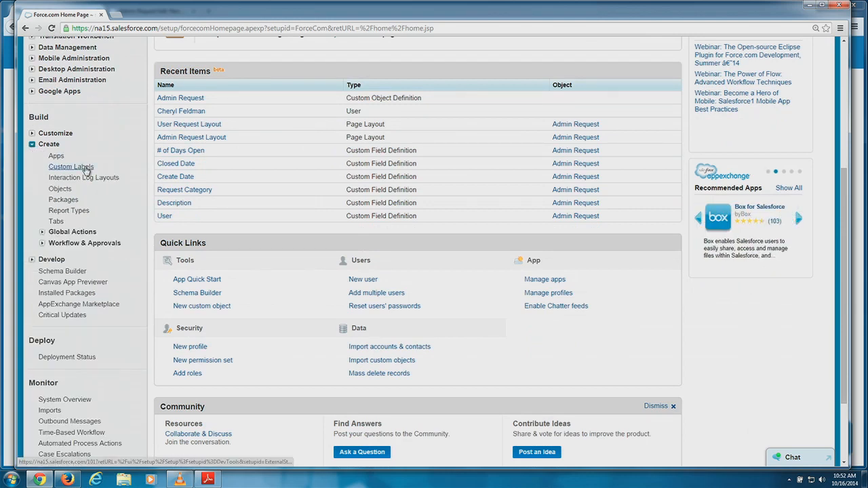
click(42, 233)
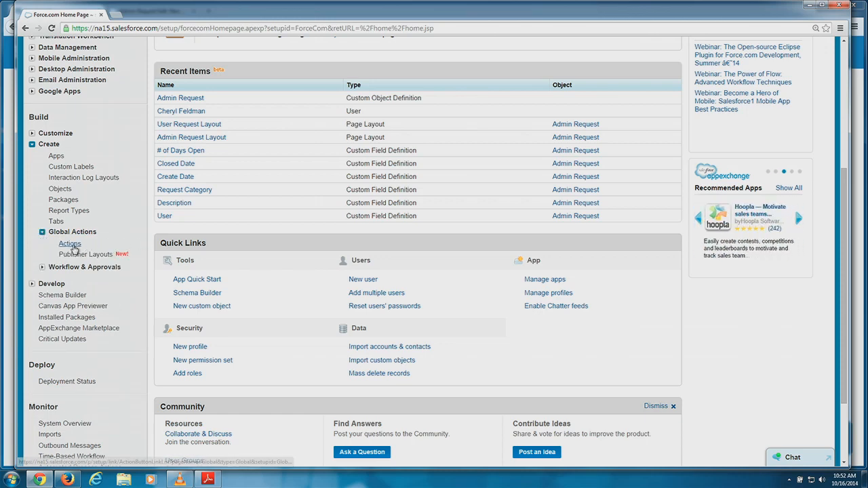
click(71, 245)
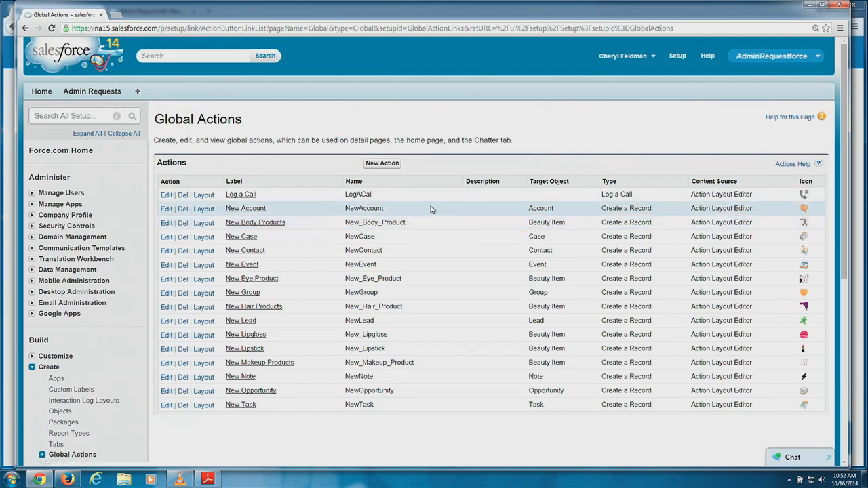
Start a new global action targeting Admin Request and show its record type choices.
click(384, 167)
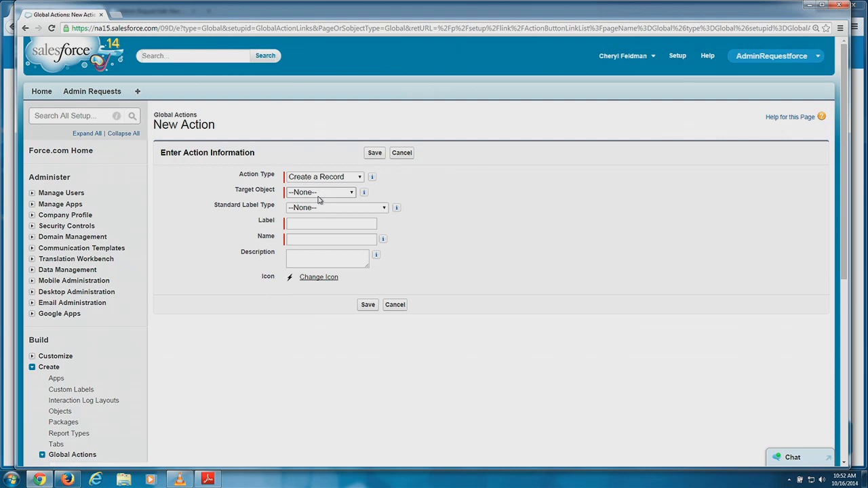
click(319, 197)
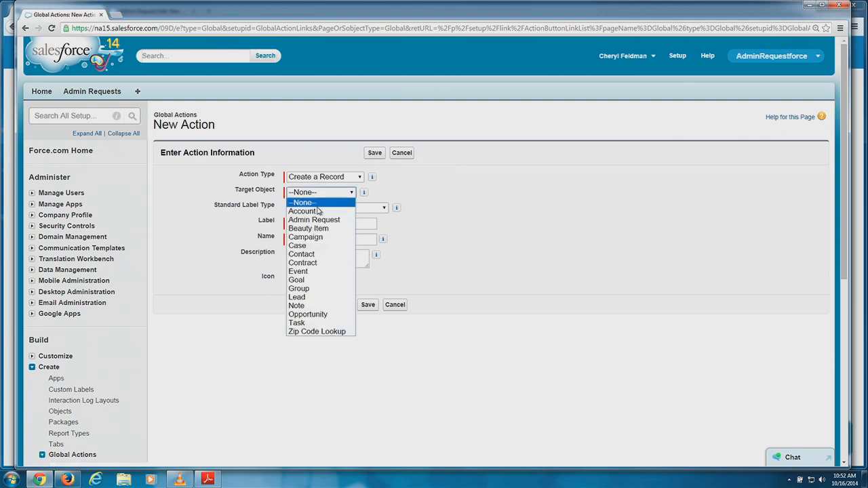
click(316, 221)
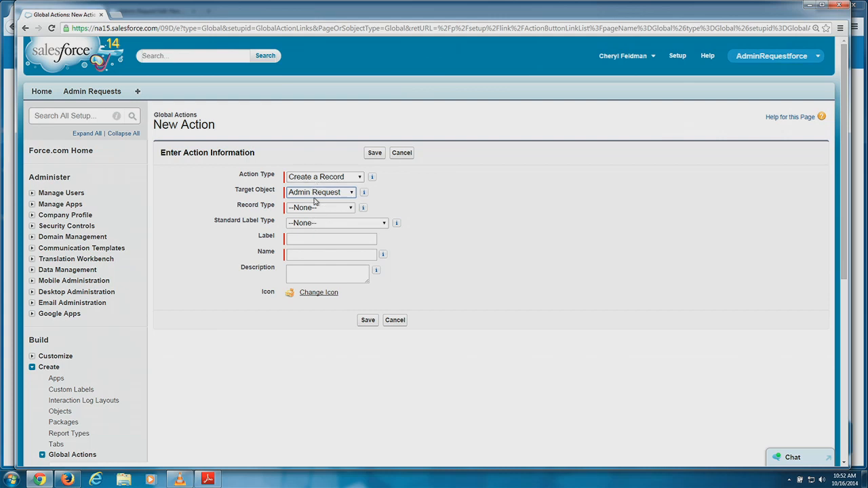
click(314, 209)
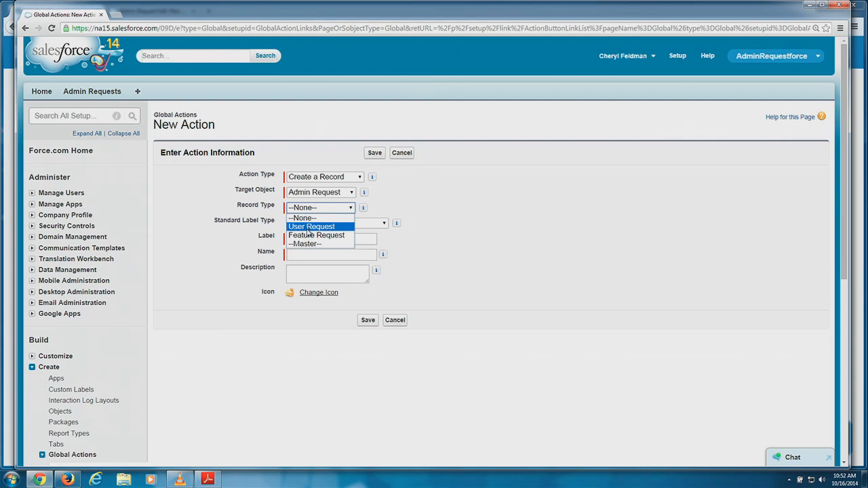
Set Record Type to User Request and Label to 'New User Requet', auto-filling Name New_User_Requet.
click(307, 228)
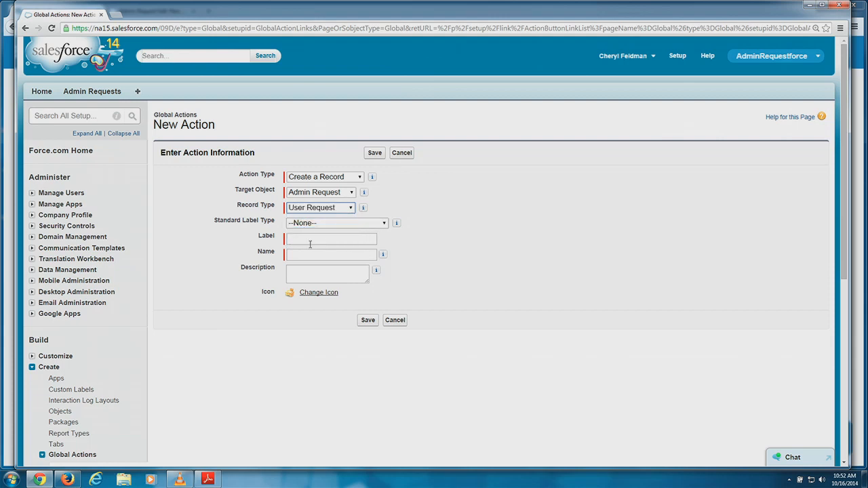
scroll(474, 228, down, 1)
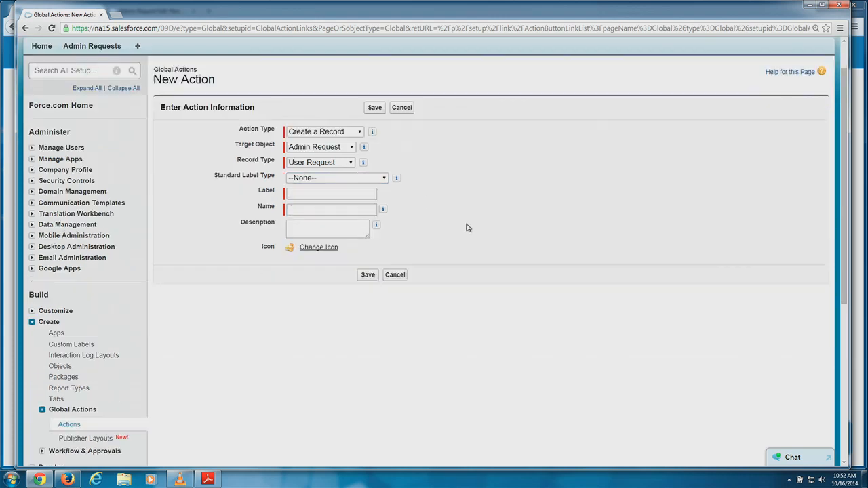
click(312, 196)
text(New User Requet)
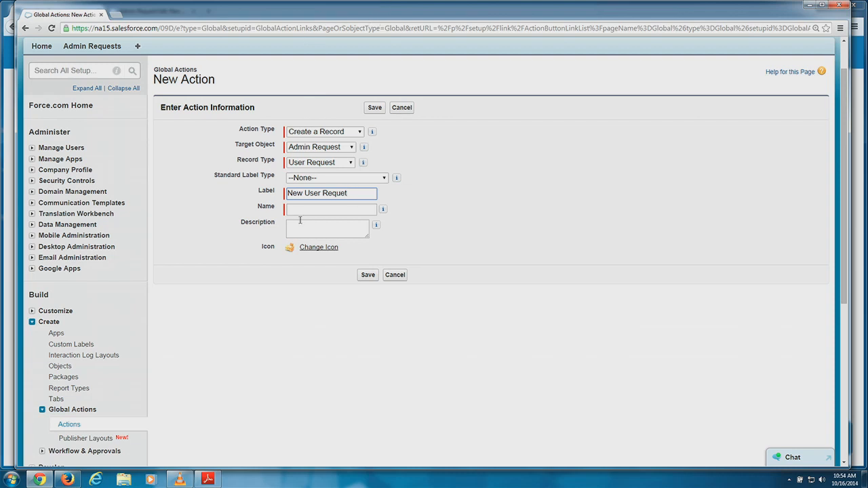
click(337, 207)
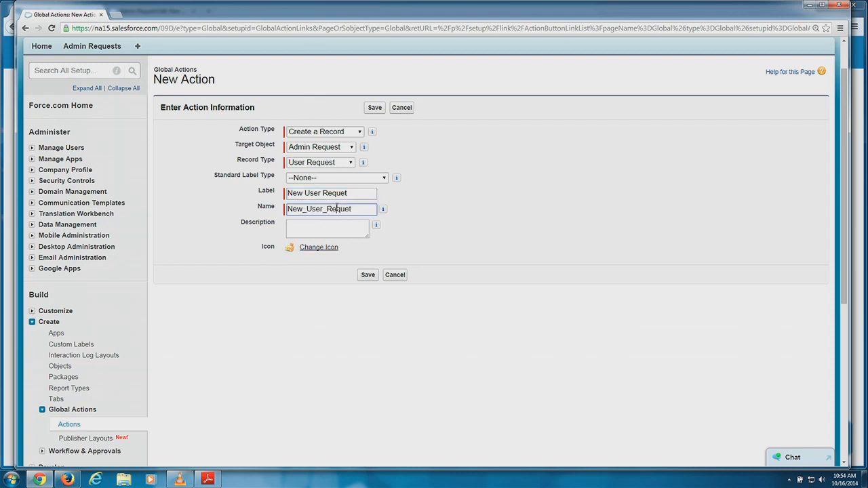
Save the New User Requet action and keep its default field layout unchanged.
click(366, 274)
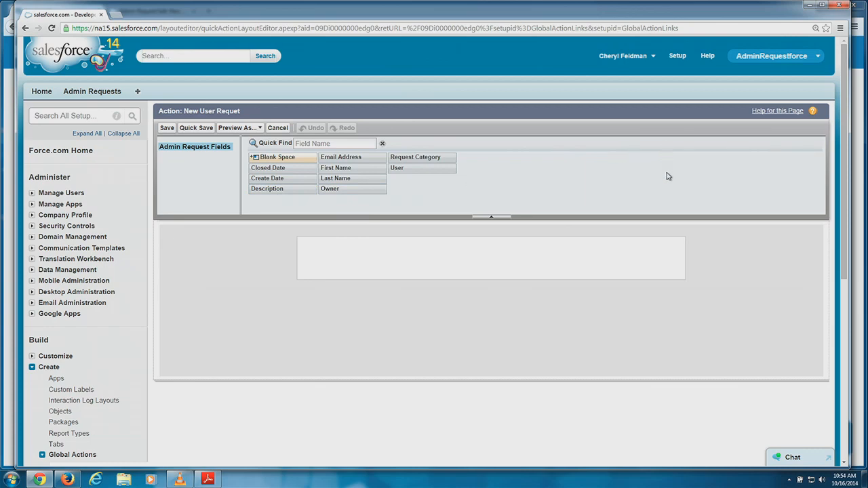
scroll(609, 243, down, 3)
scroll(609, 243, down, 3)
scroll(606, 232, up, 5)
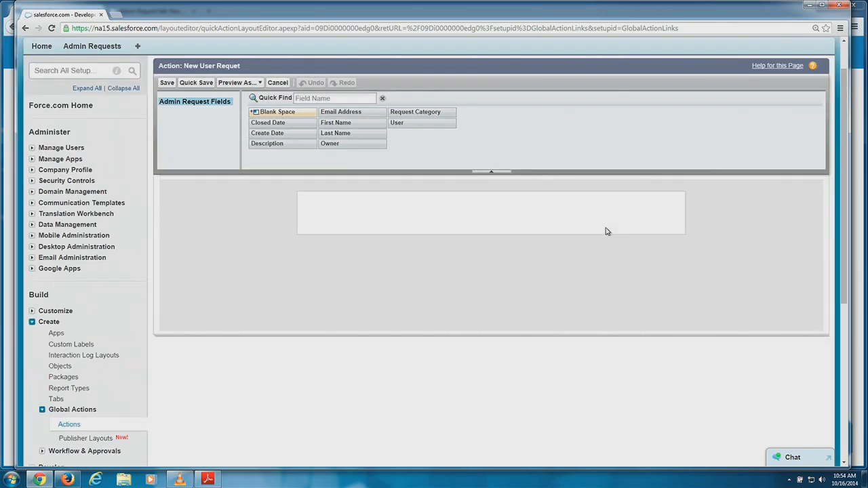
click(167, 83)
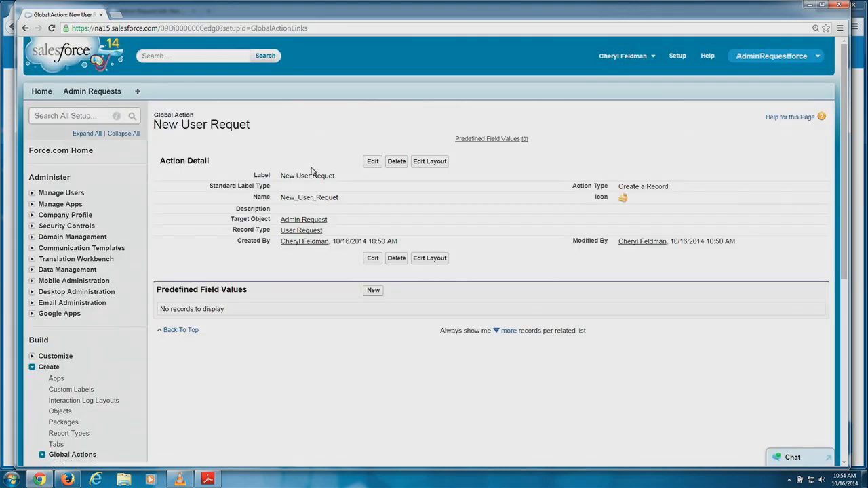
scroll(314, 172, down, 1)
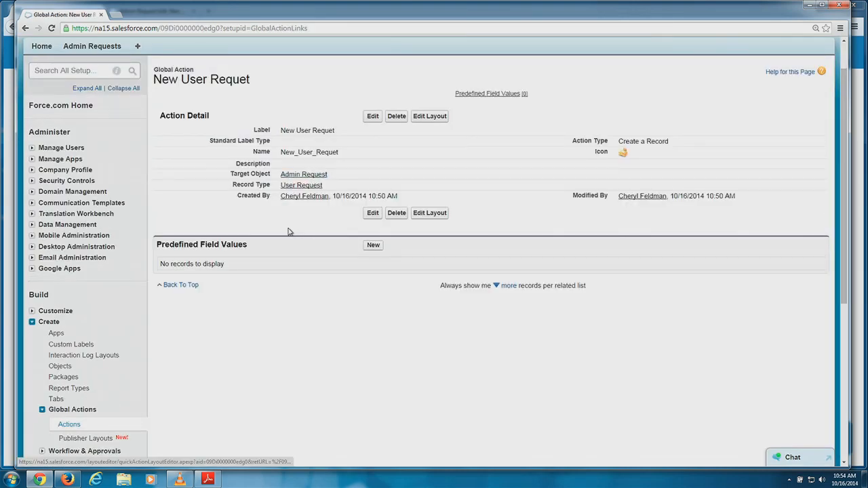
Add a predefined field value that presets Request Category to User Activation.
click(372, 245)
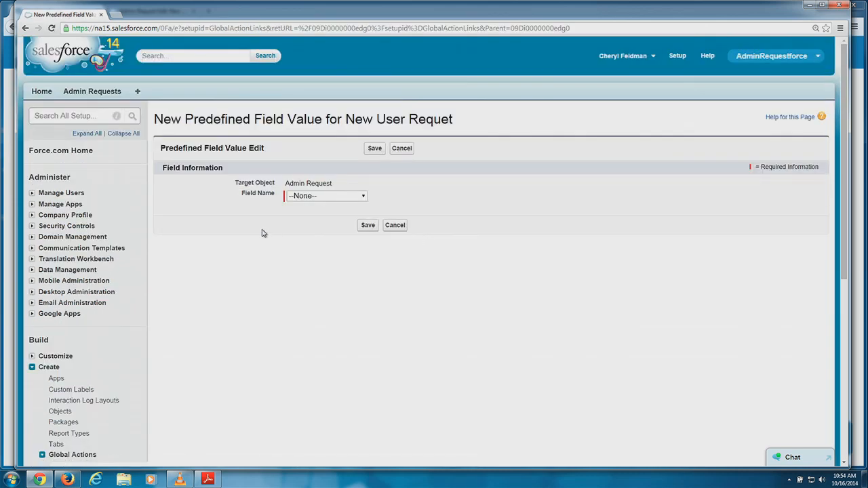
click(306, 200)
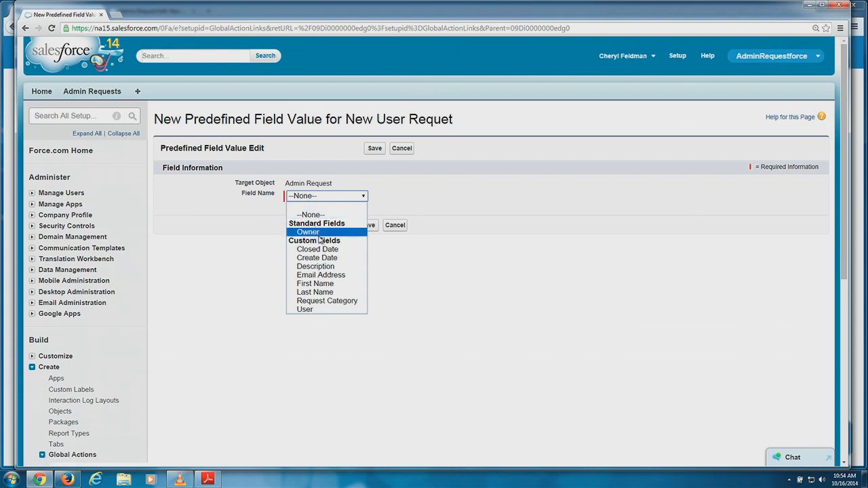
click(329, 302)
click(329, 248)
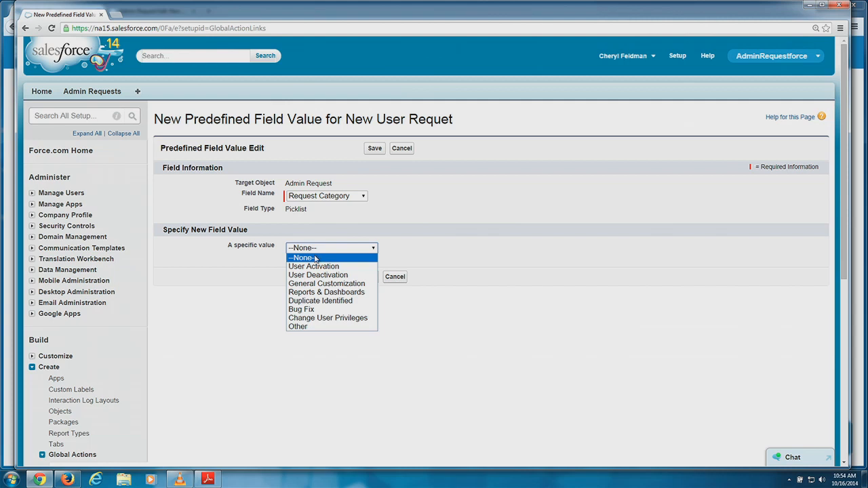
click(315, 267)
click(367, 278)
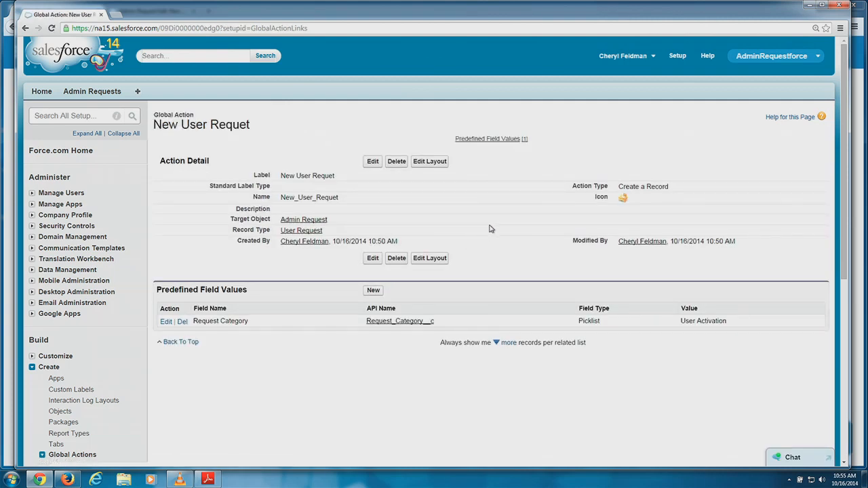
scroll(490, 228, down, 2)
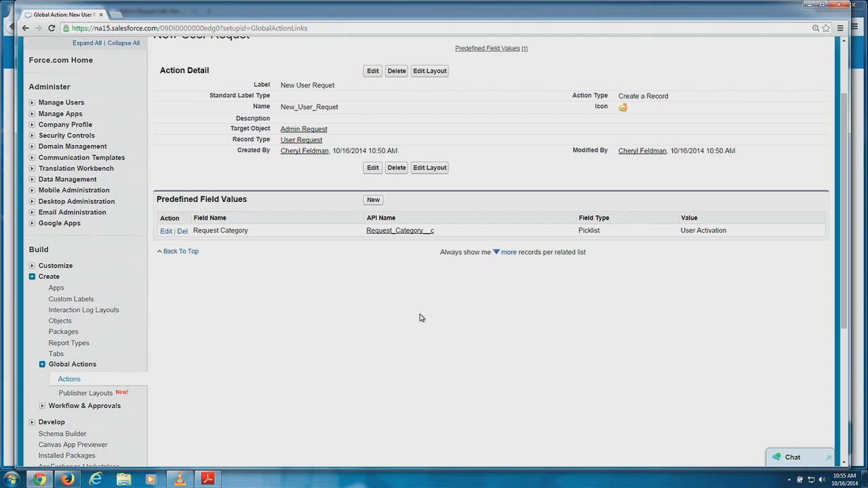
scroll(250, 320, down, 1)
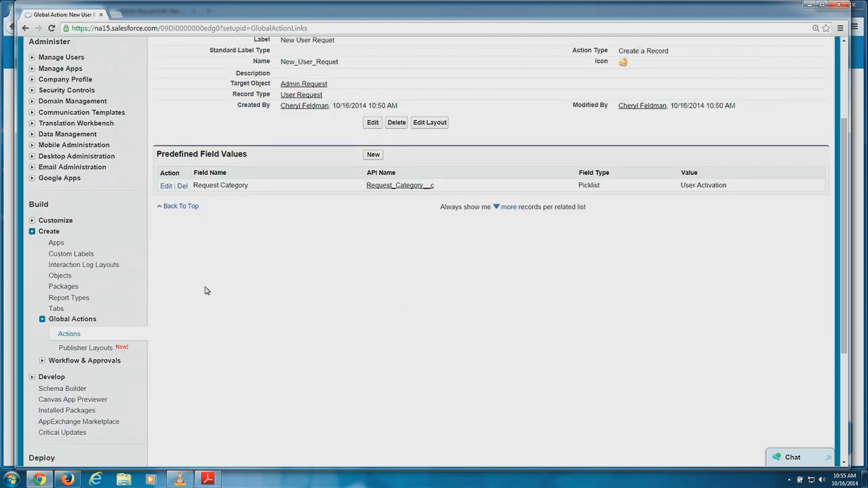
Drag New User Requet to the front of the Global Layout's publisher actions and save the layout.
click(97, 349)
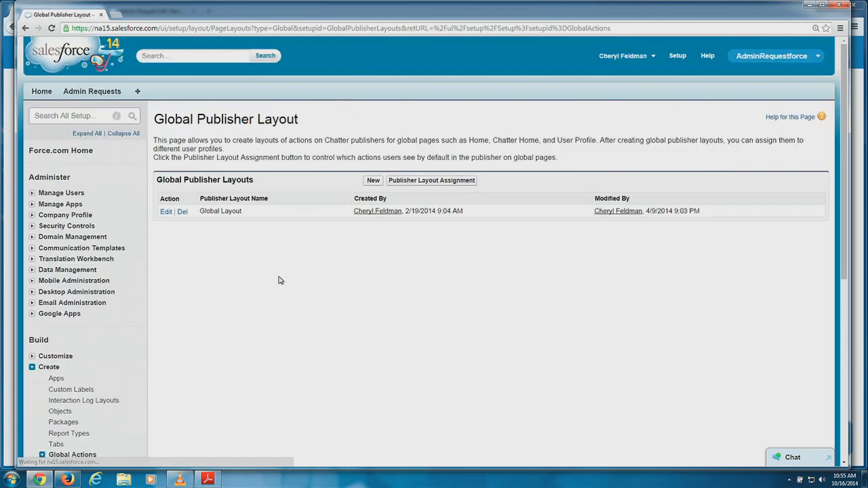
click(165, 212)
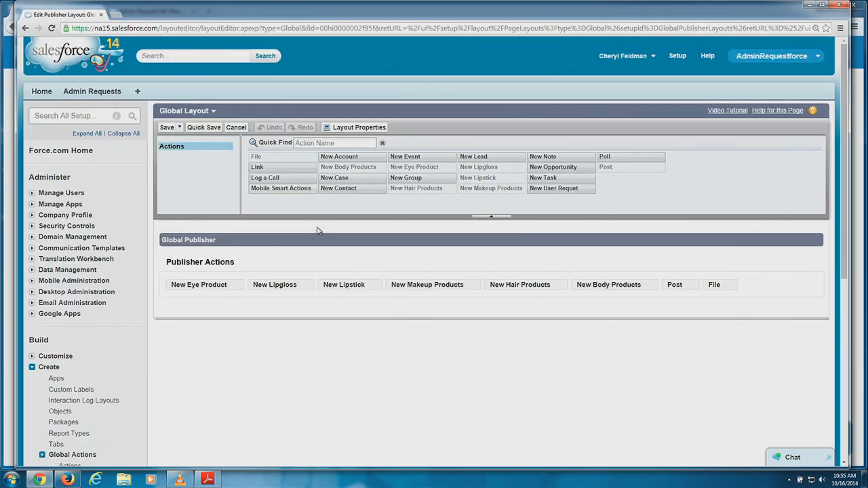
scroll(342, 235, down, 1)
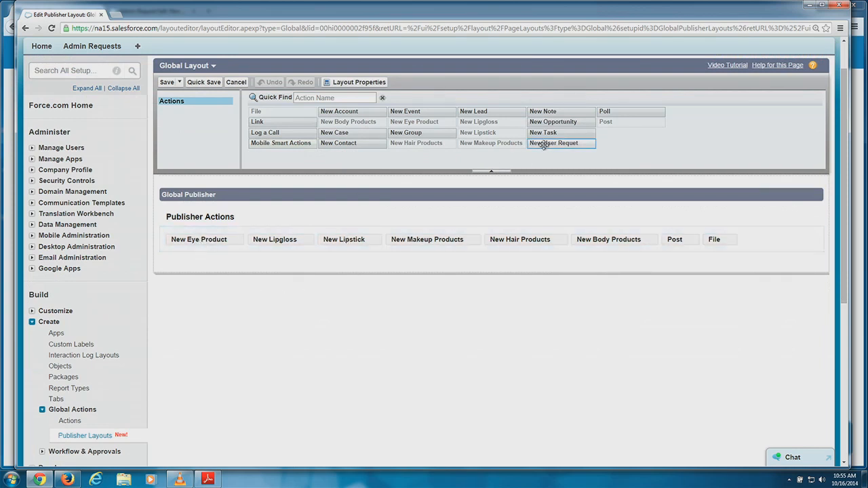
drag(544, 143, 174, 243)
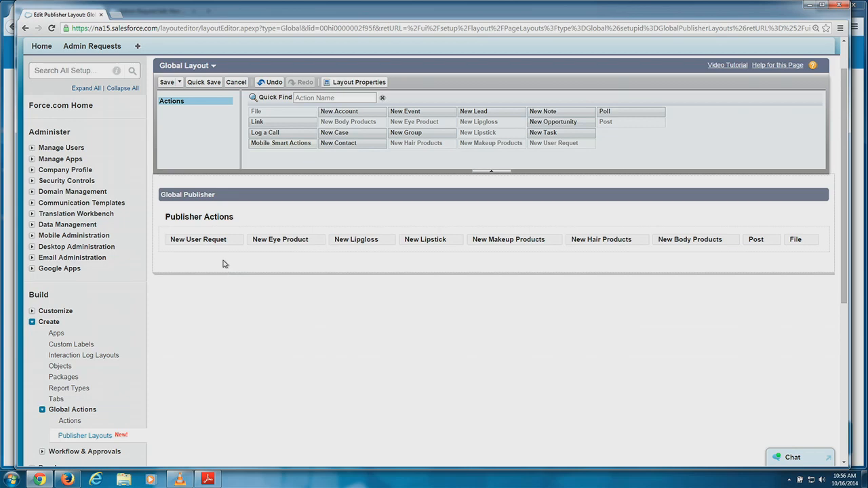
click(166, 82)
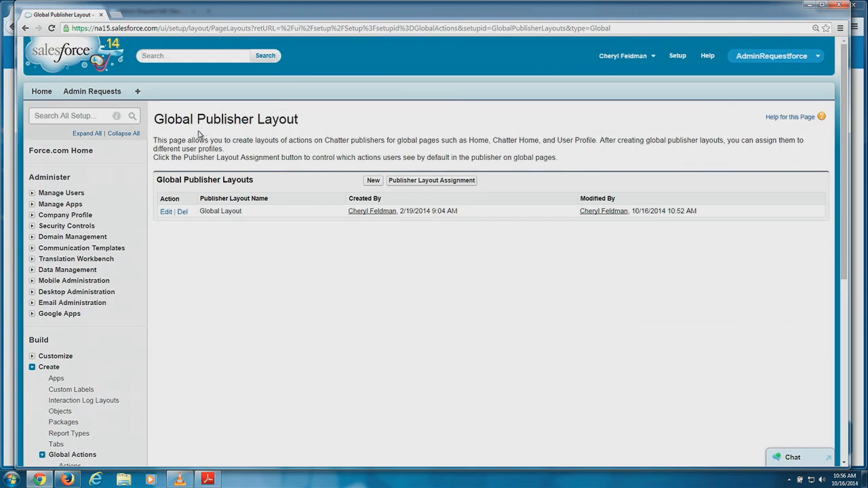
Change the page address to /one to open the Salesforce1 web app.
click(238, 31)
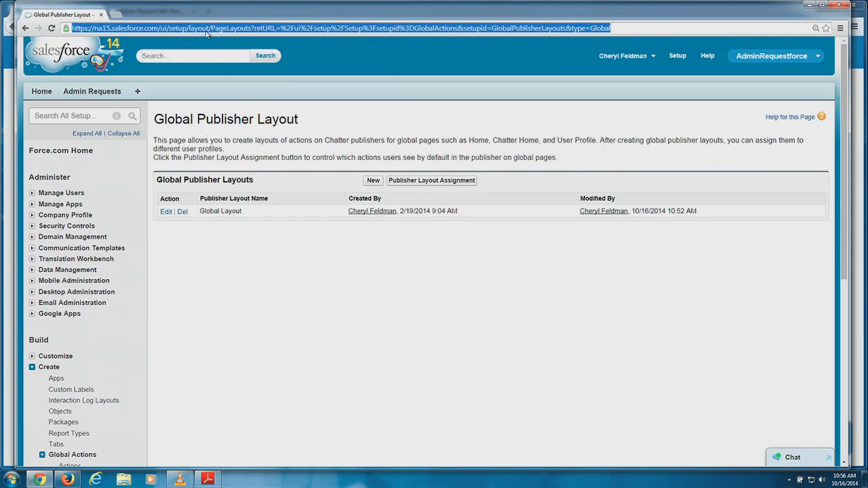
click(621, 28)
drag(621, 28, 161, 30)
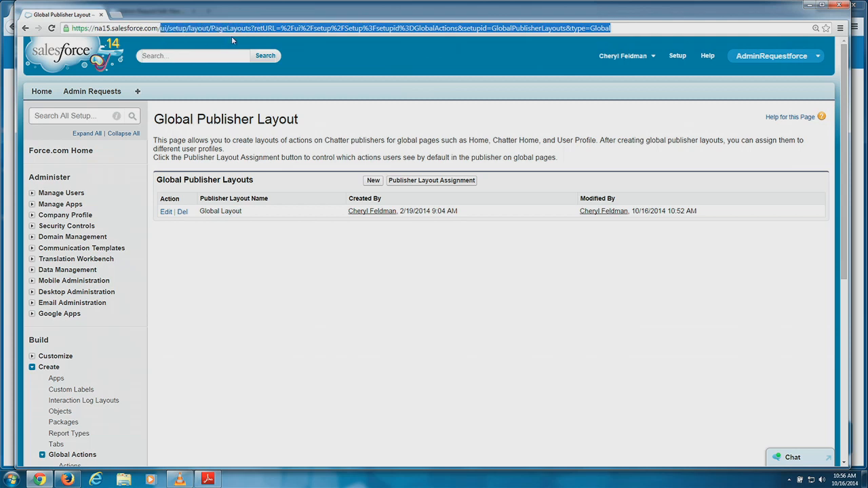
text(one)
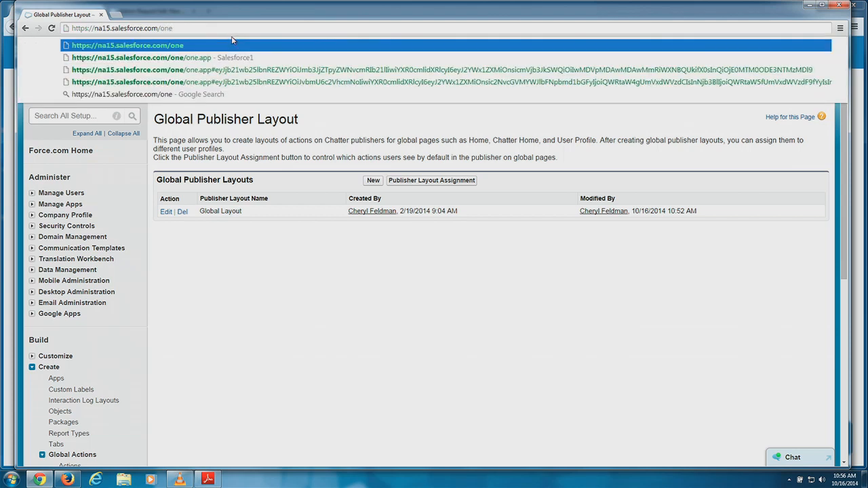
click(226, 57)
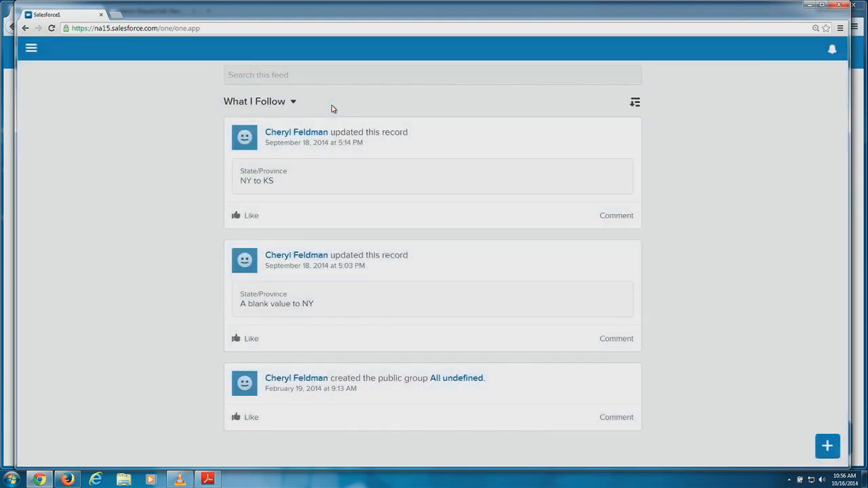
Open the quick actions list, try New User Requet, and cancel the blank form.
click(31, 48)
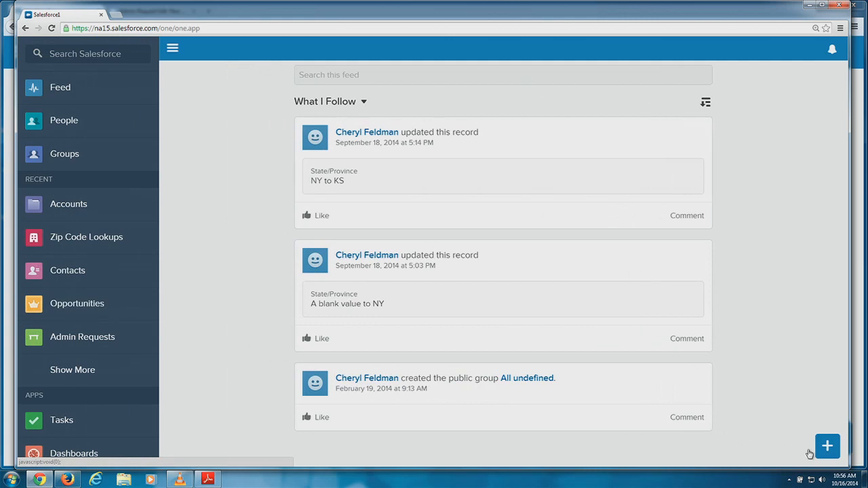
click(787, 444)
click(827, 446)
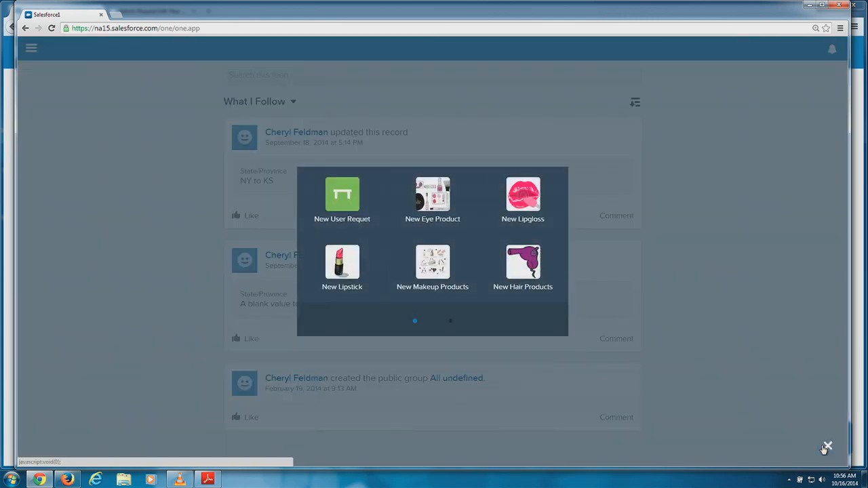
click(344, 207)
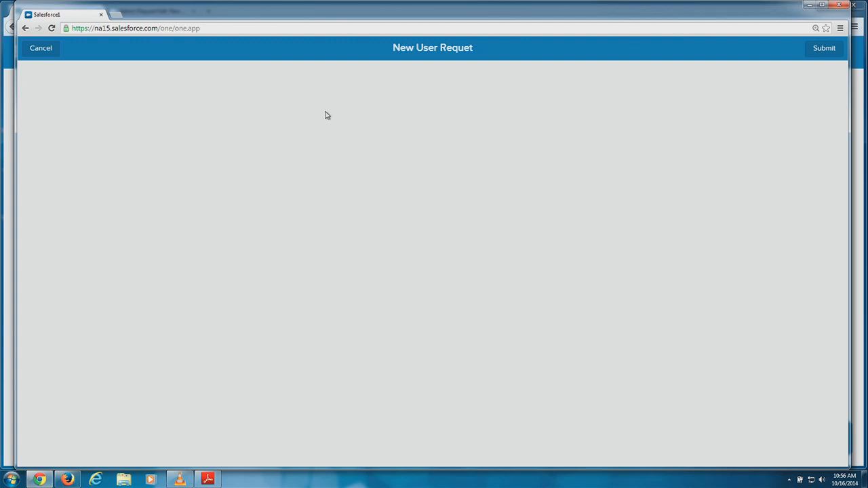
click(47, 48)
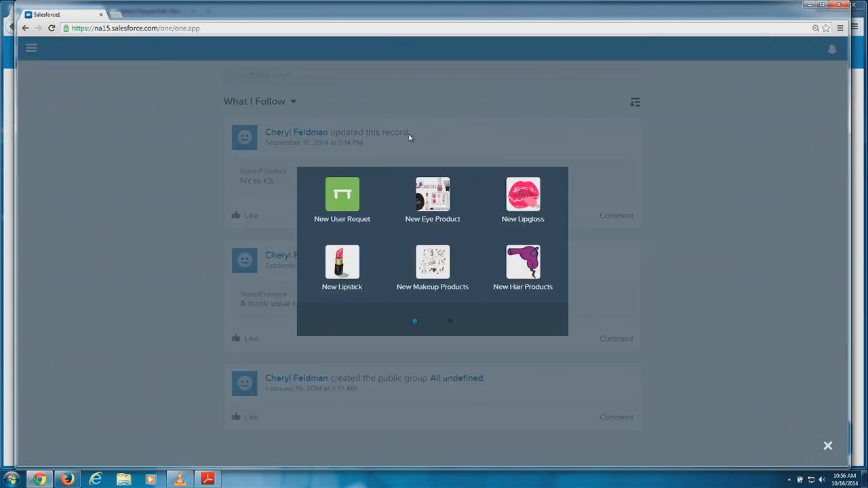
Retry New User Requet several times, reloading the Salesforce1 page before the last attempt.
click(350, 199)
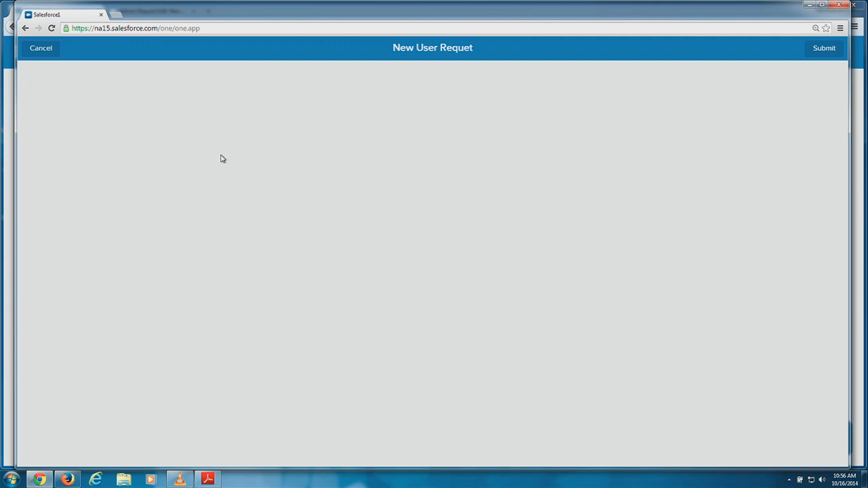
click(40, 53)
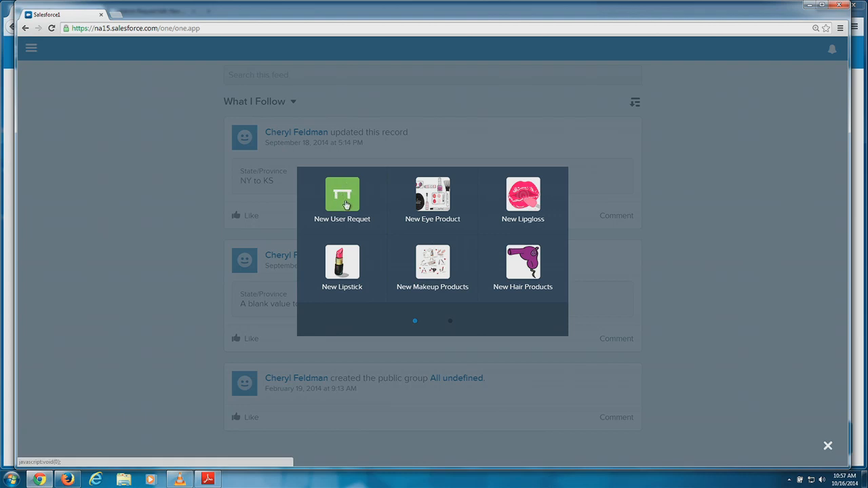
click(341, 198)
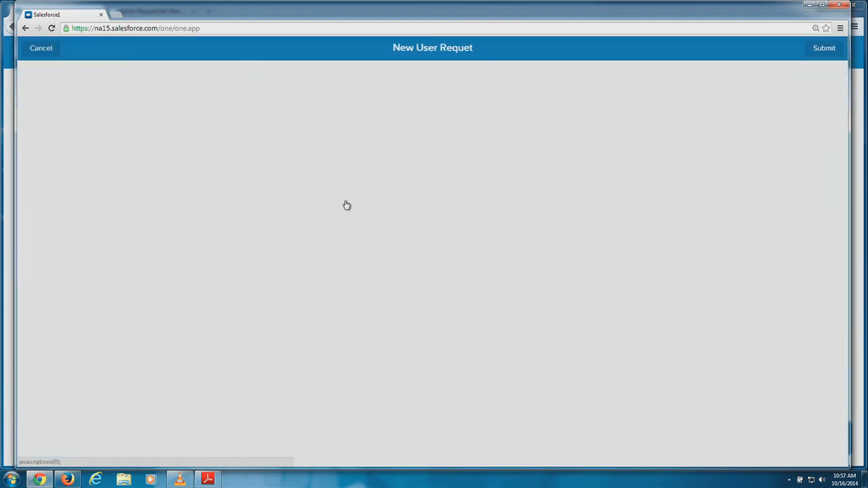
click(42, 49)
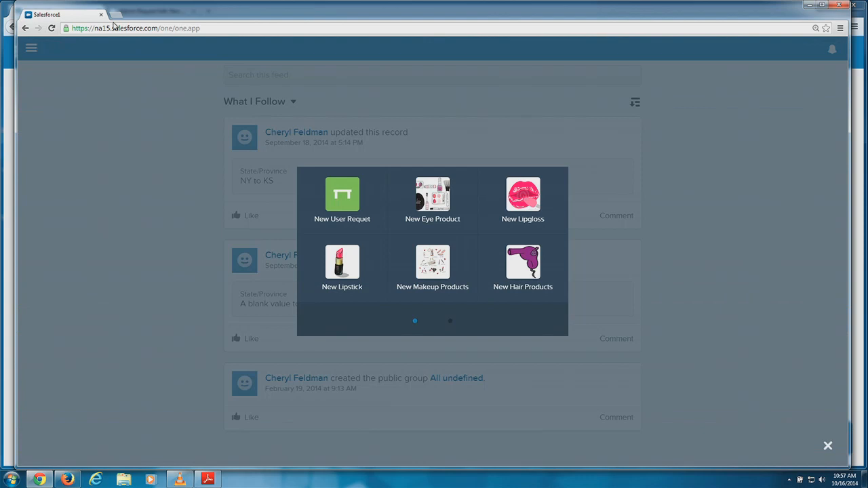
click(159, 28)
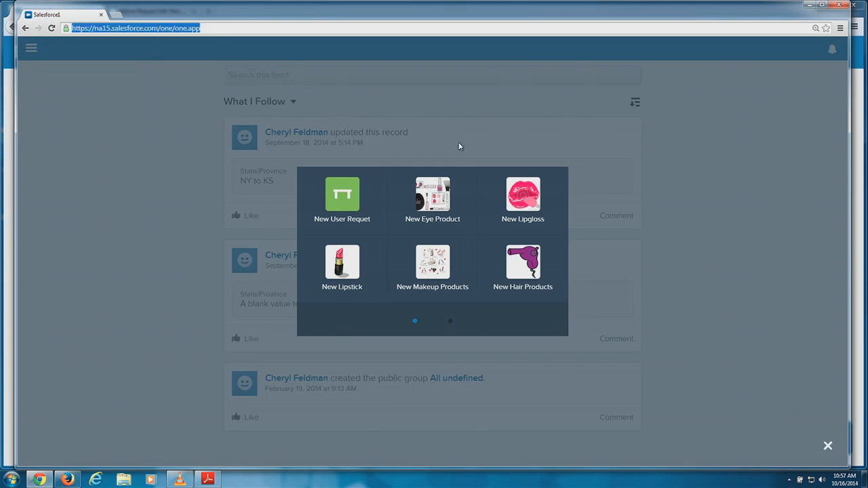
click(828, 446)
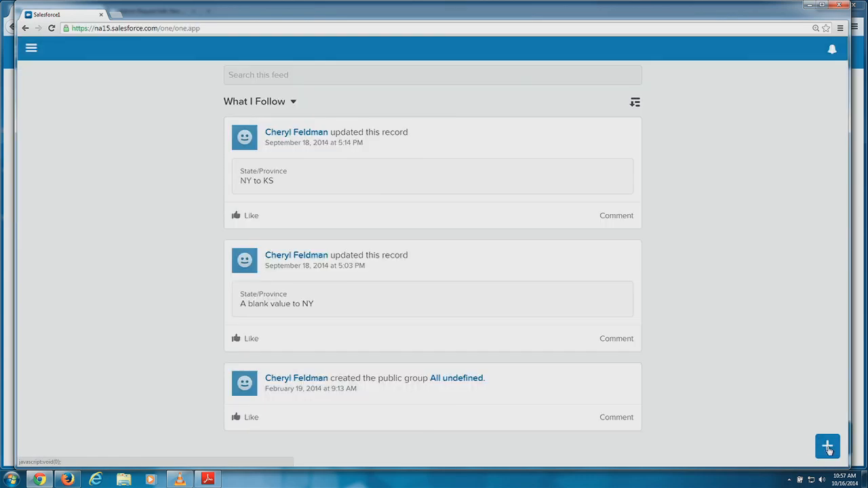
click(170, 28)
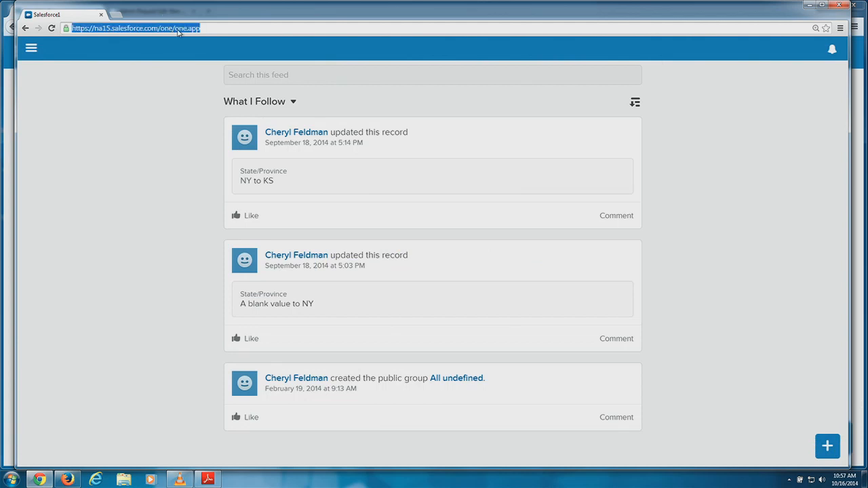
key(Return)
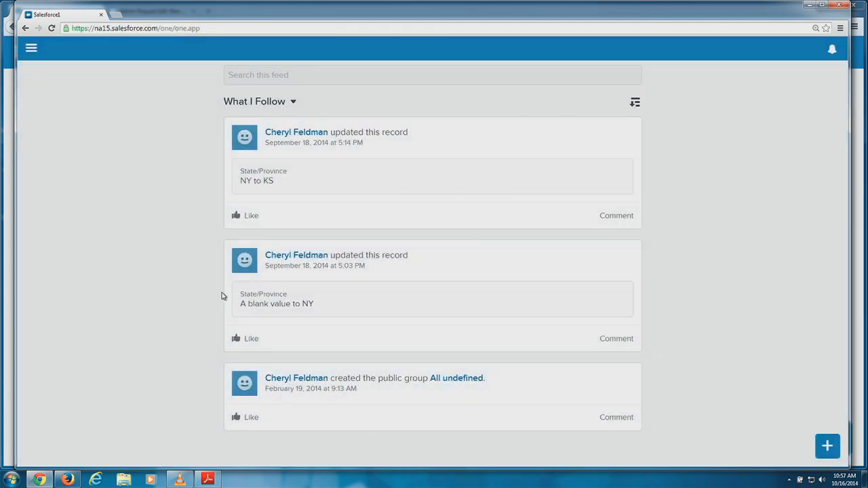
click(828, 446)
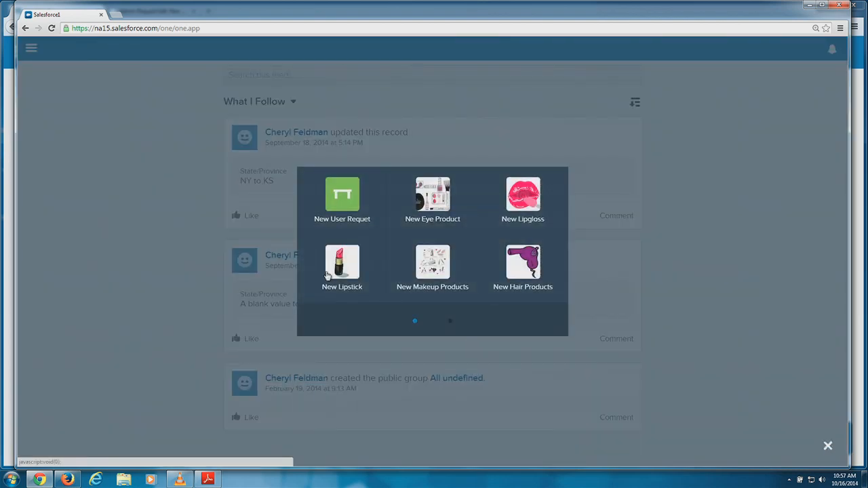
click(351, 193)
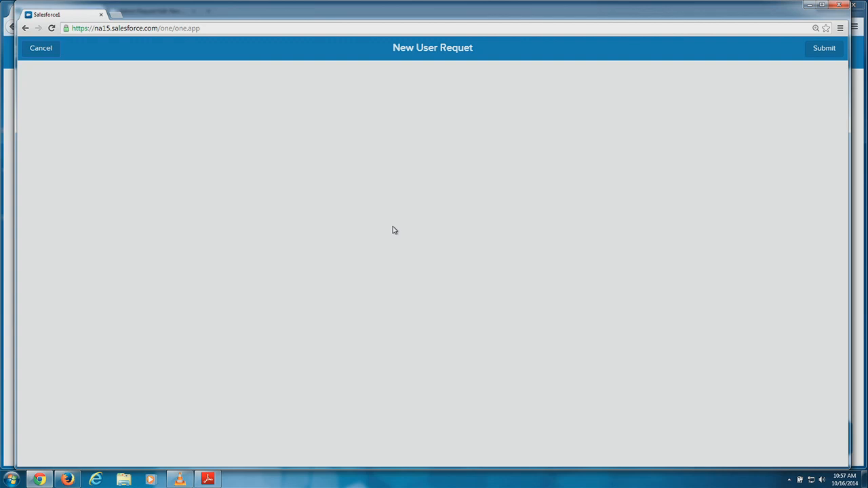
Remove /one/one.app from the address to return to the full Salesforce site.
click(201, 29)
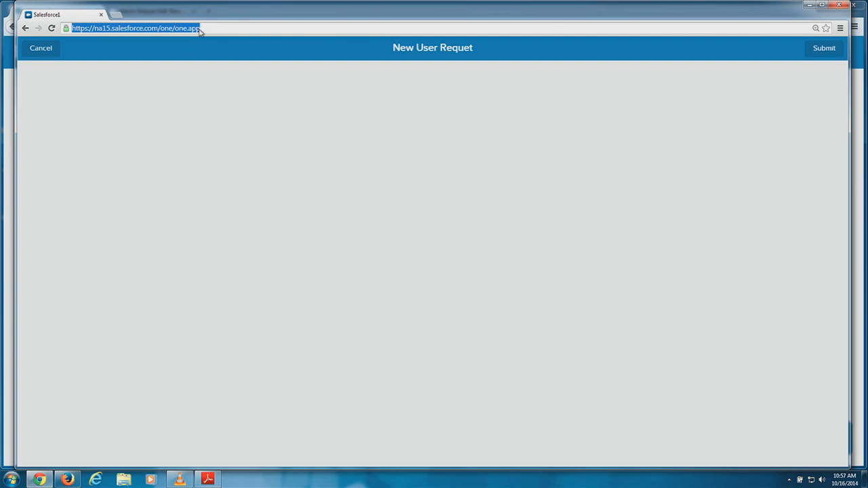
click(207, 30)
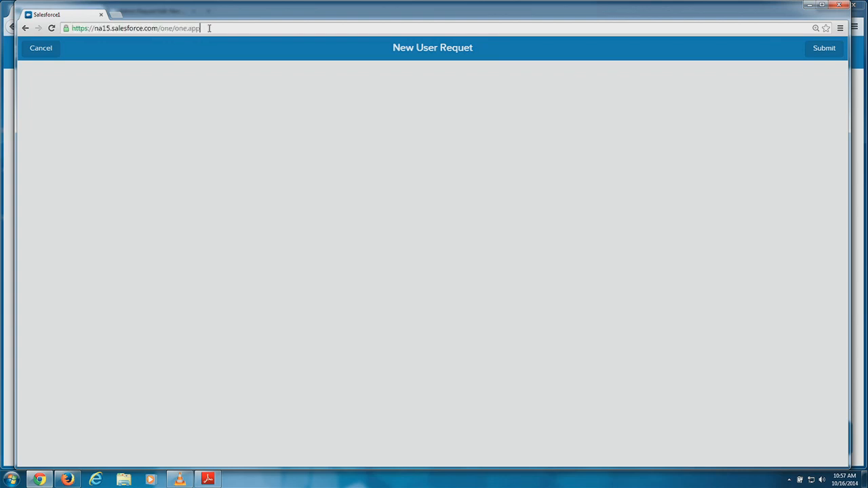
drag(200, 28, 158, 27)
key(BackSpace)
key(Return)
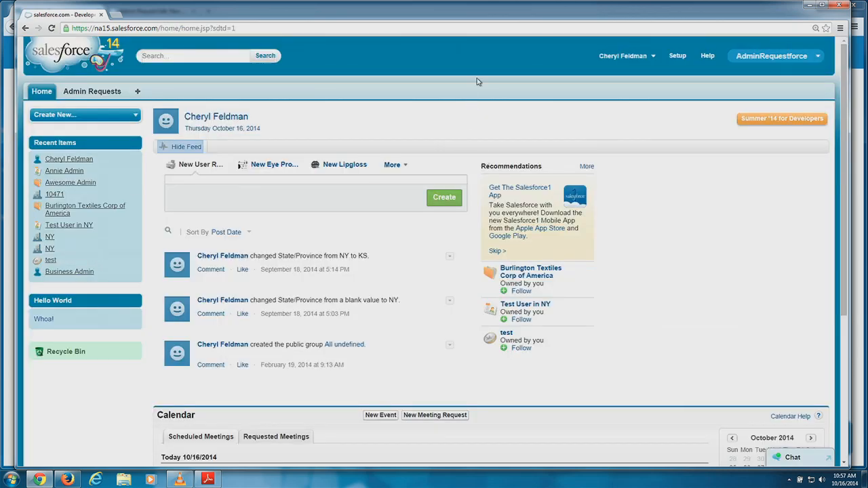
From Setup > Create > Objects, open Admin Request and edit its User Request Layout.
click(678, 57)
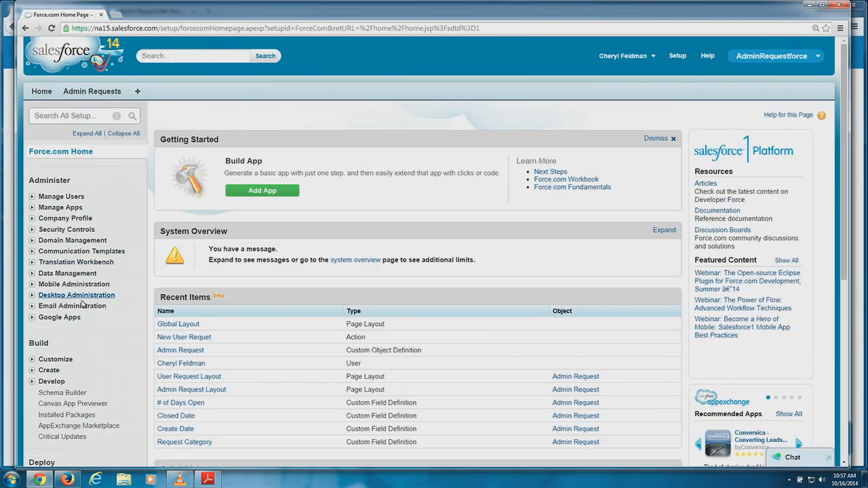
scroll(74, 331, down, 1)
scroll(98, 315, down, 2)
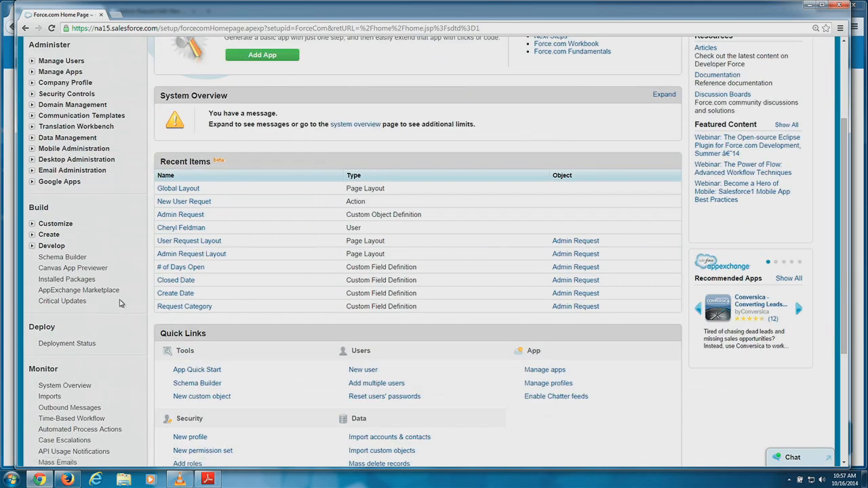
click(32, 238)
scroll(118, 253, down, 2)
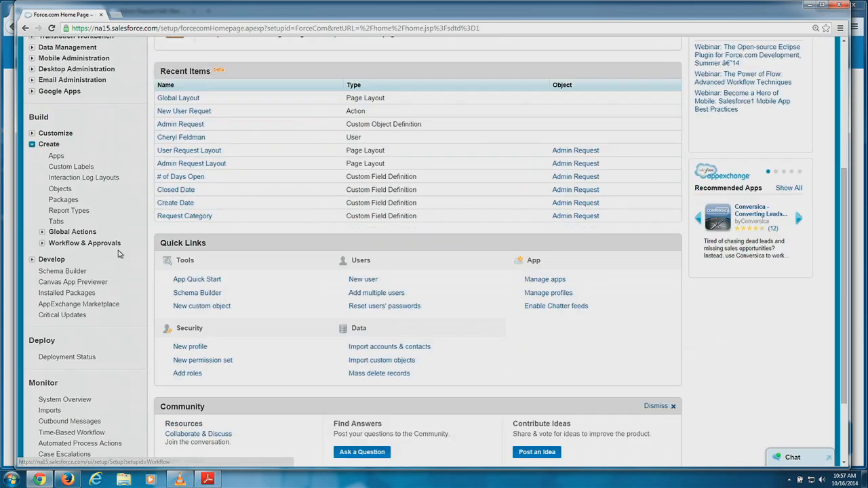
click(60, 189)
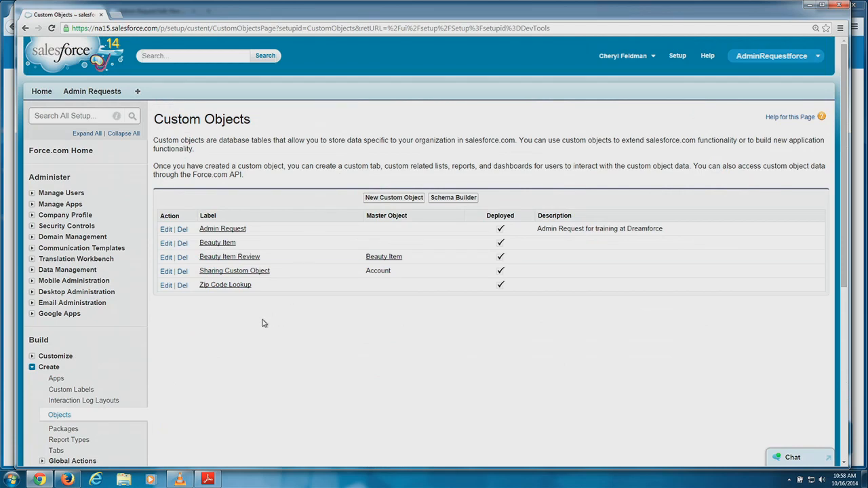
click(211, 229)
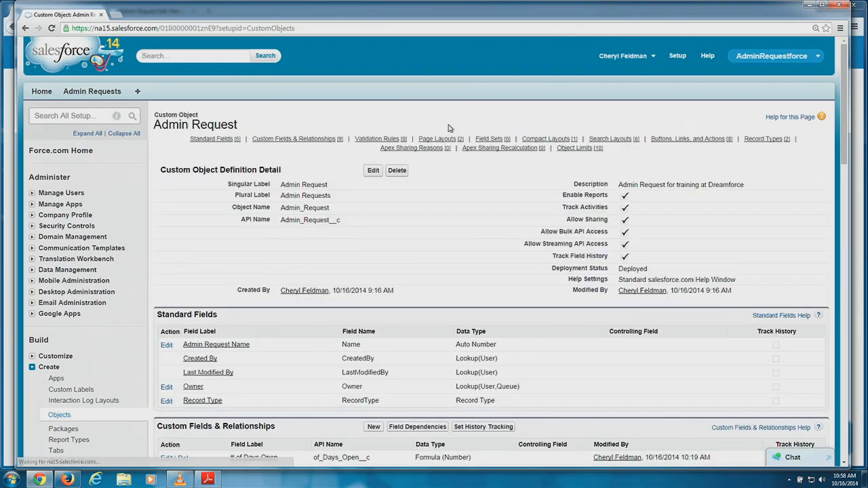
scroll(444, 139, down, 15)
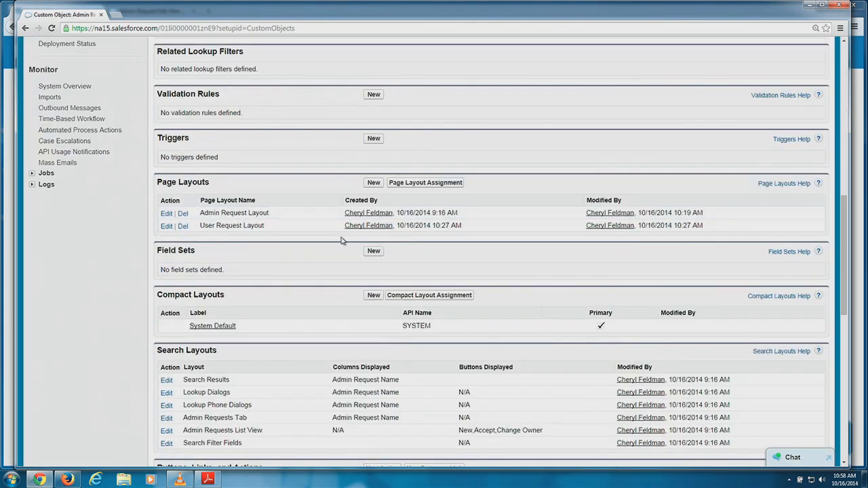
click(166, 226)
scroll(477, 158, down, 4)
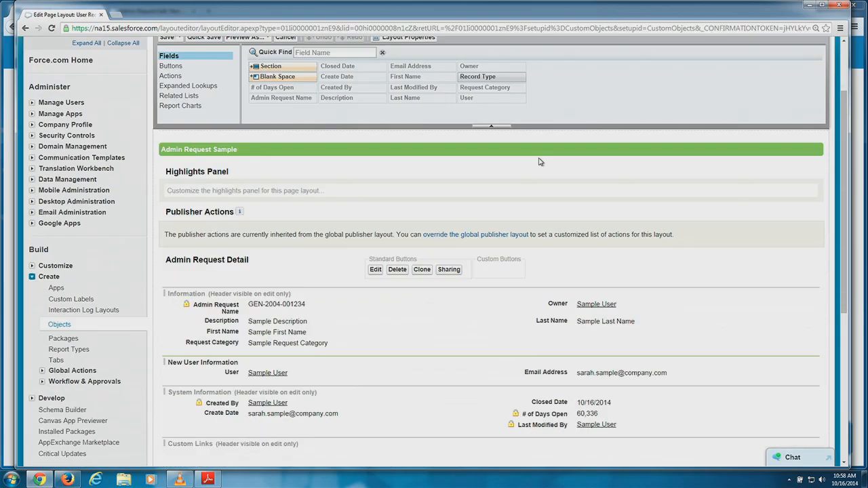